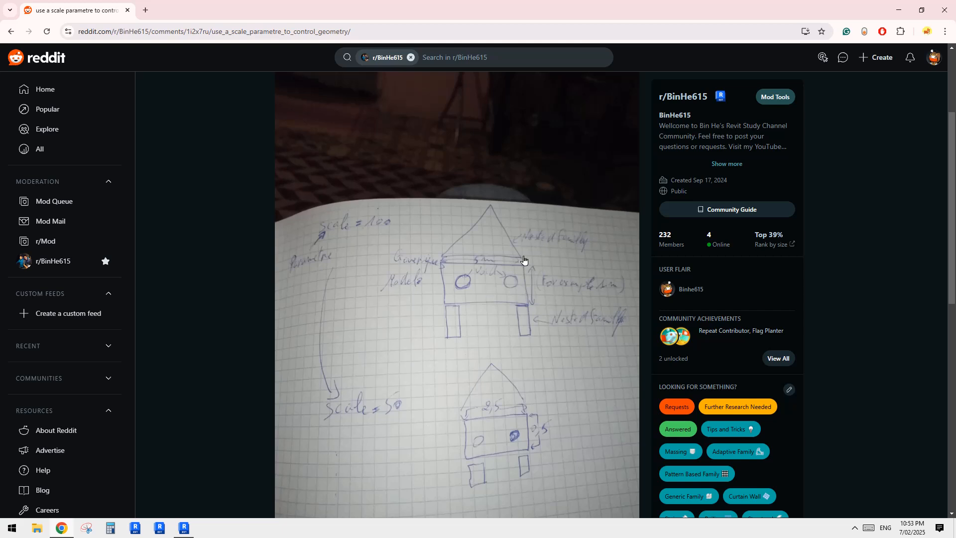
# - Examine the Reddit request and its hand-drawn sketch for the nested families, voids and scale parameter the generic model needs
pyautogui.scroll(3, 508, 326)
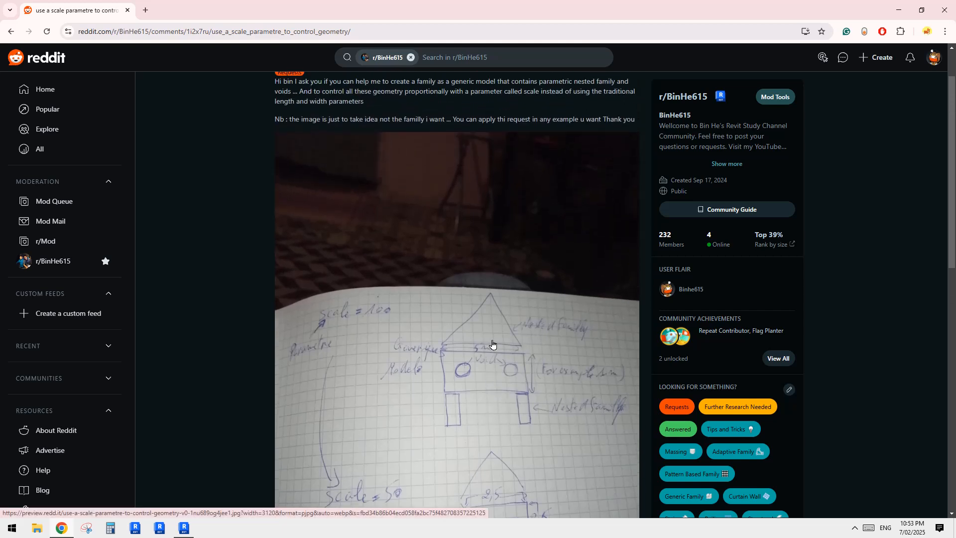
pyautogui.scroll(-1, 491, 343)
pyautogui.scroll(-1, 491, 343)
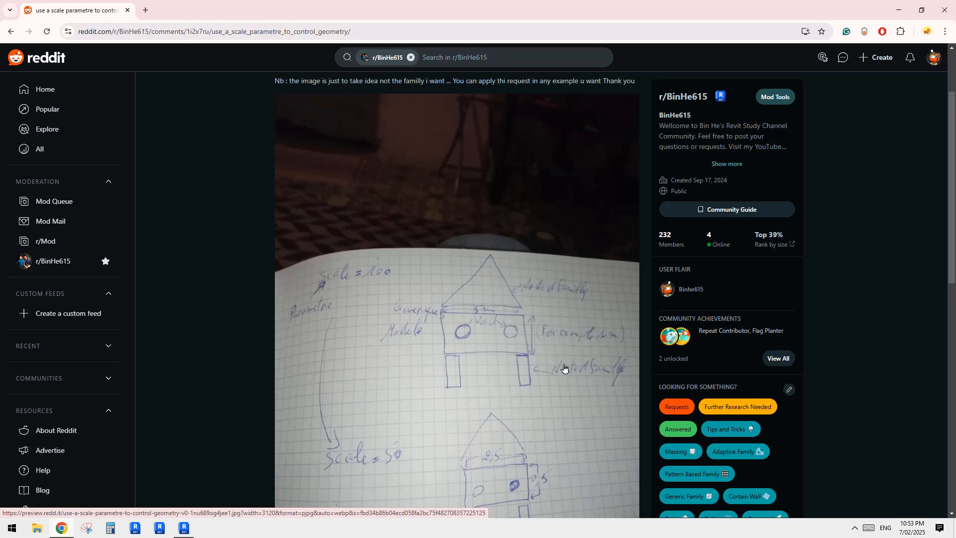
pyautogui.scroll(-1, 488, 365)
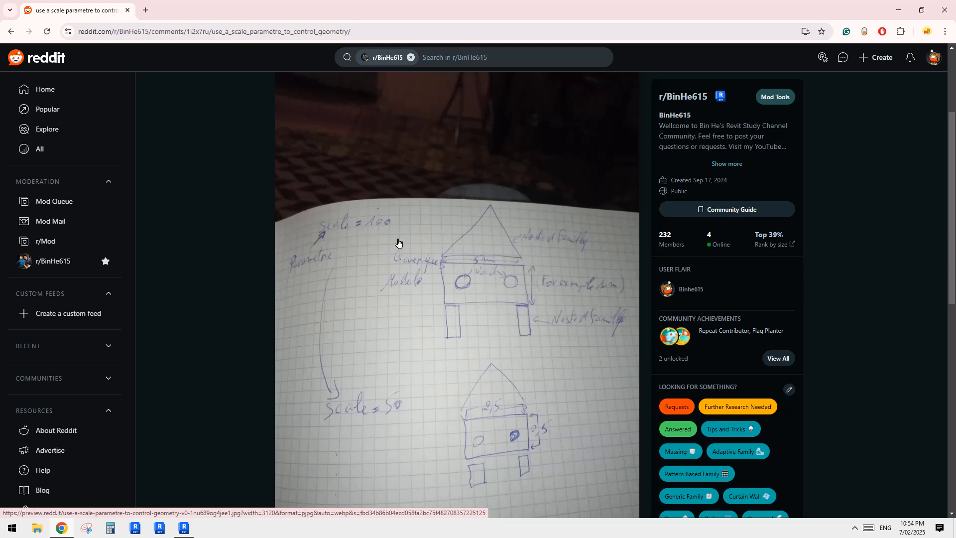
pyautogui.scroll(-1, 340, 404)
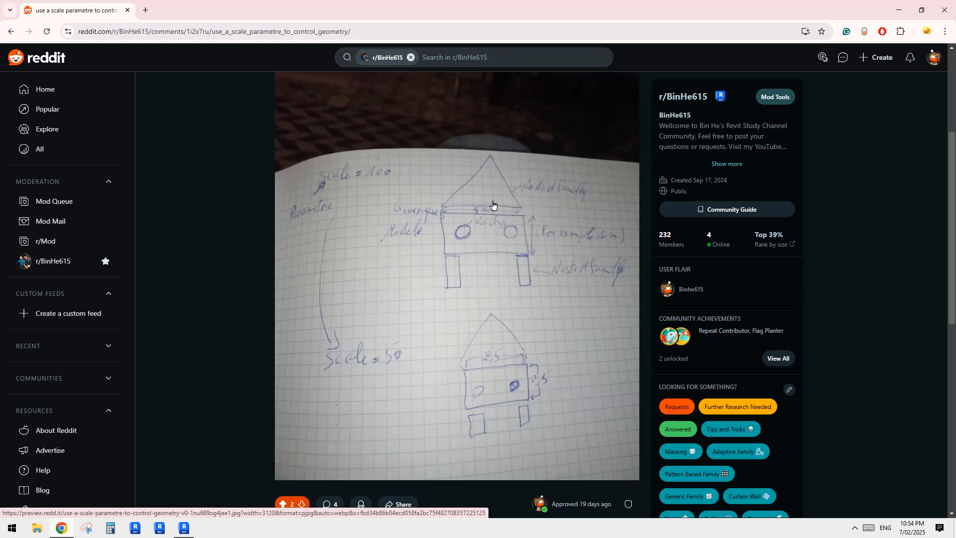
pyautogui.scroll(4, 528, 340)
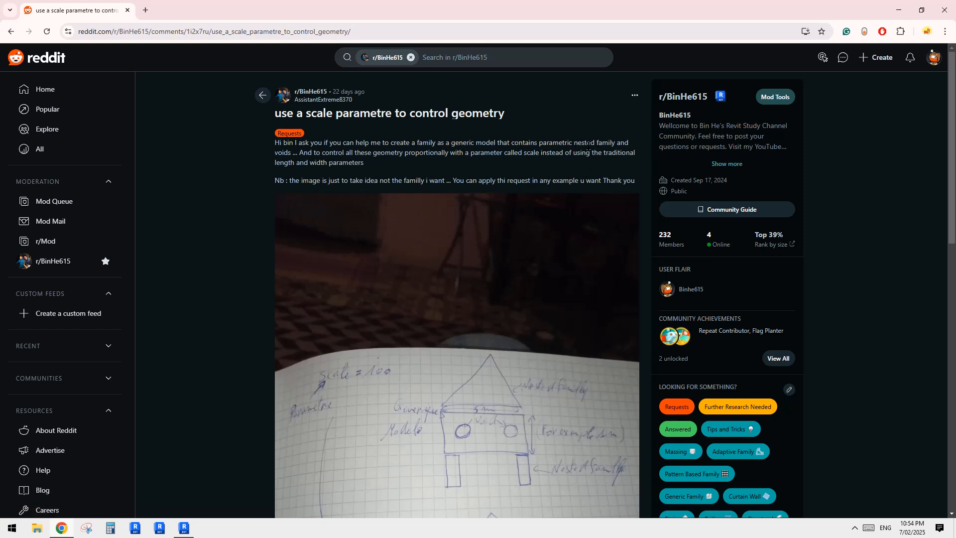
pyautogui.scroll(-2, 591, 275)
pyautogui.scroll(1, 572, 281)
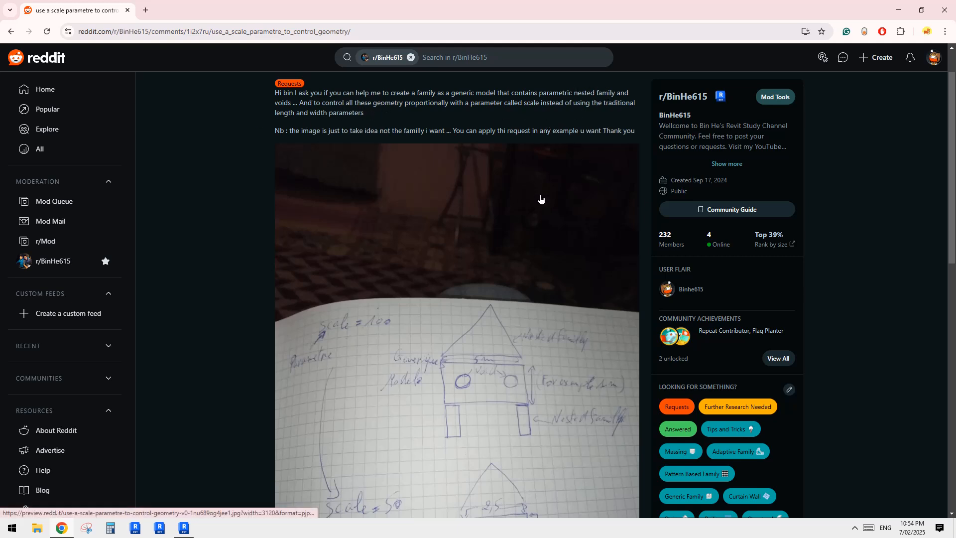
pyautogui.scroll(-1, 540, 198)
pyautogui.click(183, 528)
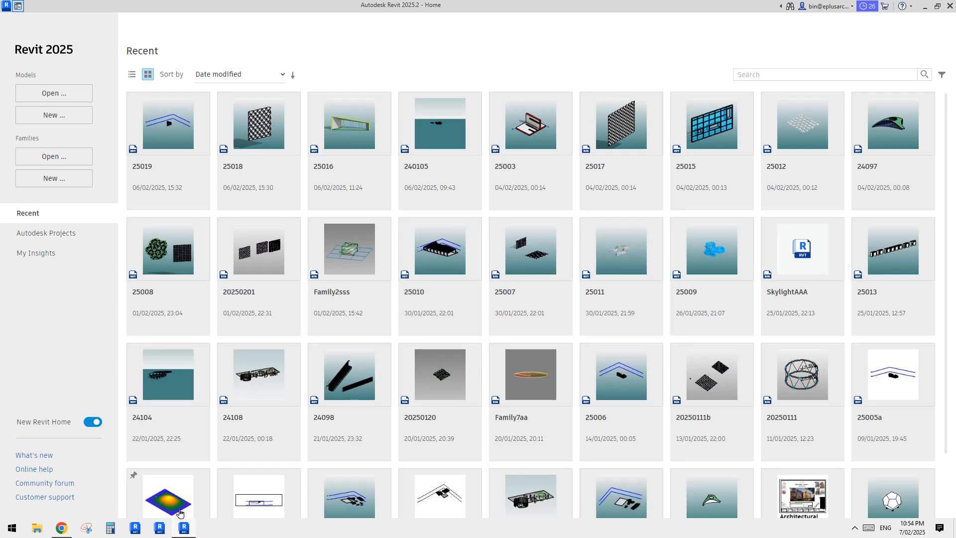
pyautogui.click(65, 527)
pyautogui.scroll(-2, 457, 363)
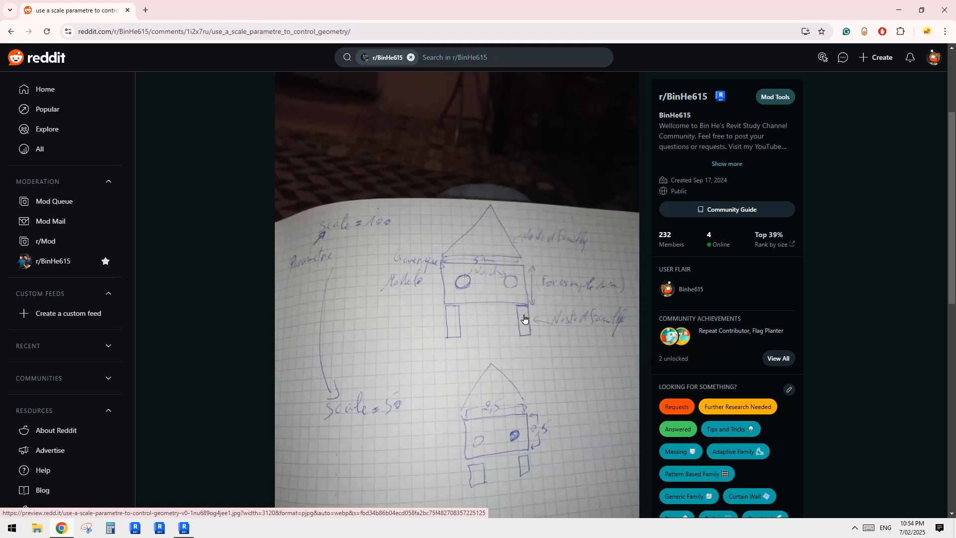
# - Switch to Revit and create a new family from the Metric Generic Model template
pyautogui.click(183, 527)
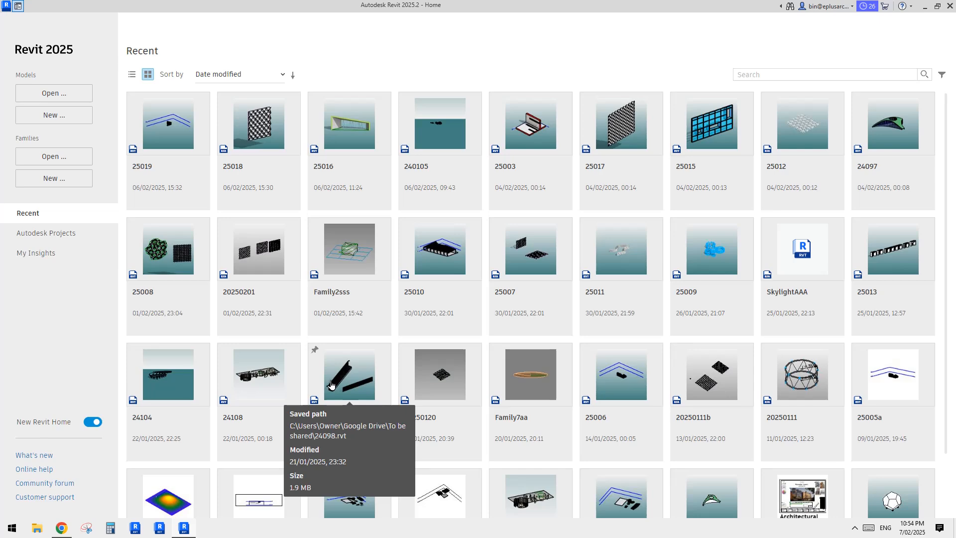
pyautogui.click(73, 182)
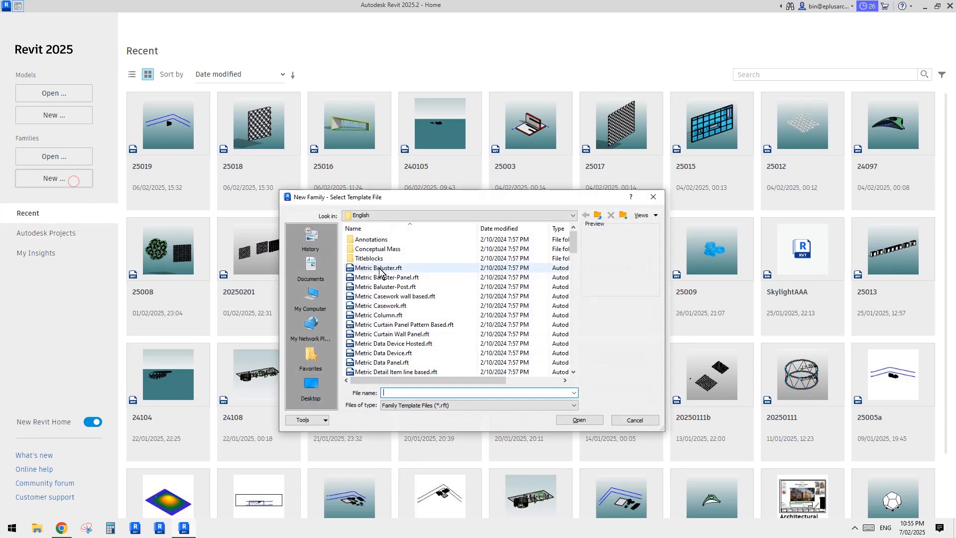
pyautogui.click(571, 271)
pyautogui.moveTo(573, 261); pyautogui.dragTo(573, 289)
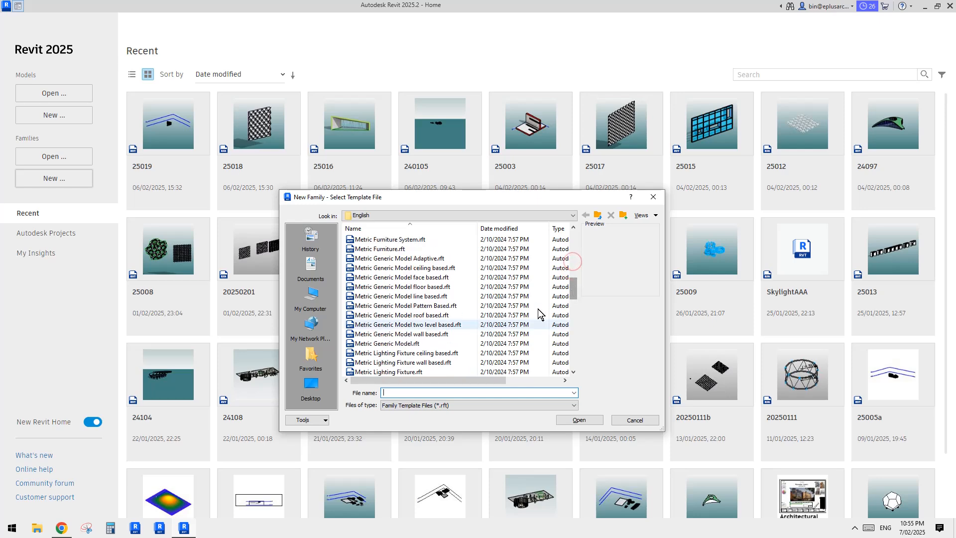
pyautogui.doubleClick(403, 344)
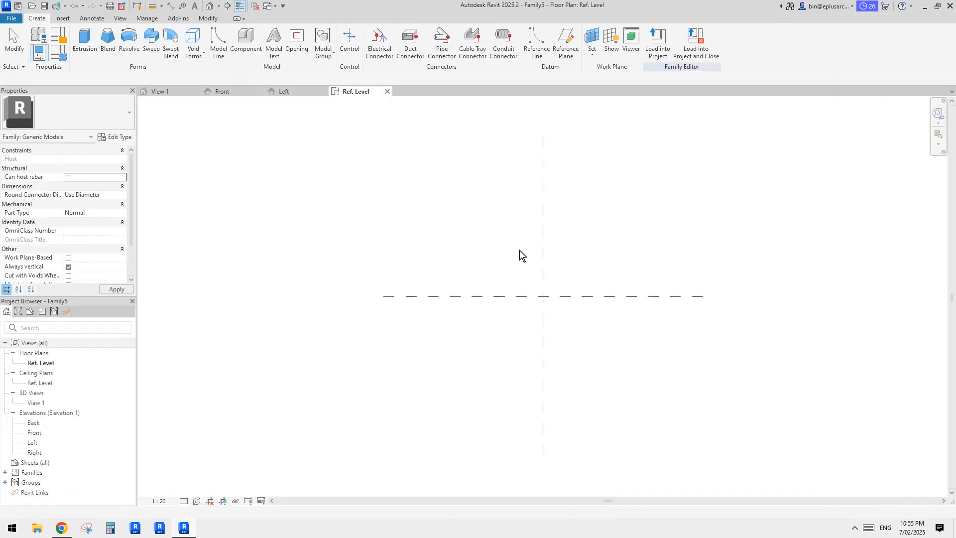
# - Draw a vertical reference plane about 638 mm left of the centre plane and copy it to the other side
pyautogui.press('r')
pyautogui.press('p')
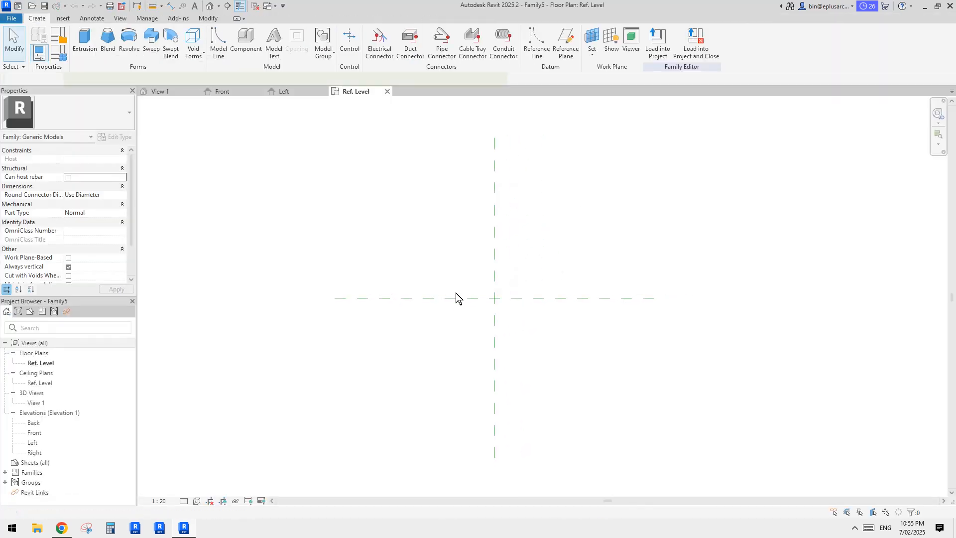
pyautogui.click(442, 220)
pyautogui.click(442, 353)
pyautogui.press('Escape')
pyautogui.press('Escape')
pyautogui.click(443, 326)
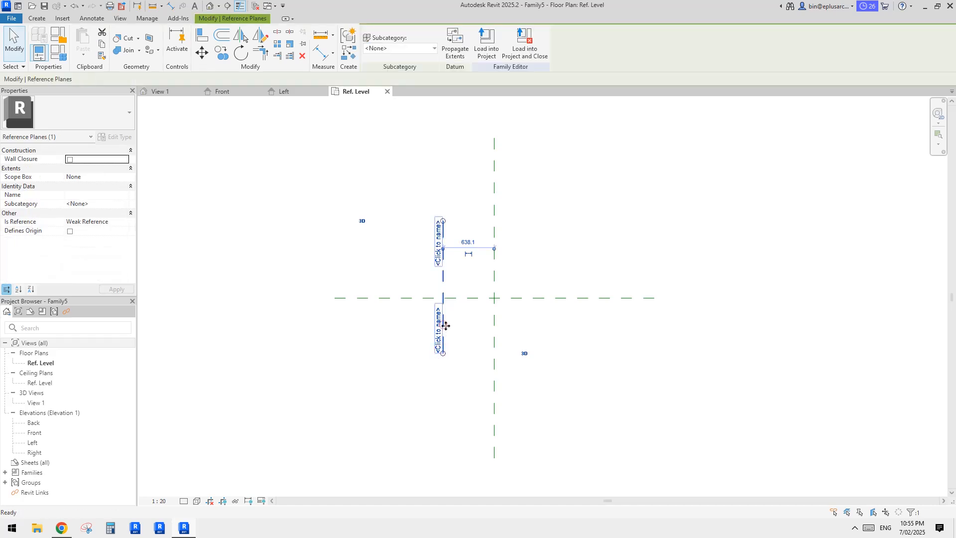
pyautogui.keyDown('ctrl'); pyautogui.moveTo(443, 326); pyautogui.dragTo(550, 324); pyautogui.keyUp('ctrl')
# - Draw a horizontal reference plane above the horizontal centre plane and copy it below the centre
pyautogui.press('r')
pyautogui.press('p')
pyautogui.click(576, 241)
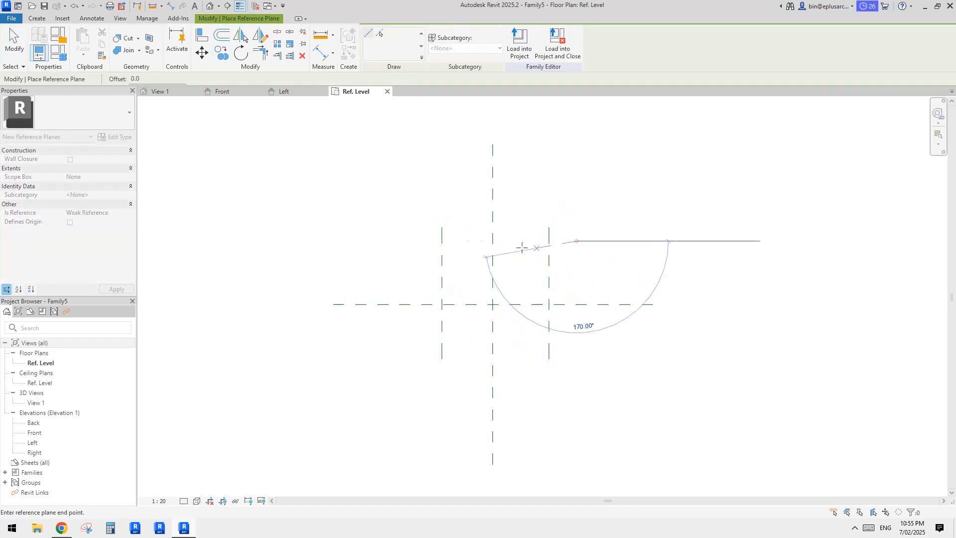
pyautogui.click(427, 241)
pyautogui.press('Escape')
pyautogui.press('Escape')
pyautogui.keyDown('ctrl'); pyautogui.moveTo(473, 248); pyautogui.dragTo(474, 362); pyautogui.keyUp('ctrl')
# - Dimension the three horizontal reference planes in one string and constrain their spacing to be equal
pyautogui.press('d')
pyautogui.press('i')
pyautogui.click(545, 354)
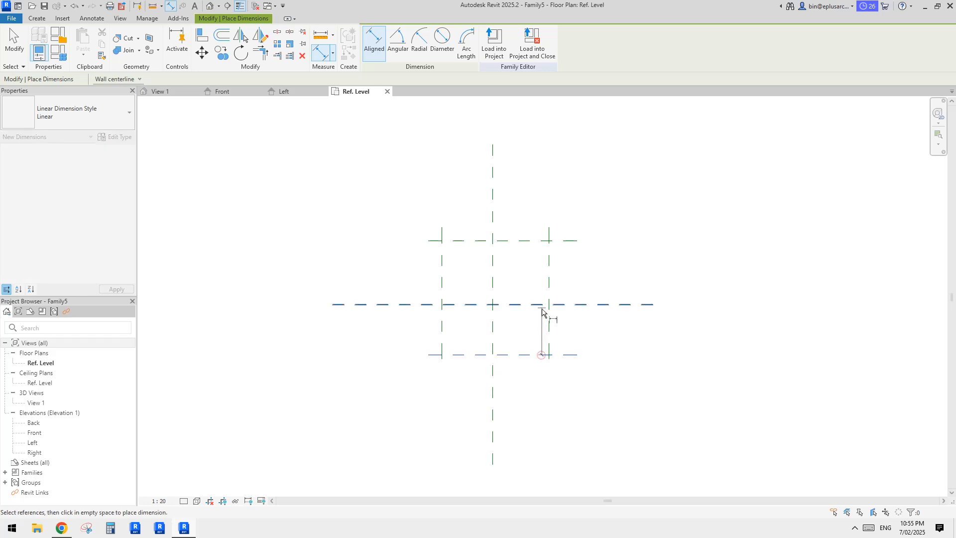
pyautogui.click(543, 304)
pyautogui.click(531, 241)
pyautogui.click(579, 265)
pyautogui.click(565, 299)
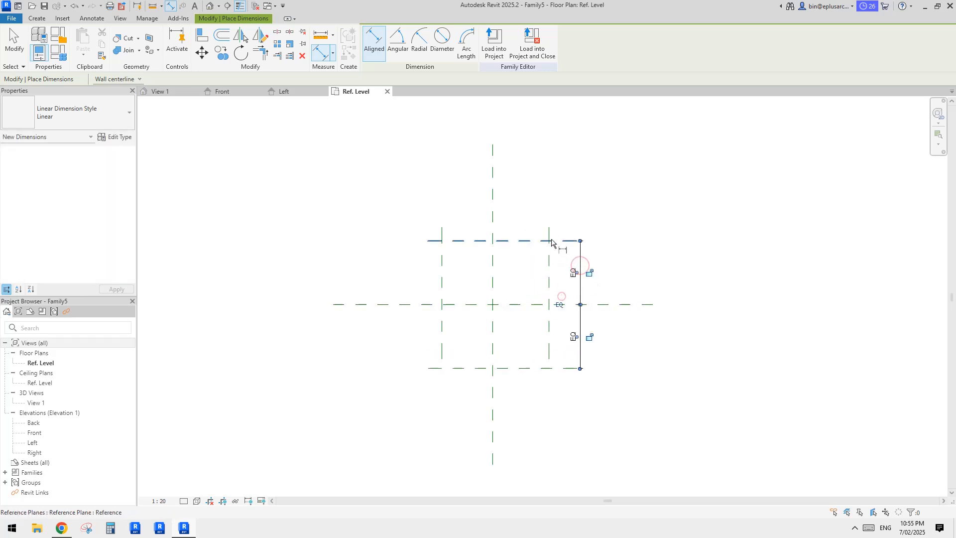
# - Dimension the three vertical reference planes in one string and constrain their spacing to be equal
pyautogui.click(549, 235)
pyautogui.click(492, 231)
pyautogui.click(441, 234)
pyautogui.click(458, 208)
pyautogui.click(495, 186)
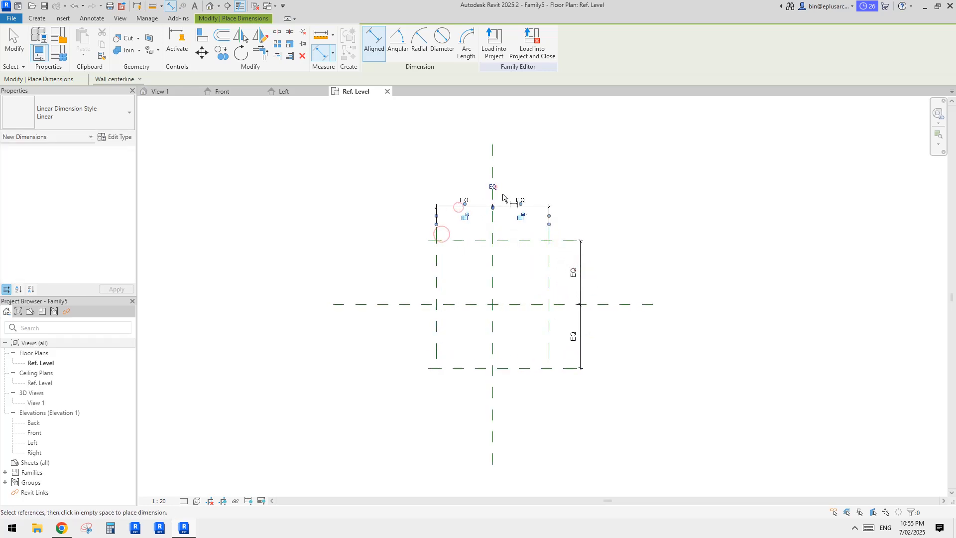
# - Add overall dimensions between the outer horizontal planes and between the outer vertical planes
pyautogui.click(545, 241)
pyautogui.click(546, 368)
pyautogui.click(588, 319)
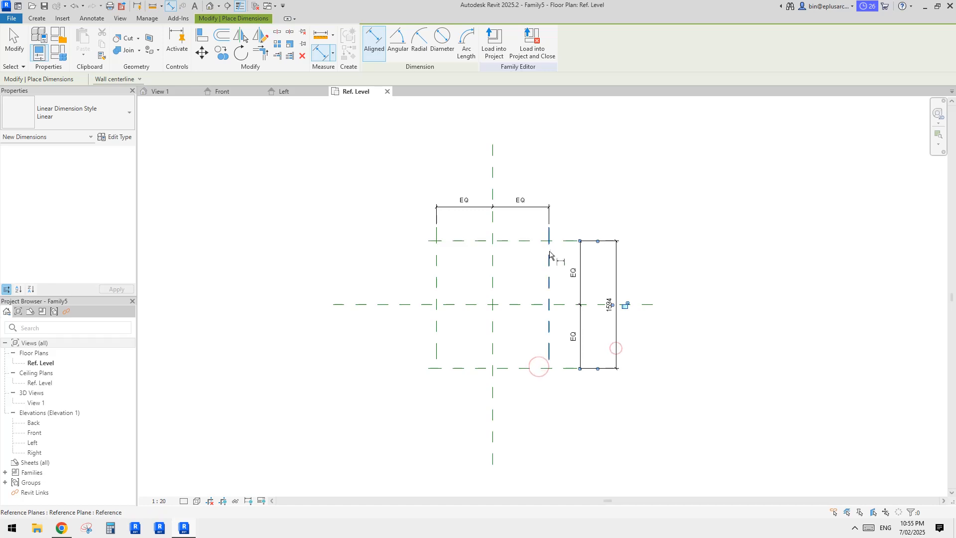
pyautogui.click(549, 256)
pyautogui.click(434, 264)
pyautogui.click(425, 190)
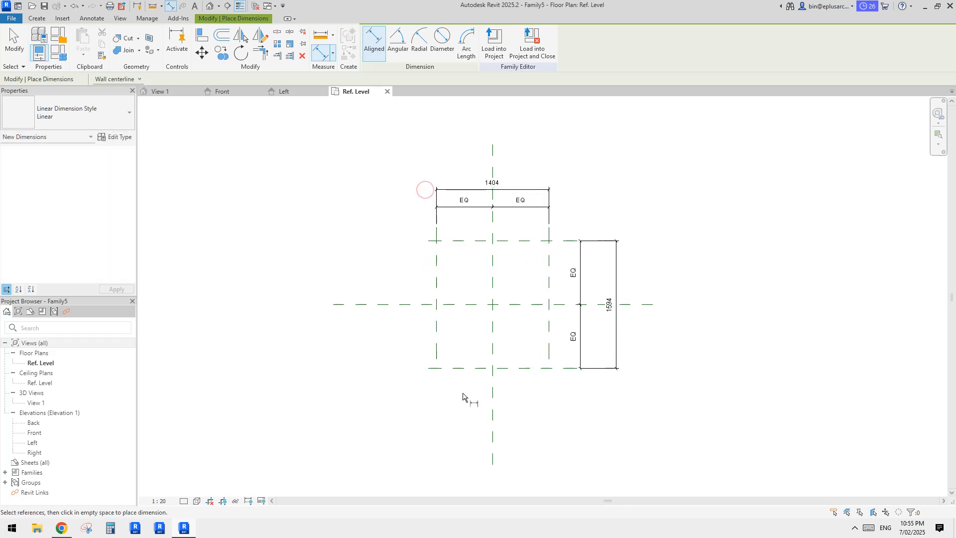
pyautogui.scroll(1, 538, 284)
pyautogui.press('Escape')
pyautogui.moveTo(523, 281); pyautogui.dragTo(515, 291, button='middle')
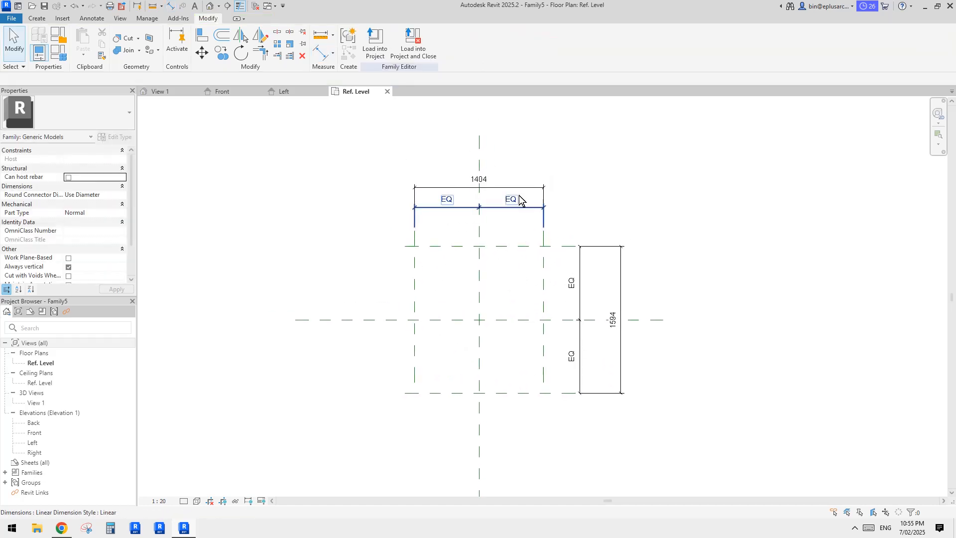
# - Label both overall dimensions with a new instance family parameter named w
pyautogui.click(515, 187)
pyautogui.keyDown('ctrl'); pyautogui.click(620, 275); pyautogui.keyUp('ctrl')
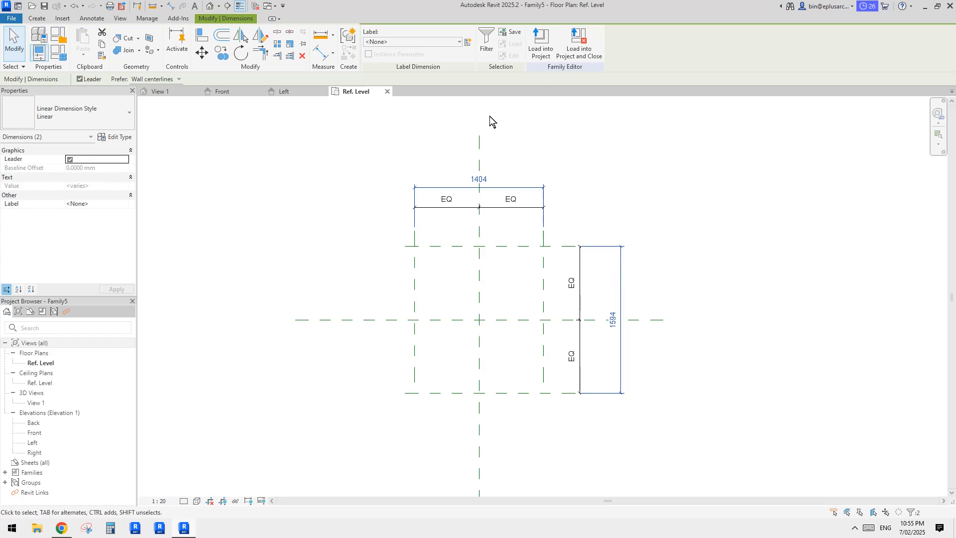
pyautogui.click(467, 42)
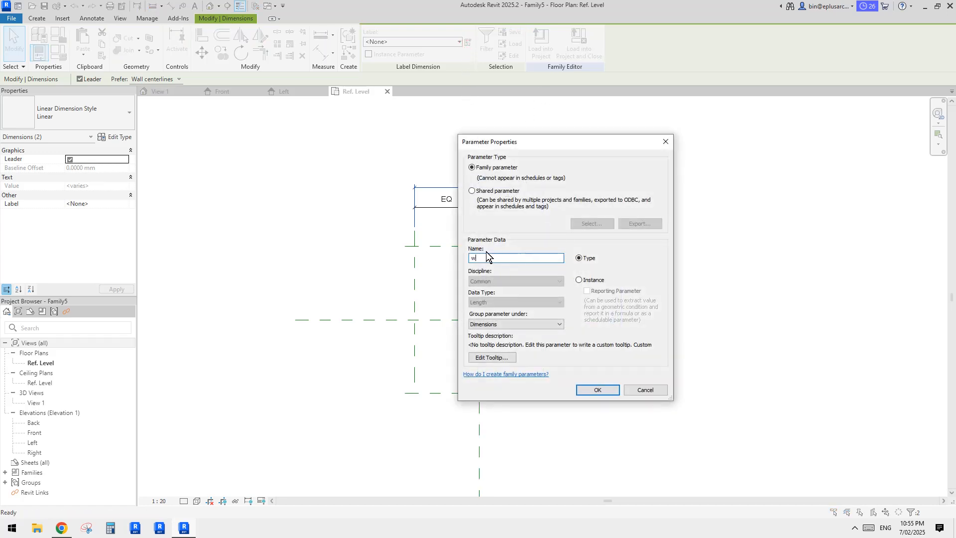
pyautogui.click(578, 280)
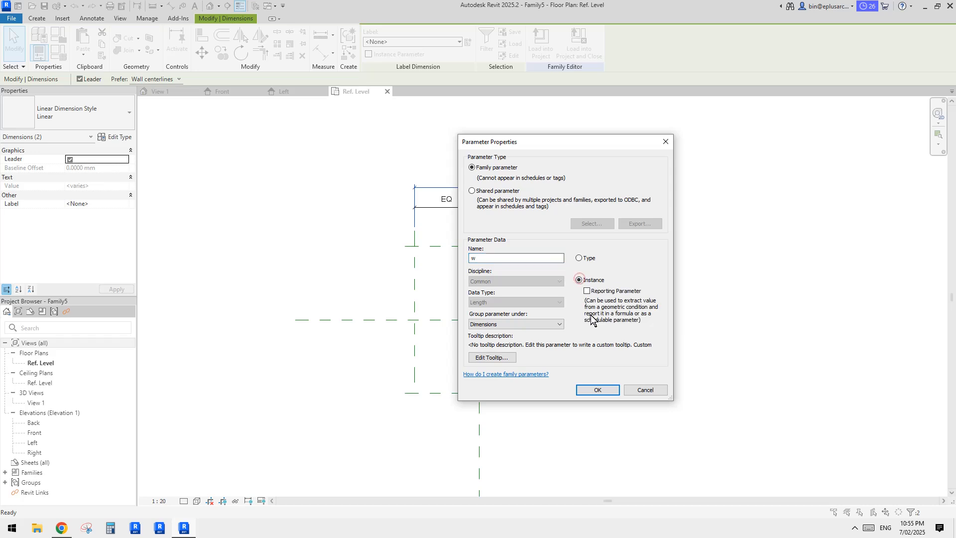
pyautogui.click(599, 389)
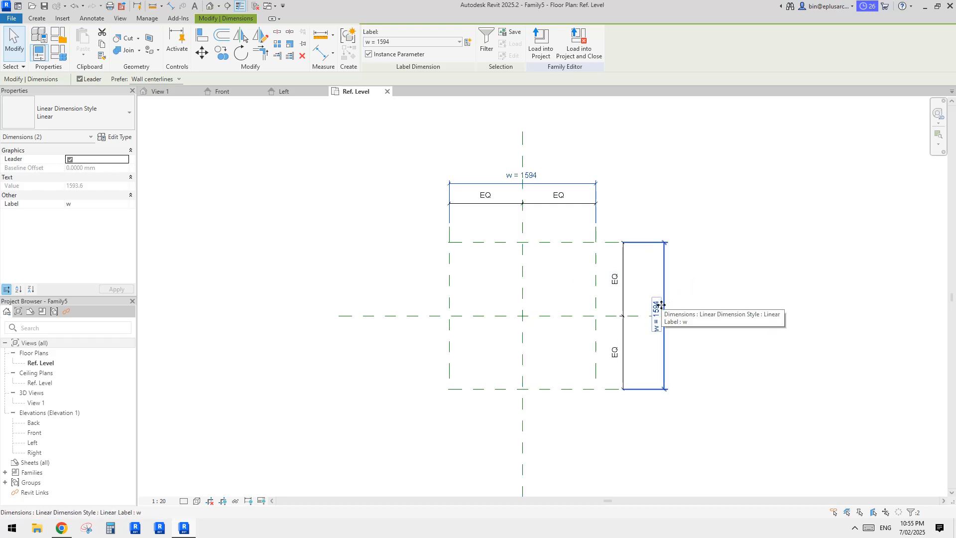
# - In the Front elevation, draw a horizontal reference plane about 891 mm above the Ref. Level
pyautogui.scroll(2, 511, 297)
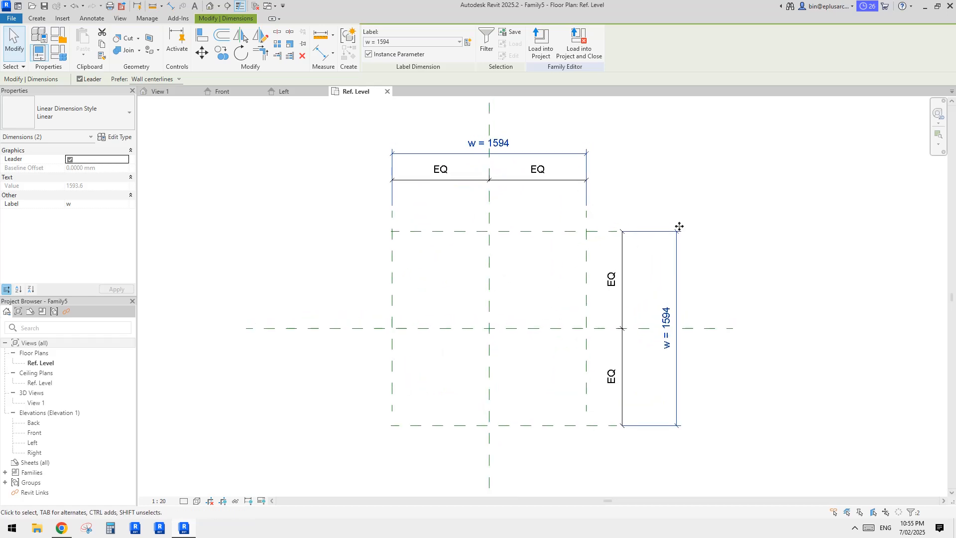
pyautogui.moveTo(679, 226); pyautogui.dragTo(678, 231, button='middle')
pyautogui.moveTo(572, 259); pyautogui.dragTo(569, 267, button='middle')
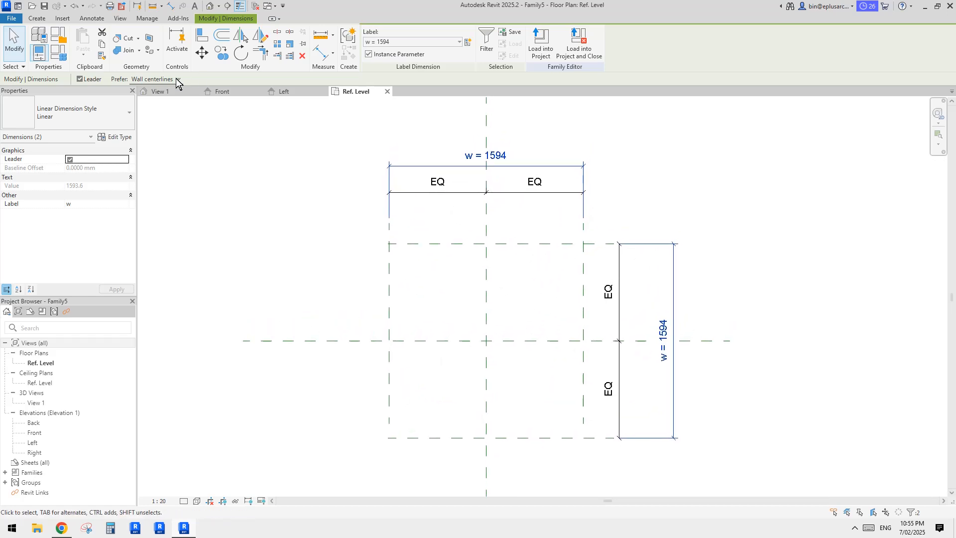
pyautogui.doubleClick(33, 435)
pyautogui.moveTo(570, 343); pyautogui.dragTo(559, 339, button='middle')
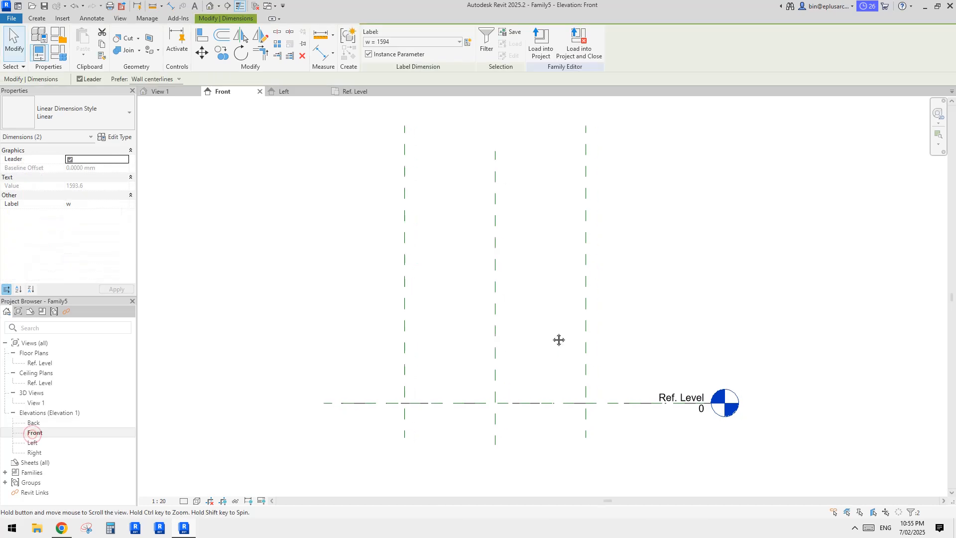
pyautogui.press('r')
pyautogui.press('p')
pyautogui.click(632, 302)
pyautogui.click(362, 301)
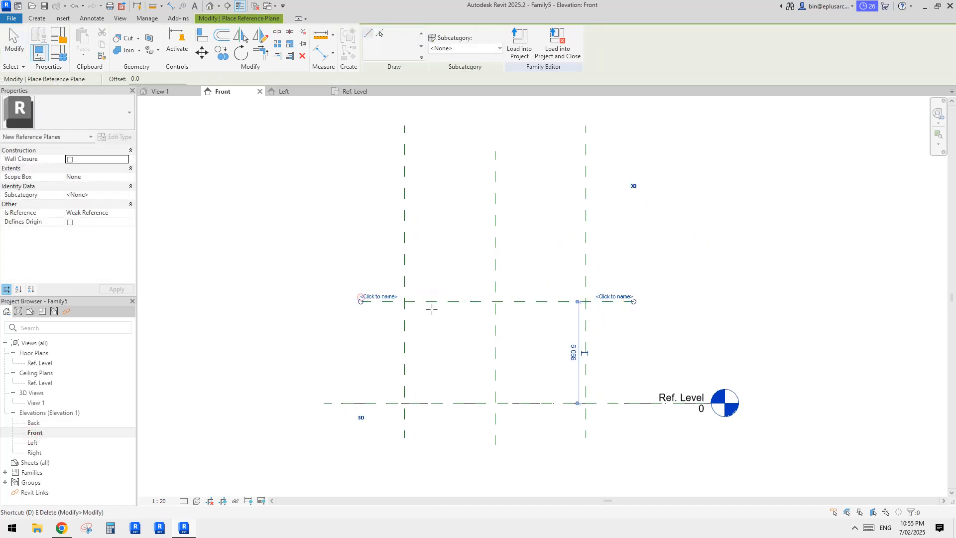
# - Dimension the height from the Ref. Level to the new horizontal reference plane
pyautogui.press('d')
pyautogui.press('i')
pyautogui.click(610, 404)
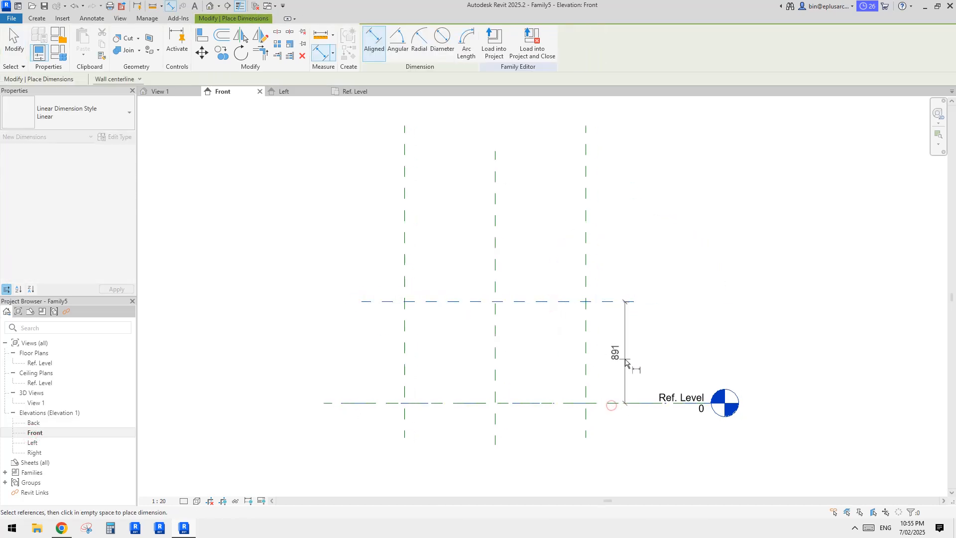
pyautogui.click(624, 359)
pyautogui.moveTo(637, 348); pyautogui.dragTo(637, 347, button='middle')
pyautogui.press('Escape')
# - Label the height dimension with a new instance family parameter named h
pyautogui.click(627, 338)
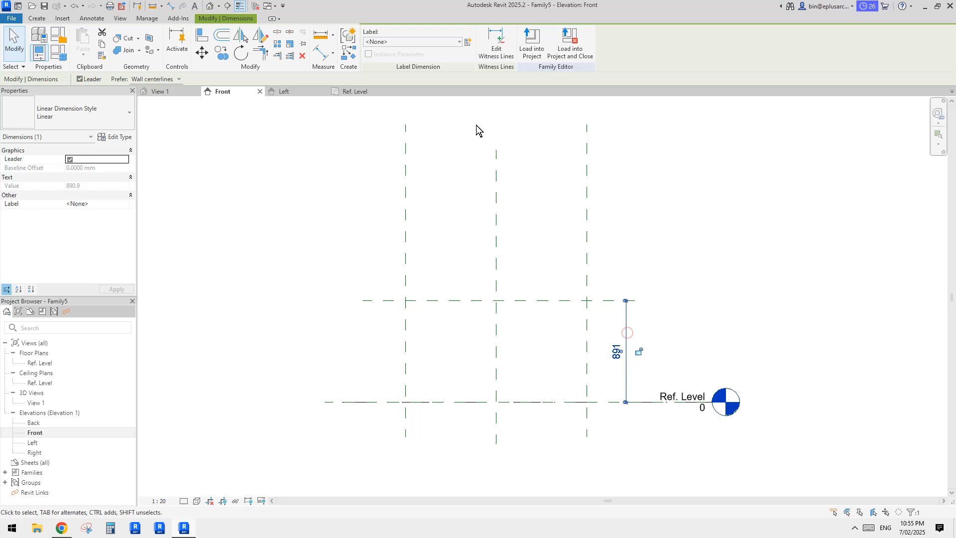
pyautogui.click(468, 42)
pyautogui.write('h')
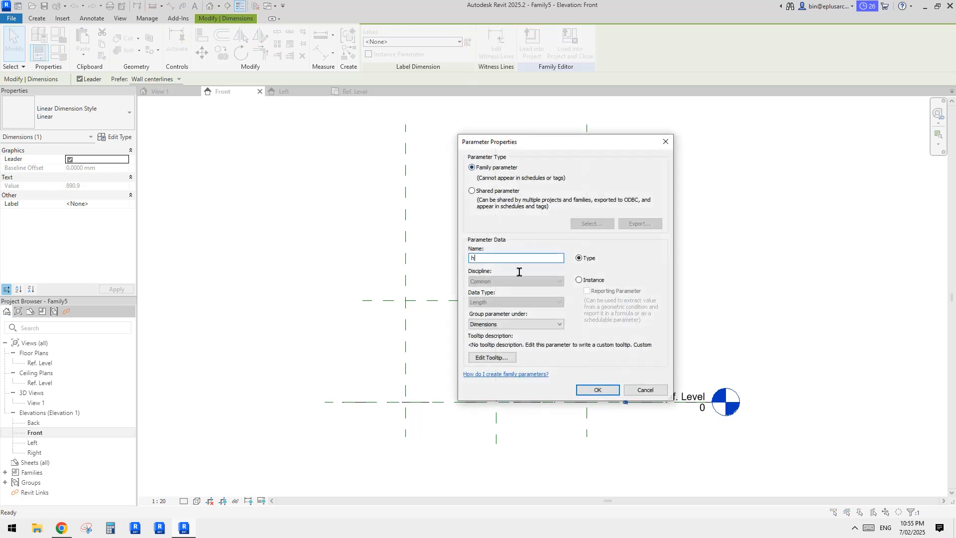
pyautogui.click(582, 280)
pyautogui.click(598, 391)
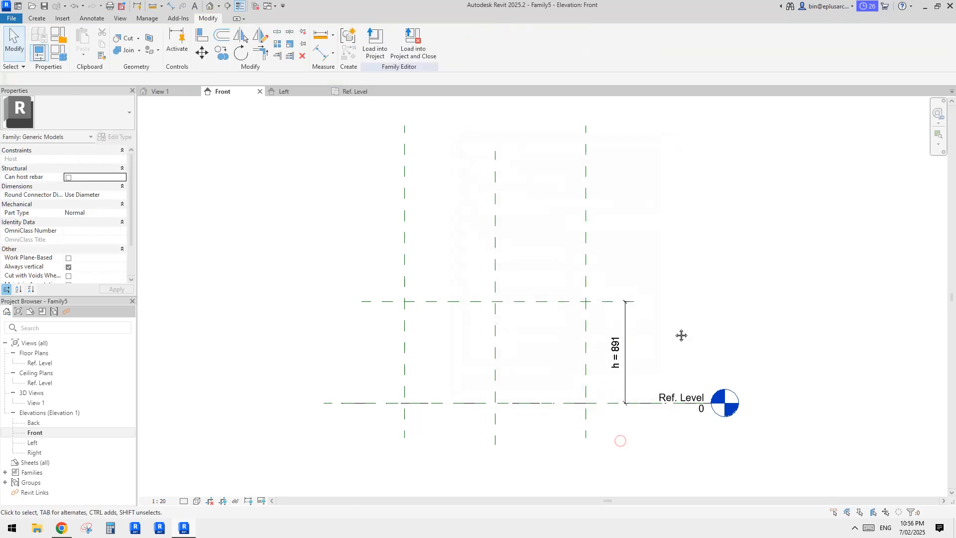
# - In the Ref. Level plan, start an extrusion and sketch a rectangle through the intersections of the four outer reference planes
pyautogui.doubleClick(40, 363)
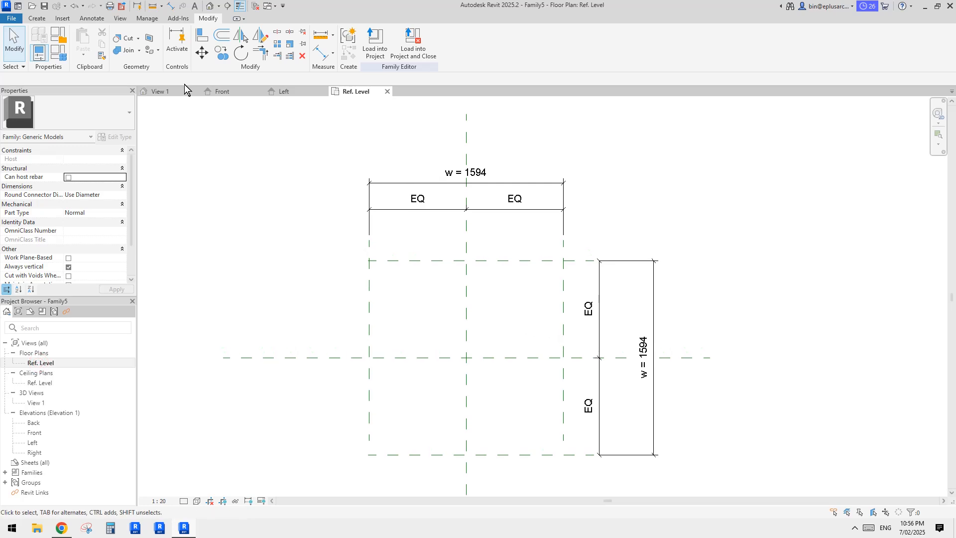
pyautogui.click(40, 20)
pyautogui.click(85, 42)
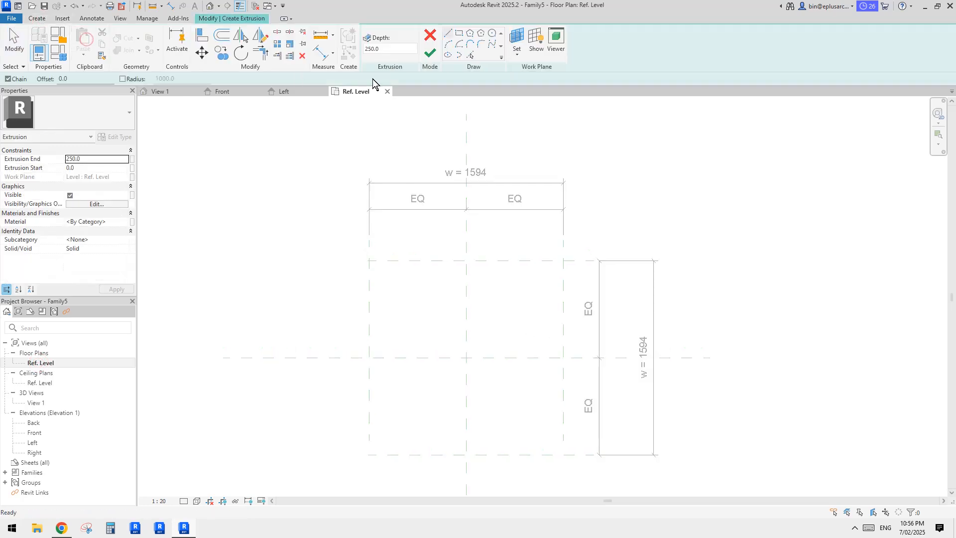
pyautogui.click(457, 35)
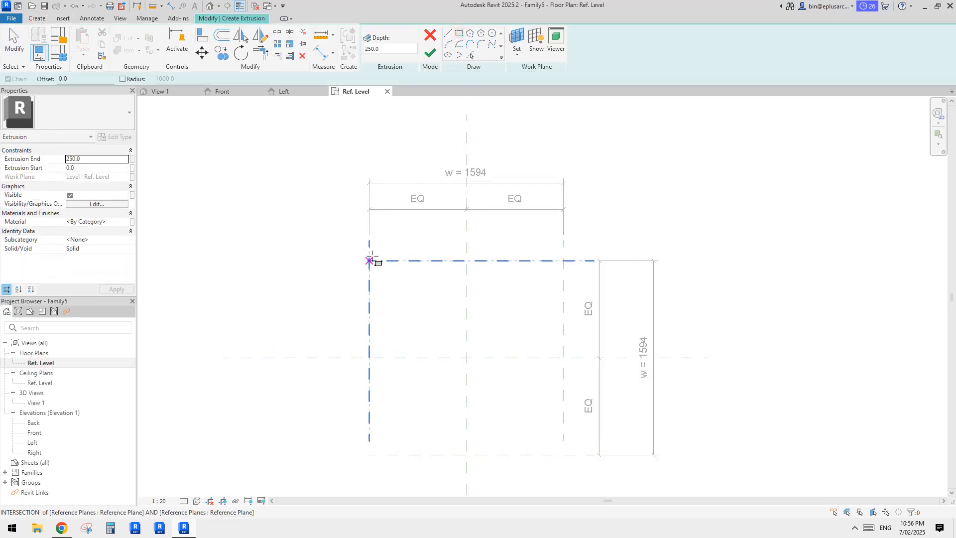
pyautogui.scroll(4, 369, 261)
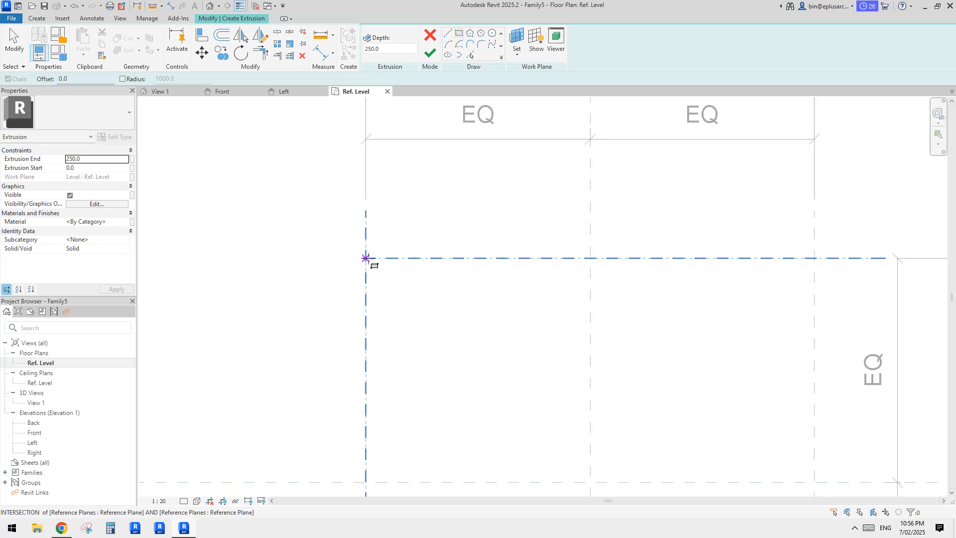
pyautogui.click(369, 261)
pyautogui.scroll(-2, 369, 260)
pyautogui.moveTo(474, 321); pyautogui.dragTo(430, 256, button='middle')
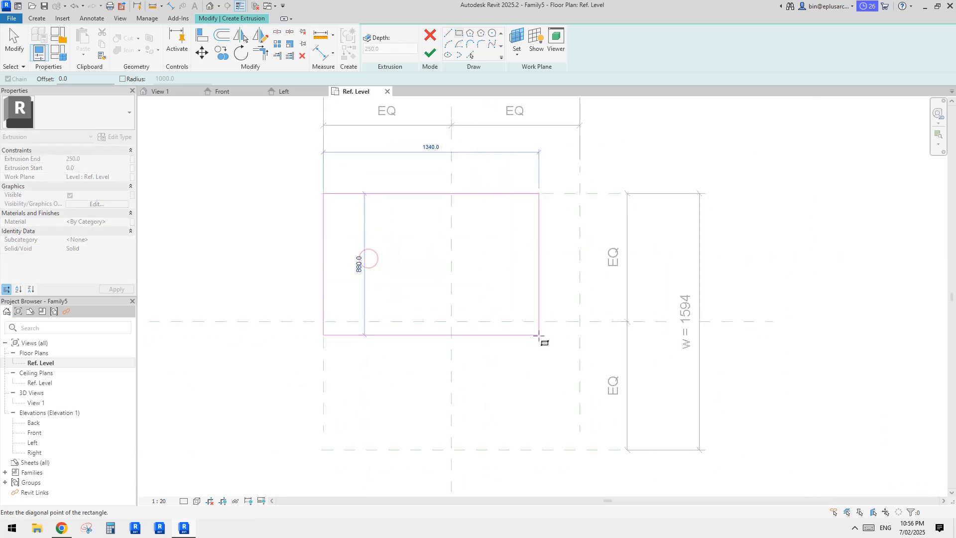
pyautogui.click(579, 450)
pyautogui.scroll(-1, 572, 431)
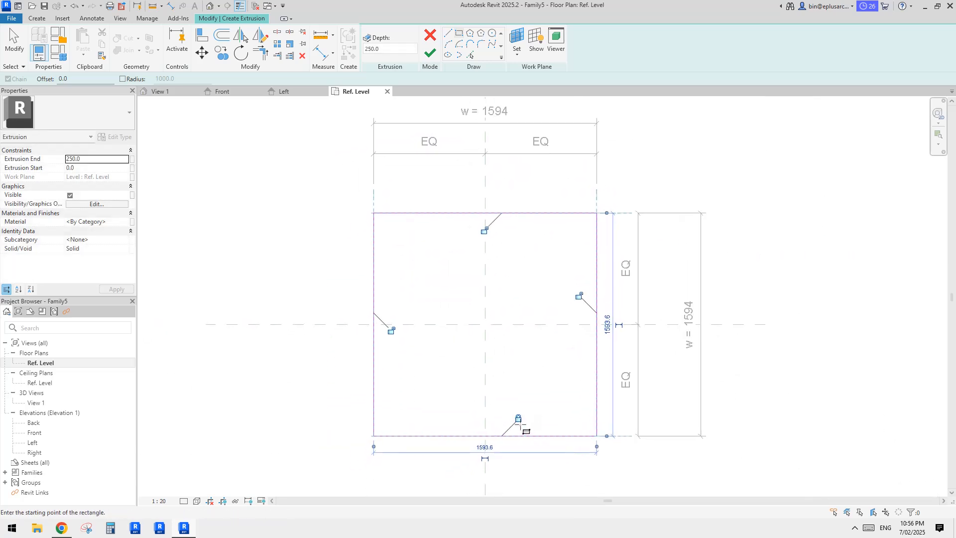
# - Lock all four sides of the rectangle sketch to their reference planes
pyautogui.click(578, 296)
pyautogui.click(483, 230)
pyautogui.click(391, 330)
pyautogui.moveTo(559, 282); pyautogui.dragTo(547, 280, button='middle')
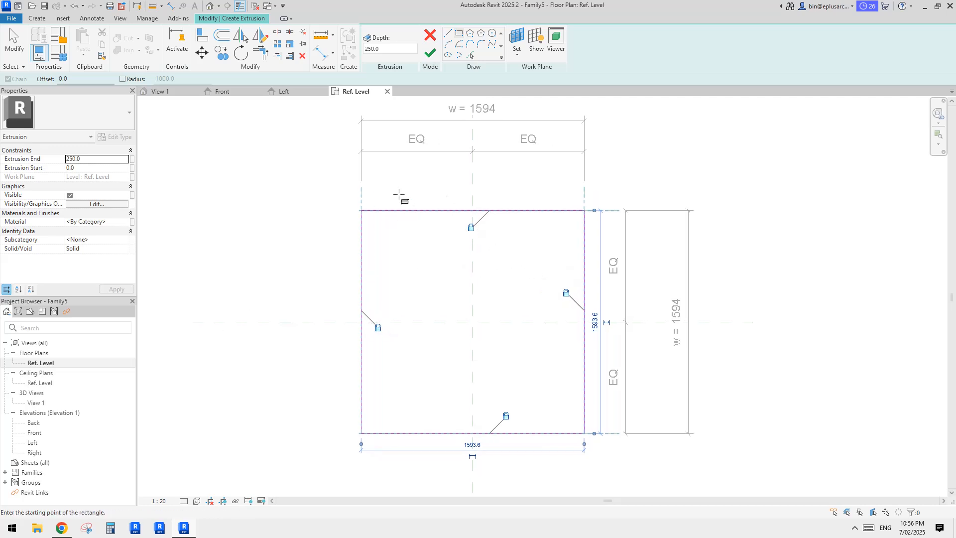
# - Turn off the Thin Lines display so the sketch shows its real line weights
pyautogui.moveTo(530, 240); pyautogui.dragTo(503, 250, button='middle')
pyautogui.press('t')
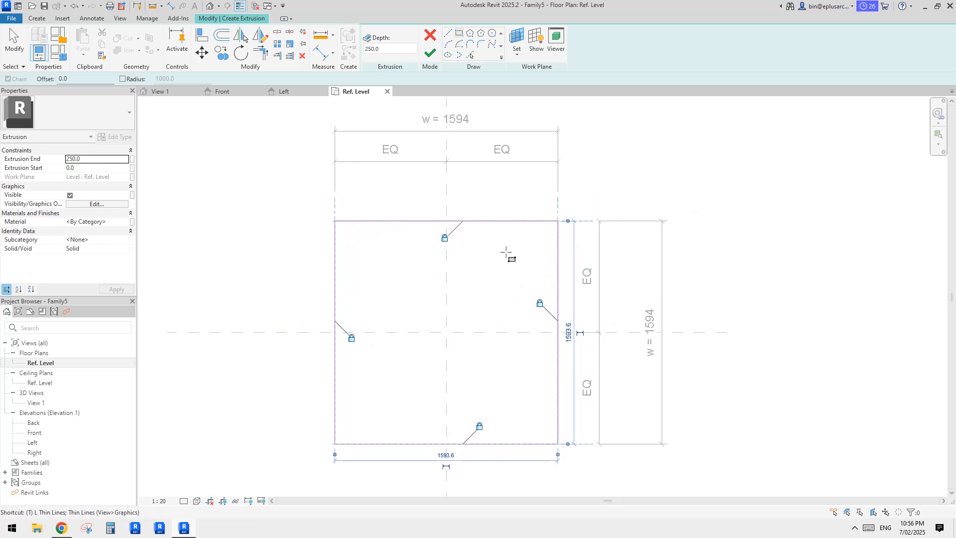
pyautogui.press('l')
pyautogui.moveTo(515, 284); pyautogui.dragTo(531, 263, button='middle')
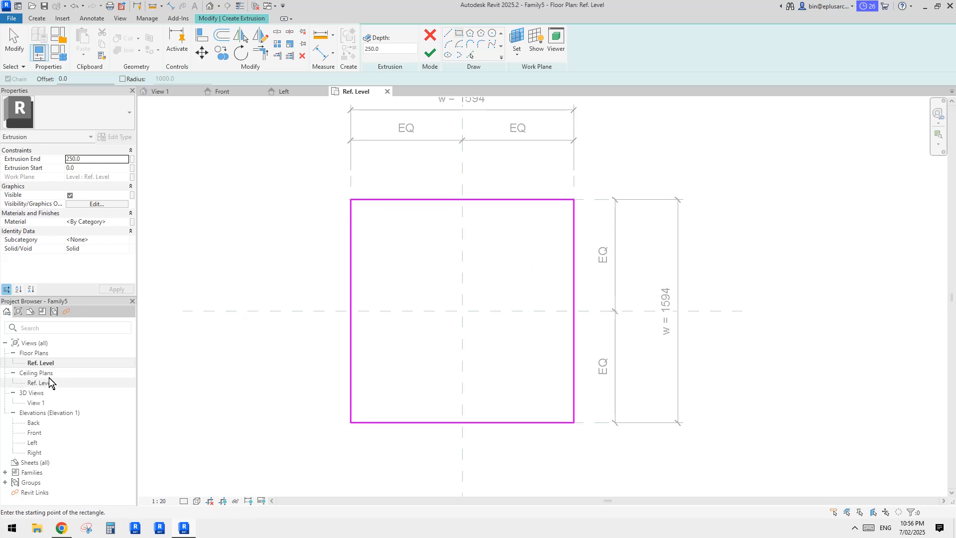
# - Finish the extrusion in the Front elevation, then stretch its top face to the horizontal reference plane and lock it
pyautogui.doubleClick(34, 432)
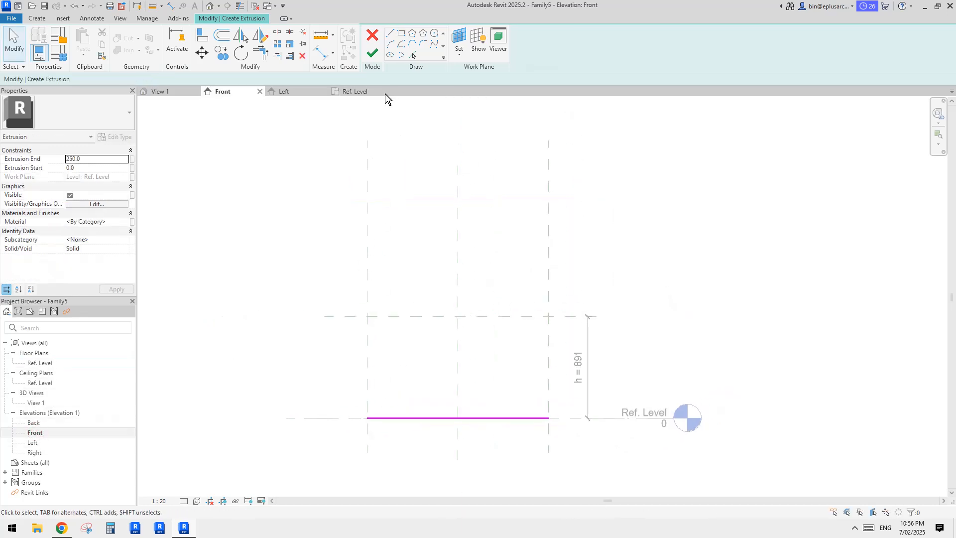
pyautogui.click(372, 52)
pyautogui.moveTo(477, 389); pyautogui.dragTo(494, 316)
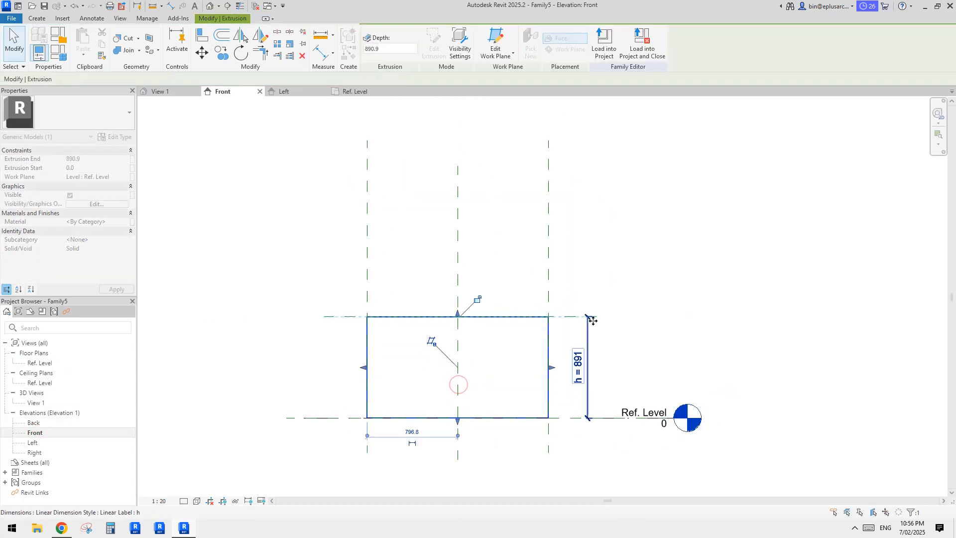
pyautogui.click(478, 302)
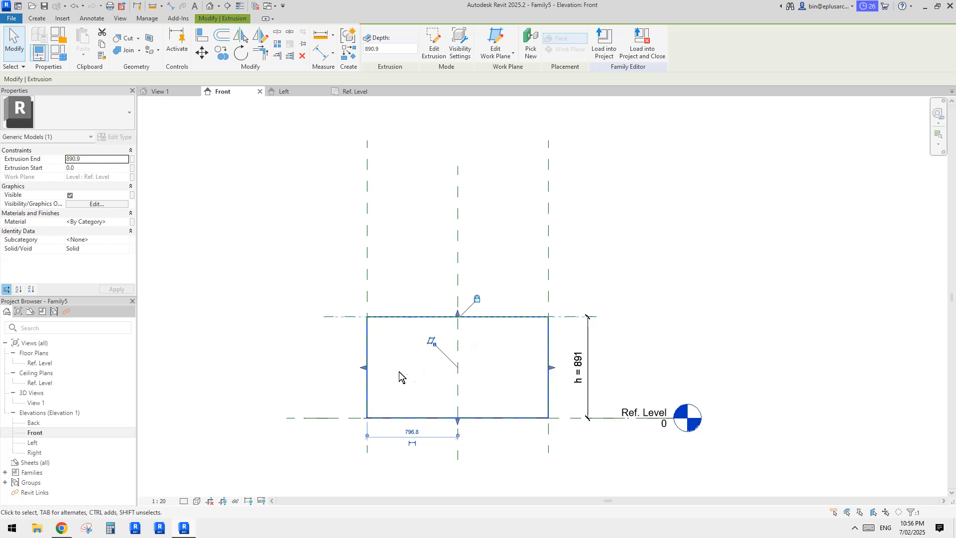
# - Delete the extrusion built from the plan sketch
pyautogui.click(516, 359)
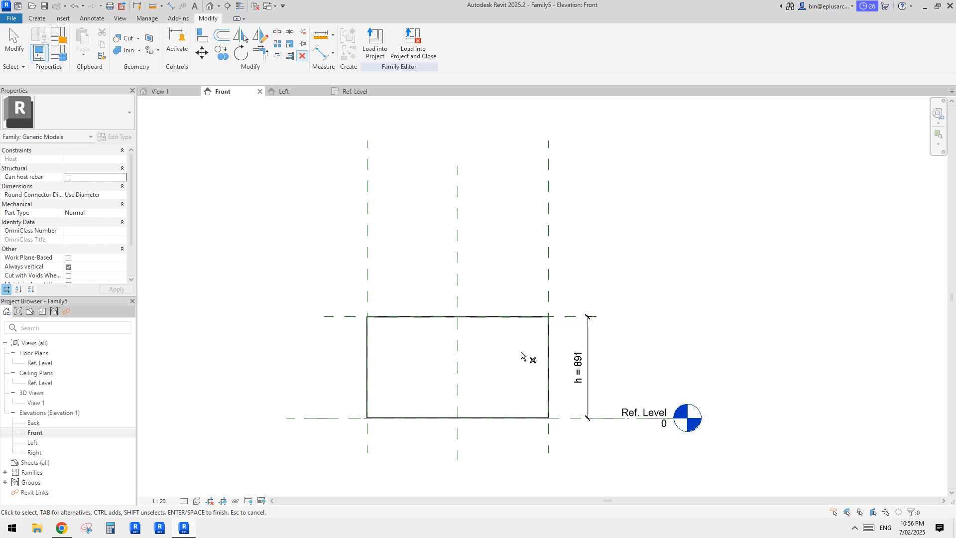
pyautogui.click(545, 340)
pyautogui.press('Delete')
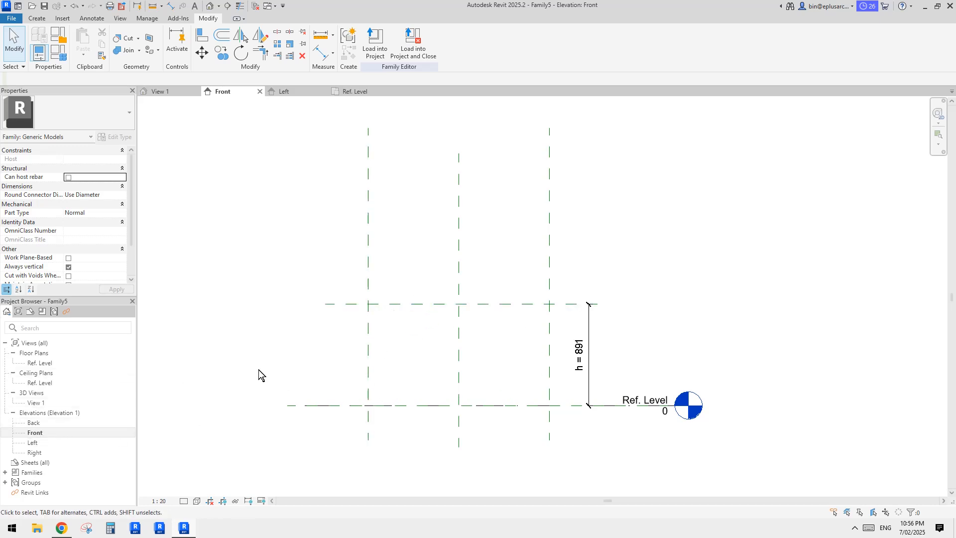
# - In the Front elevation, sketch an extrusion rectangle between the outer vertical planes, from Ref. Level to the upper plane, and lock its sides
pyautogui.click(36, 18)
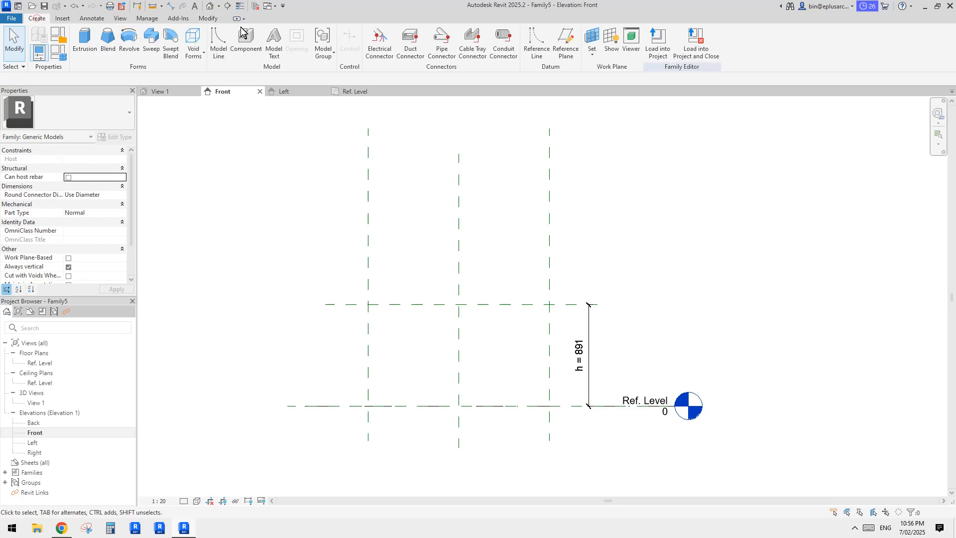
pyautogui.click(85, 40)
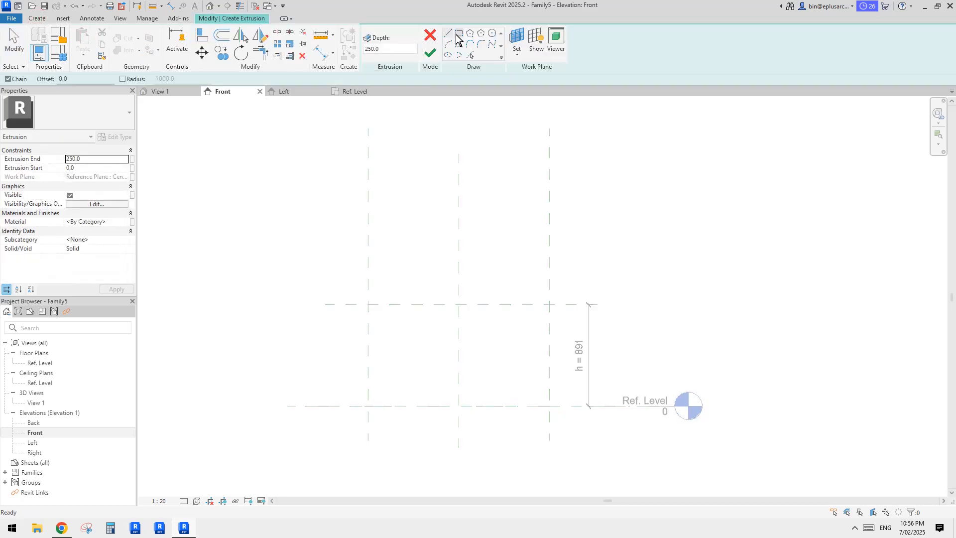
pyautogui.click(456, 34)
pyautogui.click(368, 304)
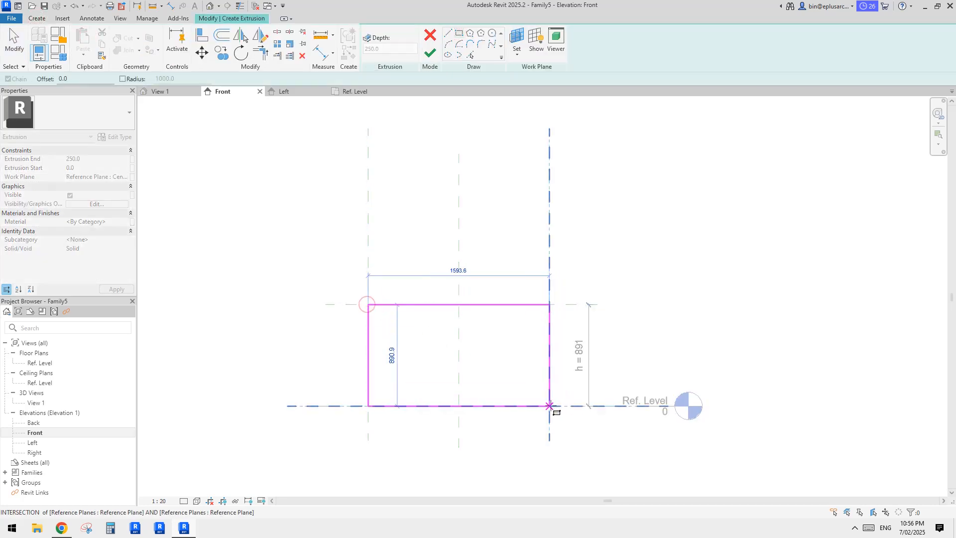
pyautogui.click(550, 406)
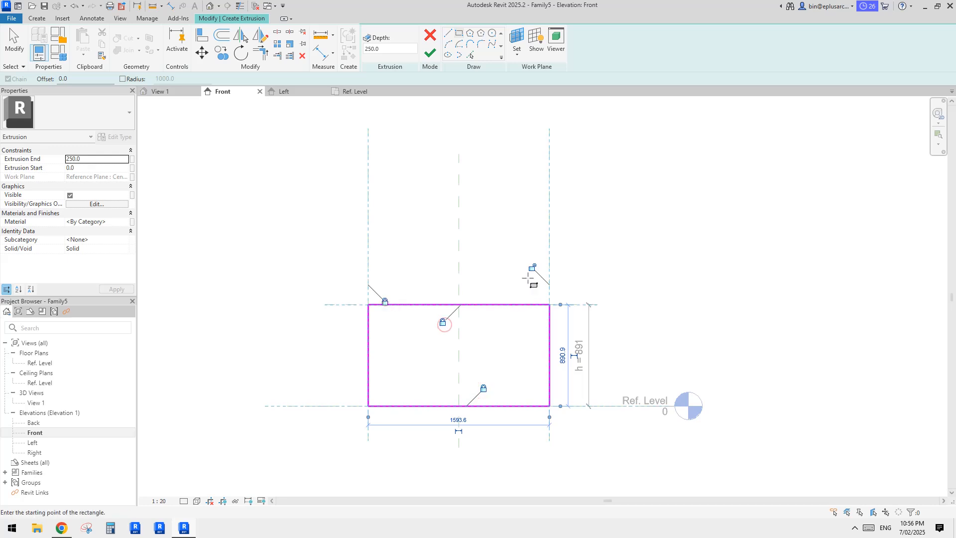
# - Finish the extrusion and, in the Ref. Level plan, stretch both its ends to the front and back reference planes and lock them
pyautogui.doubleClick(40, 363)
pyautogui.click(374, 53)
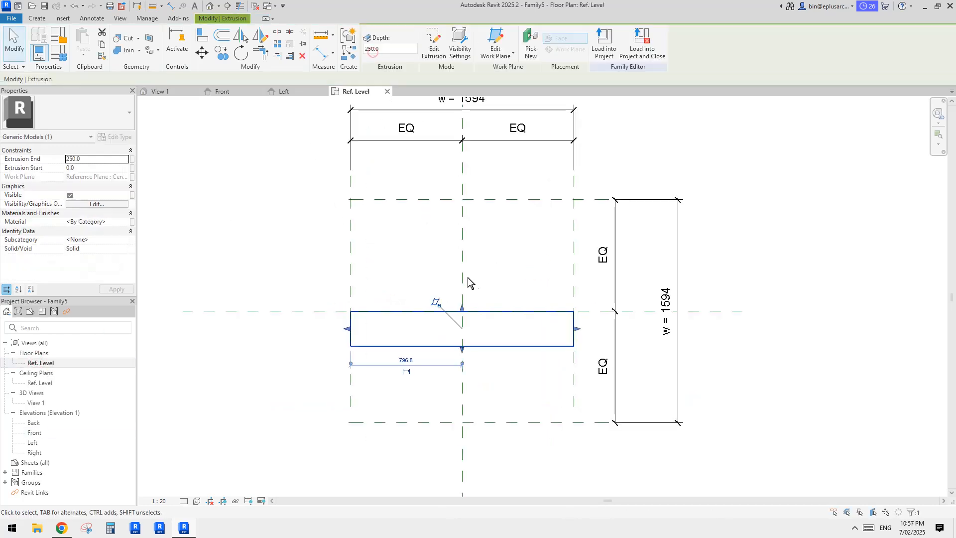
pyautogui.moveTo(463, 307); pyautogui.dragTo(469, 199)
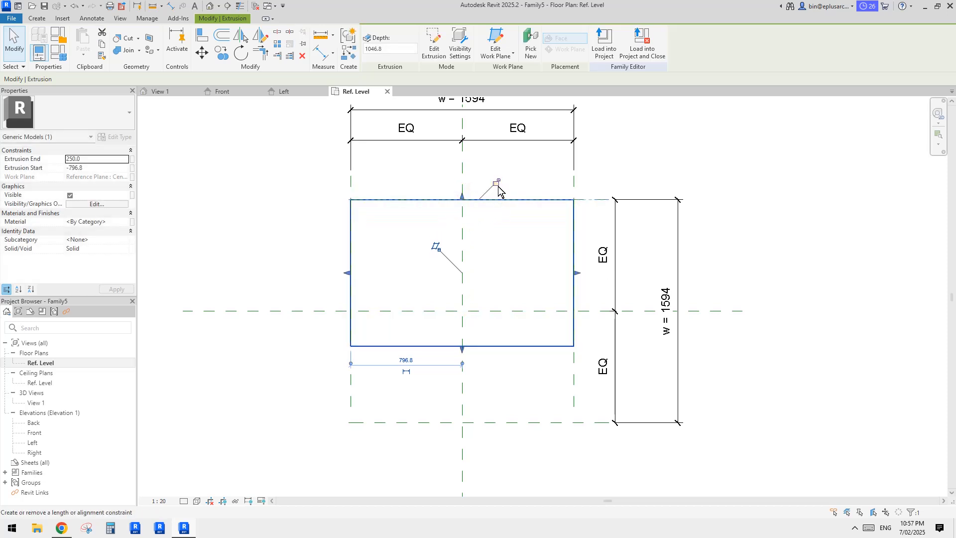
pyautogui.moveTo(467, 351); pyautogui.dragTo(505, 422)
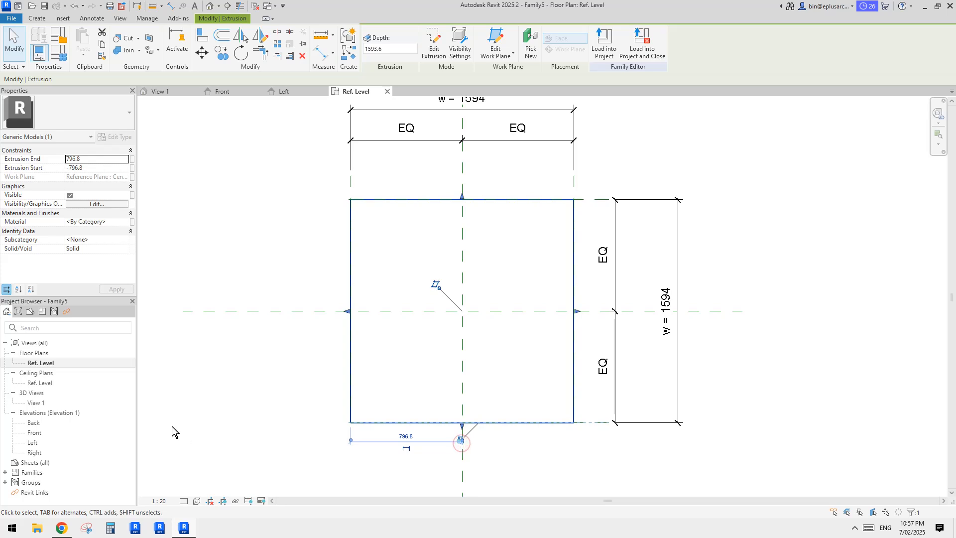
# - Edit the extrusion's sketch in the Front elevation and add a circle of radius 160 mm in the left half of the rectangle
pyautogui.click(42, 433)
pyautogui.scroll(3, 451, 360)
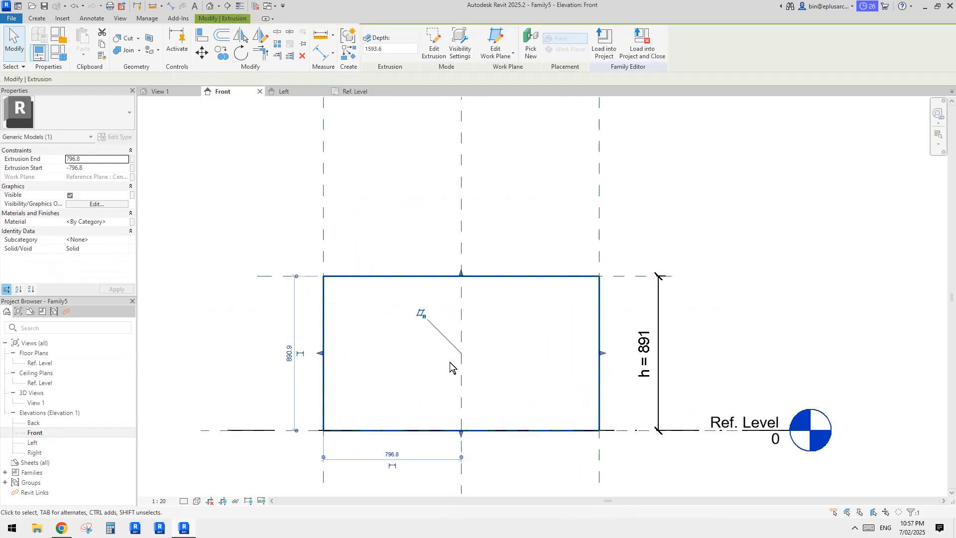
pyautogui.click(403, 277)
pyautogui.moveTo(347, 317); pyautogui.dragTo(413, 312, button='middle')
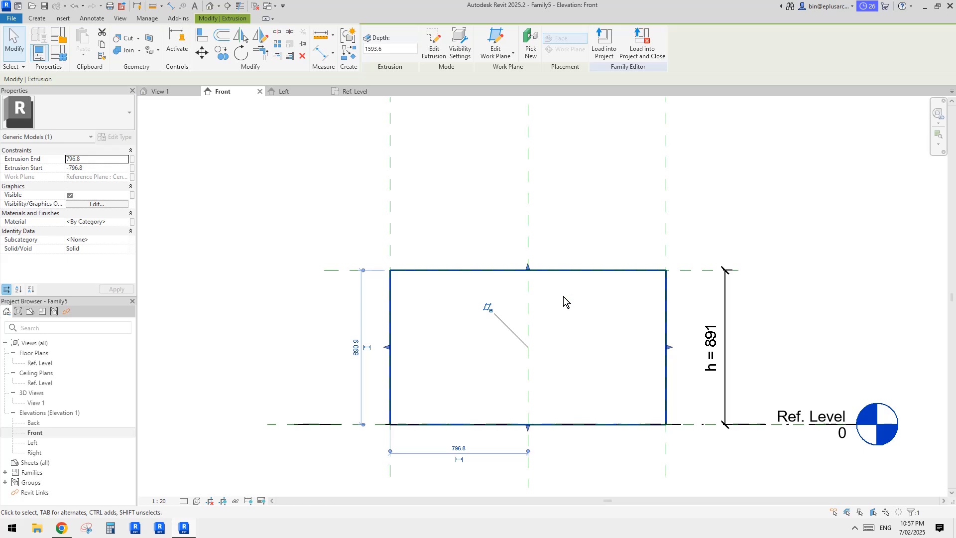
pyautogui.moveTo(495, 352); pyautogui.dragTo(467, 352, button='middle')
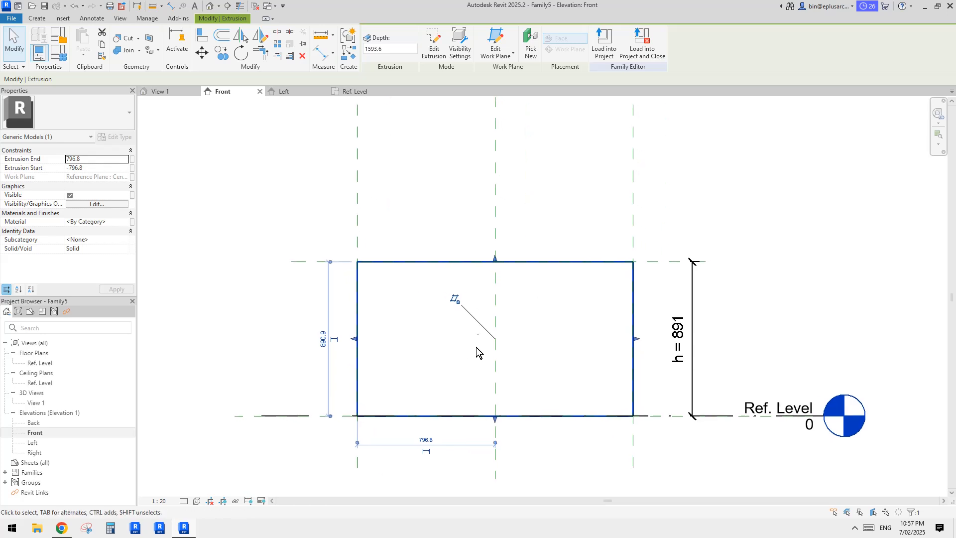
pyautogui.click(434, 45)
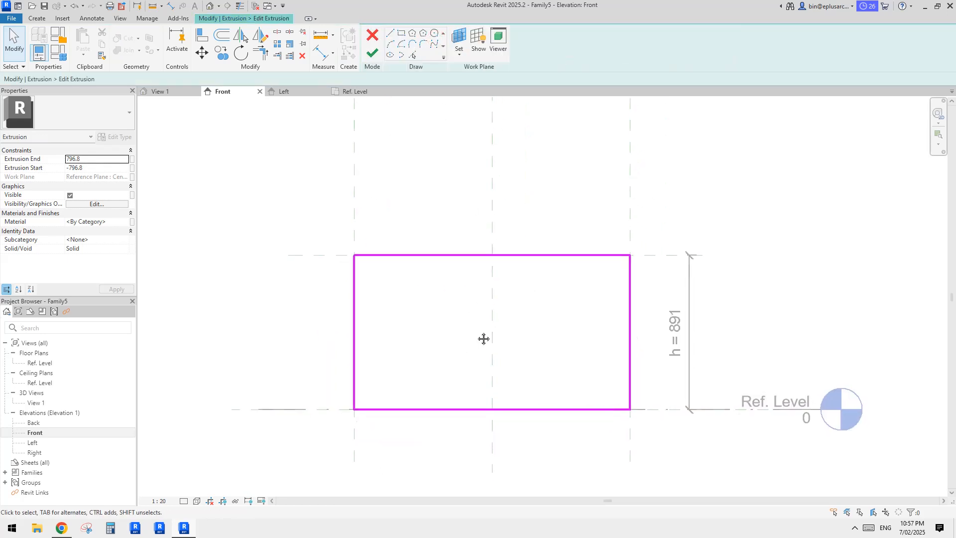
pyautogui.click(432, 36)
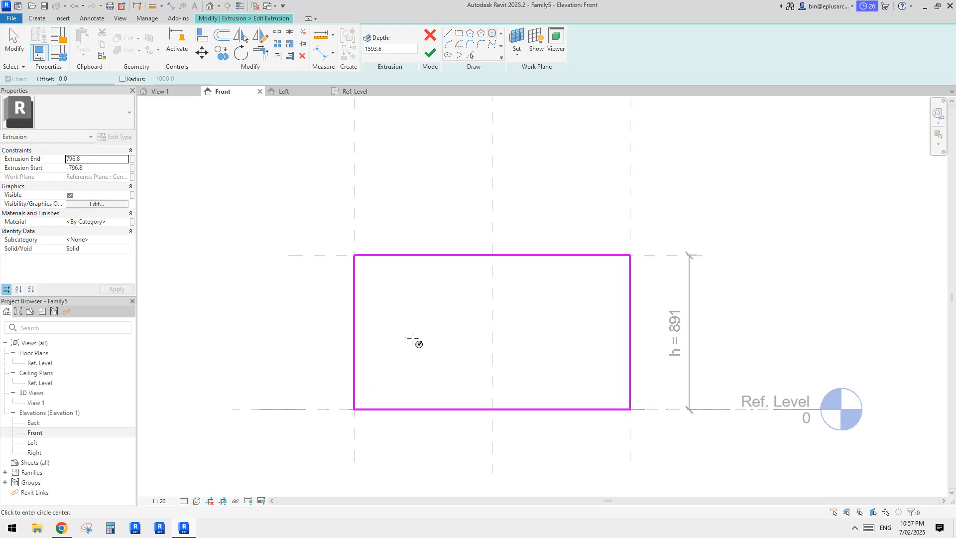
pyautogui.click(402, 324)
pyautogui.click(436, 325)
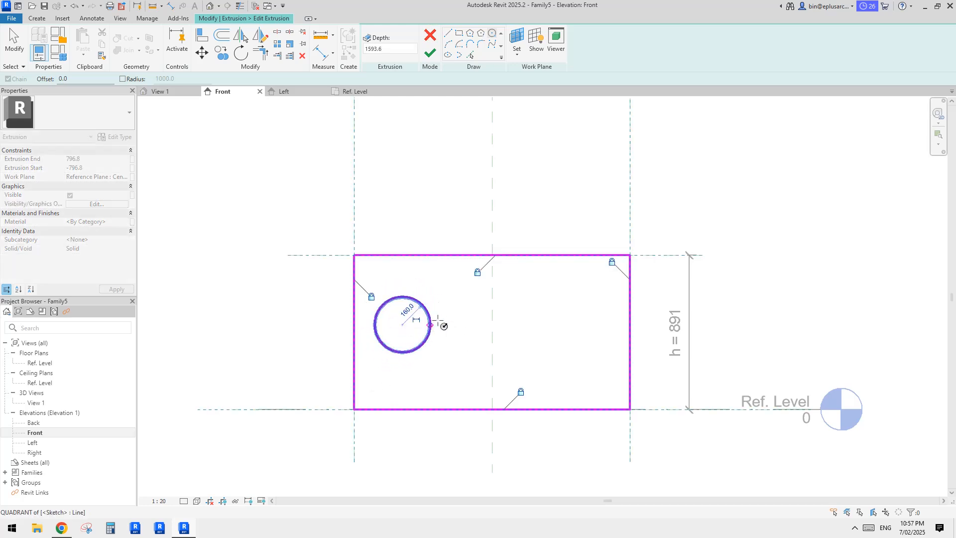
pyautogui.press('Escape')
pyautogui.press('Escape')
# - Reposition the circle slightly toward the centre of the rectangle's left half, checking the hand-drawn house sketch in the browser
pyautogui.moveTo(426, 334); pyautogui.dragTo(440, 330)
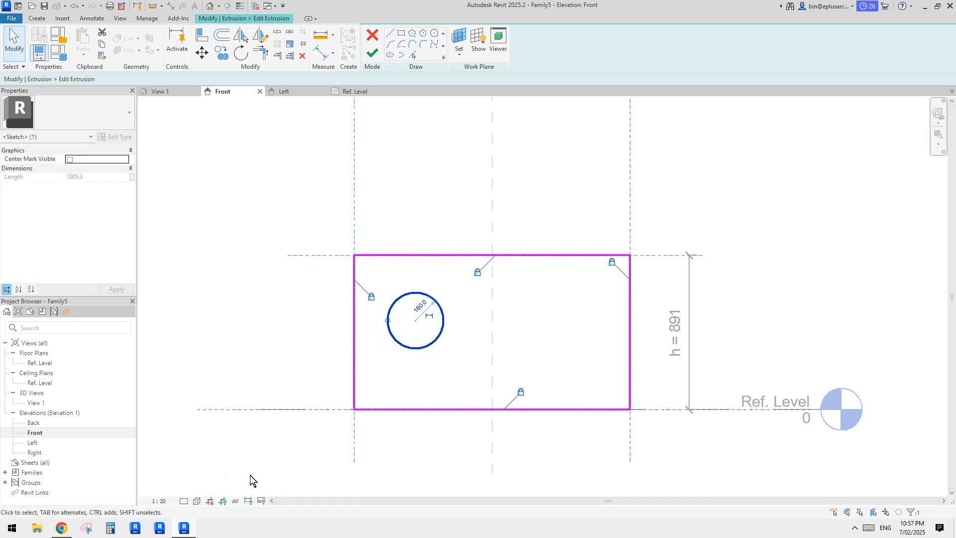
pyautogui.click(61, 528)
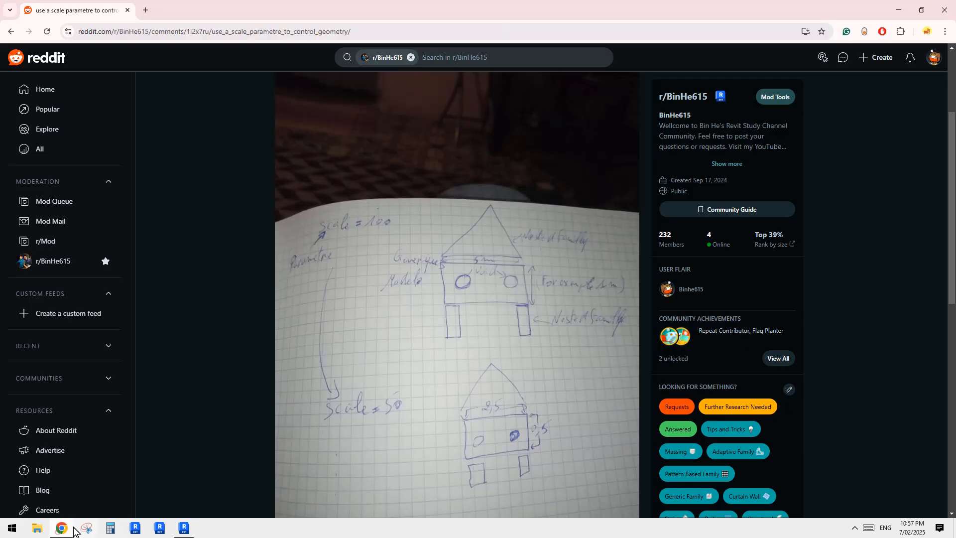
pyautogui.hotkey('alt', 'Tab')
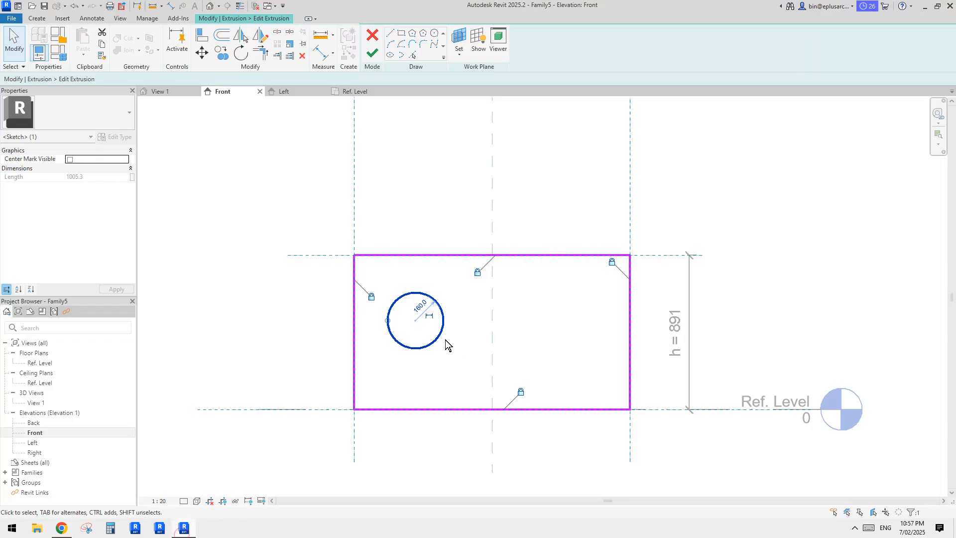
pyautogui.moveTo(439, 335); pyautogui.dragTo(446, 337)
pyautogui.moveTo(521, 337); pyautogui.dragTo(521, 342, button='middle')
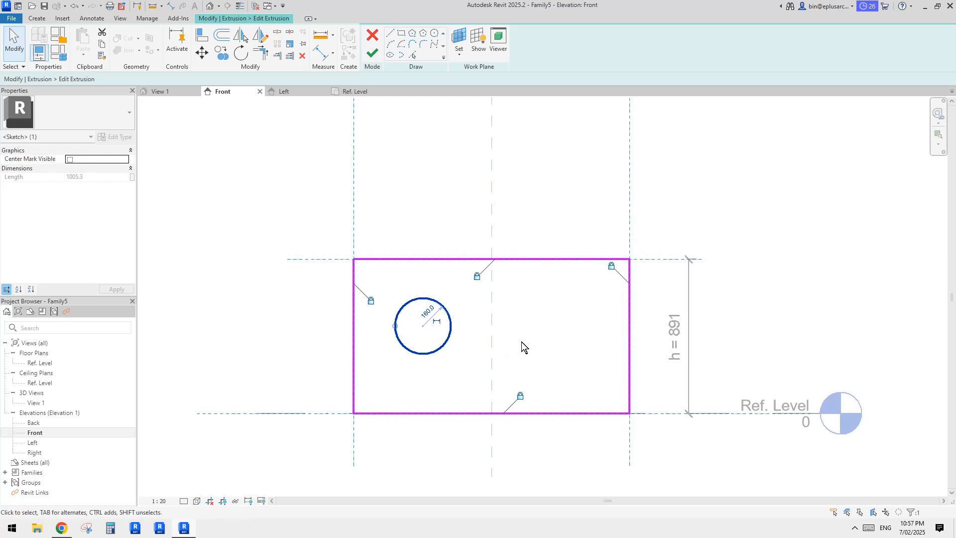
# - Mirror the circle about the vertical centre reference plane to create a matching opening in the right half
pyautogui.press('m')
pyautogui.press('m')
pyautogui.click(492, 312)
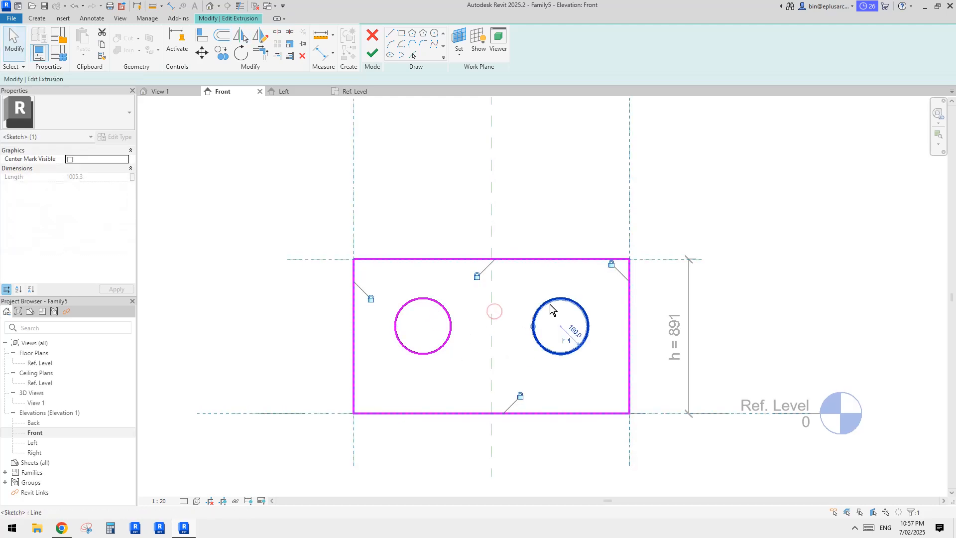
pyautogui.press('Escape')
pyautogui.scroll(2, 500, 338)
pyautogui.scroll(-3, 500, 313)
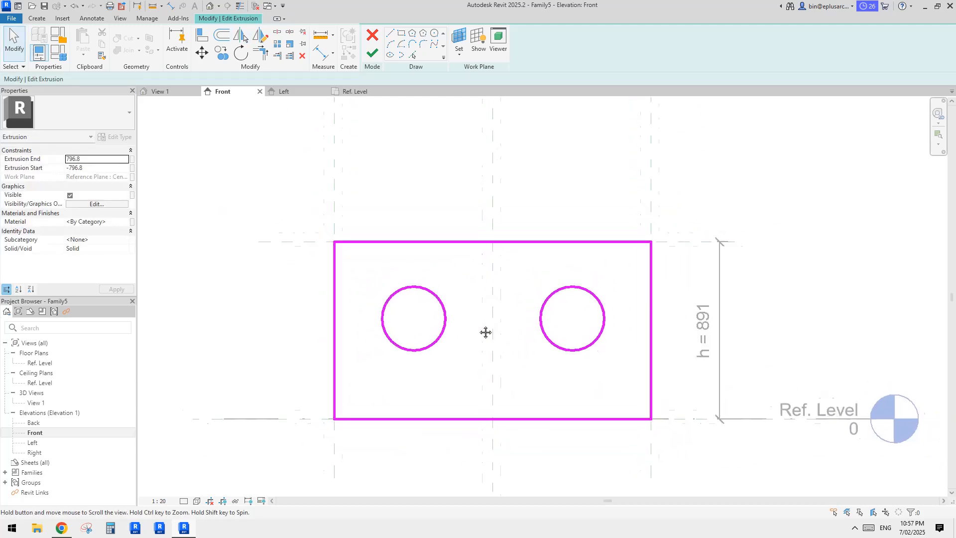
pyautogui.scroll(-1, 477, 323)
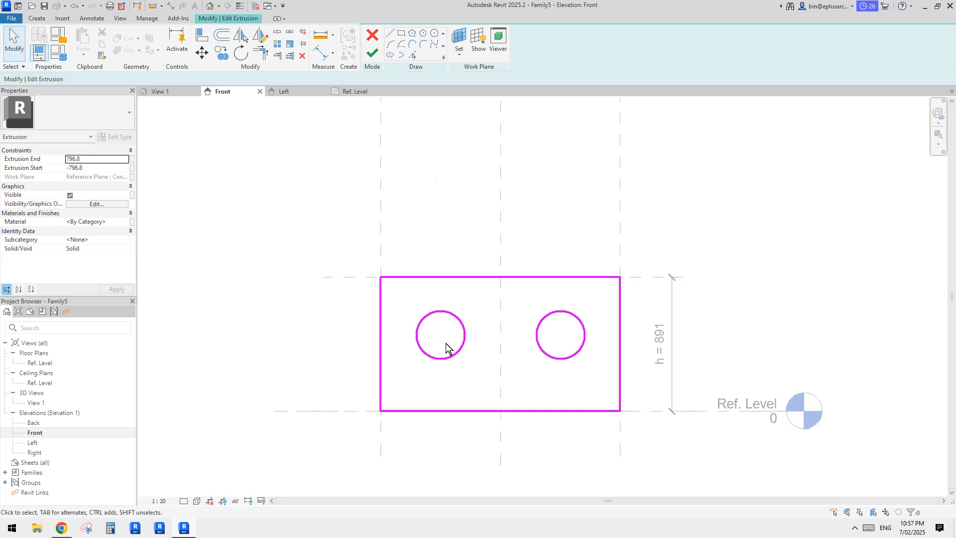
pyautogui.scroll(1, 506, 310)
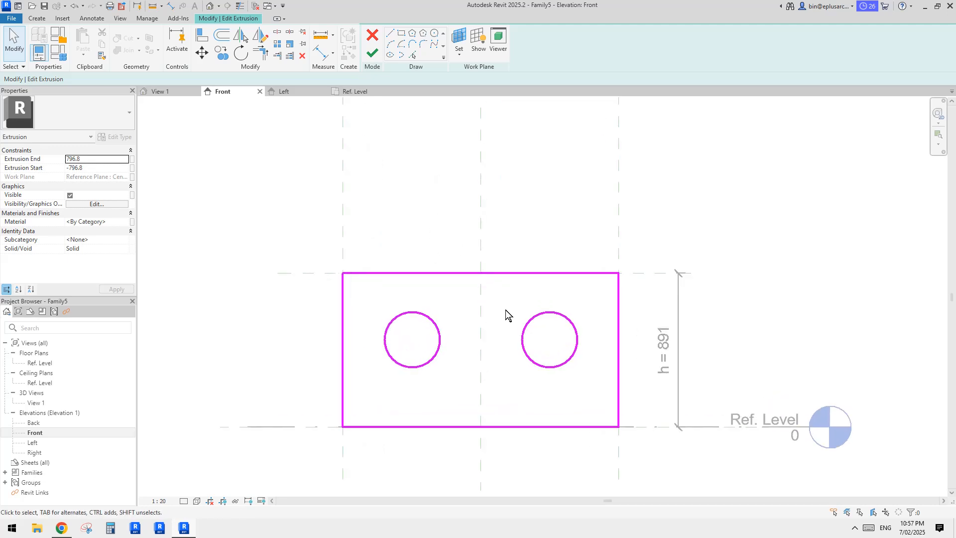
# - Make the centre marks visible on both circles in the extrusion sketch
pyautogui.click(440, 326)
pyautogui.moveTo(436, 322); pyautogui.dragTo(448, 305, button='middle')
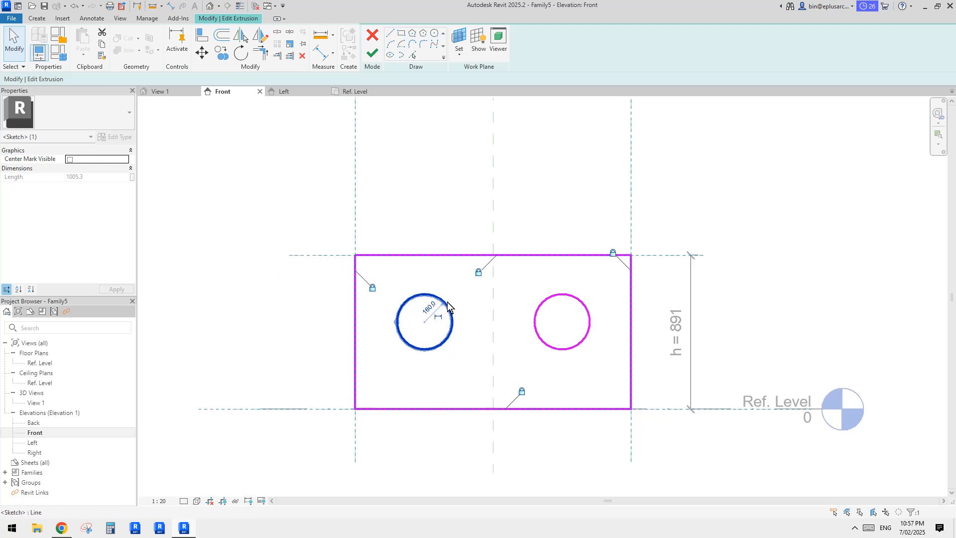
pyautogui.click(70, 160)
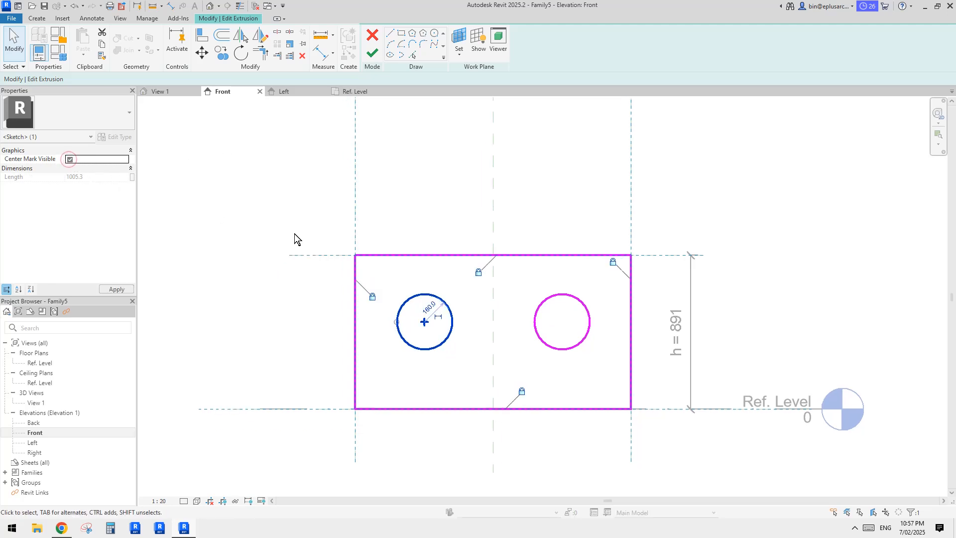
pyautogui.click(541, 309)
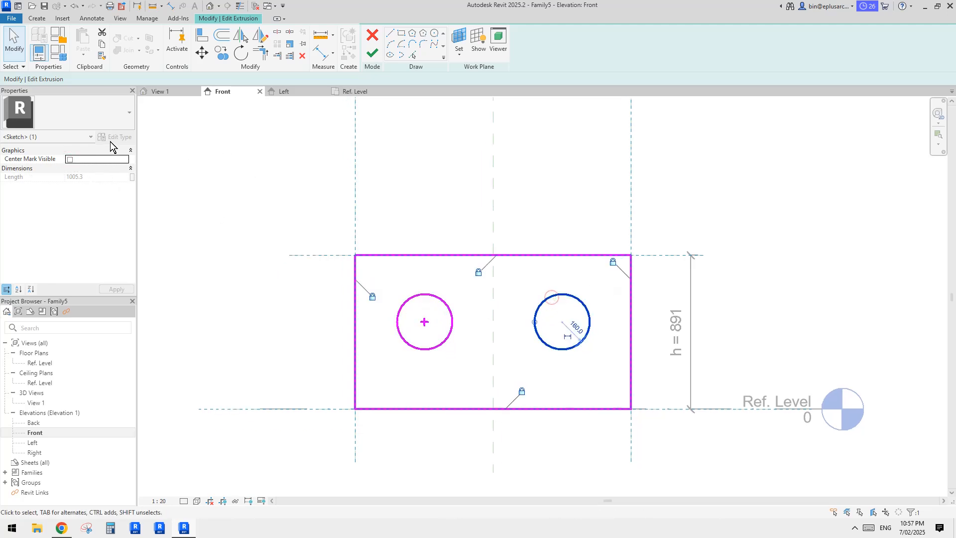
pyautogui.click(69, 159)
pyautogui.scroll(2, 531, 303)
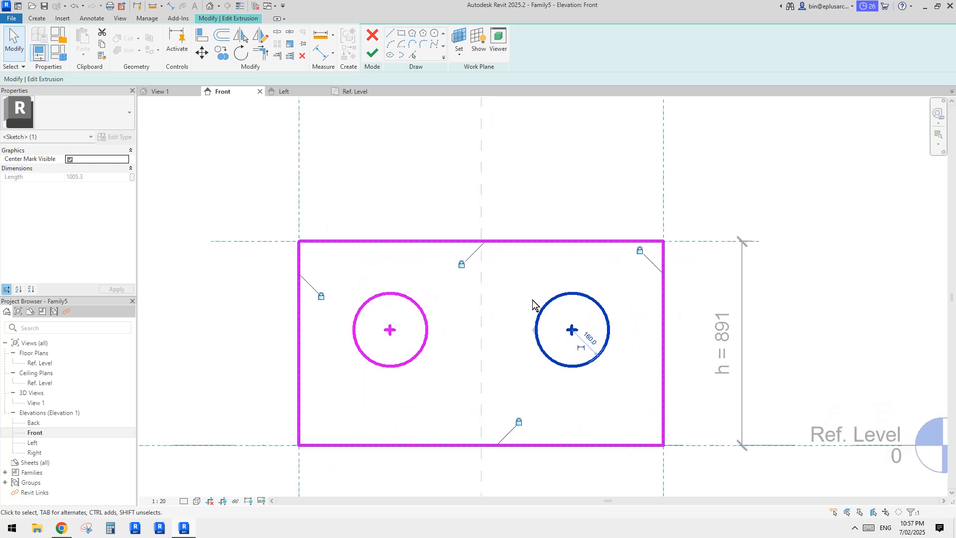
pyautogui.click(515, 316)
pyautogui.click(425, 309)
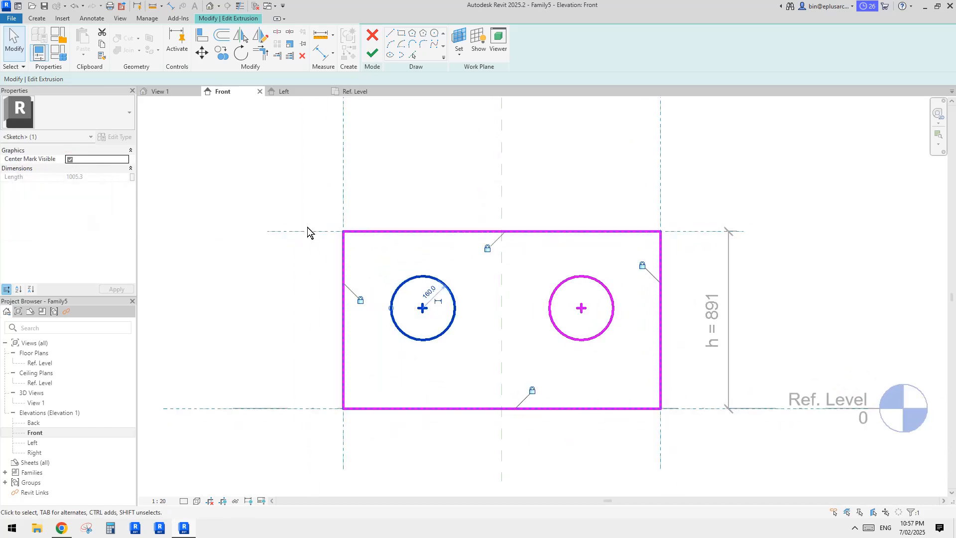
pyautogui.click(524, 307)
# - Dimension the left circle's centre horizontally to the left reference plane and vertically to the upper reference plane
pyautogui.press('d')
pyautogui.press('i')
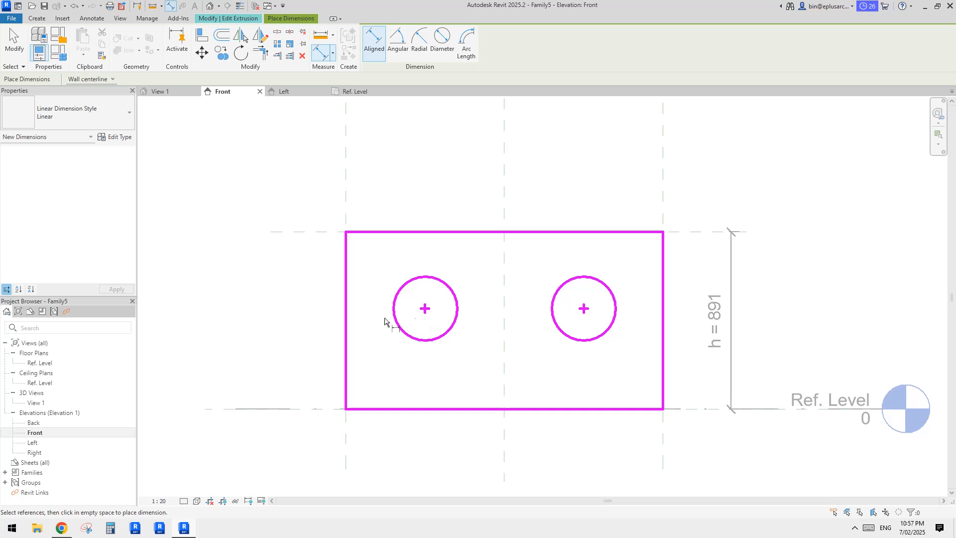
pyautogui.moveTo(420, 313); pyautogui.dragTo(441, 317, button='middle')
pyautogui.click(367, 179)
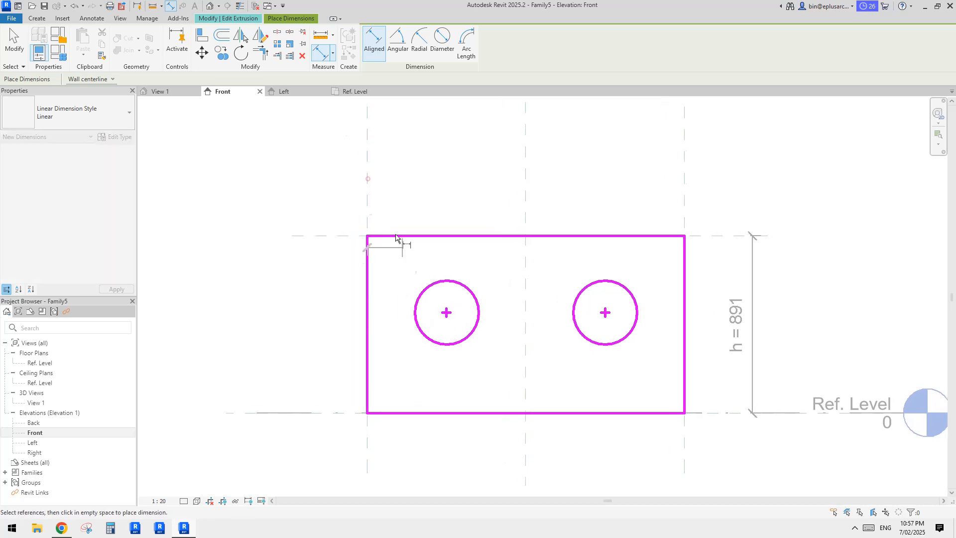
pyautogui.click(446, 313)
pyautogui.moveTo(438, 247); pyautogui.dragTo(434, 281, button='middle')
pyautogui.click(441, 207)
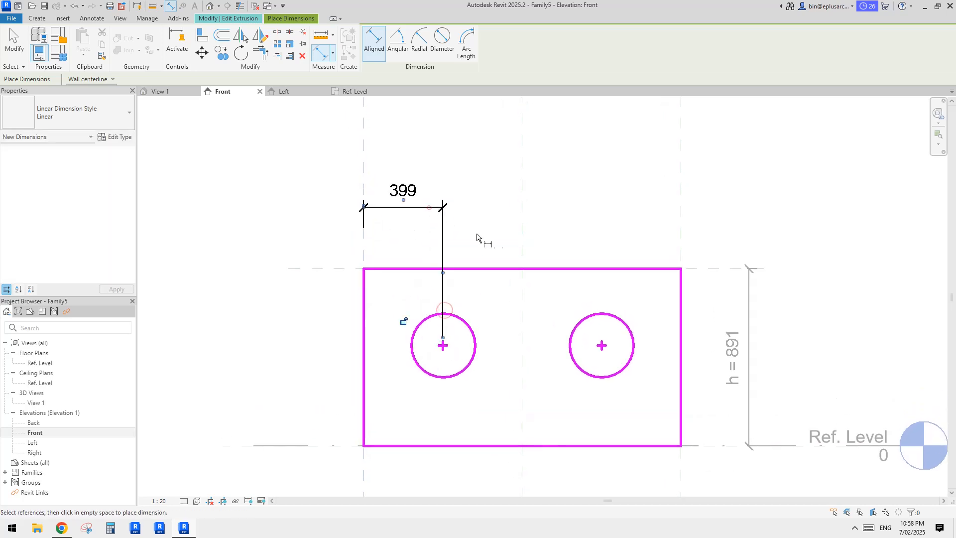
pyautogui.click(323, 274)
pyautogui.click(443, 345)
pyautogui.click(314, 336)
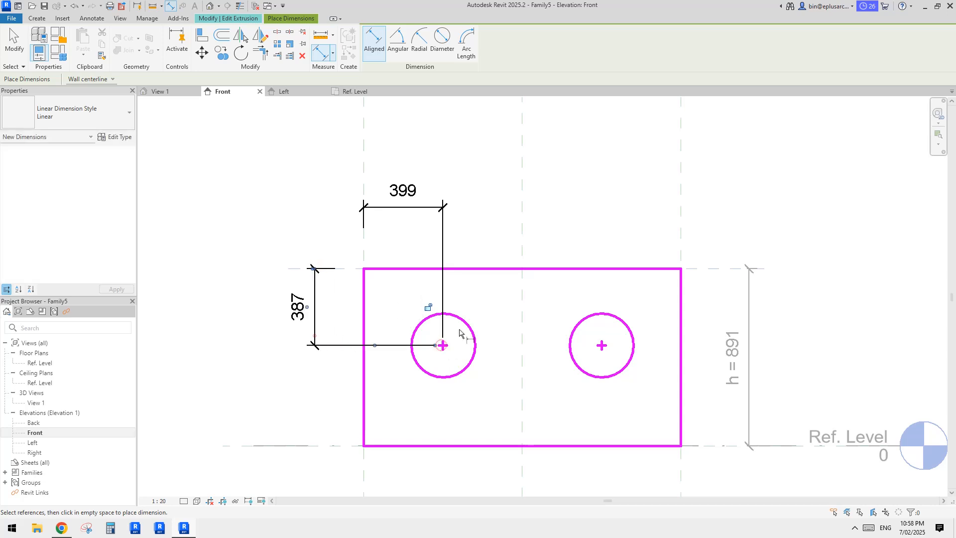
# - Dimension the right circle's centre vertically to the upper reference plane and horizontally to the right reference plane
pyautogui.click(601, 345)
pyautogui.click(705, 269)
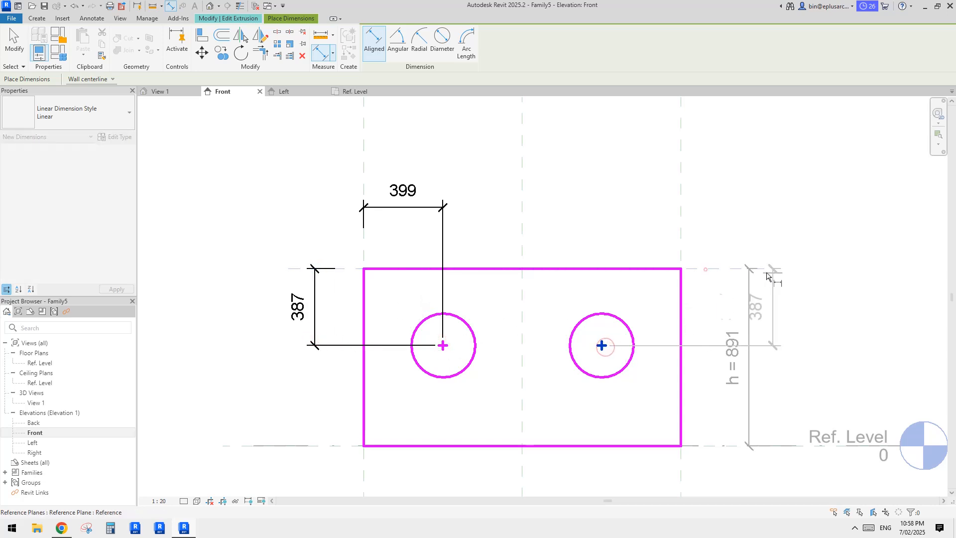
pyautogui.click(829, 304)
pyautogui.click(680, 209)
pyautogui.click(602, 345)
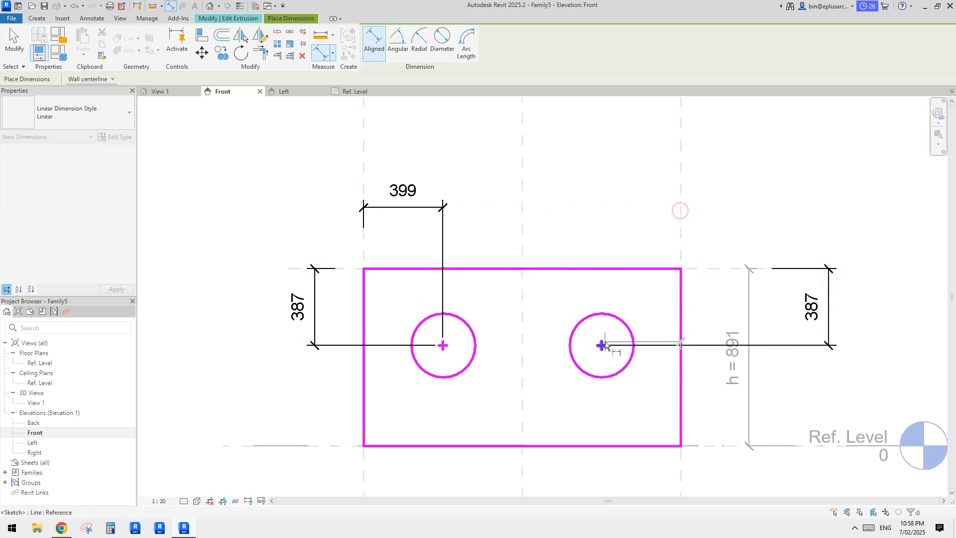
pyautogui.click(612, 211)
pyautogui.press('Escape')
# - Turn the temporary radius dimensions of both circles into permanent dimensions
pyautogui.click(466, 323)
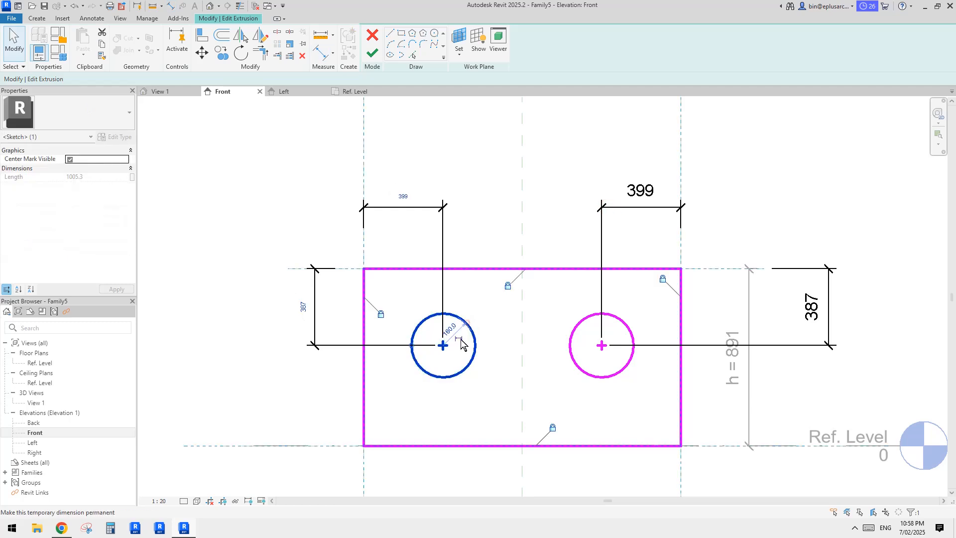
pyautogui.click(554, 343)
pyautogui.click(624, 368)
pyautogui.click(610, 361)
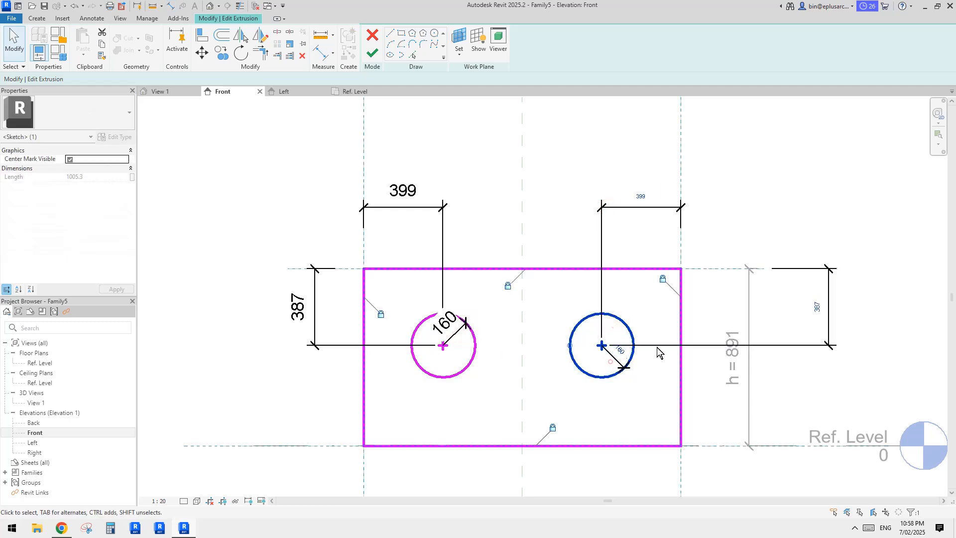
pyautogui.click(656, 347)
# - Label both radius dimensions with a new instance parameter named r
pyautogui.click(628, 355)
pyautogui.keyDown('ctrl'); pyautogui.click(450, 328); pyautogui.keyUp('ctrl')
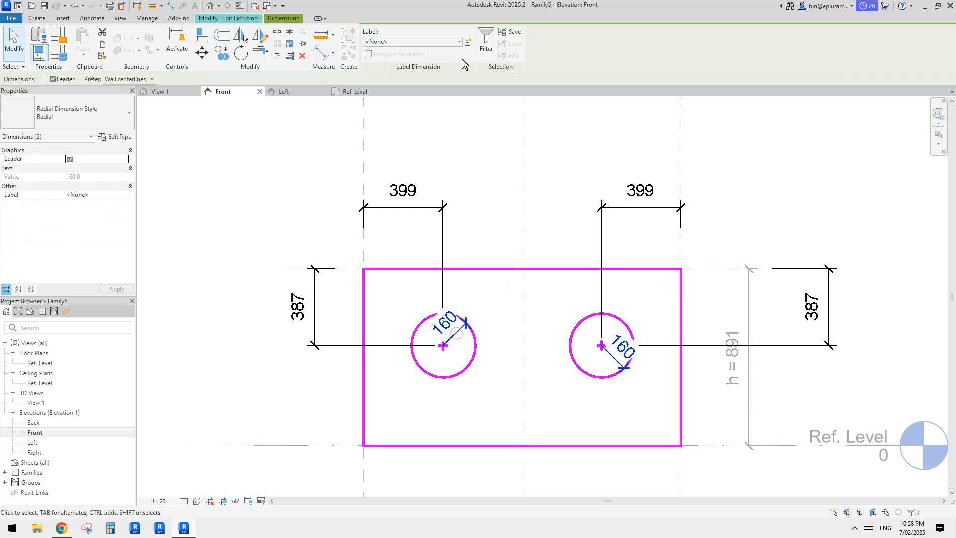
pyautogui.click(468, 42)
pyautogui.write('r')
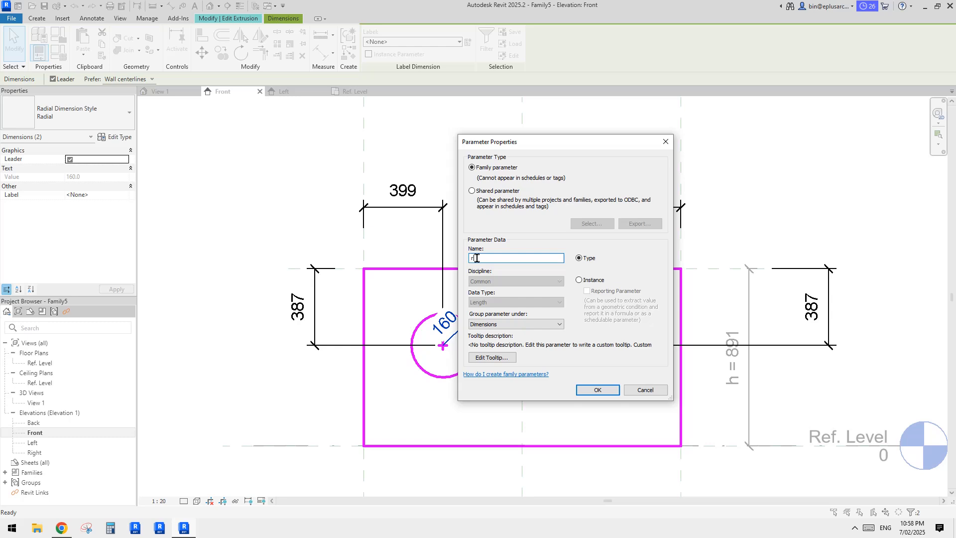
pyautogui.click(580, 280)
pyautogui.click(597, 389)
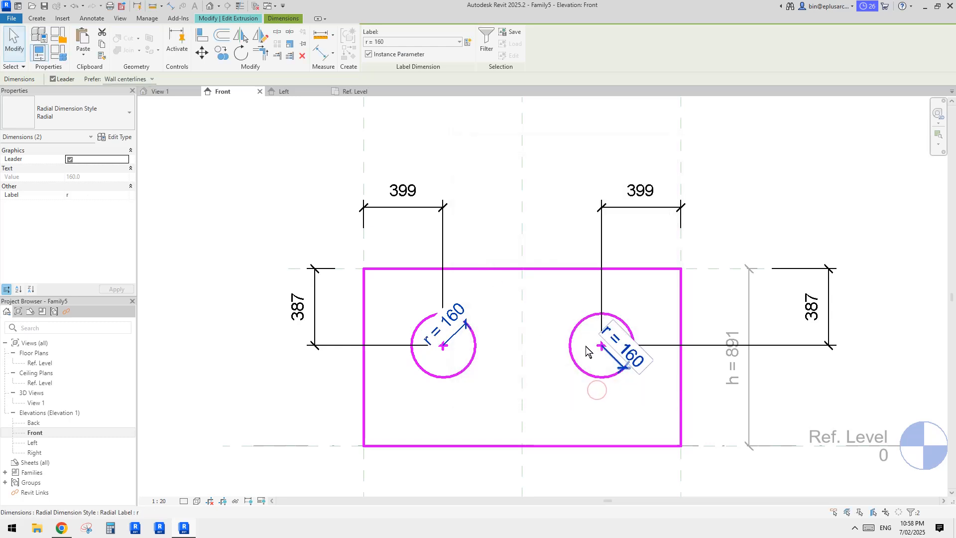
# - Label both horizontal offset dimensions of the circles with a new instance parameter named ofs h
pyautogui.click(428, 206)
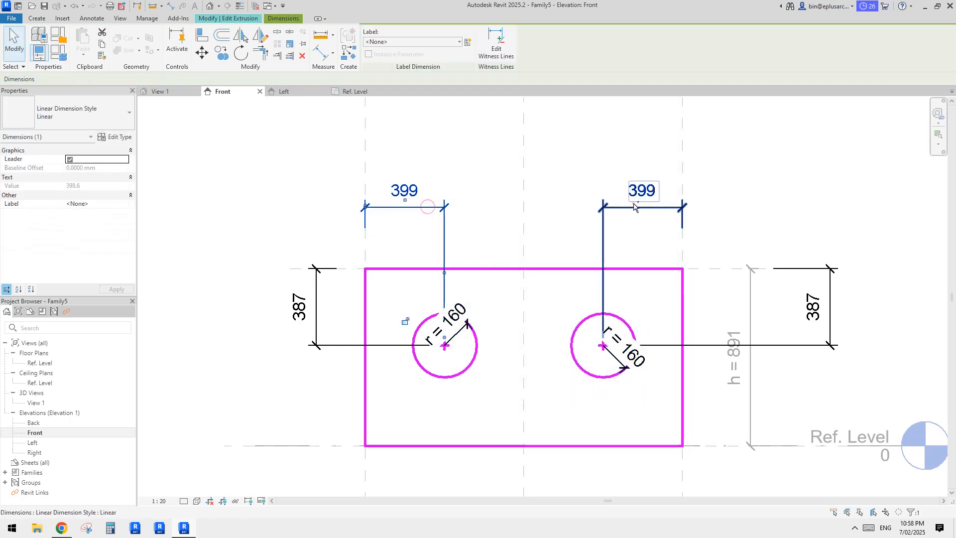
pyautogui.keyDown('ctrl'); pyautogui.click(634, 206); pyautogui.keyUp('ctrl')
pyautogui.click(467, 42)
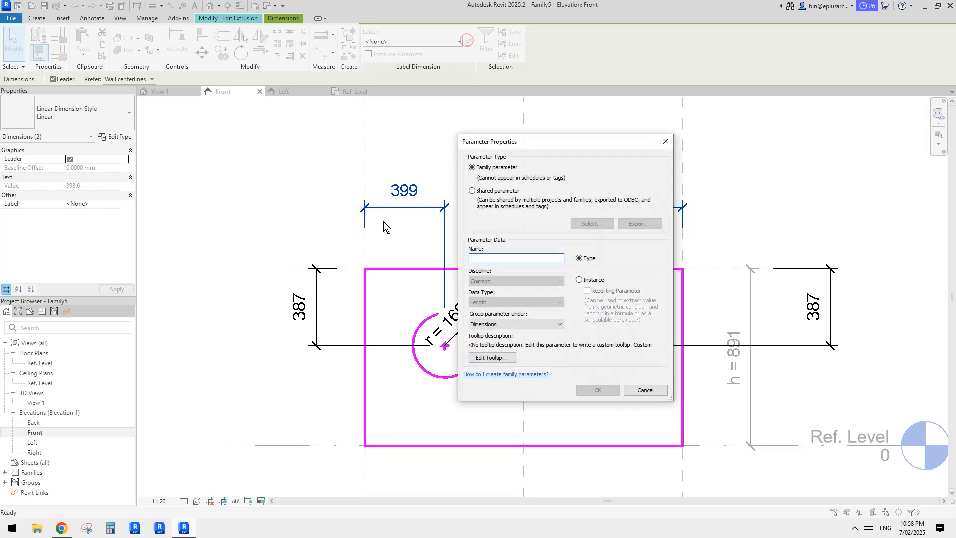
pyautogui.write('ofs ')
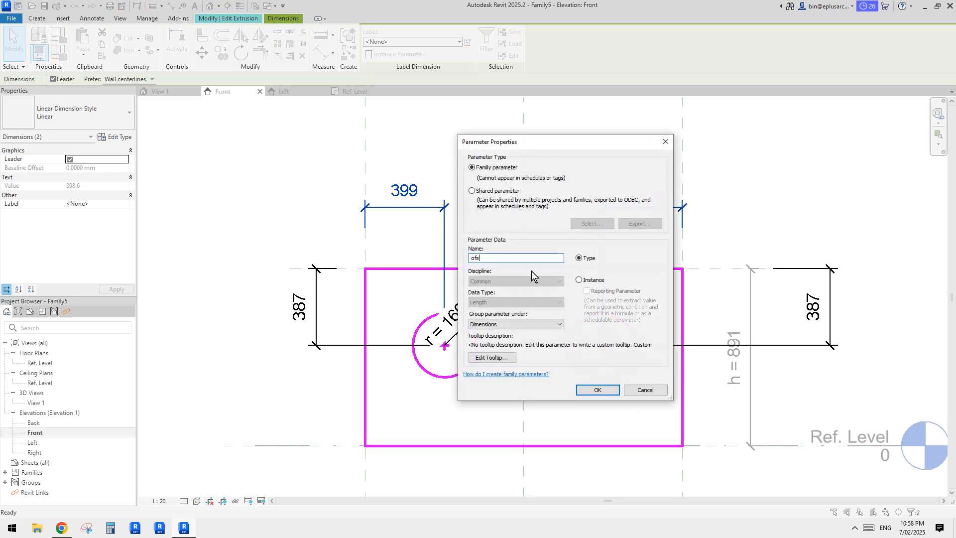
pyautogui.write('h')
pyautogui.click(591, 280)
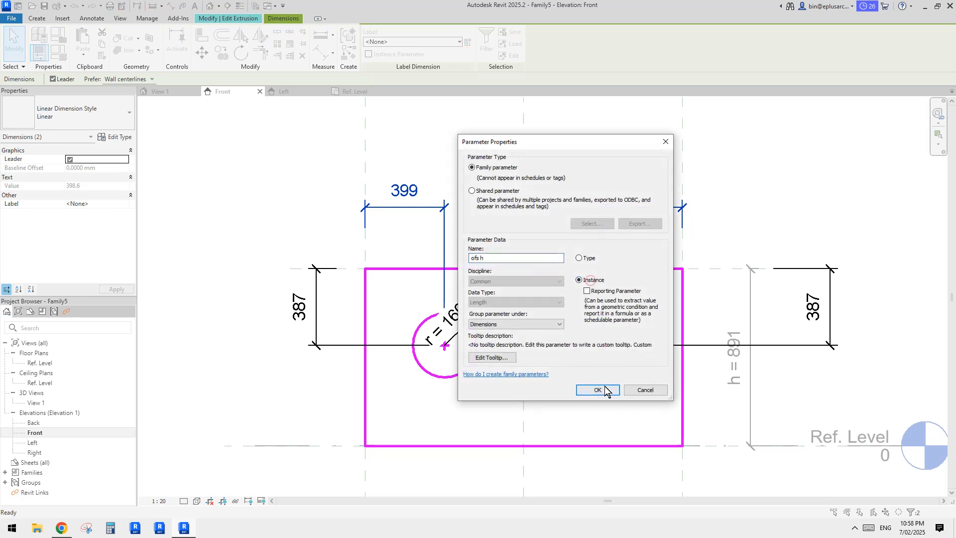
pyautogui.click(598, 389)
# - Label both vertical offset dimensions of the circles with a new instance parameter named ofs v
pyautogui.click(793, 269)
pyautogui.keyDown('ctrl'); pyautogui.click(316, 309); pyautogui.keyUp('ctrl')
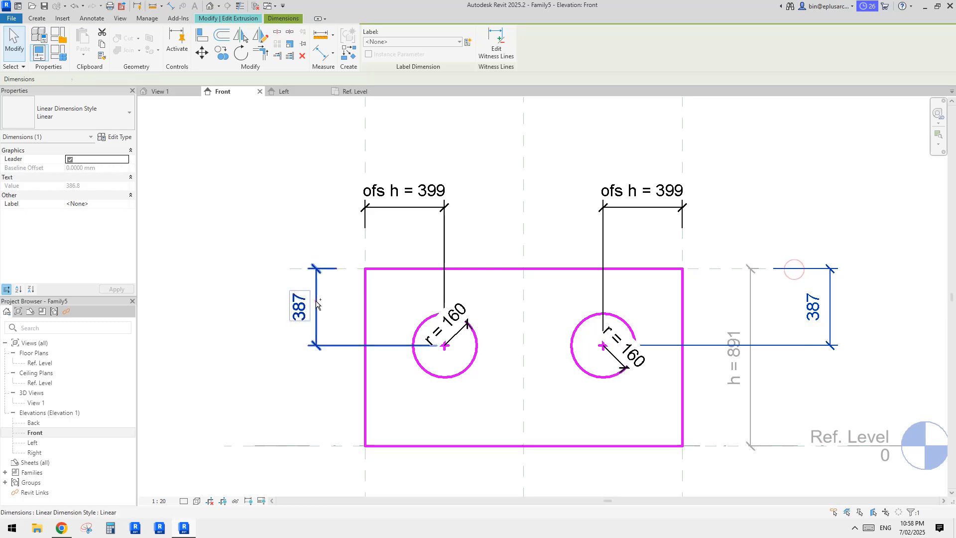
pyautogui.click(468, 42)
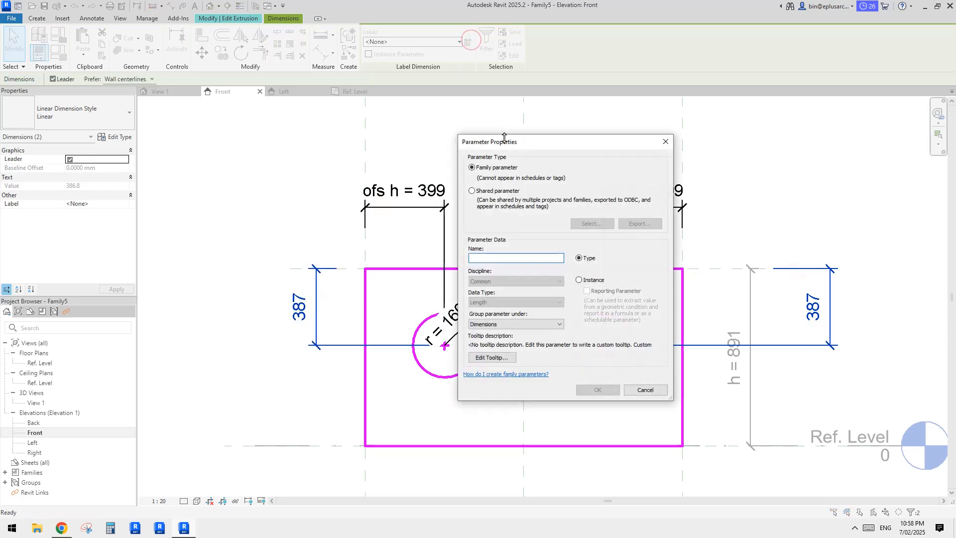
pyautogui.write('ofs v')
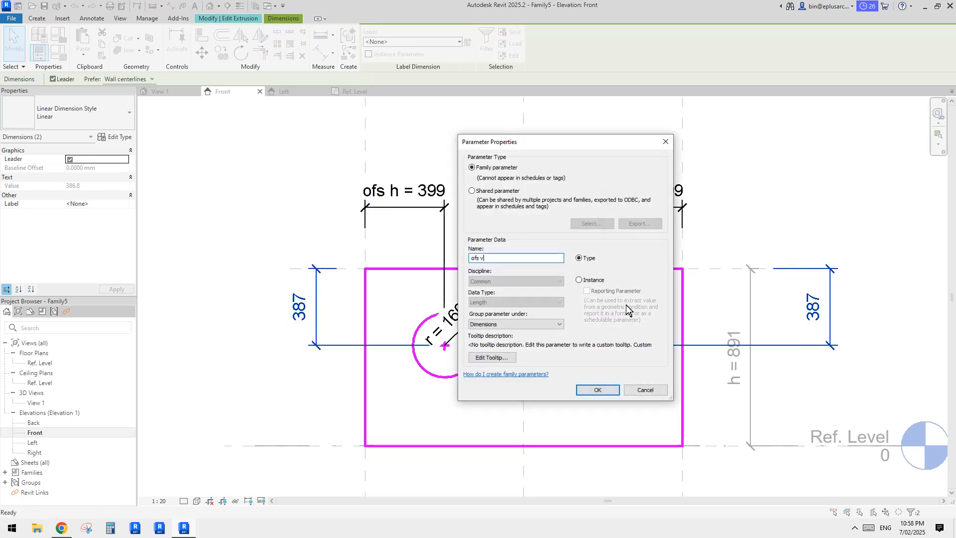
pyautogui.click(591, 281)
pyautogui.click(597, 390)
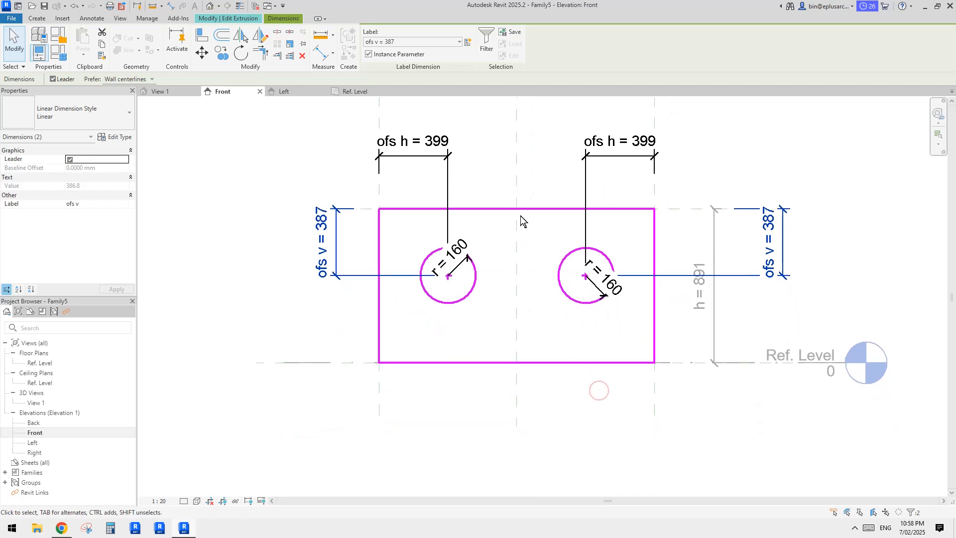
# - Finish editing the extrusion sketch with the two labelled circular openings
pyautogui.moveTo(451, 141); pyautogui.dragTo(446, 190, button='middle')
pyautogui.click(387, 164)
pyautogui.moveTo(386, 164); pyautogui.dragTo(392, 179, button='middle')
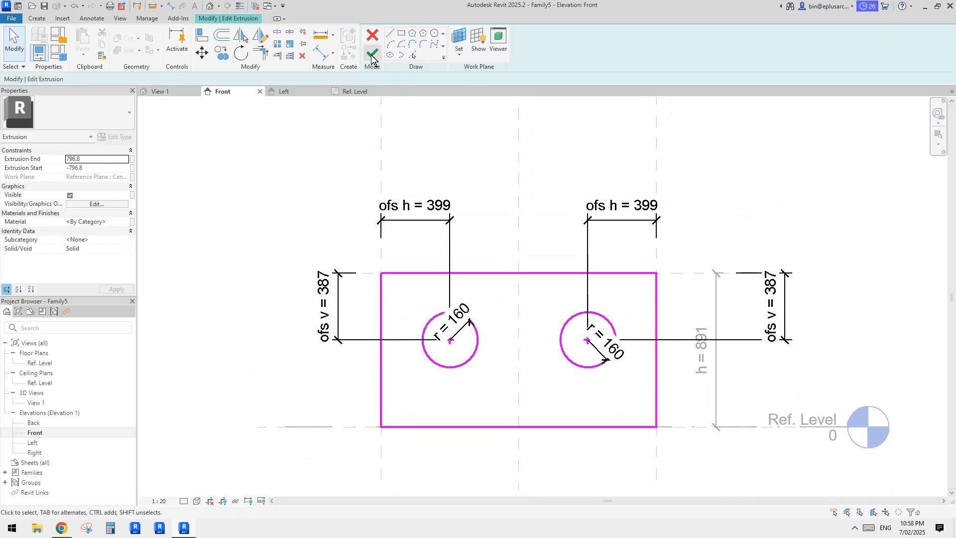
pyautogui.click(371, 50)
pyautogui.scroll(-1, 457, 204)
pyautogui.moveTo(455, 220); pyautogui.dragTo(460, 227, button='middle')
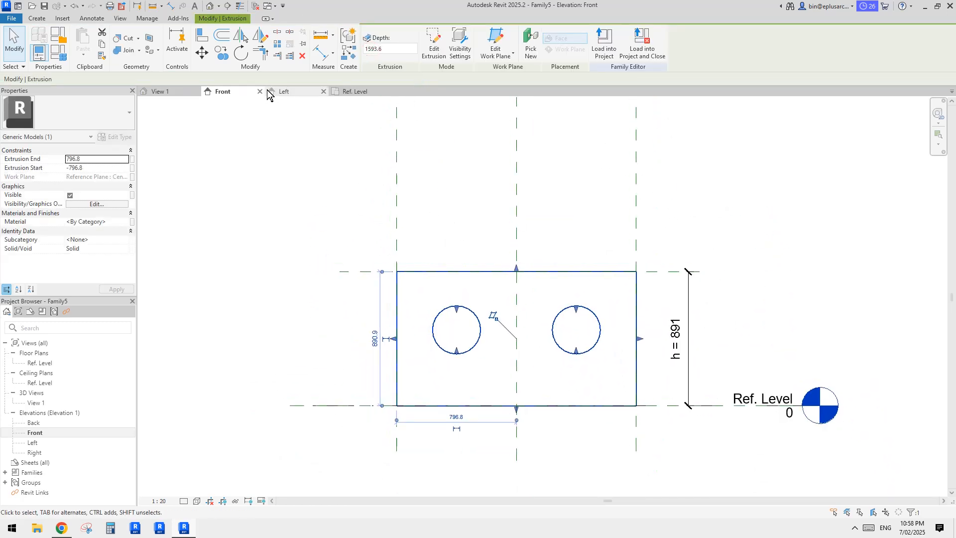
pyautogui.moveTo(461, 189); pyautogui.dragTo(468, 190, button='middle')
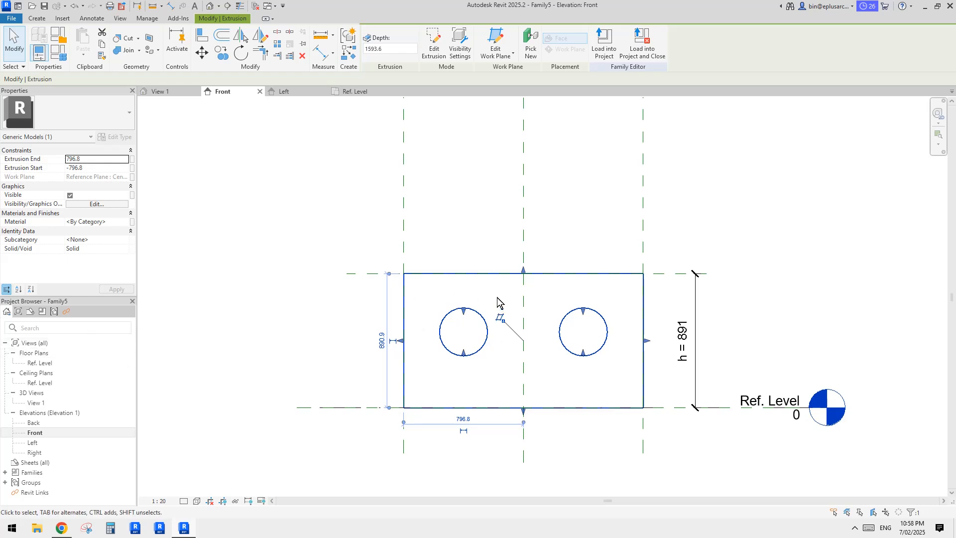
pyautogui.moveTo(499, 301); pyautogui.dragTo(510, 302, button='middle')
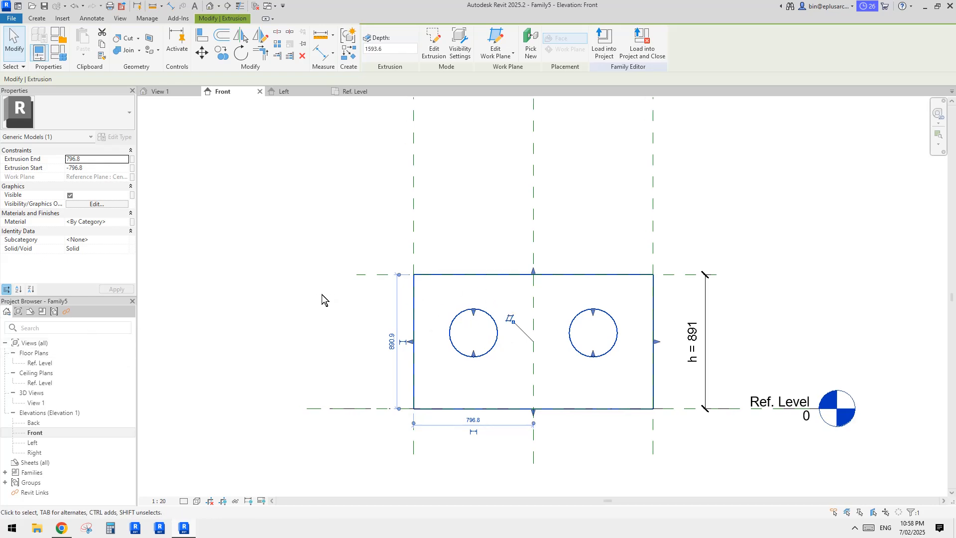
# - In the family types, set the width w to 1500 and the circle radius r to 150, applying each change
pyautogui.click(62, 52)
pyautogui.moveTo(263, 59); pyautogui.dragTo(229, 50)
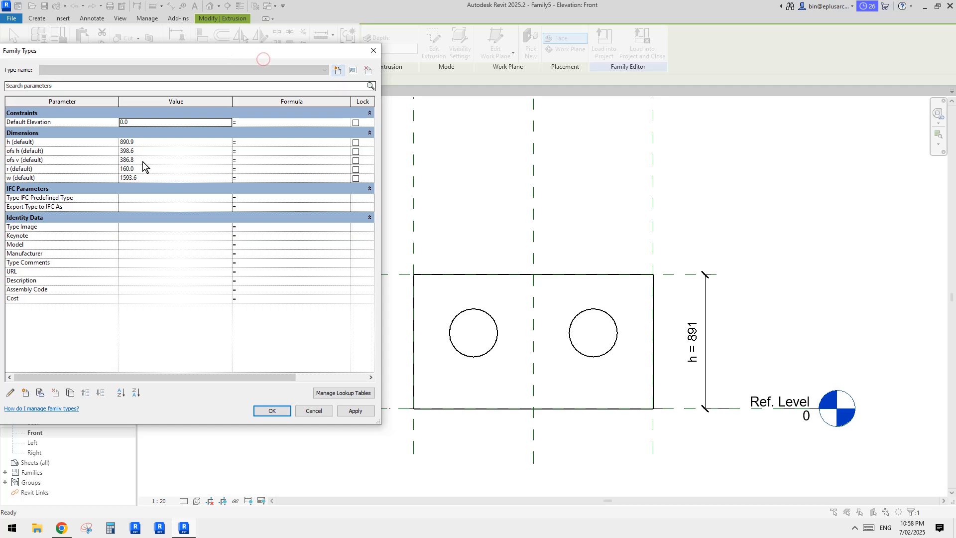
pyautogui.click(149, 178)
pyautogui.write('1500')
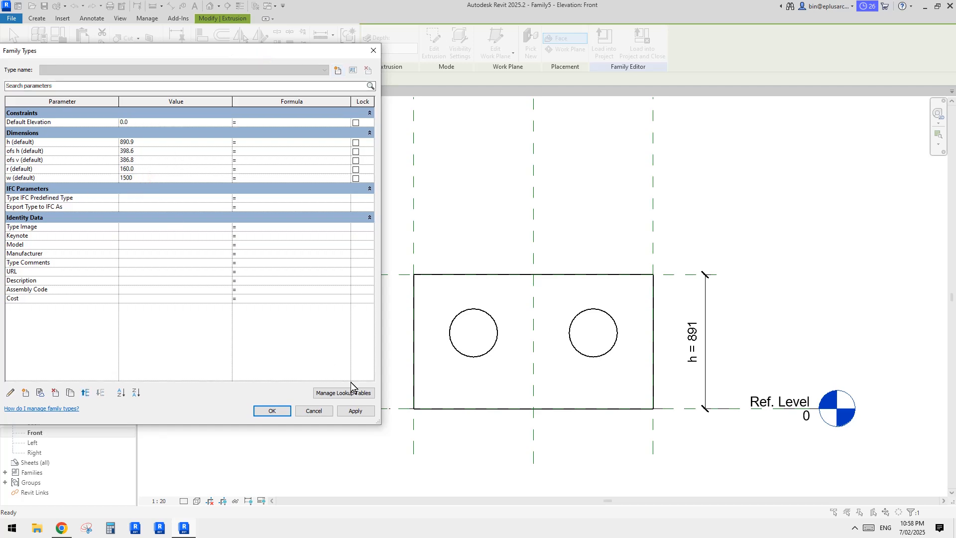
pyautogui.click(354, 411)
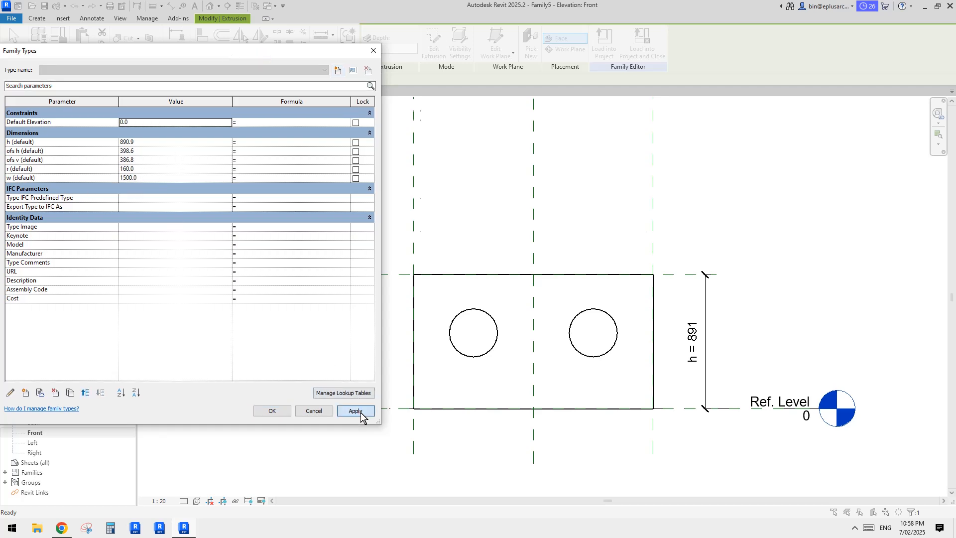
pyautogui.click(155, 169)
pyautogui.write('1')
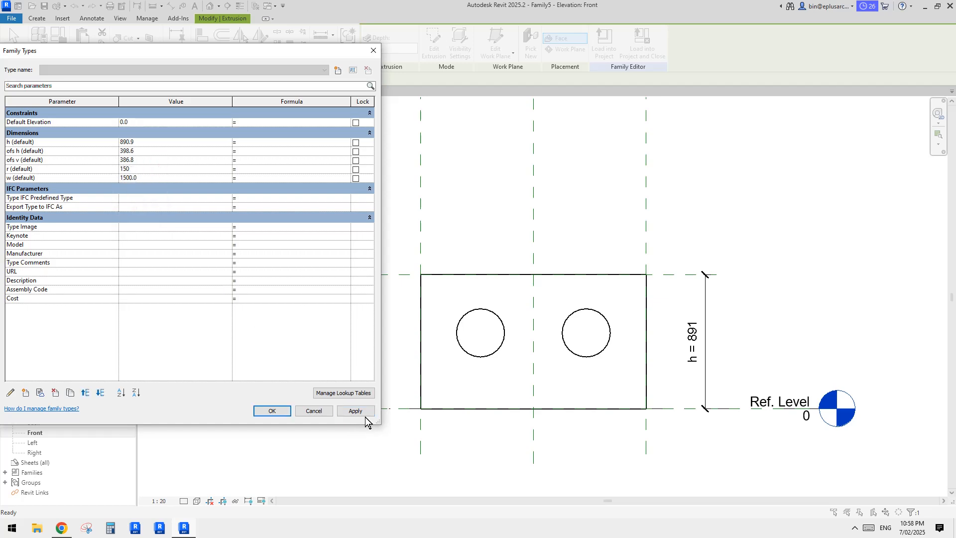
pyautogui.write('50')
pyautogui.click(362, 414)
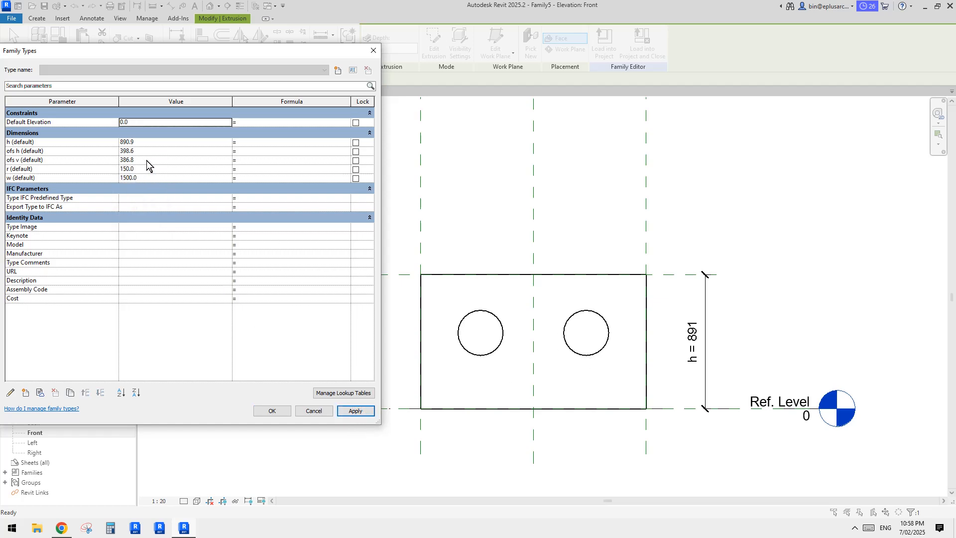
# - Set both circle offsets, ofs h and ofs v, to 300 and apply the values
pyautogui.click(147, 152)
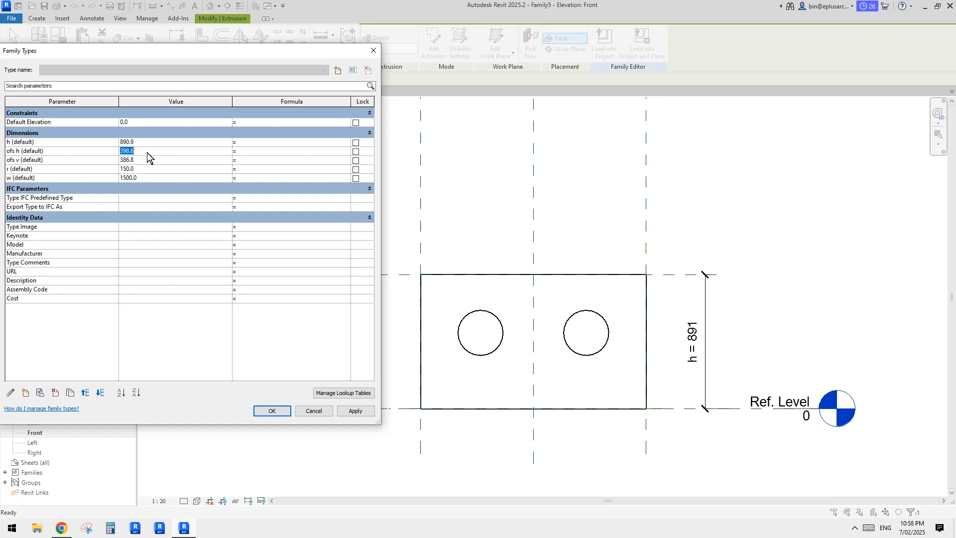
pyautogui.write('300')
pyautogui.click(148, 158)
pyautogui.write('300')
pyautogui.click(365, 413)
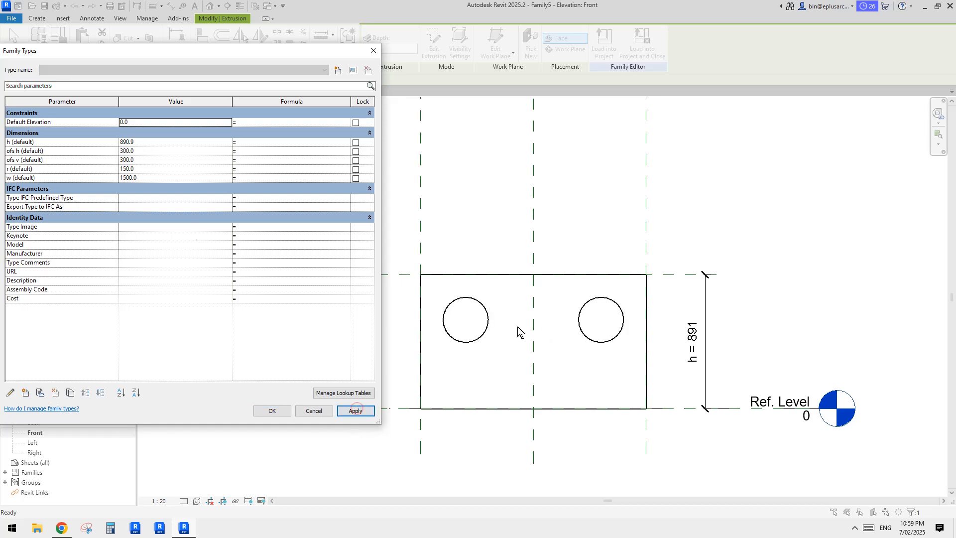
# - Set the height h to 600 in the family types, apply it and close the dialog
pyautogui.click(169, 145)
pyautogui.write('6')
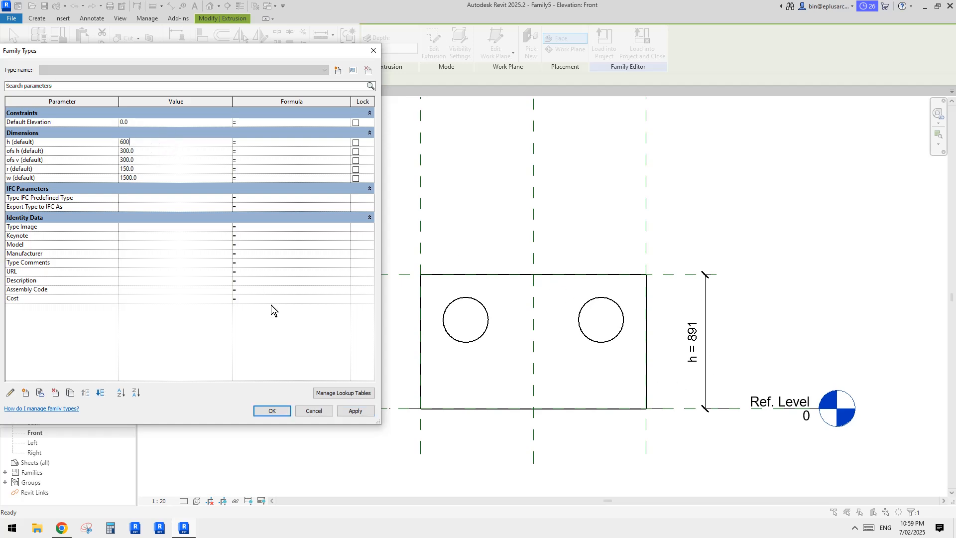
pyautogui.write('00')
pyautogui.click(362, 411)
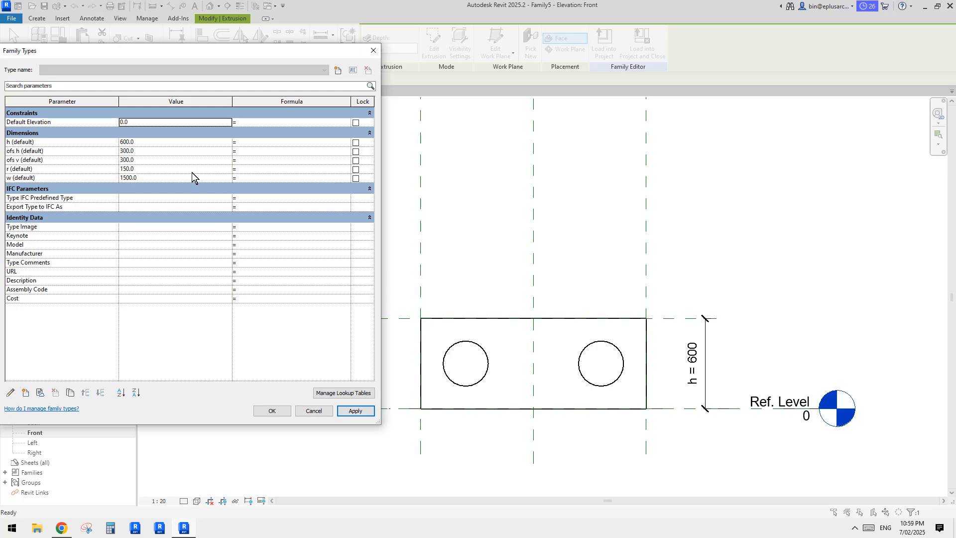
pyautogui.click(272, 411)
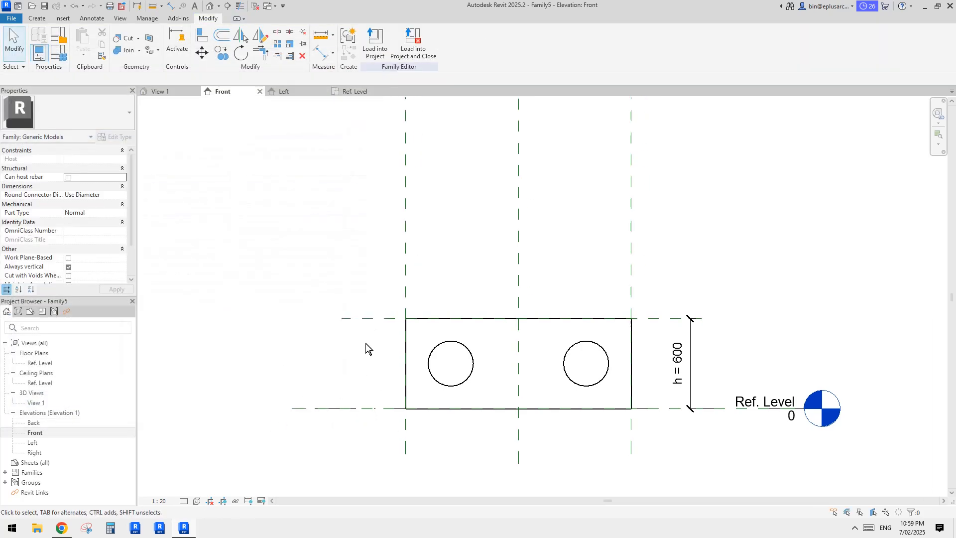
pyautogui.click(371, 318)
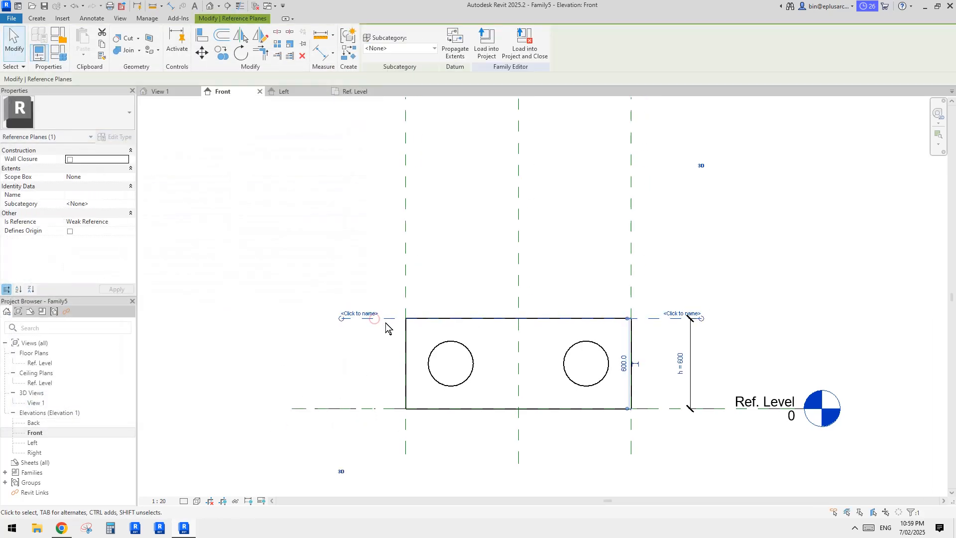
pyautogui.click(60, 49)
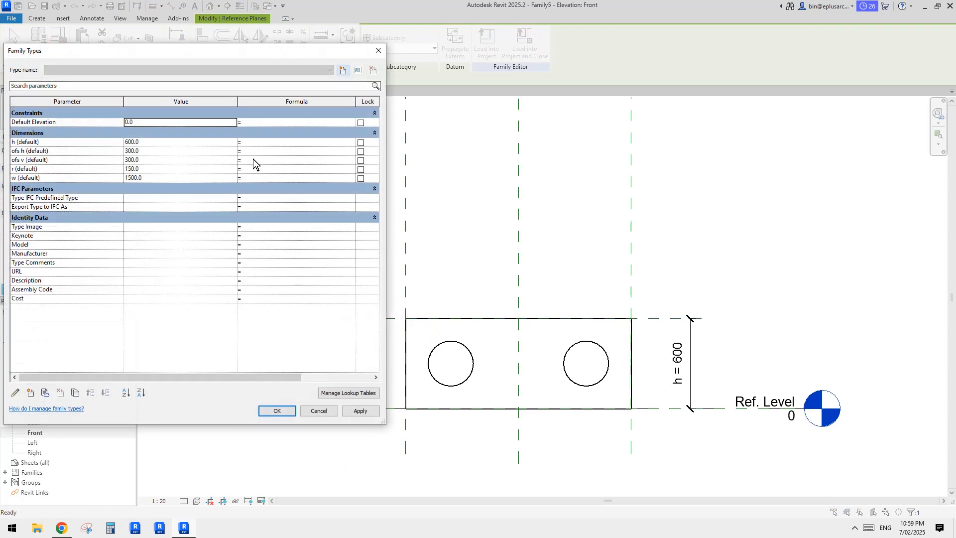
pyautogui.press('Escape')
pyautogui.press('Escape')
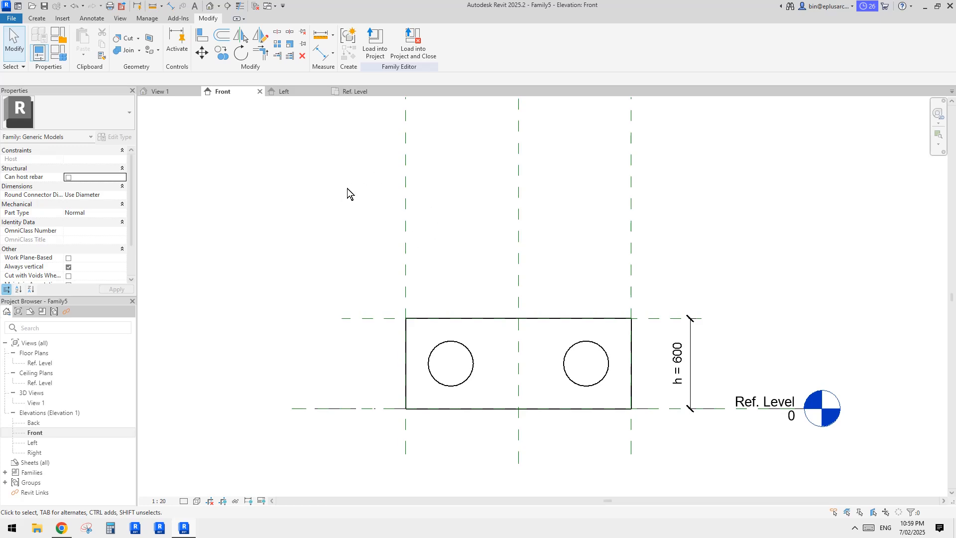
# - Close all inactive views so only the Front elevation stays open, and leave the extrusion deselected
pyautogui.click(256, 6)
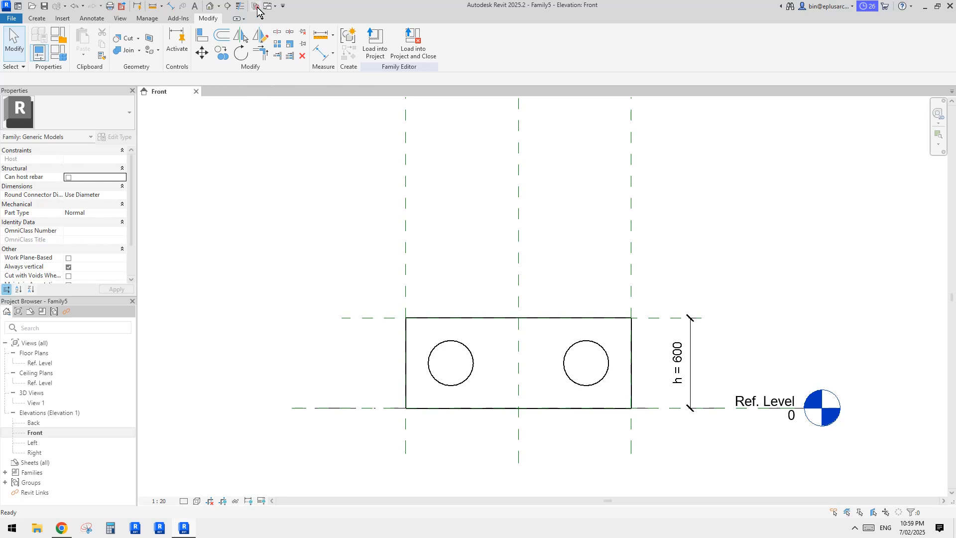
pyautogui.click(472, 318)
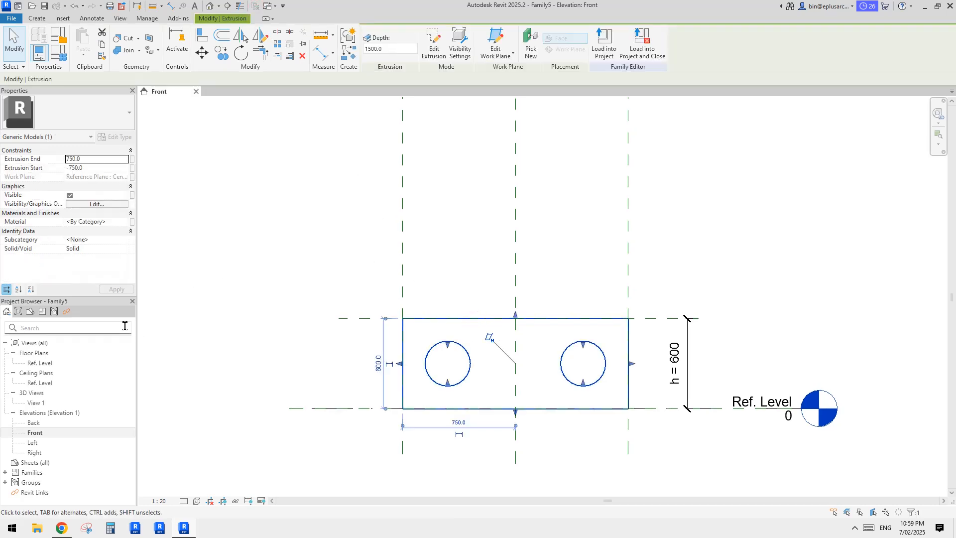
pyautogui.moveTo(281, 265); pyautogui.dragTo(289, 274, button='middle')
pyautogui.click(289, 274)
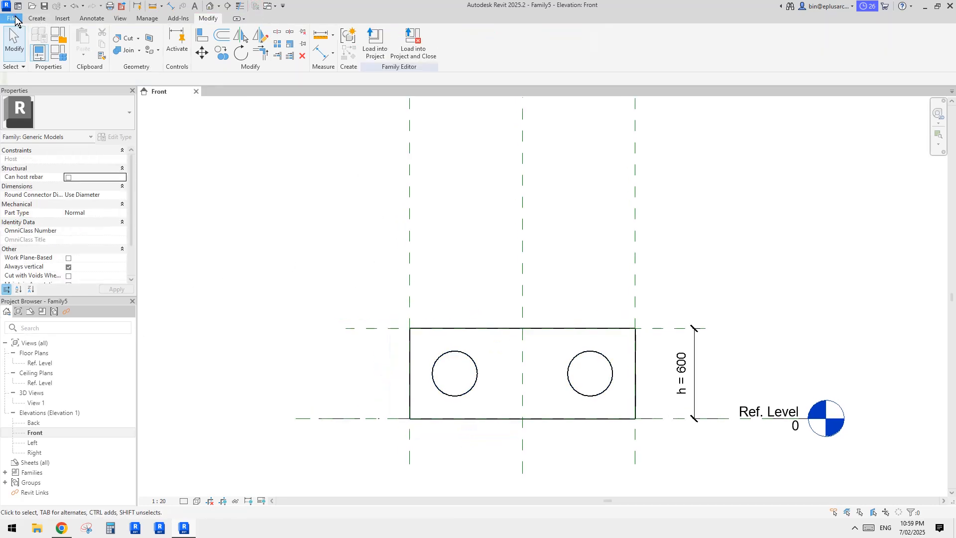
# - Create a new family from the generic model template
pyautogui.click(15, 17)
pyautogui.moveTo(55, 54)
pyautogui.click(125, 108)
pyautogui.moveTo(573, 265); pyautogui.dragTo(575, 287)
pyautogui.doubleClick(396, 362)
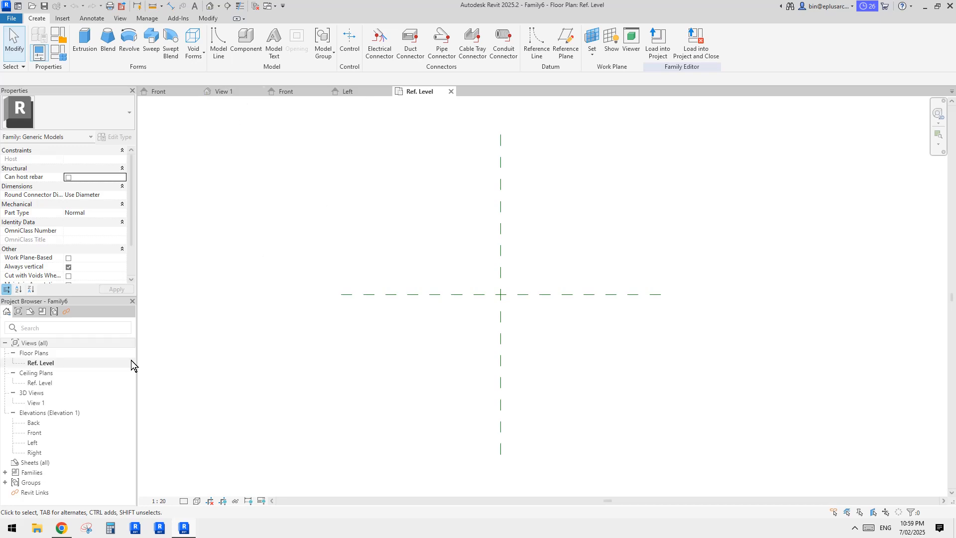
# - In the Front elevation, draw a horizontal reference plane about 668 mm above the Ref. Level
pyautogui.doubleClick(35, 432)
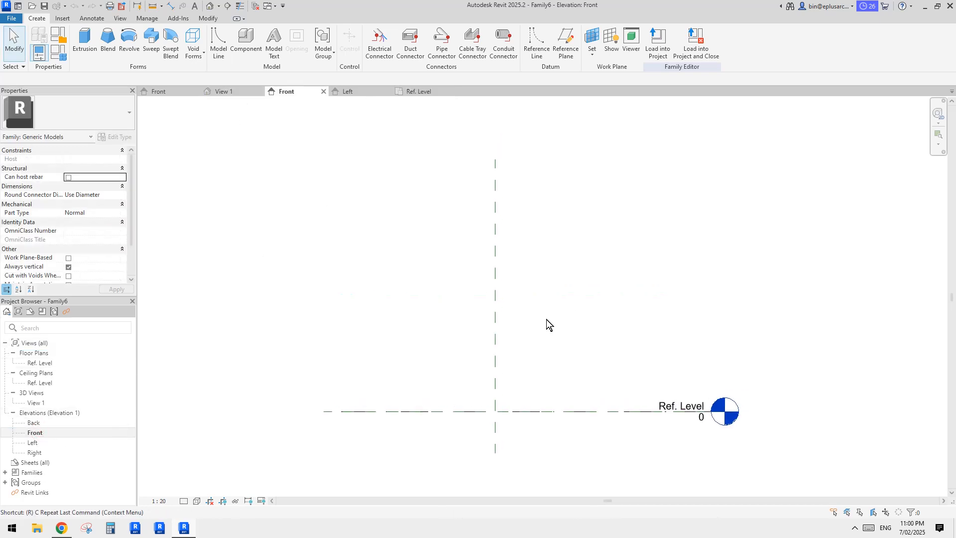
pyautogui.press('r')
pyautogui.press('p')
pyautogui.click(629, 336)
pyautogui.click(341, 336)
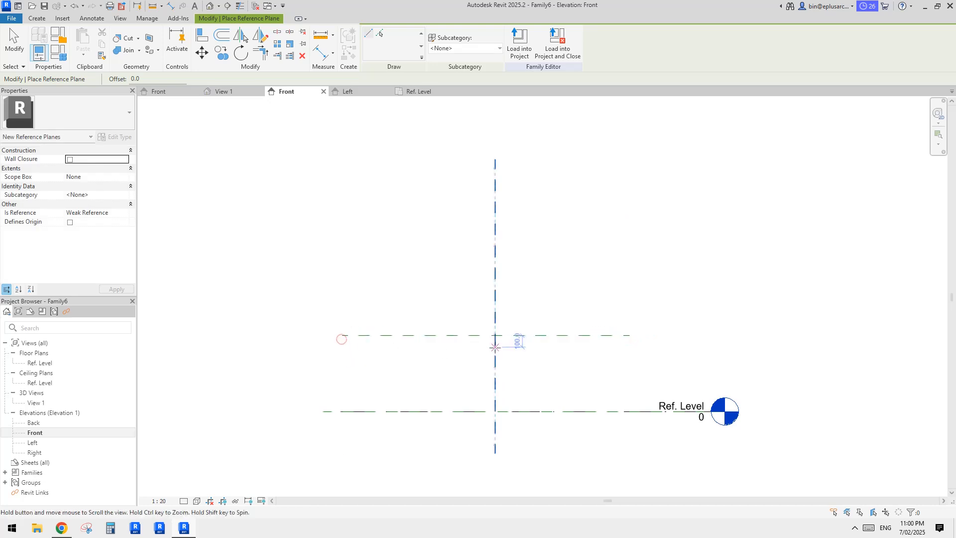
pyautogui.press('Escape')
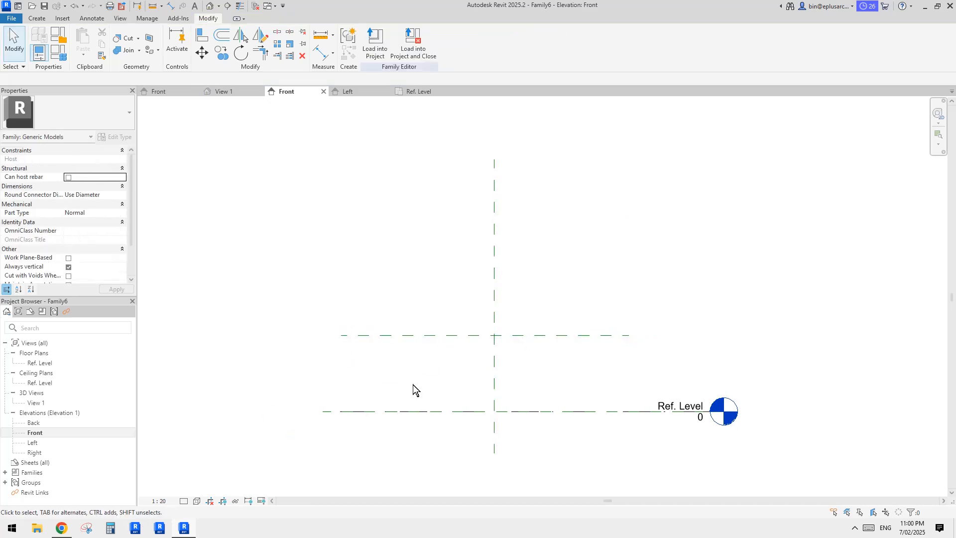
# - Dimension the vertical distance between the Ref. Level and the new horizontal reference plane
pyautogui.press('d')
pyautogui.press('i')
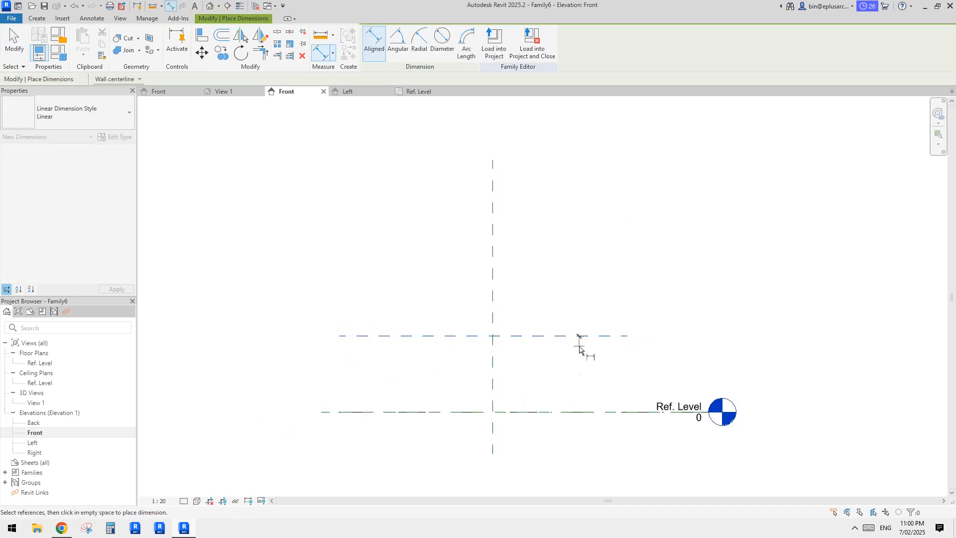
pyautogui.click(581, 336)
pyautogui.click(586, 412)
pyautogui.click(600, 383)
pyautogui.press('Escape')
pyautogui.press('Escape')
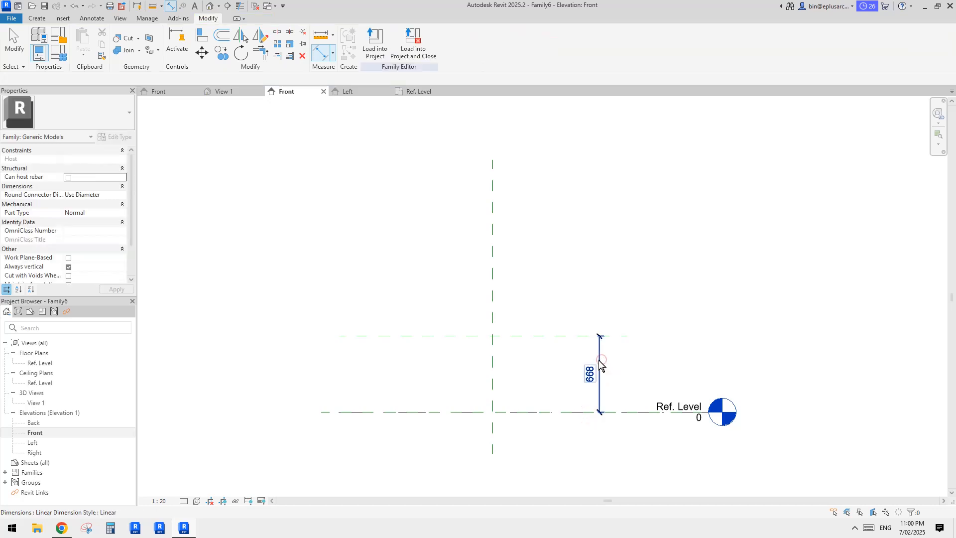
# - Label the height dimension with a new instance parameter named h1
pyautogui.click(468, 42)
pyautogui.write('h1')
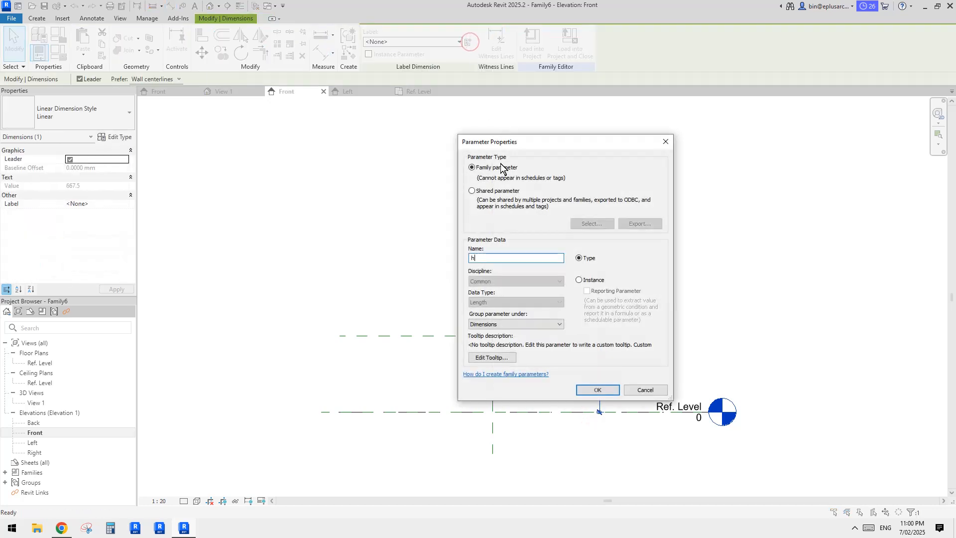
pyautogui.click(579, 280)
pyautogui.click(595, 389)
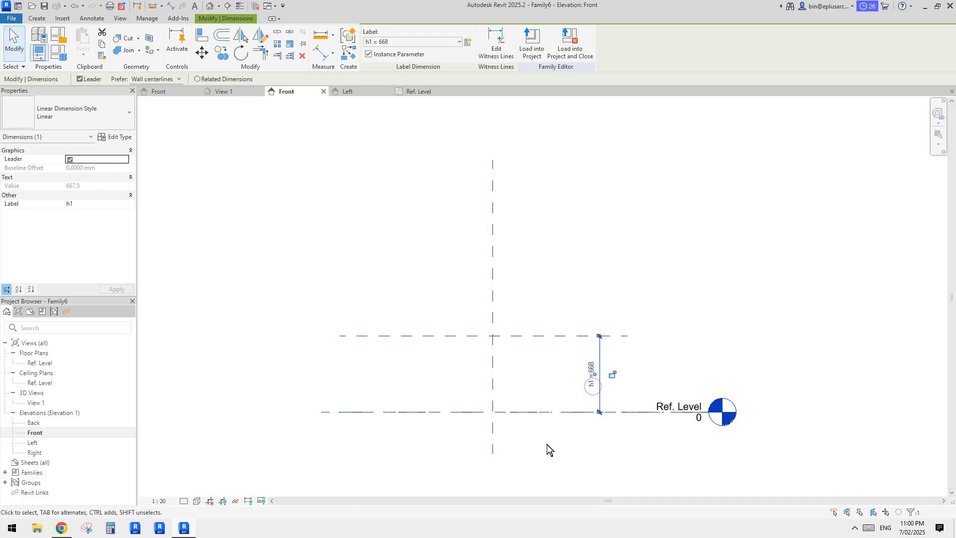
pyautogui.click(546, 444)
# - Close all inactive views, switch to Family5 and load it into Family6
pyautogui.click(254, 7)
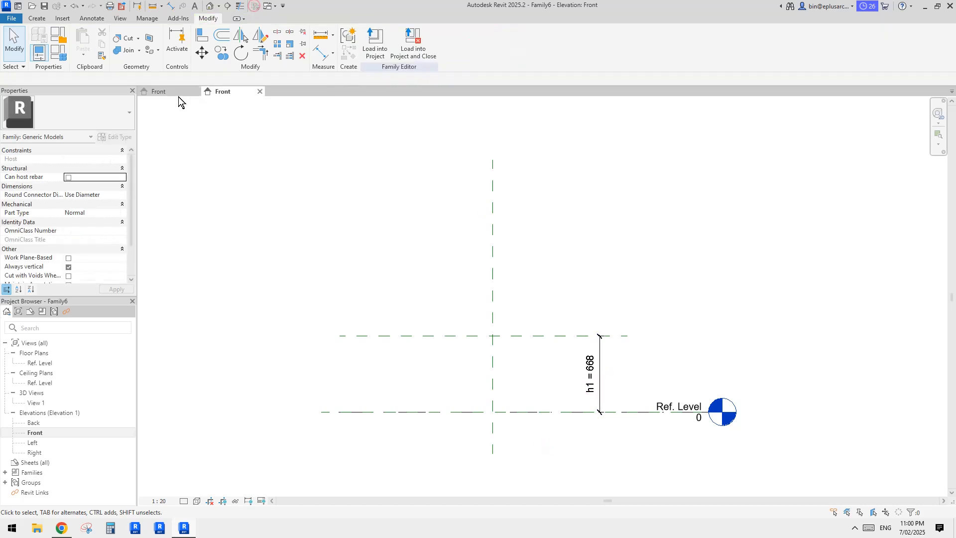
pyautogui.click(177, 93)
pyautogui.click(373, 49)
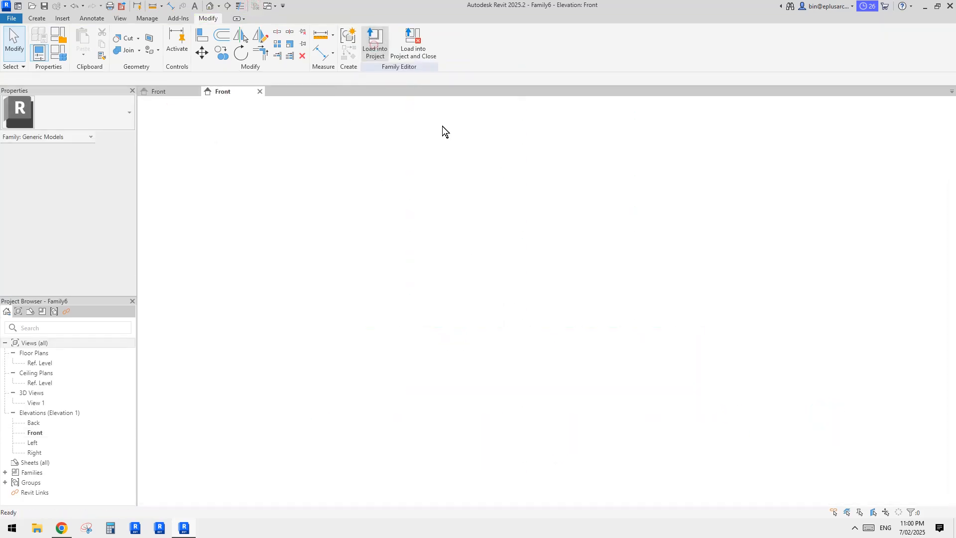
# - Place the Family5 component at the intersection of the two center reference planes in the Ref. Level plan and open the Front elevation
pyautogui.doubleClick(39, 362)
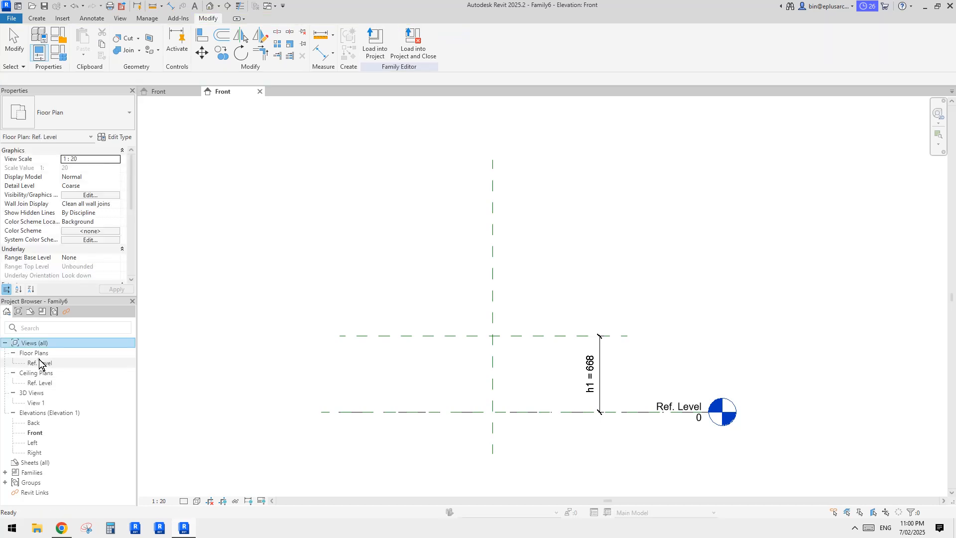
pyautogui.click(37, 18)
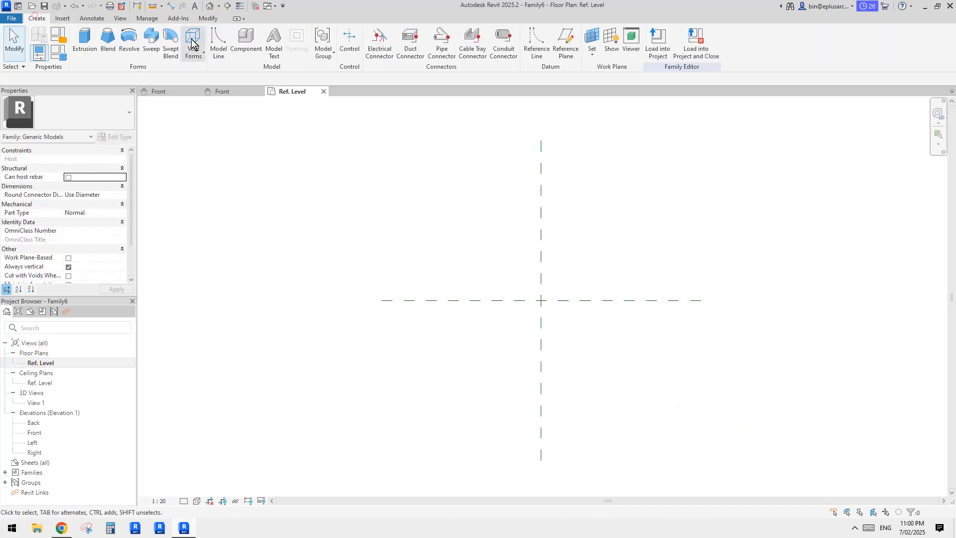
pyautogui.click(247, 40)
pyautogui.click(549, 300)
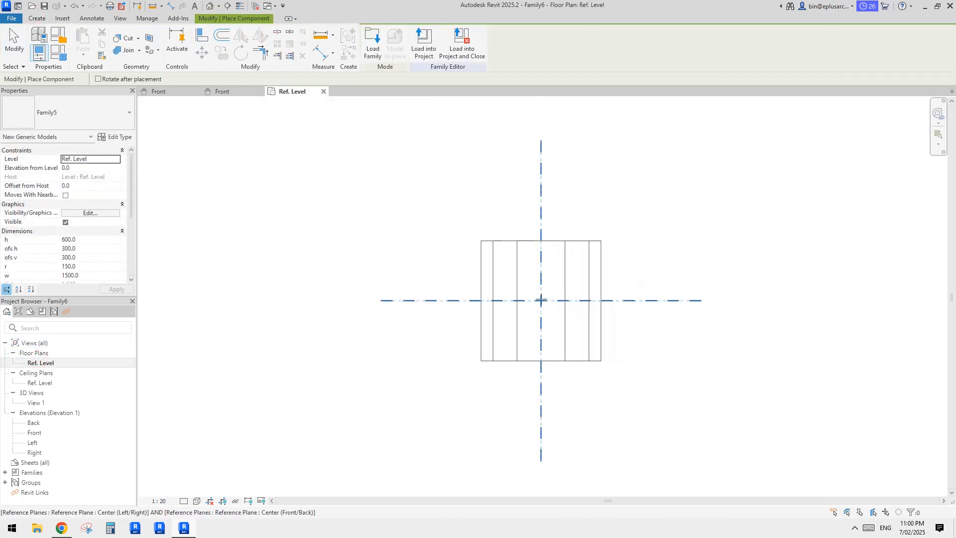
pyautogui.press('Escape')
pyautogui.press('Escape')
pyautogui.click(573, 241)
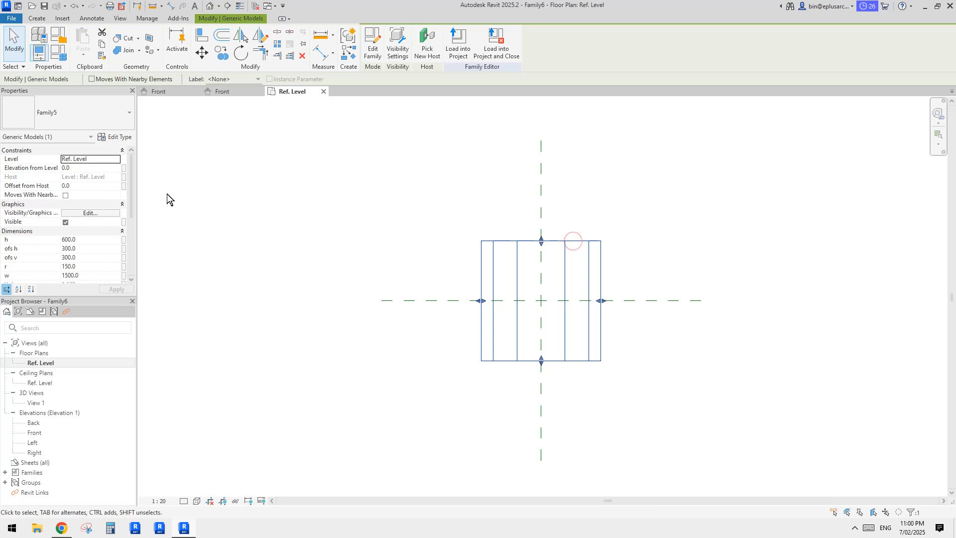
pyautogui.press('Escape')
pyautogui.click(502, 241)
pyautogui.doubleClick(37, 432)
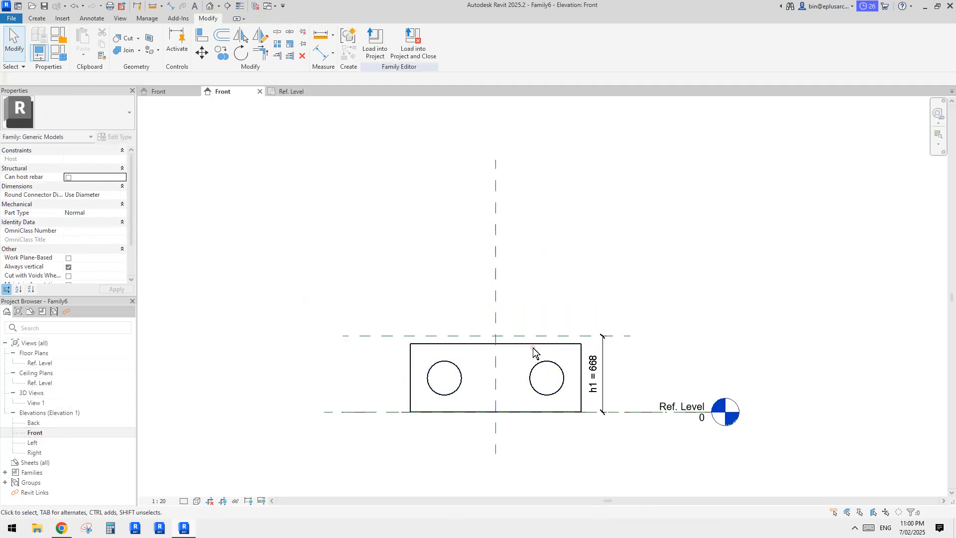
# - Set the placed component's Elevation from Level to 100
pyautogui.click(533, 345)
pyautogui.click(91, 169)
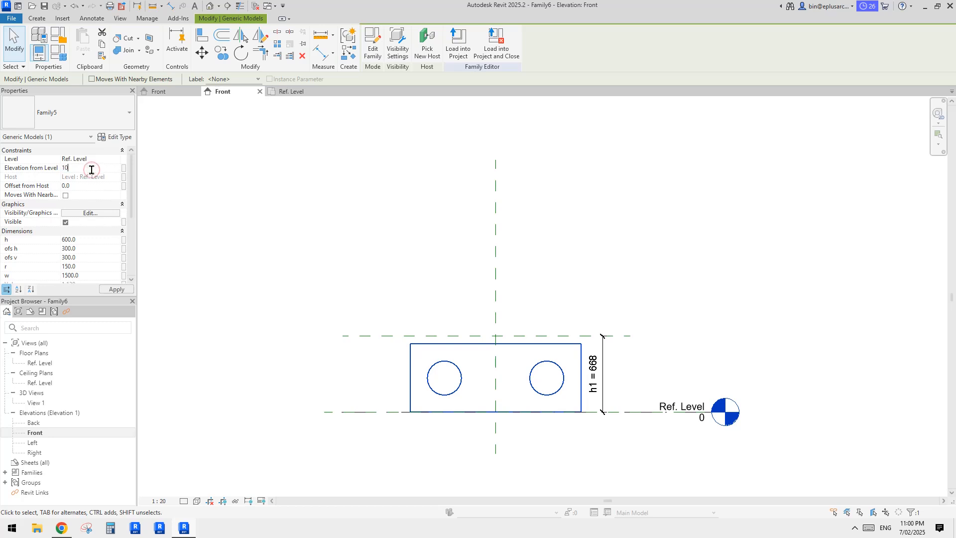
pyautogui.write('100')
pyautogui.press('Return')
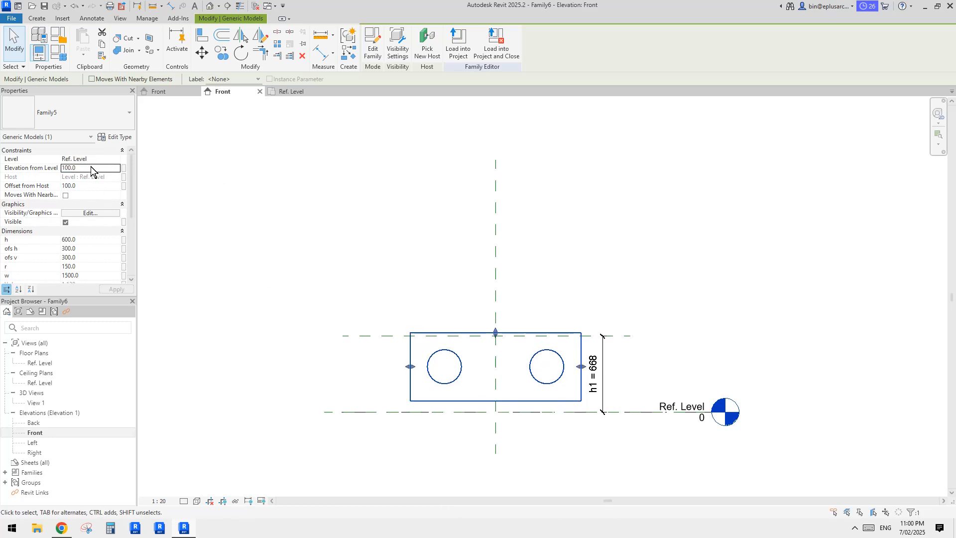
# - Associate the component's Elevation from Level with the family parameter h1
pyautogui.click(123, 168)
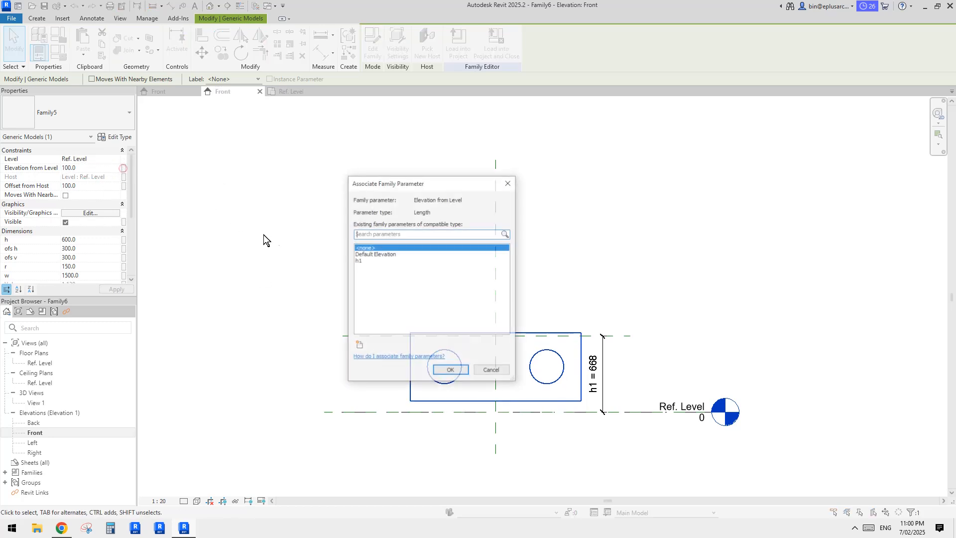
pyautogui.click(366, 260)
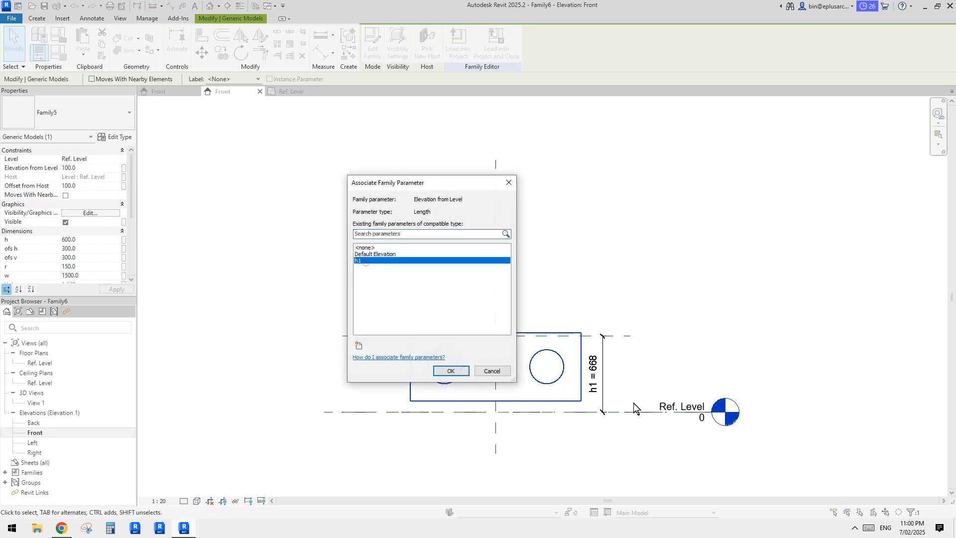
pyautogui.click(438, 368)
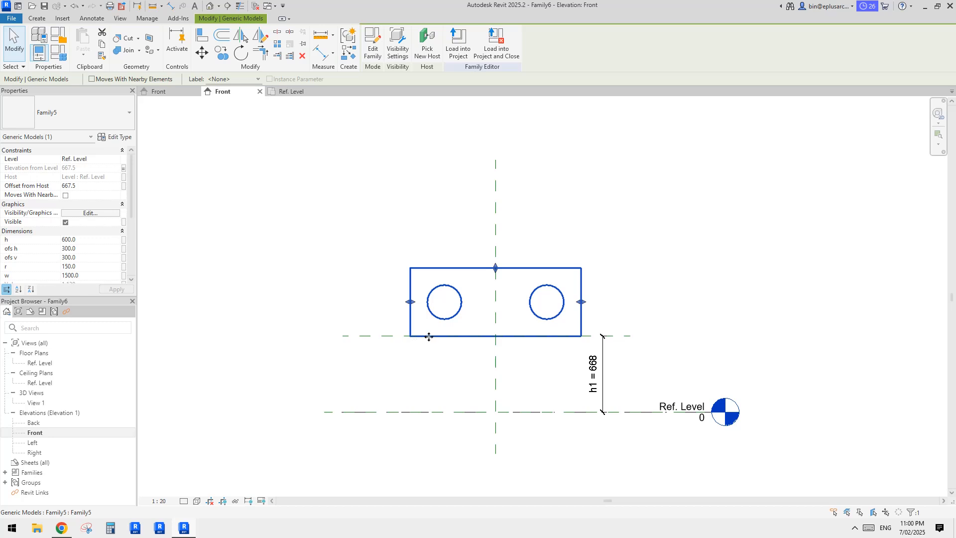
pyautogui.moveTo(333, 278); pyautogui.dragTo(323, 281, button='middle')
# - Remove the h1 association from the component's elevation and try an Offset from Host of 0, undoing that offset change
pyautogui.click(124, 169)
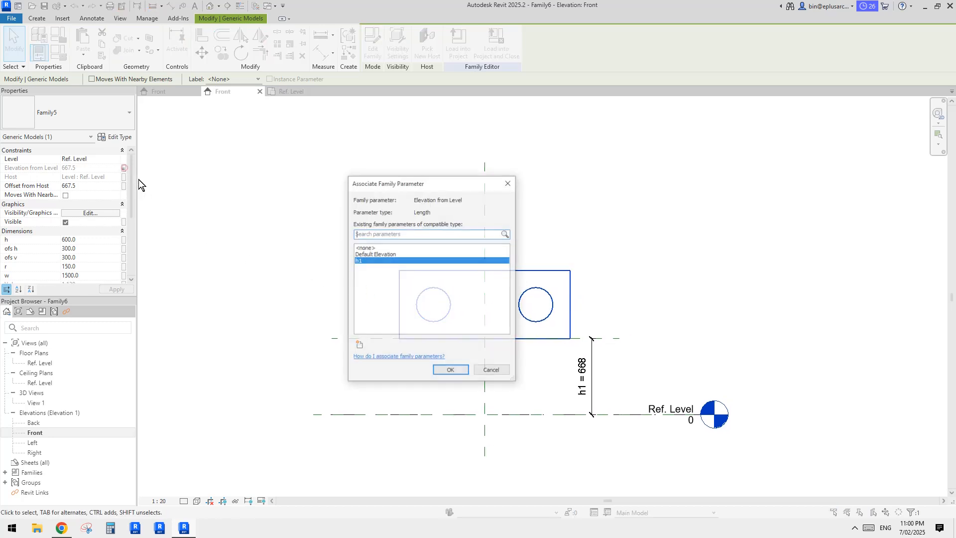
pyautogui.click(461, 372)
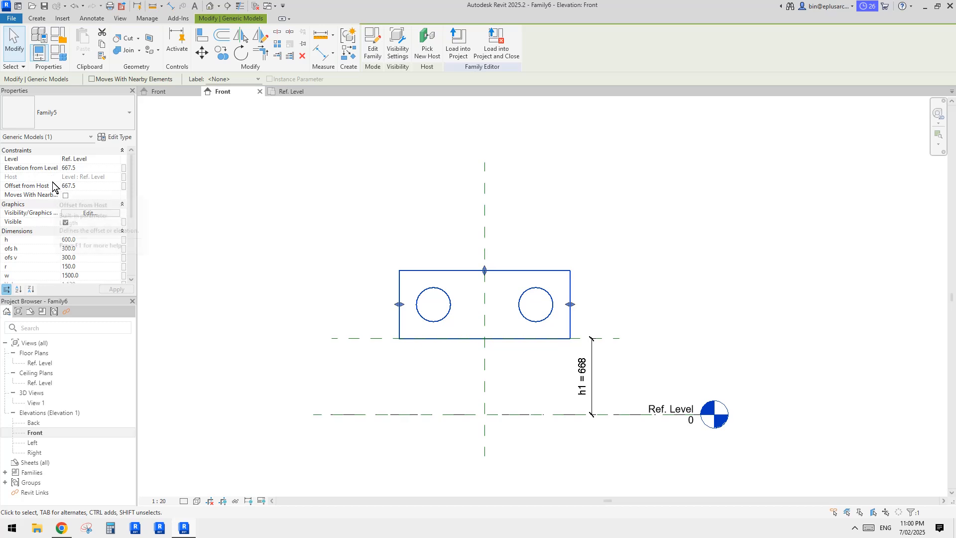
pyautogui.click(90, 187)
pyautogui.press('Return')
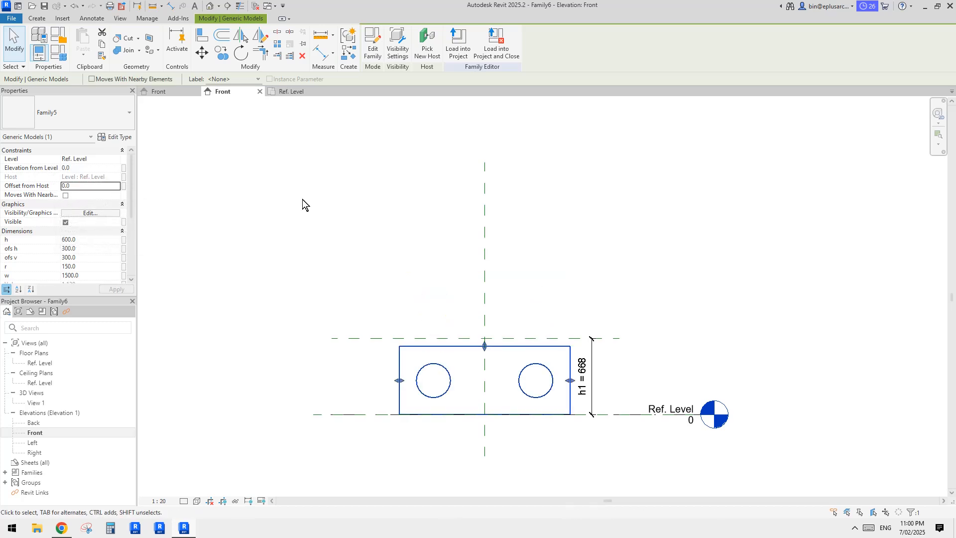
pyautogui.click(76, 185)
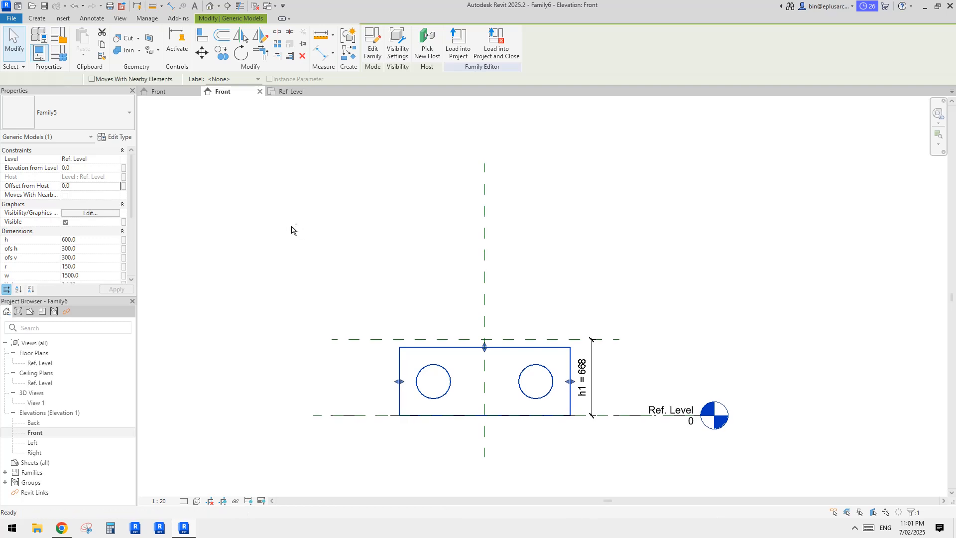
pyautogui.hotkey('ctrl', 'z')
# - Move the component above the h1 reference plane, then align its bottom edge to that plane and lock the alignment
pyautogui.click(389, 272)
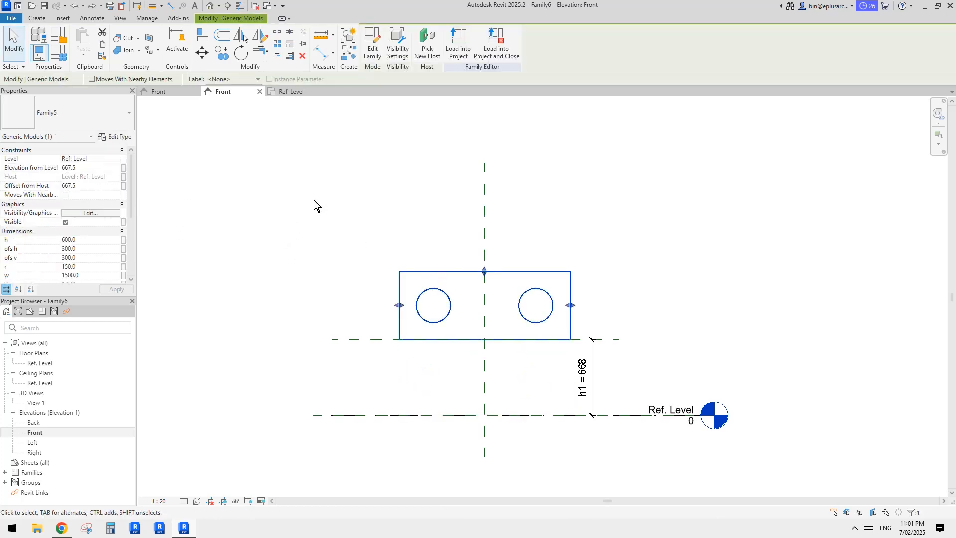
pyautogui.moveTo(452, 273); pyautogui.dragTo(455, 239)
pyautogui.press('a')
pyautogui.press('l')
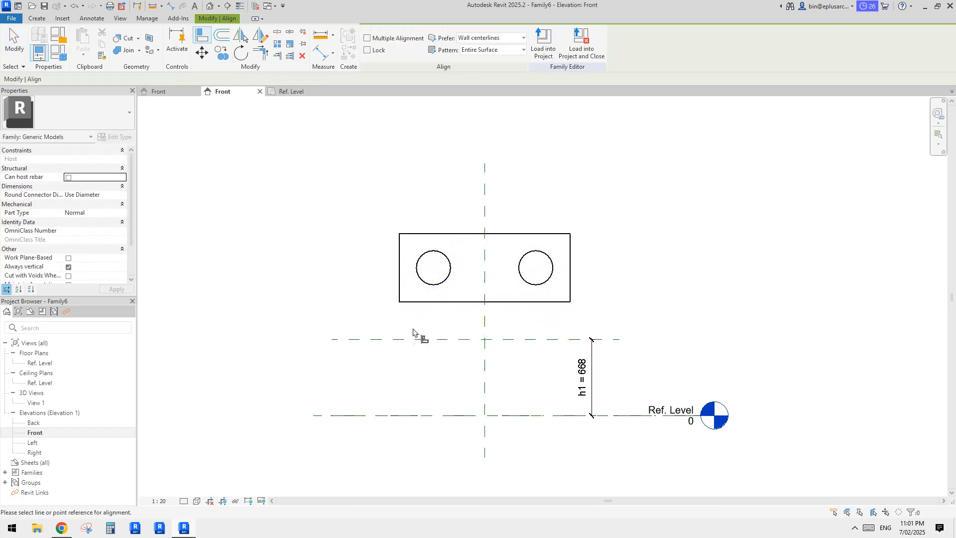
pyautogui.click(398, 339)
pyautogui.click(442, 303)
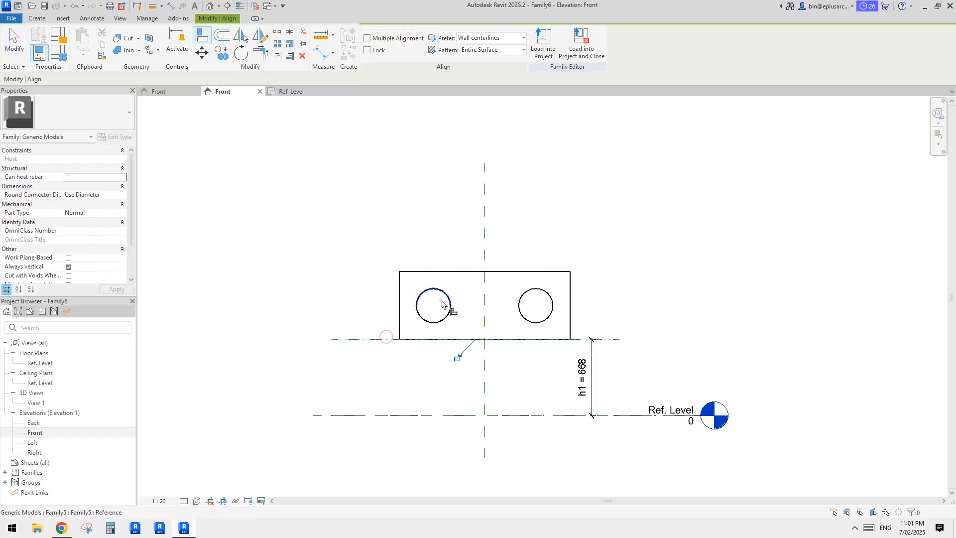
pyautogui.click(458, 360)
pyautogui.click(409, 365)
pyautogui.press('Escape')
# - Inspect the aligned component, then switch to Chrome to review the hand-drawn scale sketch and return to Revit
pyautogui.click(402, 314)
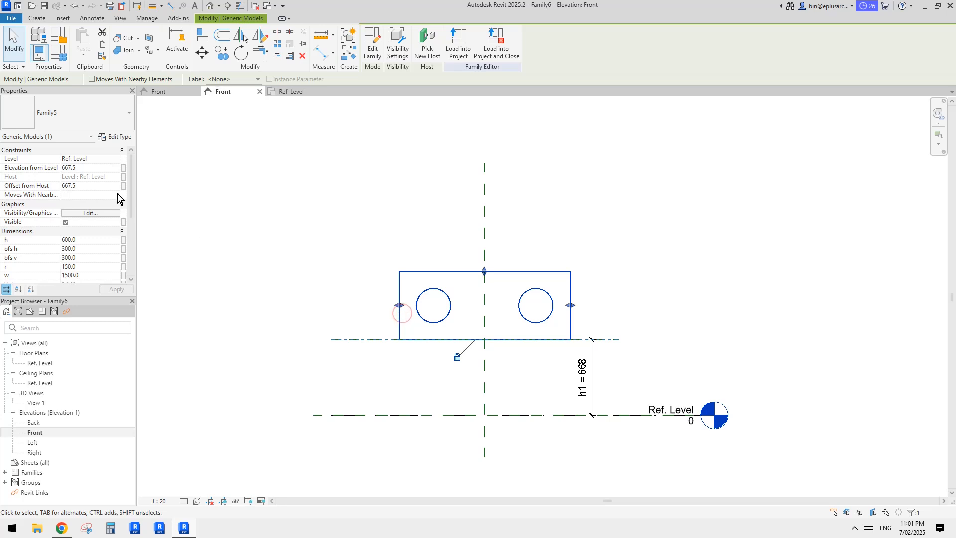
pyautogui.click(527, 246)
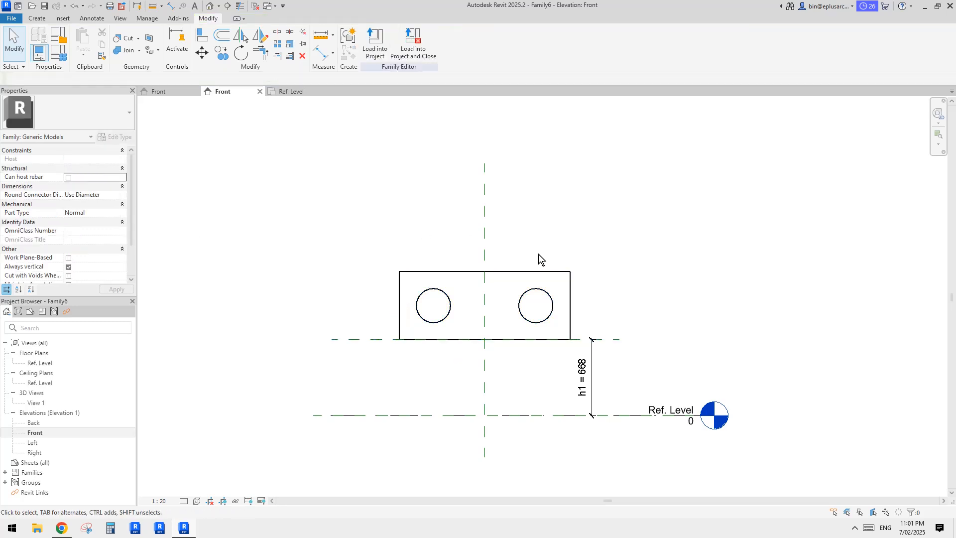
pyautogui.moveTo(579, 284); pyautogui.dragTo(575, 292, button='middle')
pyautogui.scroll(1, 547, 291)
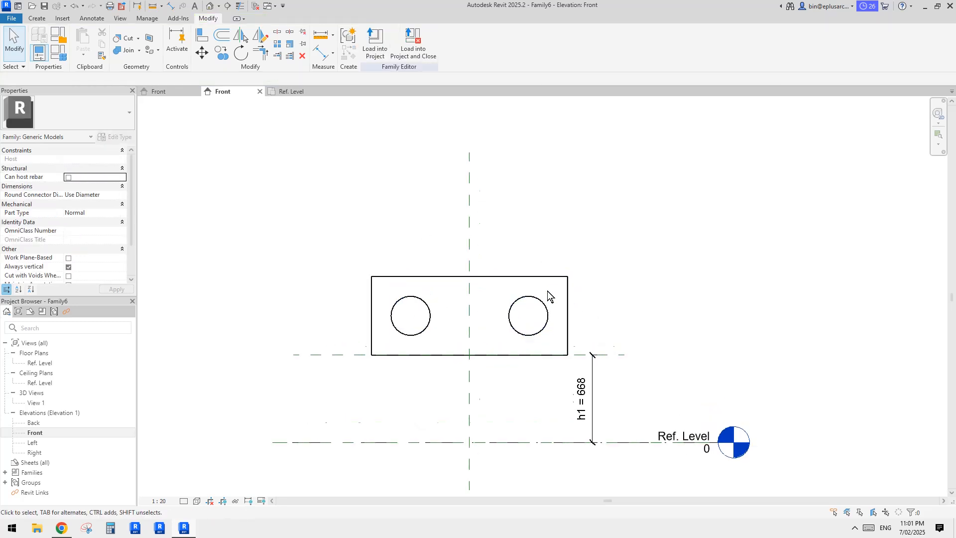
pyautogui.click(559, 280)
pyautogui.click(533, 319)
pyautogui.scroll(-1, 523, 316)
pyautogui.moveTo(520, 313); pyautogui.dragTo(524, 300, button='middle')
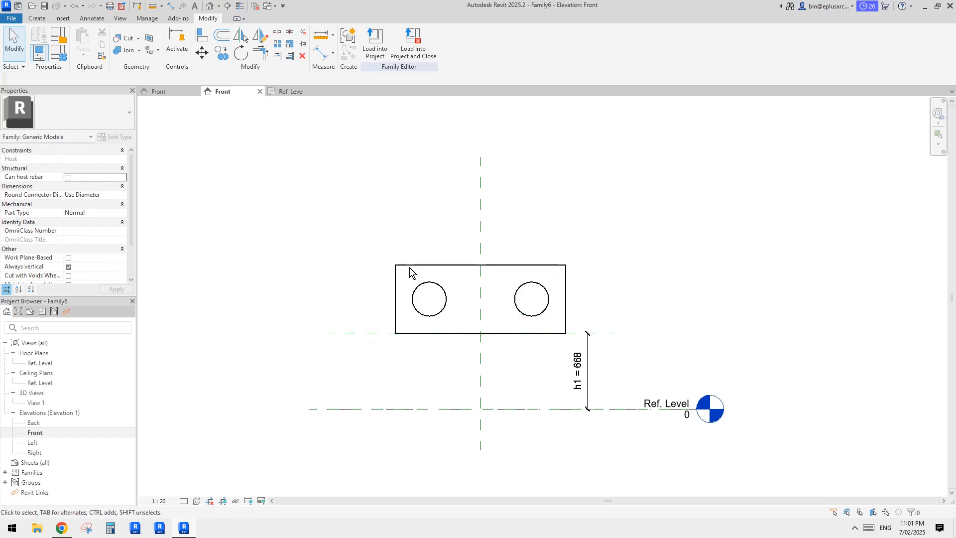
pyautogui.click(62, 526)
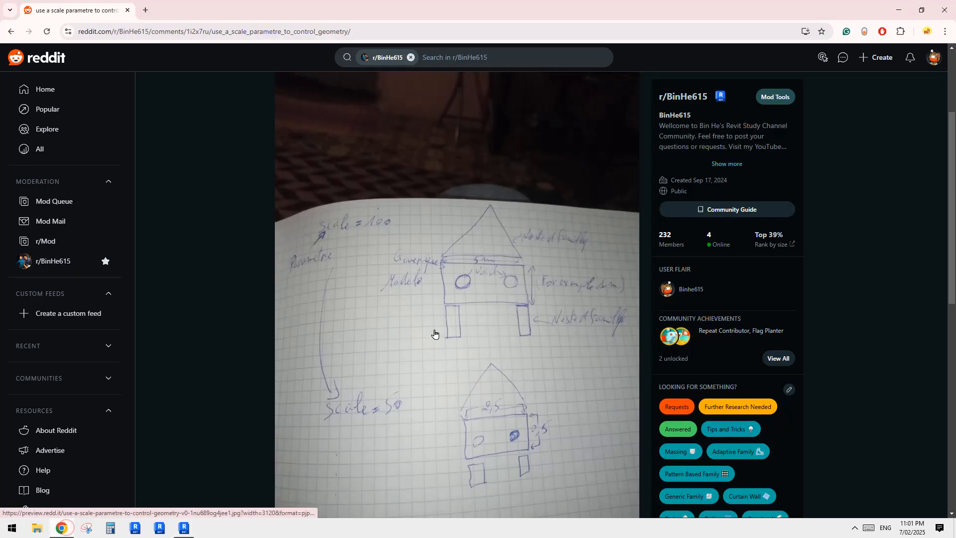
pyautogui.click(184, 527)
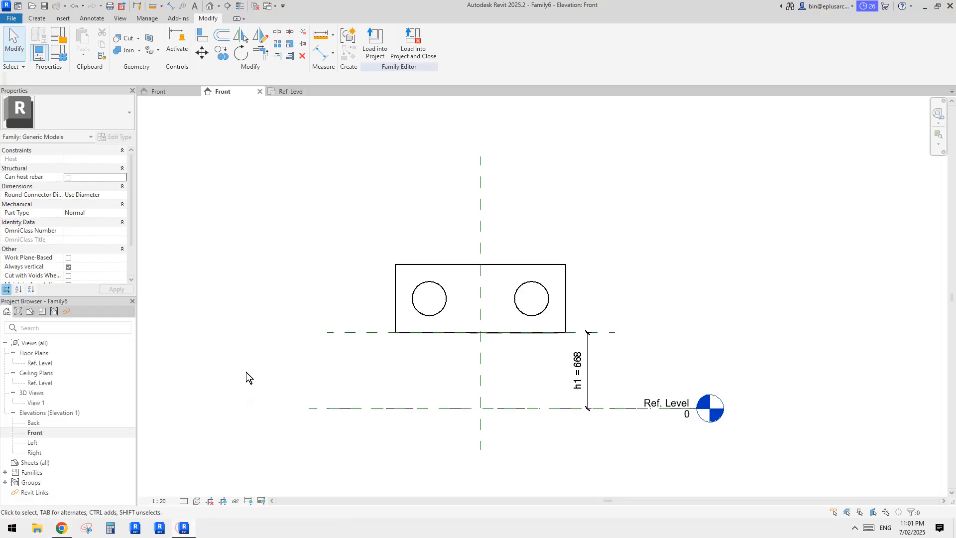
# - Create a new generic model family from a family template
pyautogui.click(11, 18)
pyautogui.moveTo(63, 58)
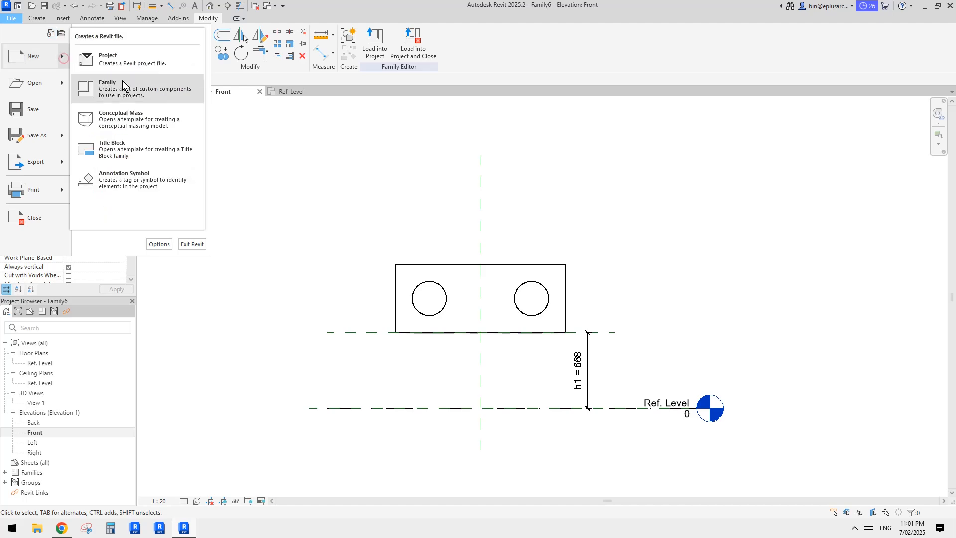
pyautogui.click(85, 83)
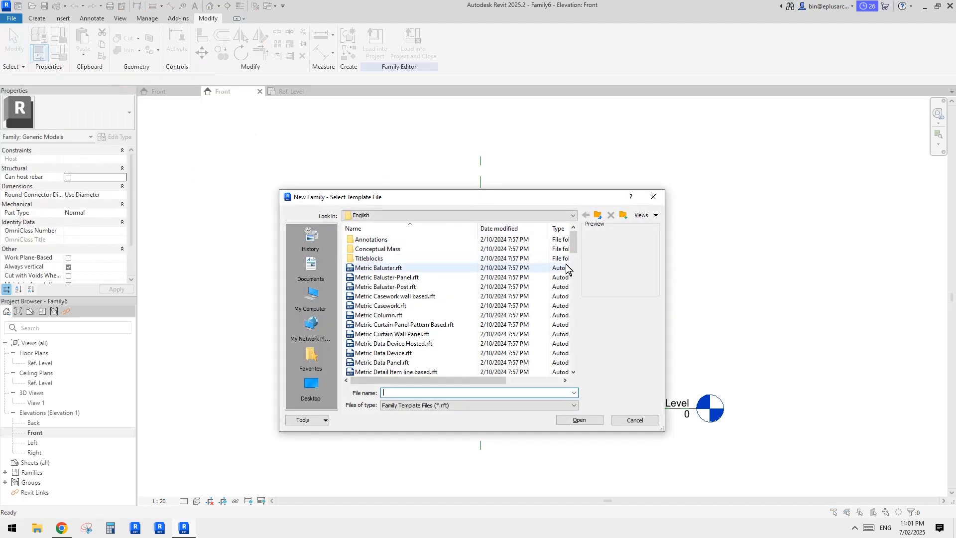
pyautogui.moveTo(573, 252); pyautogui.dragTo(573, 286)
pyautogui.doubleClick(406, 362)
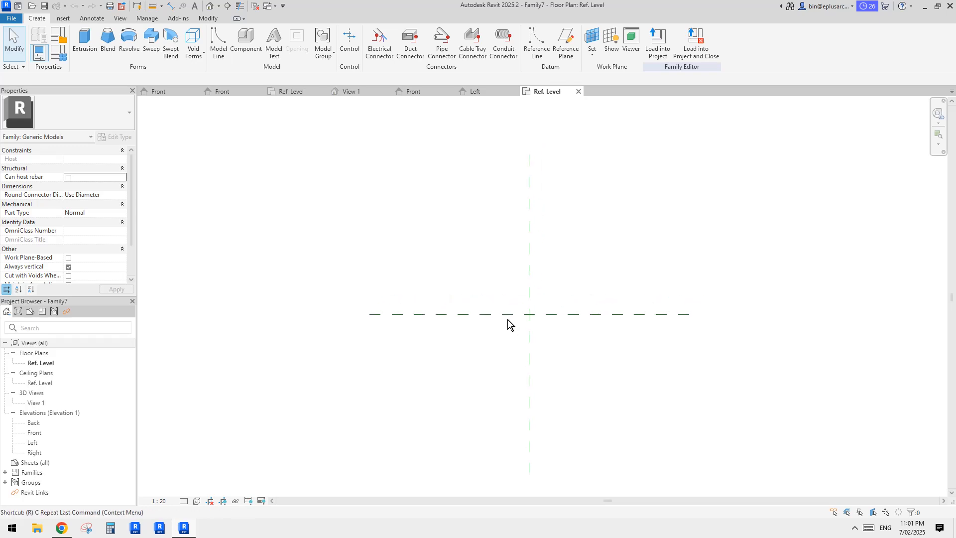
# - Draw a vertical reference plane about 156 mm left of the vertical center plane and copy it about 224 mm right of the center
pyautogui.press('r')
pyautogui.press('p')
pyautogui.click(516, 272)
pyautogui.click(515, 358)
pyautogui.press('Escape')
pyautogui.press('Escape')
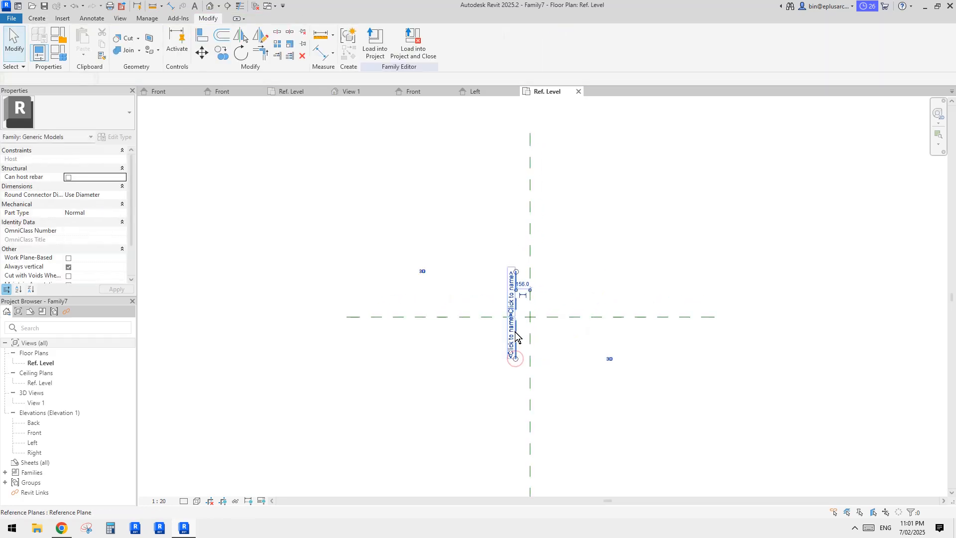
pyautogui.press('c')
pyautogui.press('o')
pyautogui.click(515, 332)
pyautogui.click(551, 333)
# - Draw a horizontal reference plane about 123 mm above the horizontal center plane and copy it about 260 mm down
pyautogui.press('r')
pyautogui.press('p')
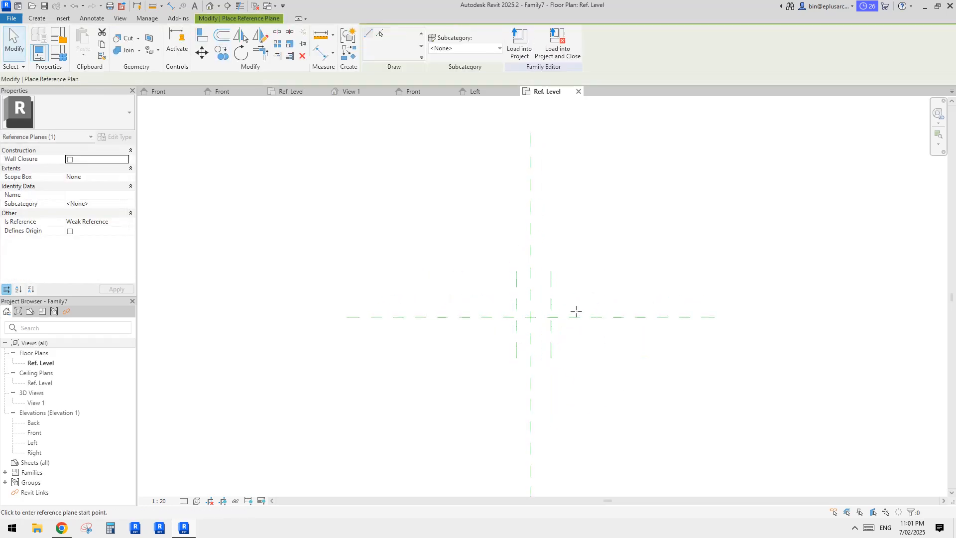
pyautogui.click(595, 305)
pyautogui.click(496, 305)
pyautogui.press('Escape')
pyautogui.press('Escape')
pyautogui.click(573, 307)
pyautogui.press('c')
pyautogui.press('o')
pyautogui.click(578, 307)
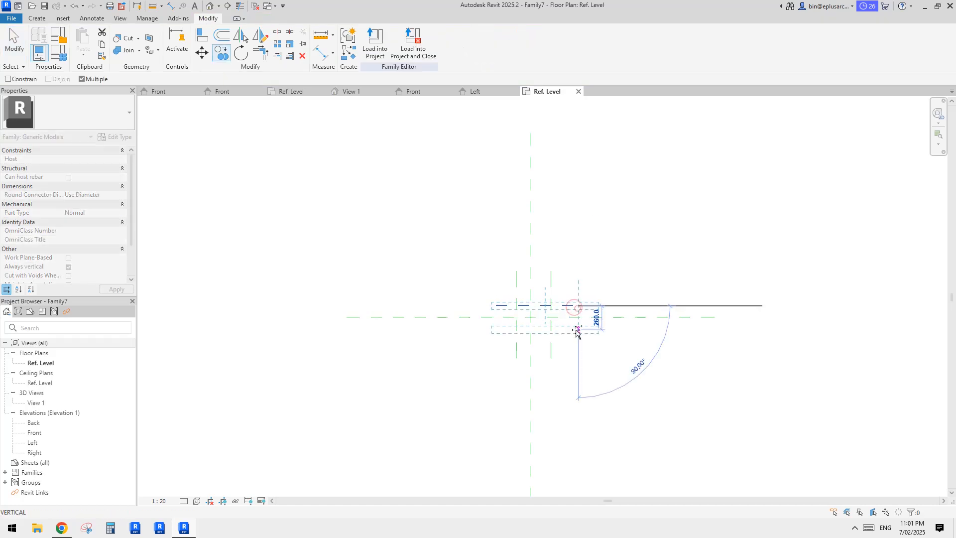
pyautogui.click(576, 331)
pyautogui.press('Escape')
pyautogui.press('Escape')
# - Dimension the two horizontal reference planes through the center plane and set the segments equal
pyautogui.press('d')
pyautogui.press('i')
pyautogui.scroll(1, 584, 299)
pyautogui.click(573, 307)
pyautogui.click(571, 323)
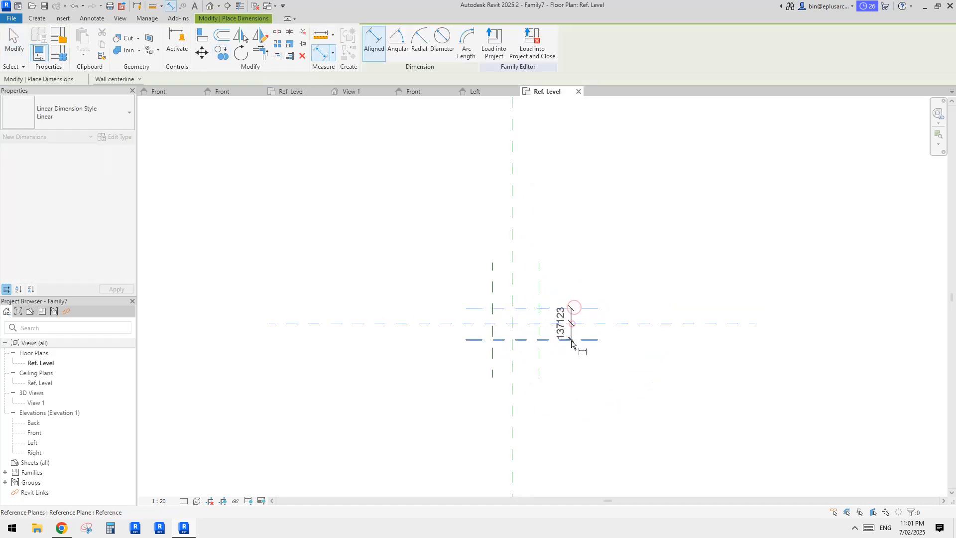
pyautogui.click(571, 340)
pyautogui.click(626, 338)
pyautogui.click(592, 323)
# - Dimension the two vertical reference planes through the center plane and set the segments equal
pyautogui.click(539, 284)
pyautogui.click(511, 275)
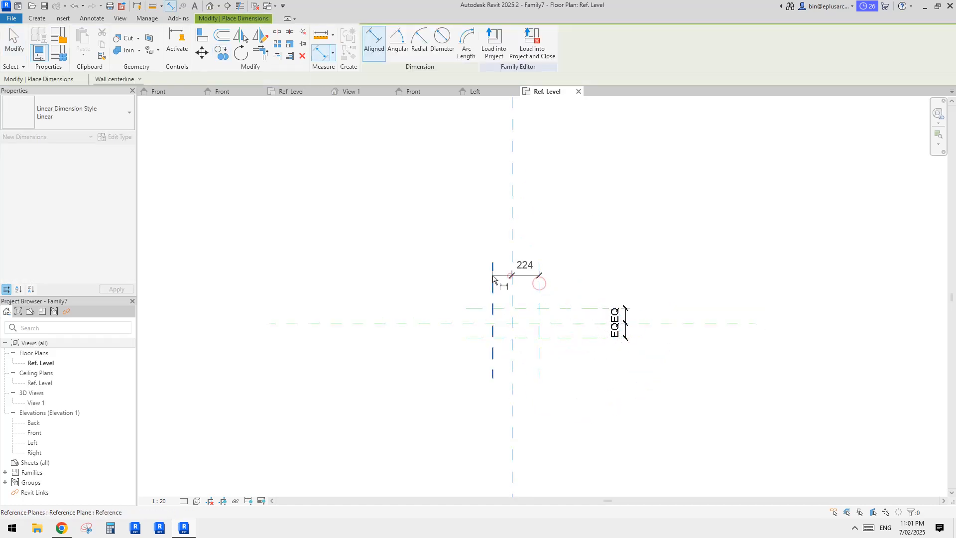
pyautogui.click(492, 276)
pyautogui.click(484, 230)
pyautogui.click(511, 193)
# - Add overall dimensions between the outer horizontal reference planes and between the outer vertical reference planes
pyautogui.click(473, 307)
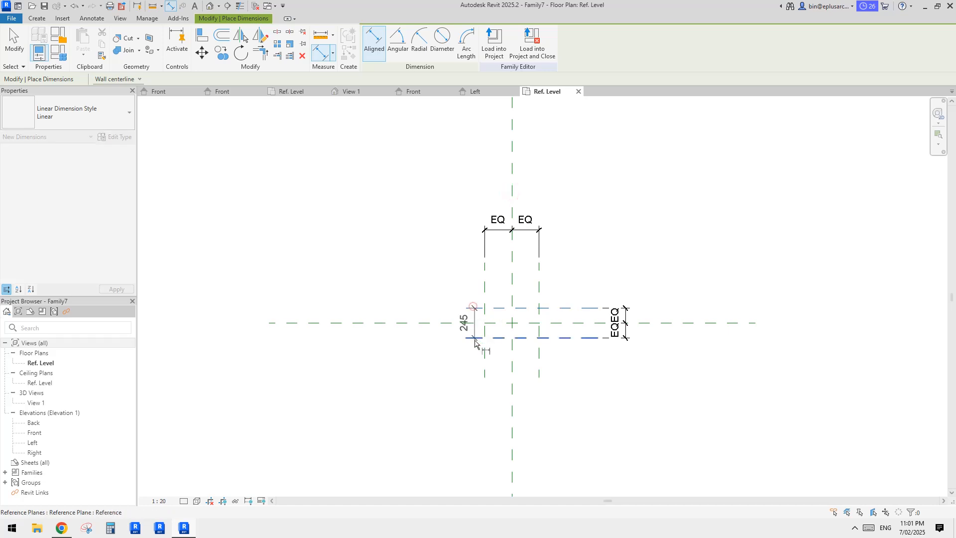
pyautogui.click(474, 339)
pyautogui.click(444, 350)
pyautogui.click(539, 283)
pyautogui.click(484, 284)
pyautogui.click(579, 420)
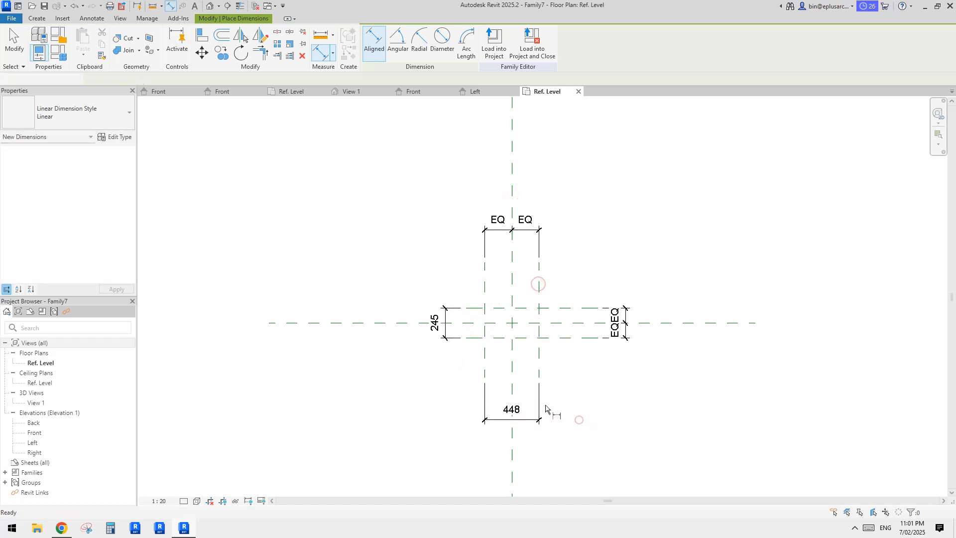
pyautogui.press('Escape')
# - Move the overall width dimension closer to the reference planes
pyautogui.keyDown('ctrl'); pyautogui.click(443, 320); pyautogui.keyUp('ctrl')
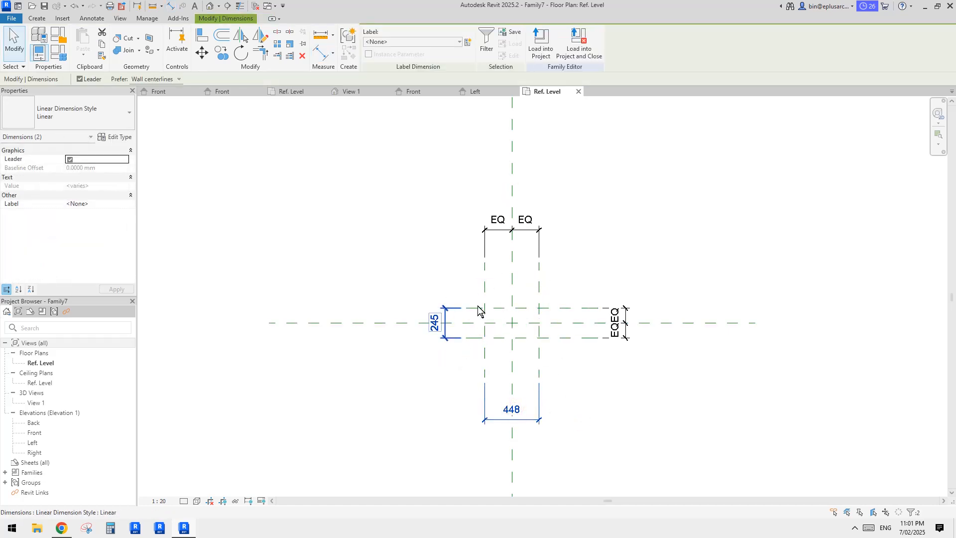
pyautogui.scroll(2, 478, 314)
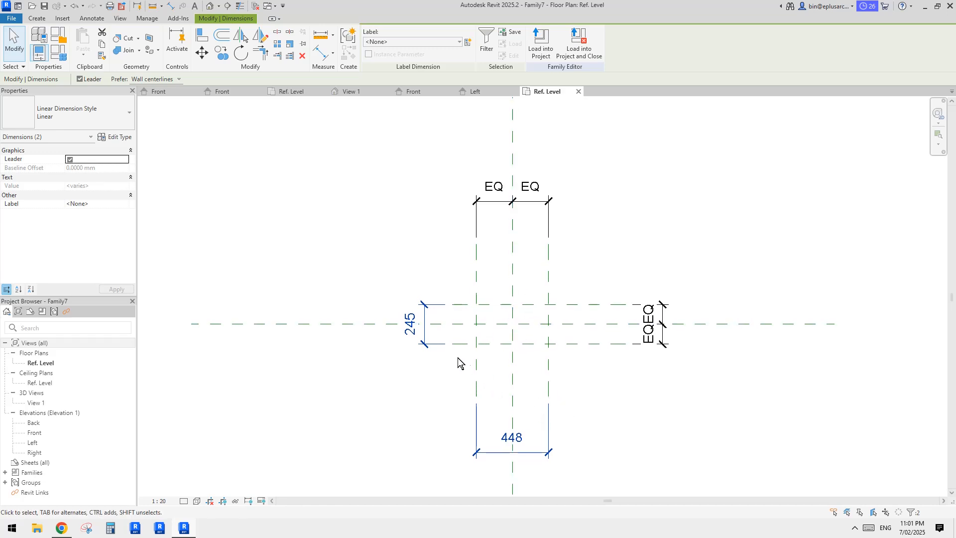
pyautogui.moveTo(557, 380); pyautogui.dragTo(554, 374, button='middle')
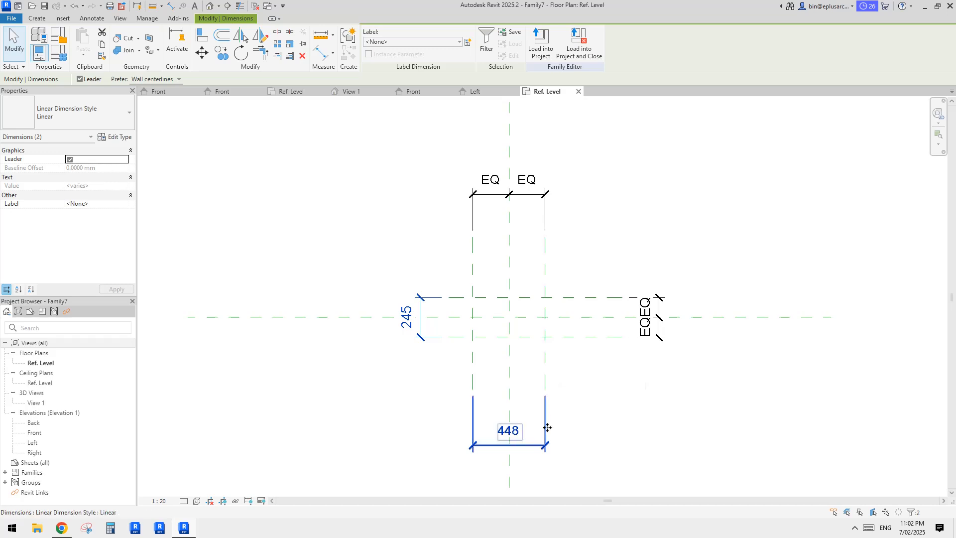
pyautogui.moveTo(549, 446); pyautogui.dragTo(575, 400)
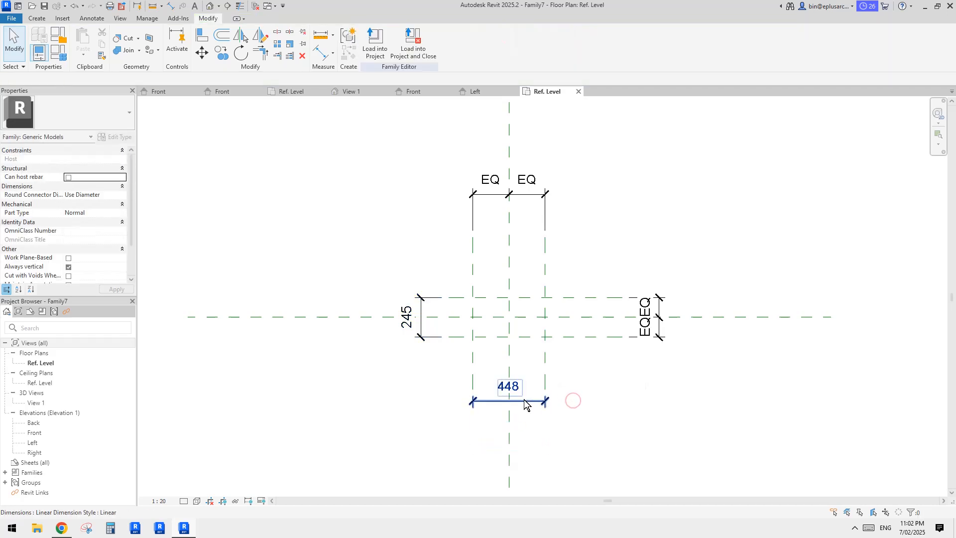
# - Label the overall width dimension with a new instance family parameter named w1
pyautogui.click(505, 401)
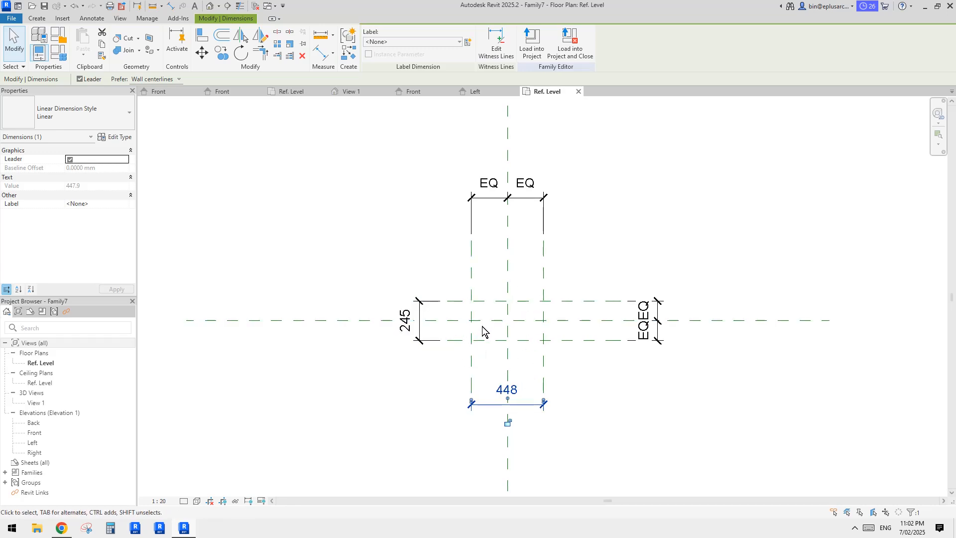
pyautogui.scroll(3, 555, 349)
pyautogui.click(562, 360)
pyautogui.click(538, 431)
pyautogui.scroll(-1, 534, 417)
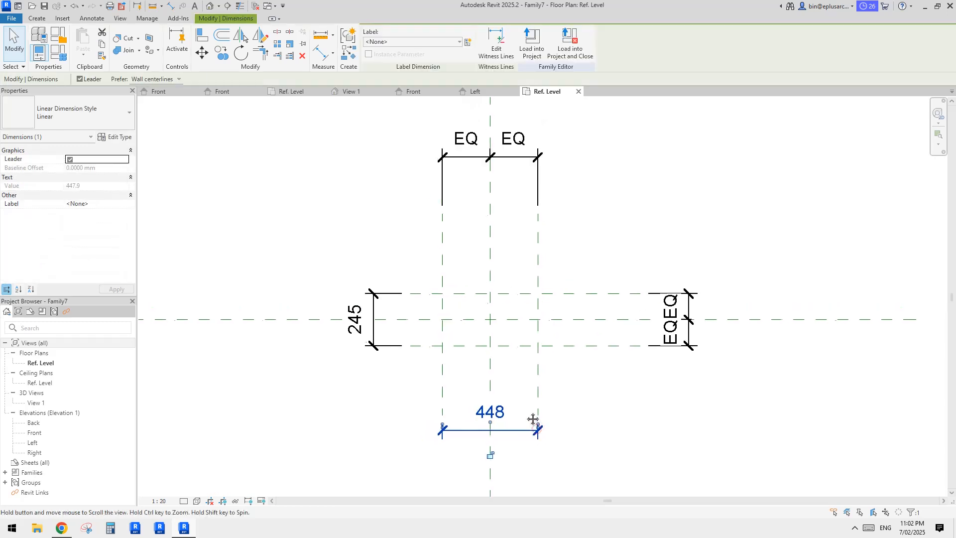
pyautogui.click(534, 420)
pyautogui.click(539, 431)
pyautogui.click(469, 41)
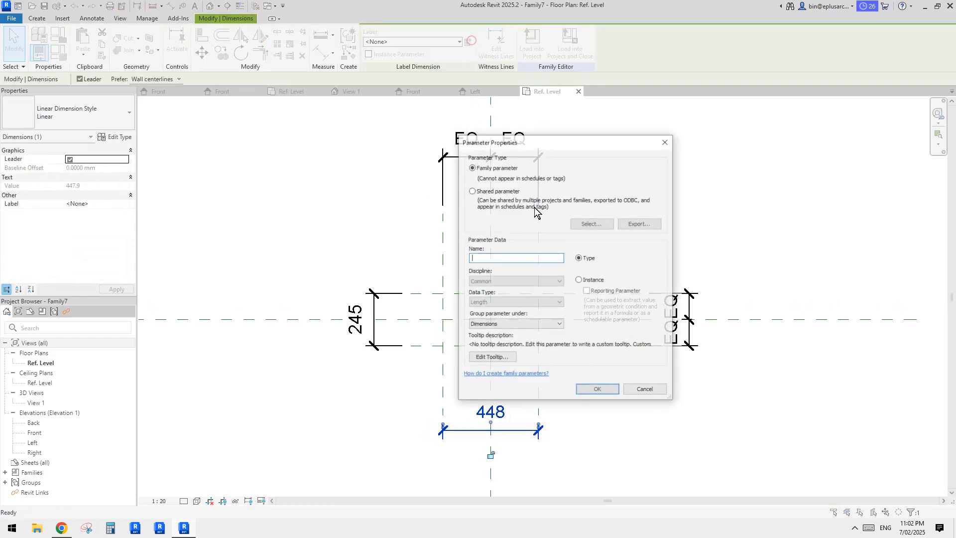
pyautogui.write('w1')
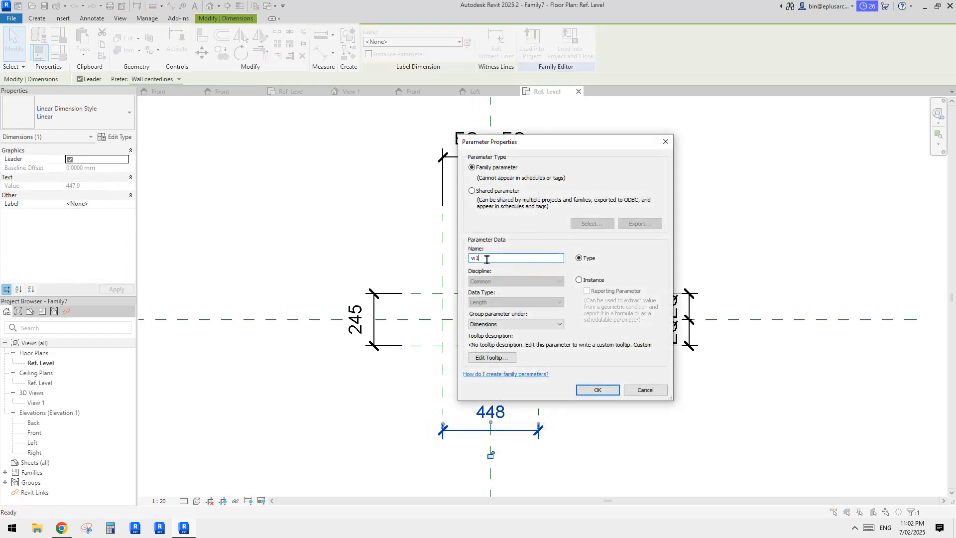
pyautogui.click(579, 280)
pyautogui.click(597, 390)
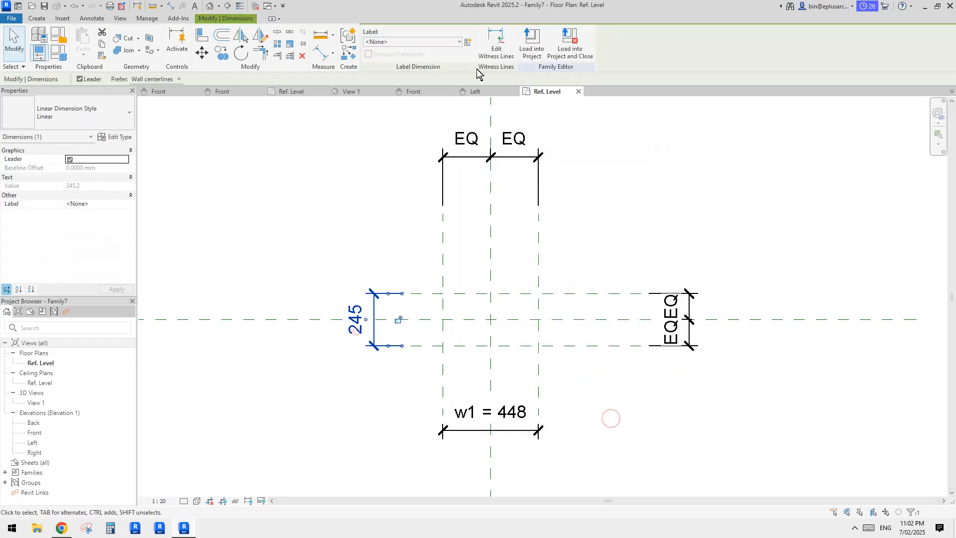
# - Label the overall depth dimension with a new instance family parameter named w2
pyautogui.click(468, 42)
pyautogui.write('w2')
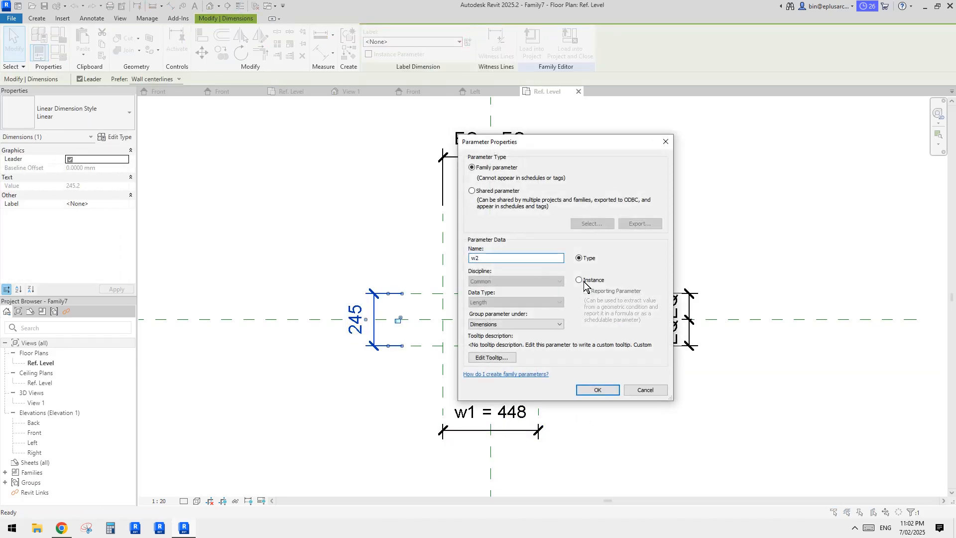
pyautogui.click(579, 279)
pyautogui.click(597, 390)
pyautogui.press('Escape')
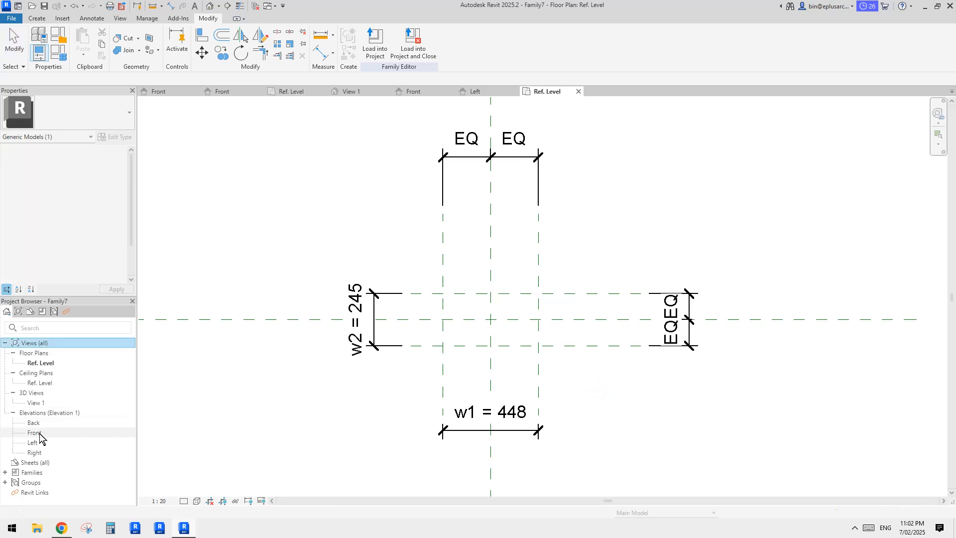
# - Open the Front elevation and draw a horizontal reference plane about 987 mm above Ref. Level
pyautogui.doubleClick(40, 437)
pyautogui.press('r')
pyautogui.press('p')
pyautogui.click(592, 293)
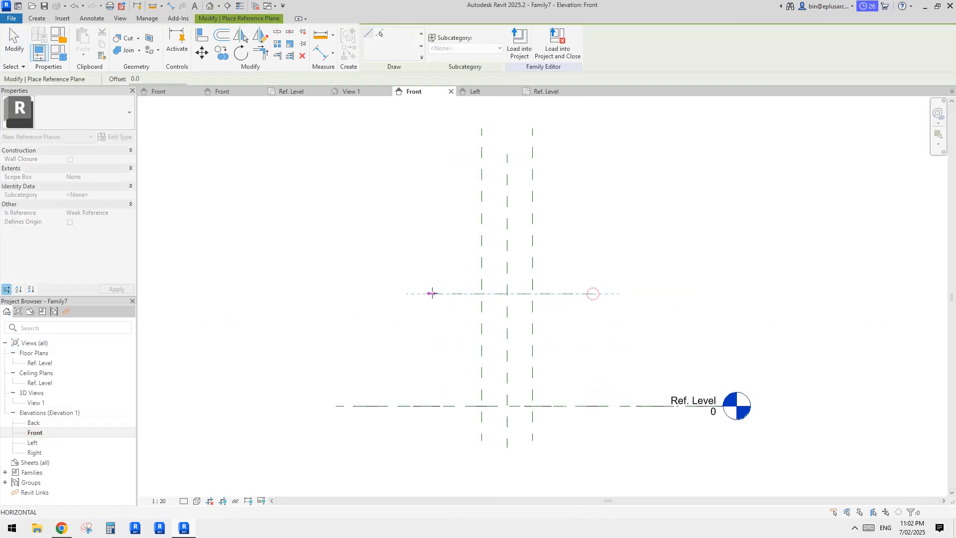
pyautogui.click(432, 294)
# - Dimension the distance from Ref. Level to the new horizontal reference plane
pyautogui.press('d')
pyautogui.press('i')
pyautogui.click(581, 293)
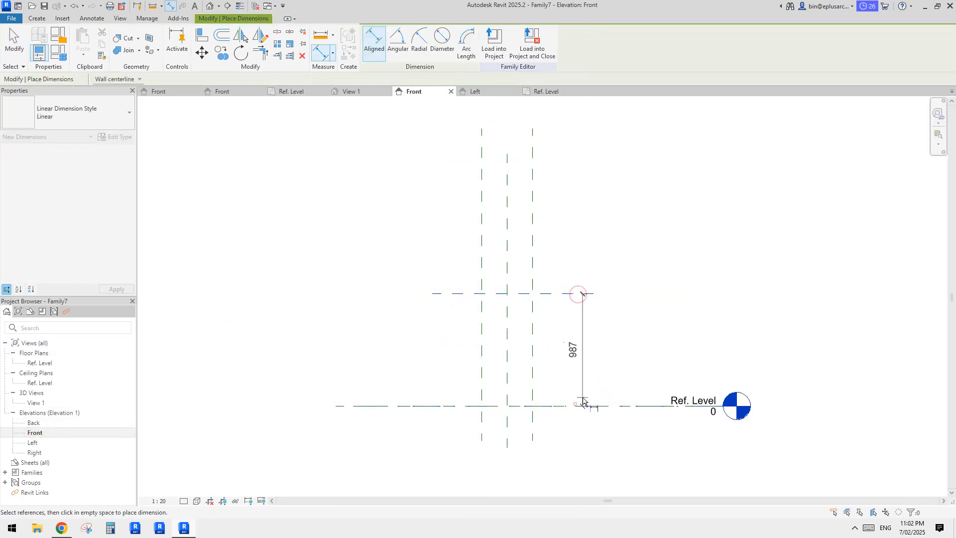
pyautogui.click(583, 405)
pyautogui.click(604, 358)
pyautogui.press('Escape')
# - Label the height dimension with a new instance family parameter h1 and reopen the Ref. Level floor plan
pyautogui.click(467, 41)
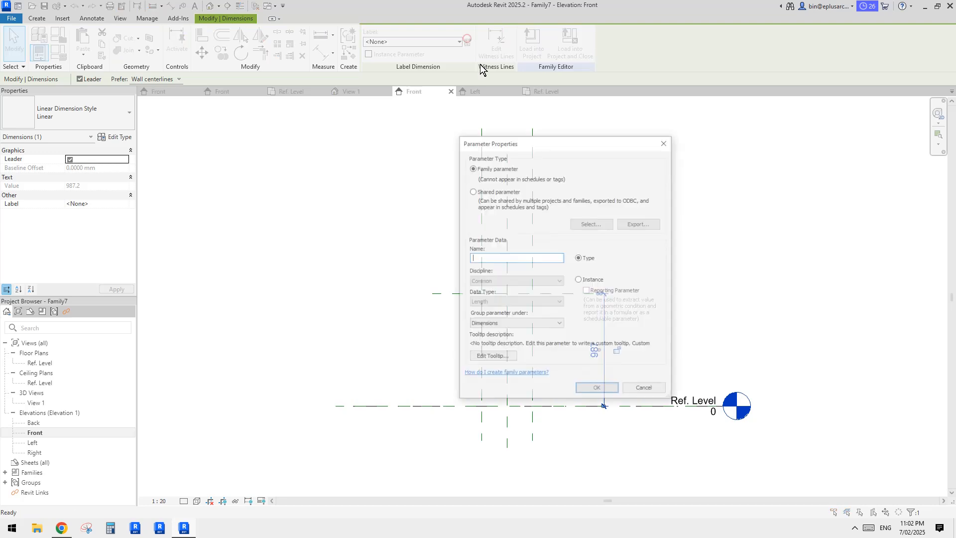
pyautogui.write('h1')
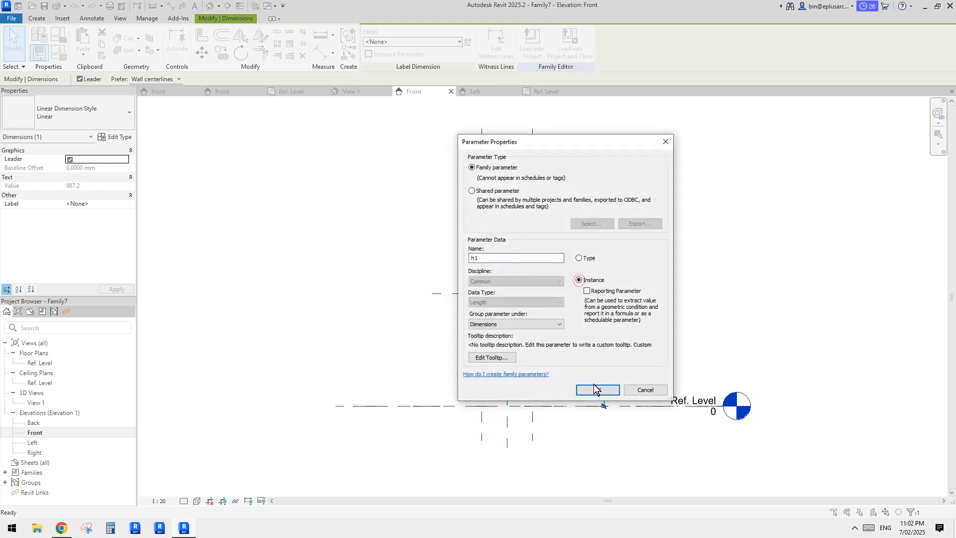
pyautogui.click(594, 386)
pyautogui.doubleClick(40, 363)
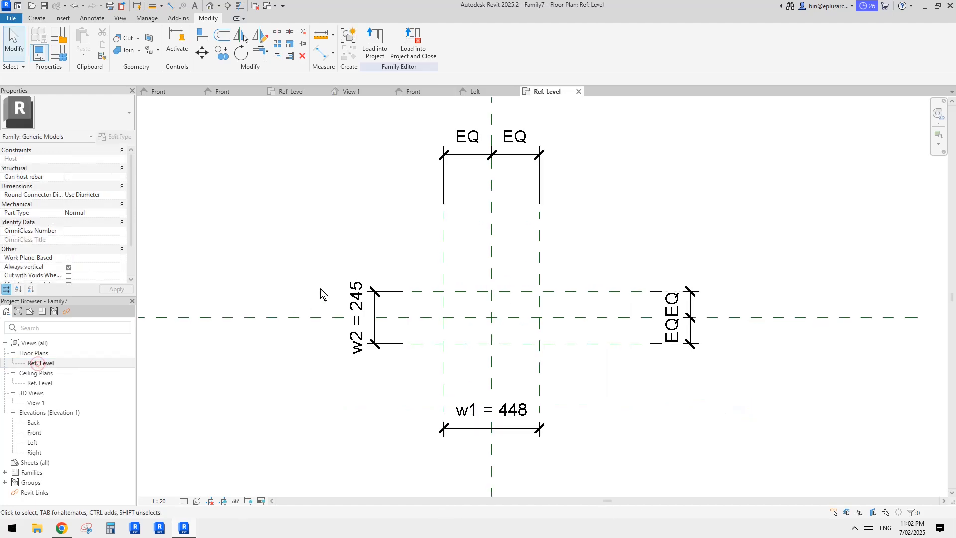
# - Create an extrusion from a rectangle fitted between the w1 and w2 reference planes, locking its edges to the planes
pyautogui.click(31, 6)
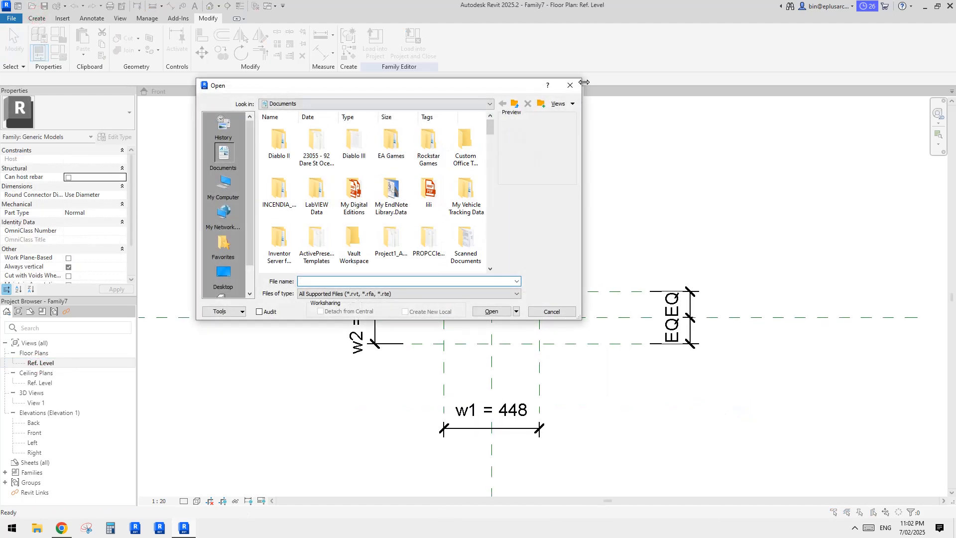
pyautogui.click(575, 85)
pyautogui.click(36, 19)
pyautogui.click(87, 42)
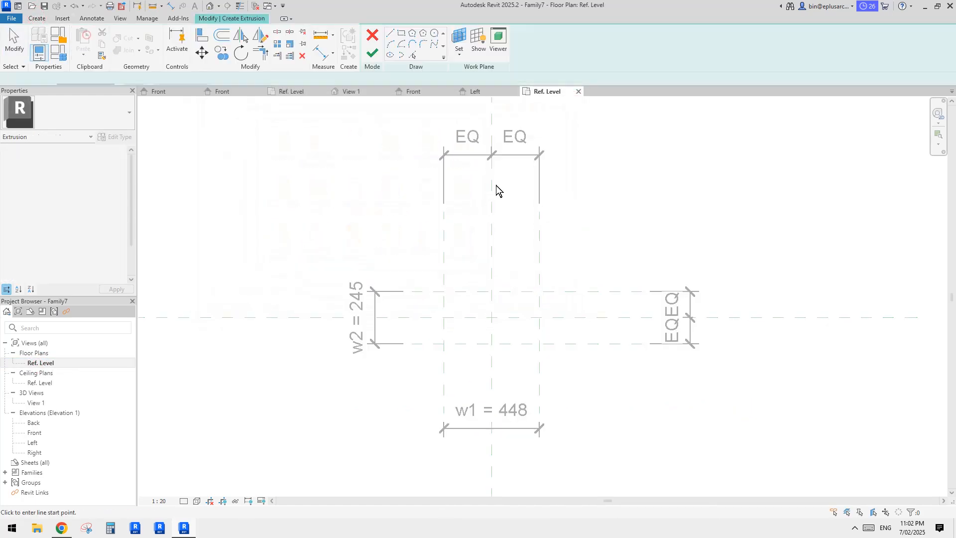
pyautogui.click(458, 34)
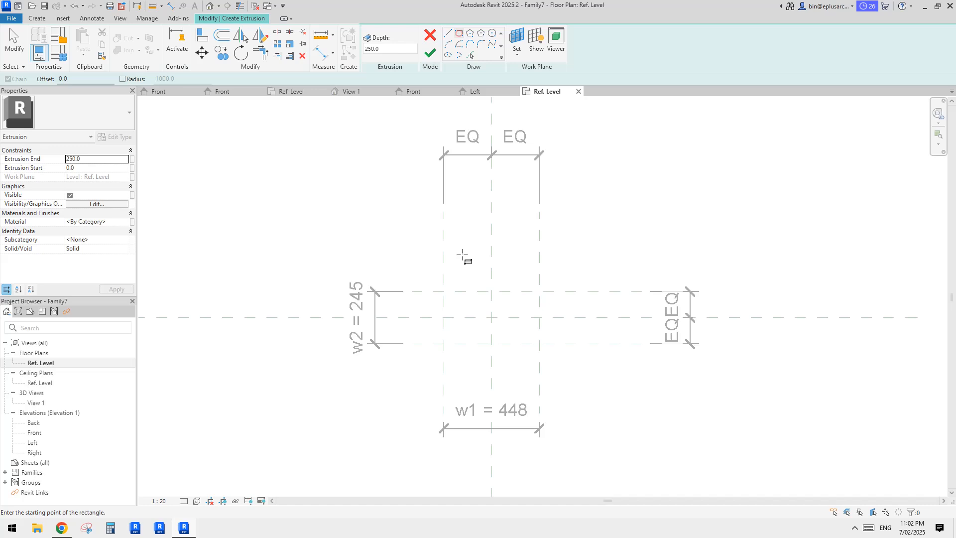
pyautogui.click(444, 292)
pyautogui.click(539, 343)
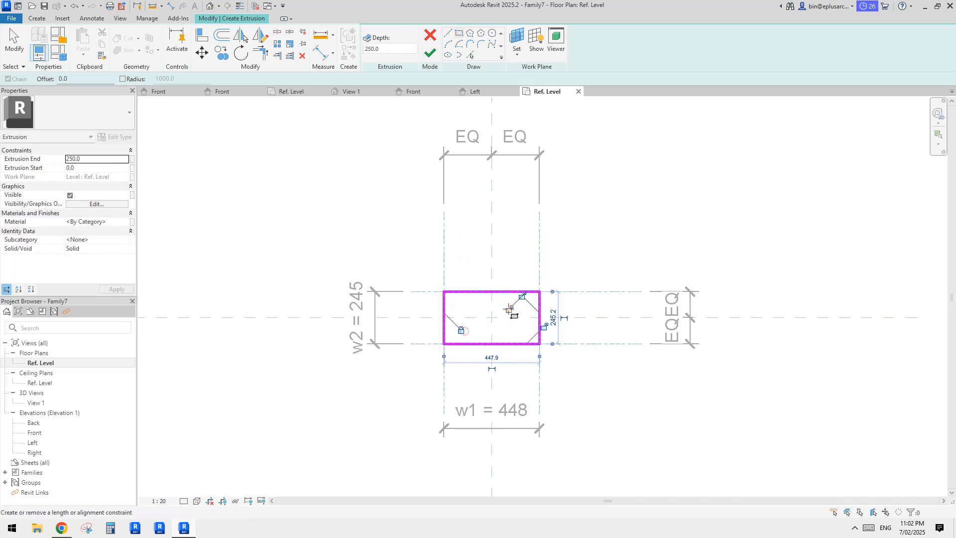
pyautogui.click(429, 52)
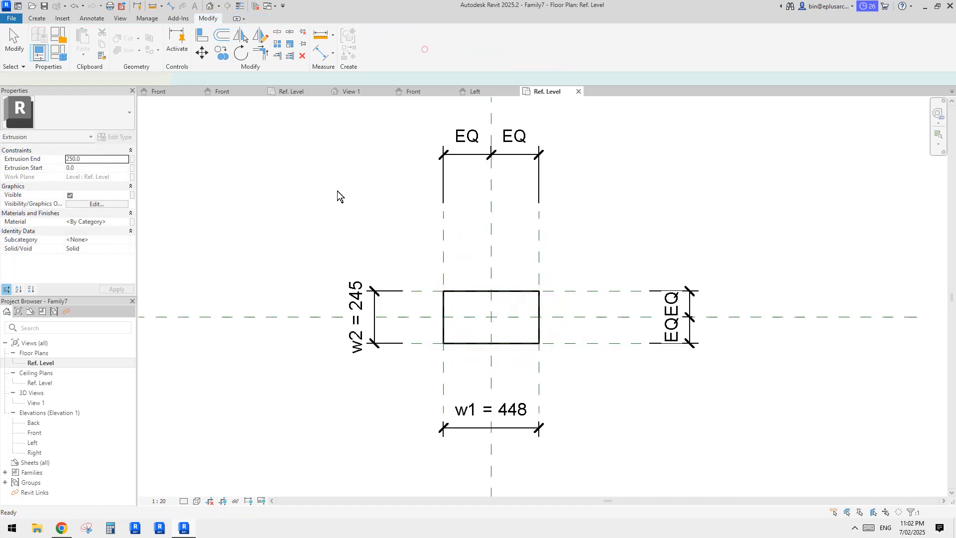
# - Open the Front elevation, stretch the extrusion's top face to the h1 reference plane, and lock it there
pyautogui.doubleClick(35, 432)
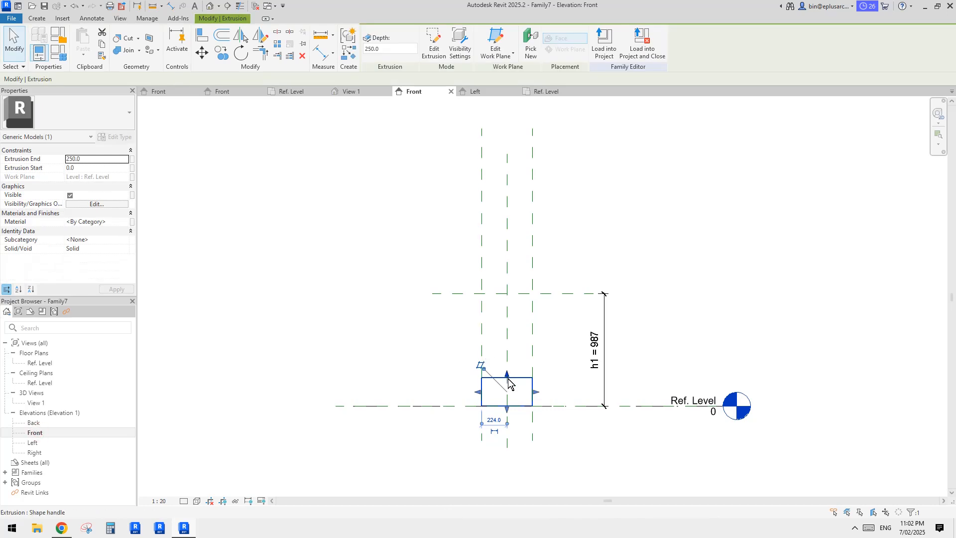
pyautogui.moveTo(514, 310); pyautogui.dragTo(513, 293)
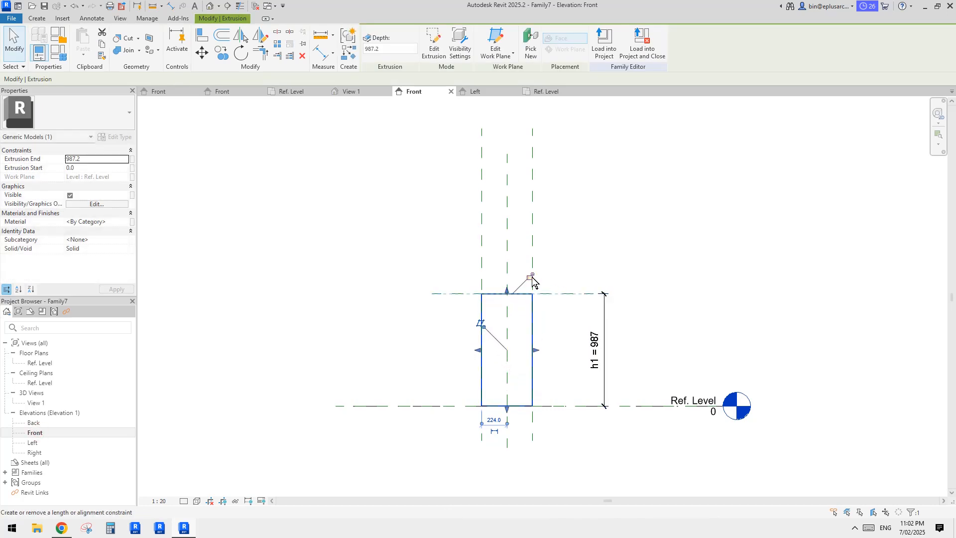
pyautogui.click(572, 245)
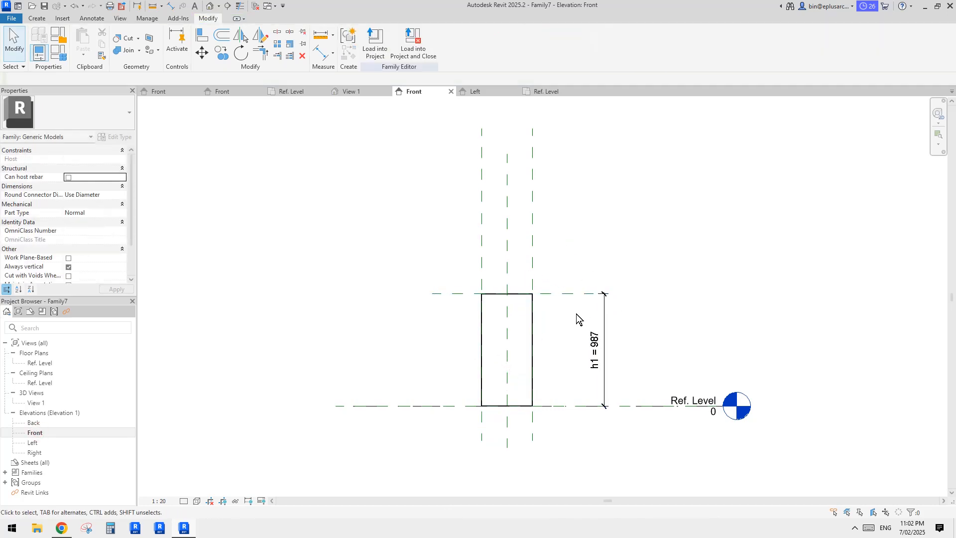
pyautogui.click(483, 305)
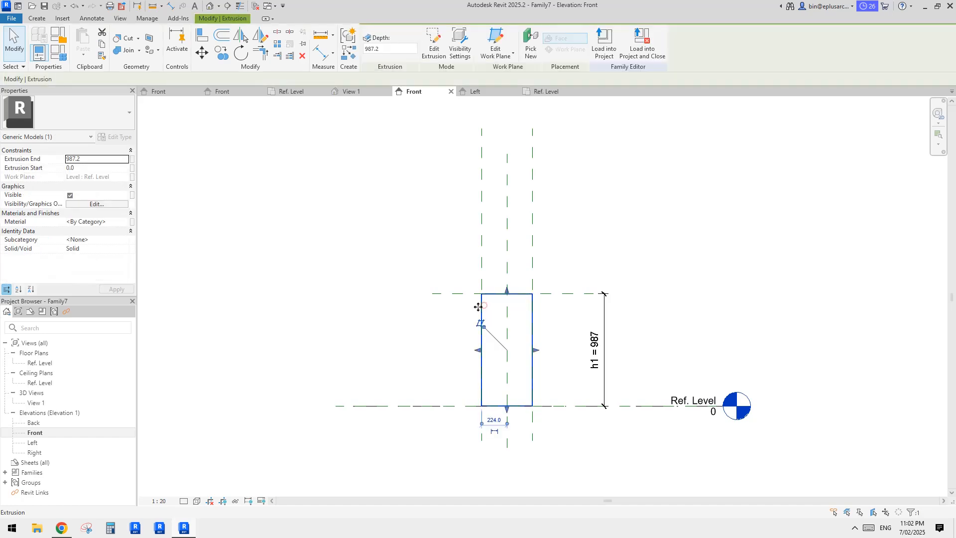
pyautogui.click(60, 53)
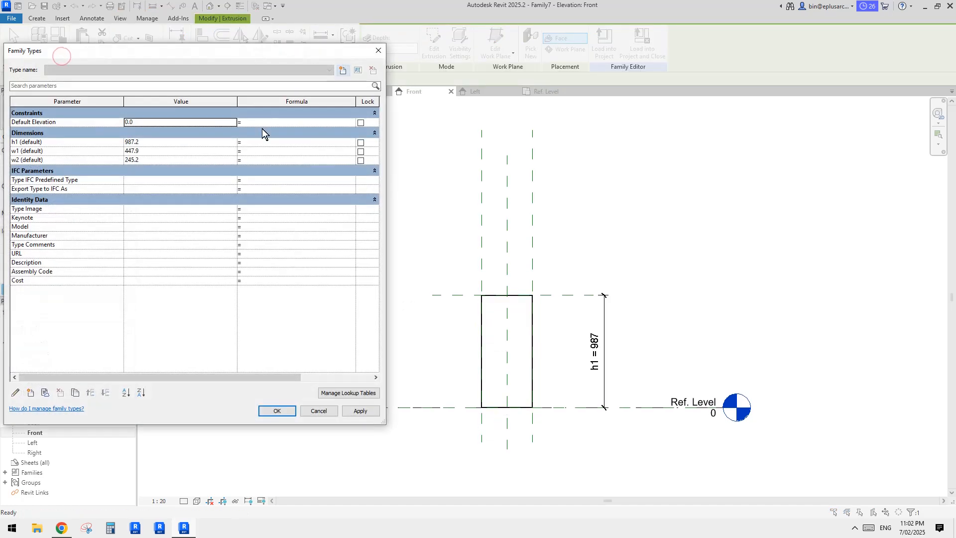
pyautogui.click(379, 51)
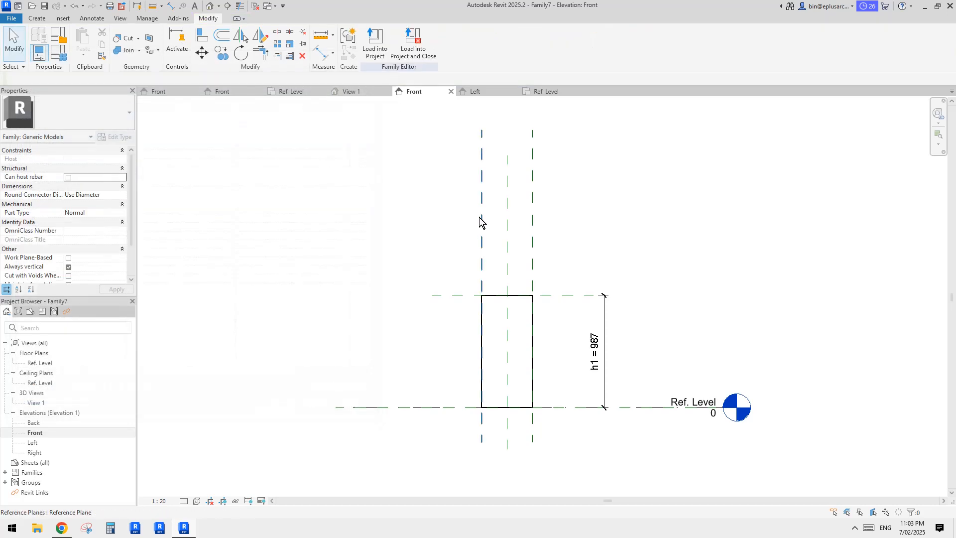
# - Load the leg family Family7 into Family6 and open Family6's Ref. Level floor plan
pyautogui.scroll(1, 461, 164)
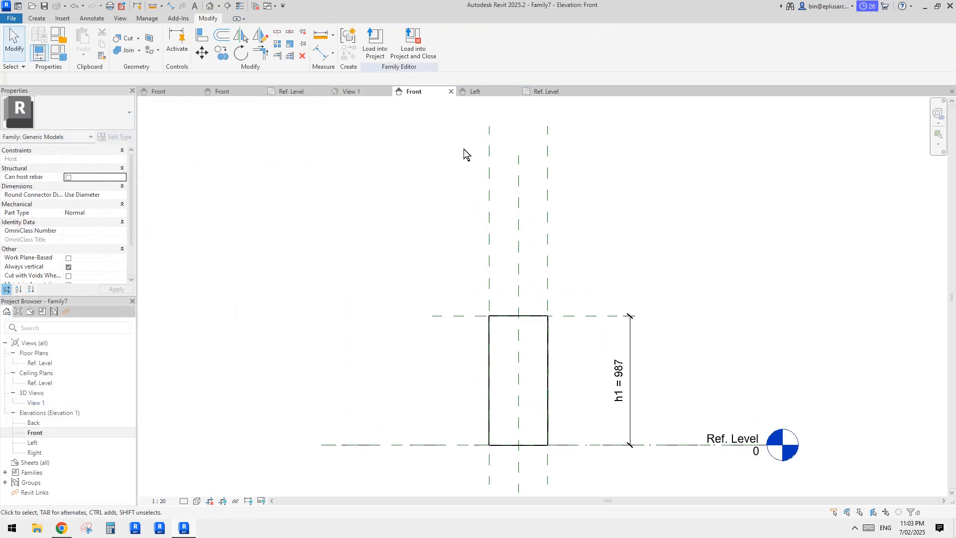
pyautogui.click(375, 45)
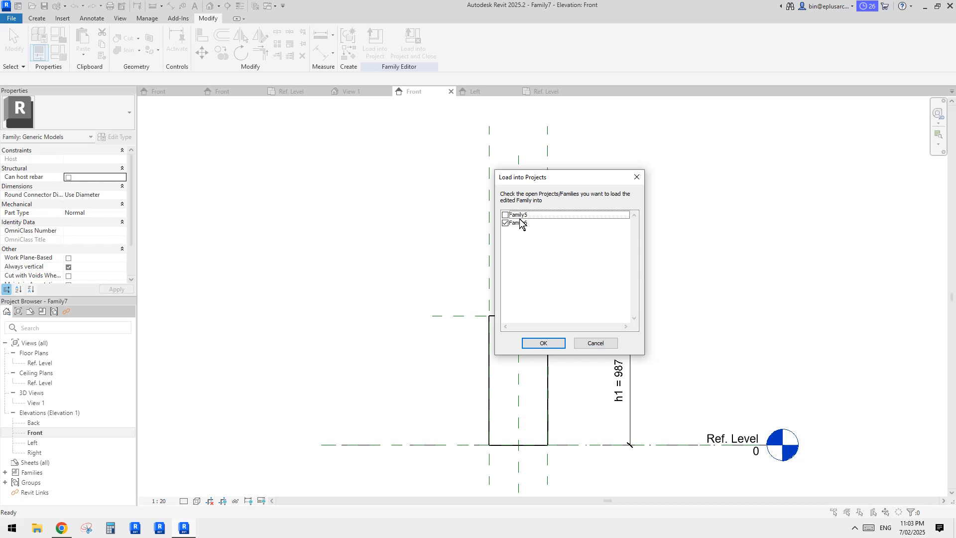
pyautogui.press('Return')
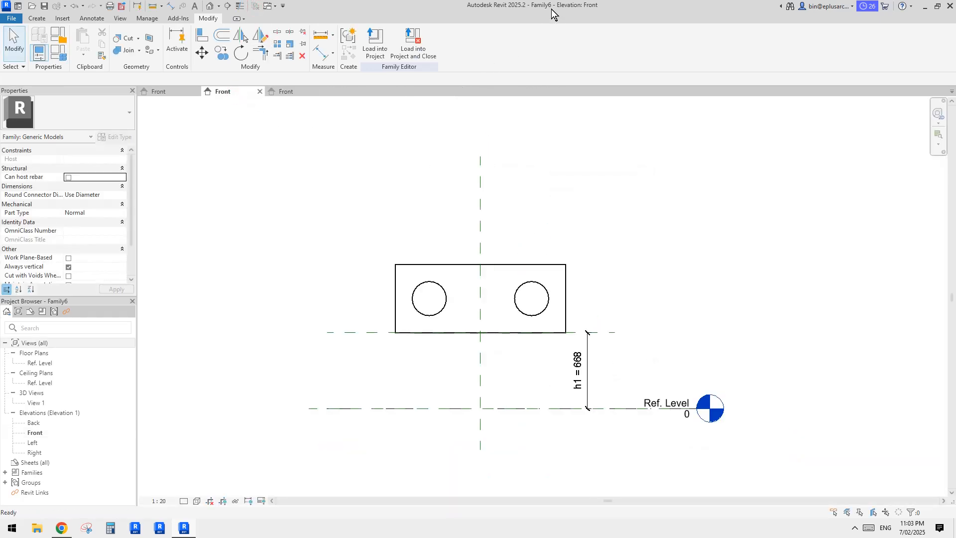
pyautogui.click(288, 92)
pyautogui.click(378, 40)
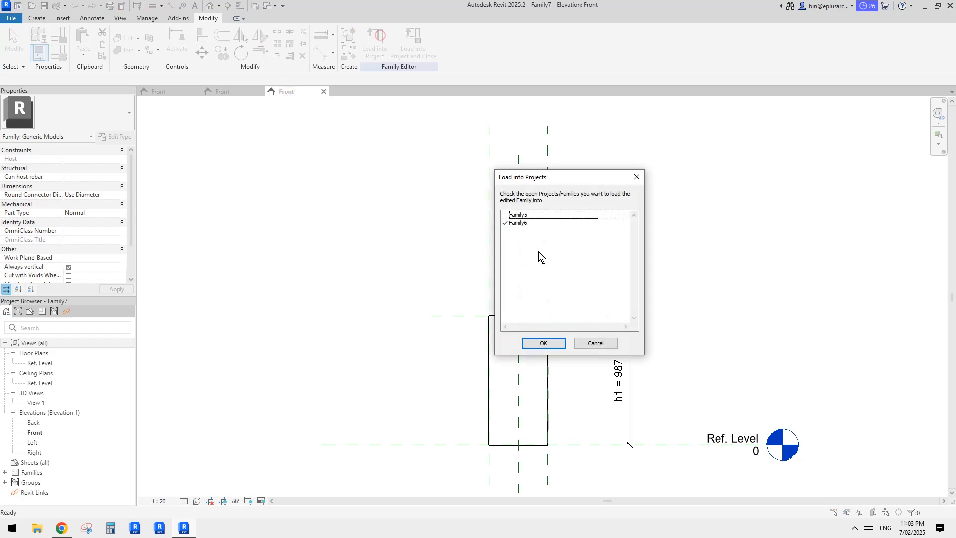
pyautogui.click(541, 343)
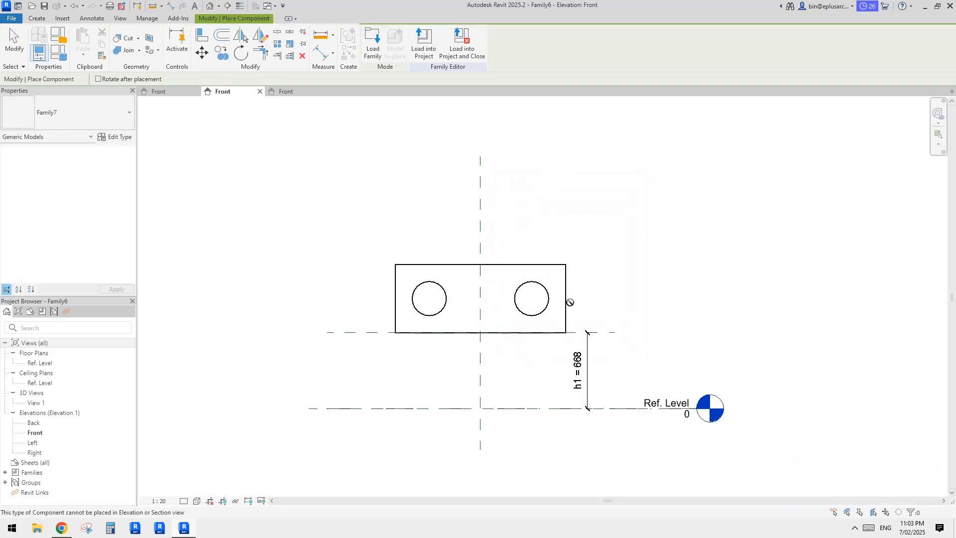
pyautogui.doubleClick(40, 362)
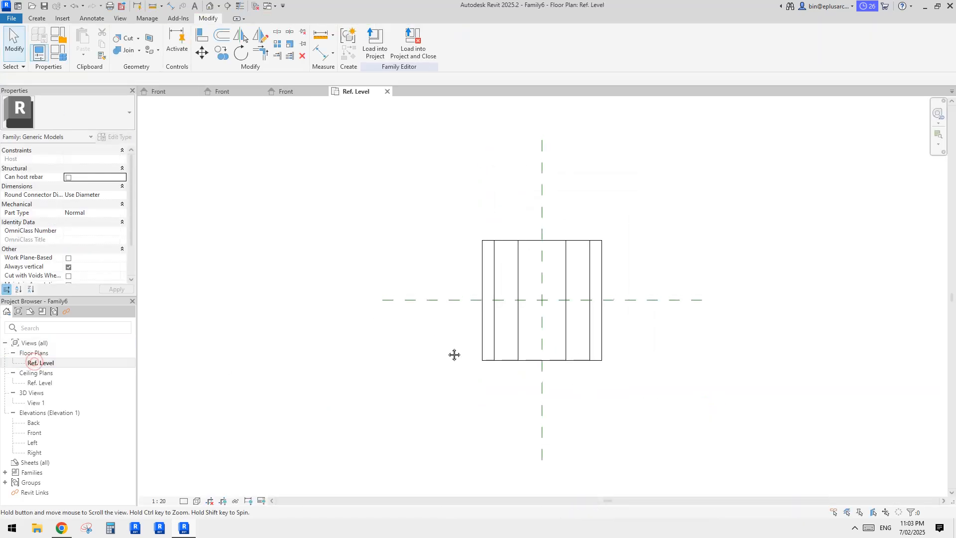
pyautogui.click(37, 18)
pyautogui.click(85, 41)
pyautogui.scroll(2, 559, 299)
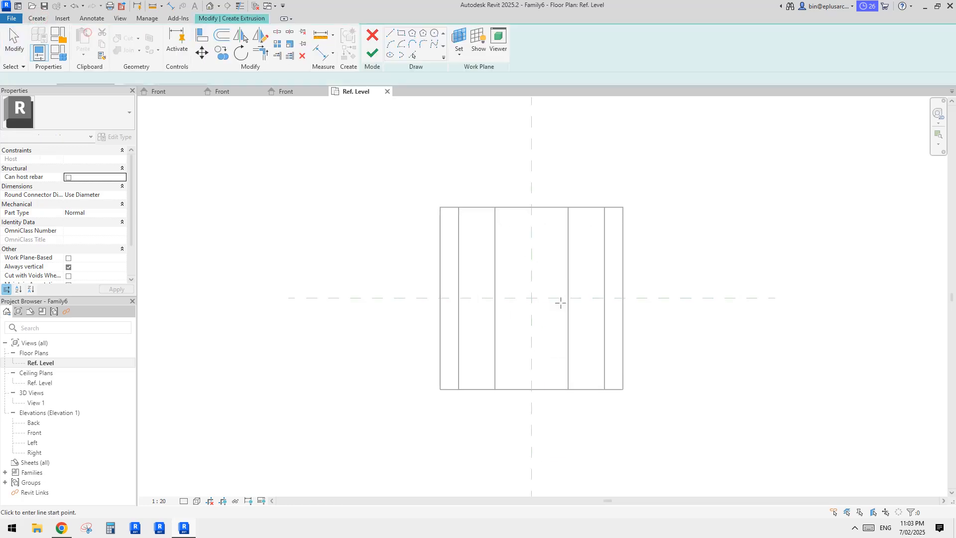
pyautogui.click(470, 233)
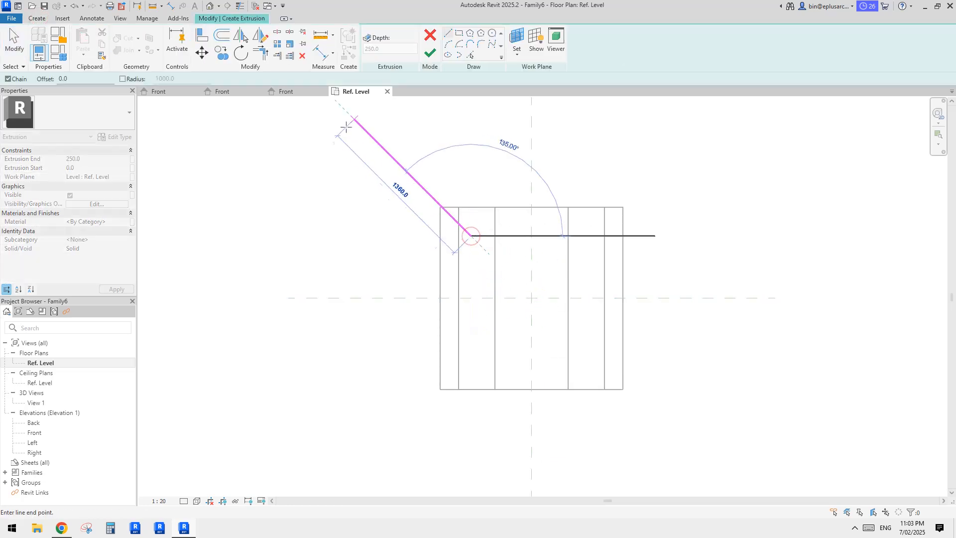
pyautogui.click(430, 36)
# - Place four Family7 leg components in the plan, three inside the body near its corners and one outside the remaining lower-right corner
pyautogui.click(37, 18)
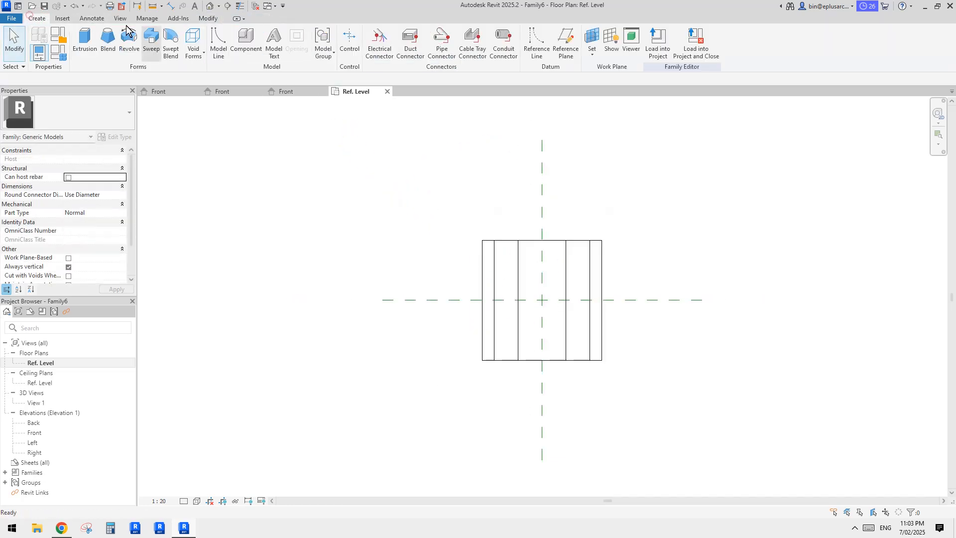
pyautogui.click(245, 39)
pyautogui.click(504, 259)
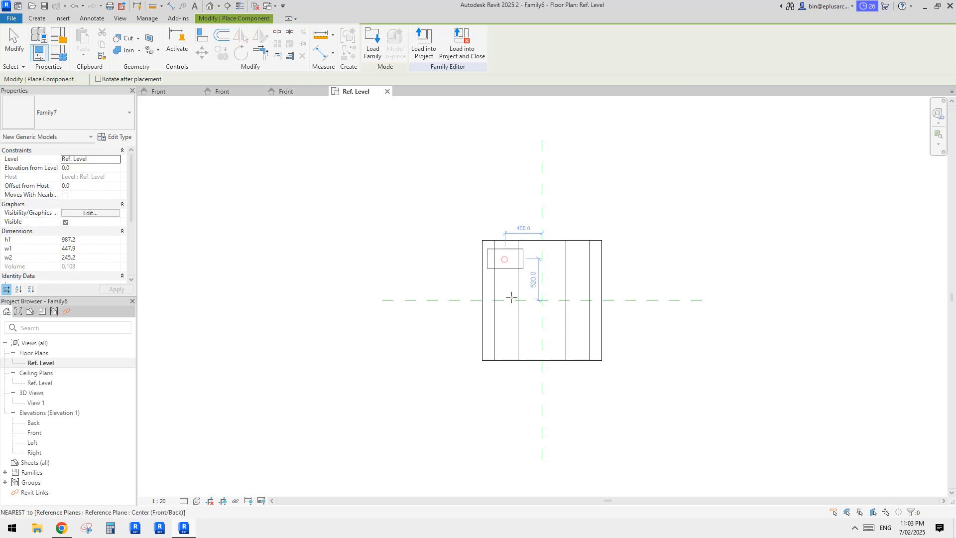
pyautogui.click(505, 342)
pyautogui.click(584, 259)
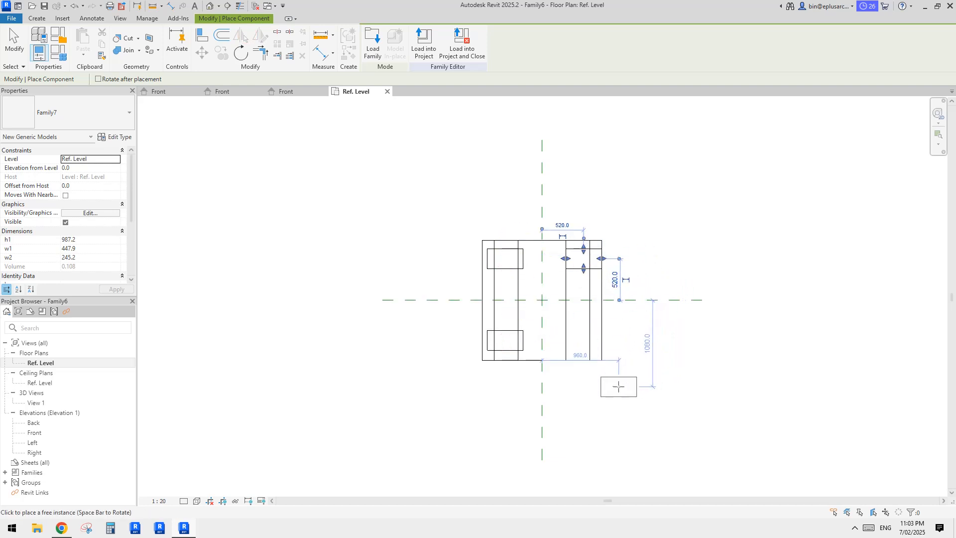
pyautogui.click(616, 385)
pyautogui.scroll(2, 617, 389)
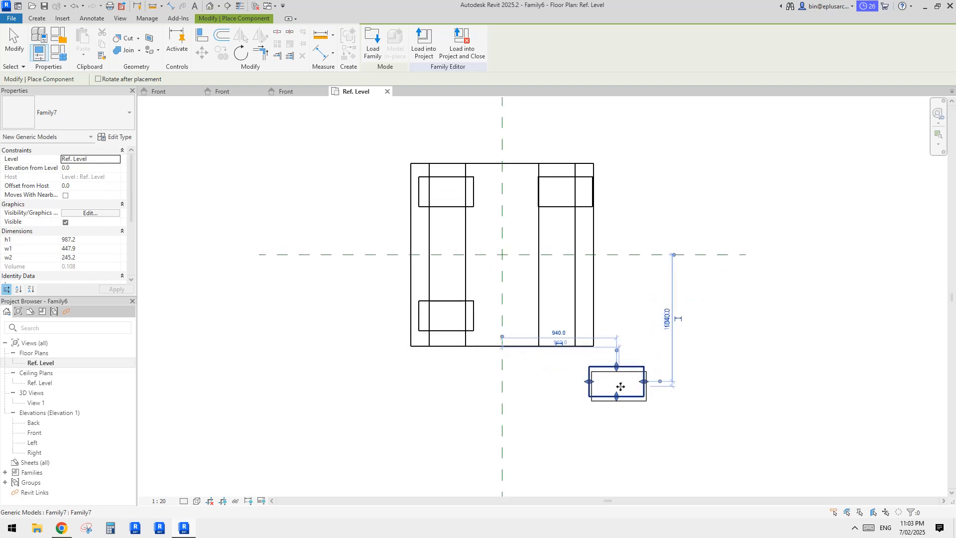
pyautogui.press('Escape')
pyautogui.press('Escape')
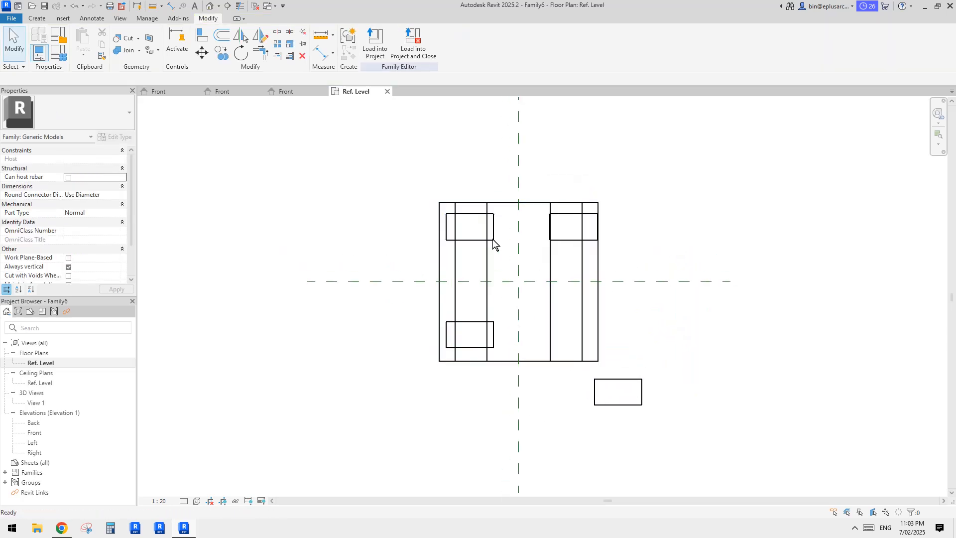
# - Select the three legs inside the body and create a new instance family parameter w3 from their w1 dimension
pyautogui.scroll(1, 471, 251)
pyautogui.click(473, 247)
pyautogui.keyDown('ctrl'); pyautogui.click(587, 248); pyautogui.keyUp('ctrl')
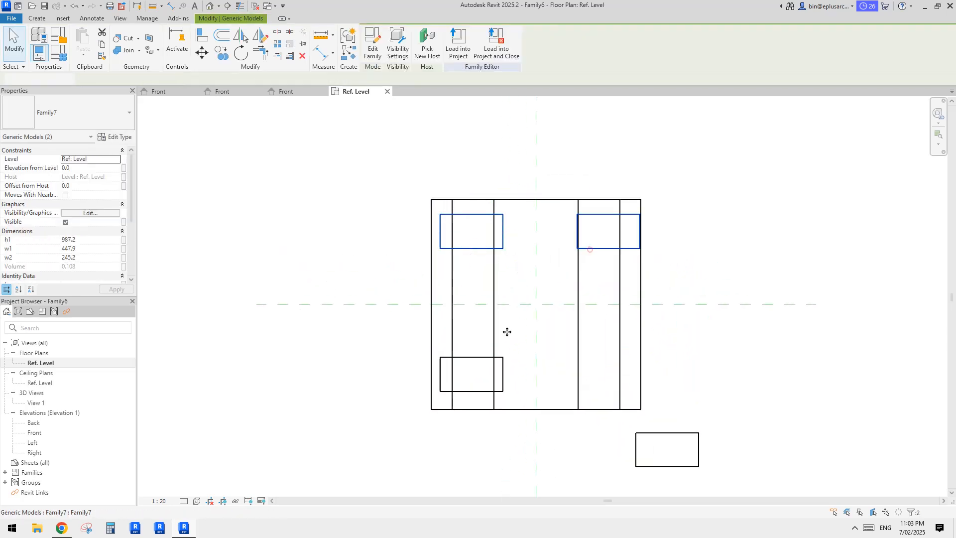
pyautogui.keyDown('ctrl'); pyautogui.click(487, 357); pyautogui.keyUp('ctrl')
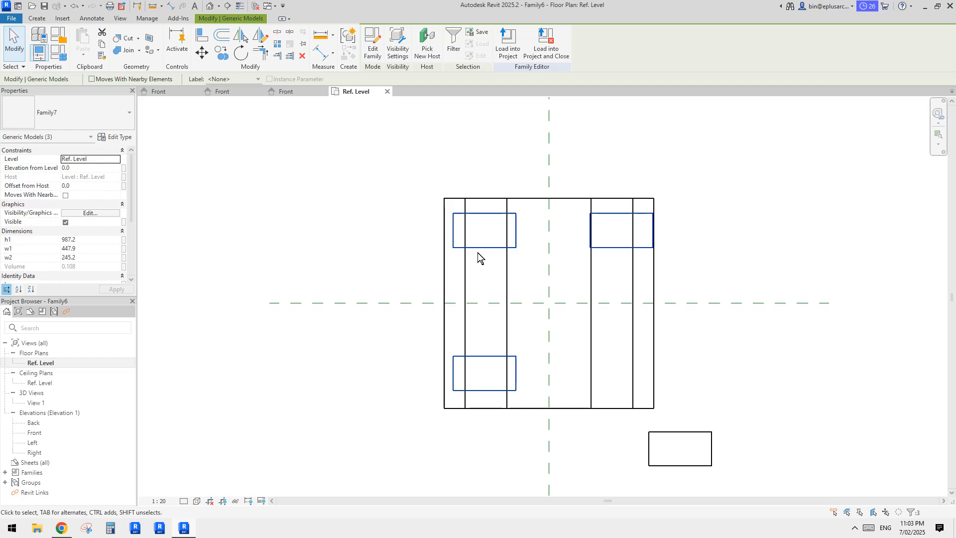
pyautogui.moveTo(477, 252); pyautogui.dragTo(478, 253, button='middle')
pyautogui.click(124, 248)
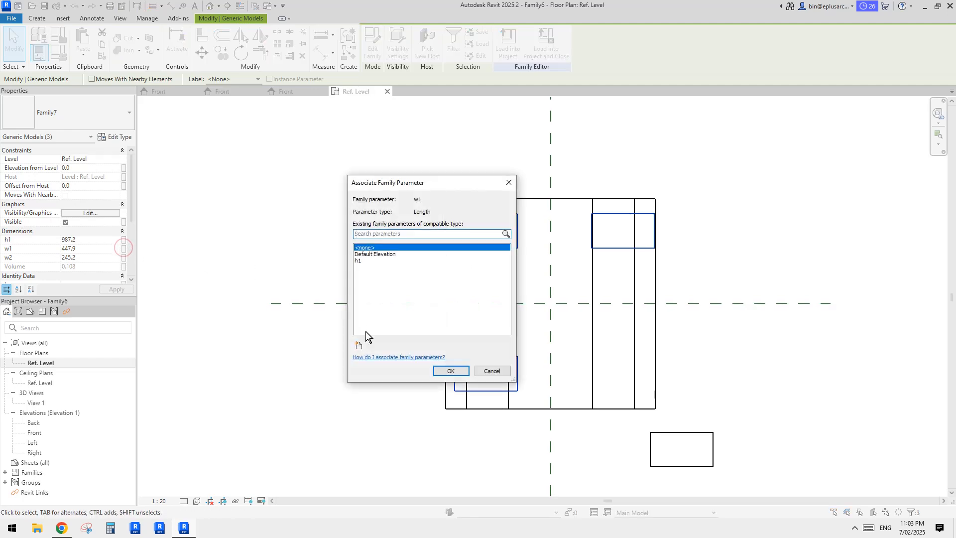
pyautogui.click(358, 345)
pyautogui.write('w')
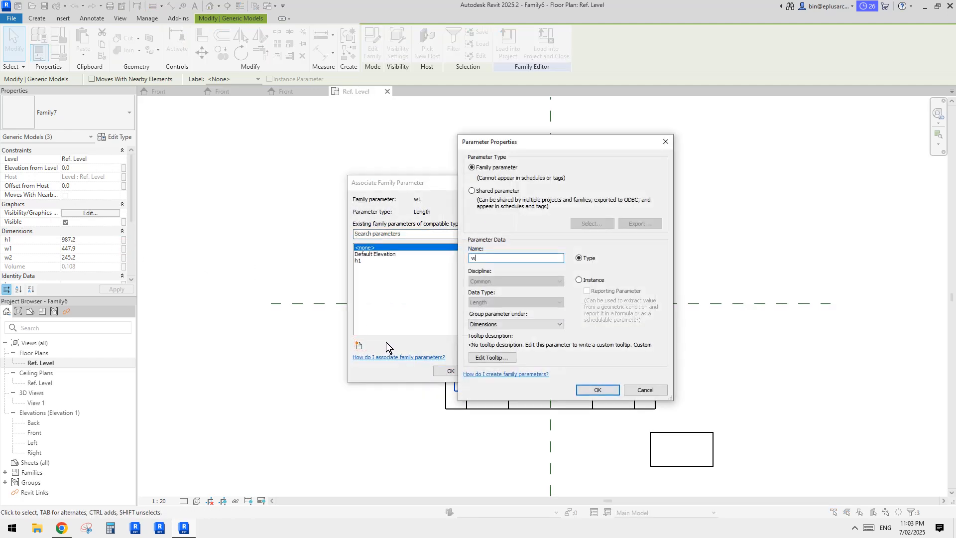
pyautogui.write('3')
pyautogui.click(598, 391)
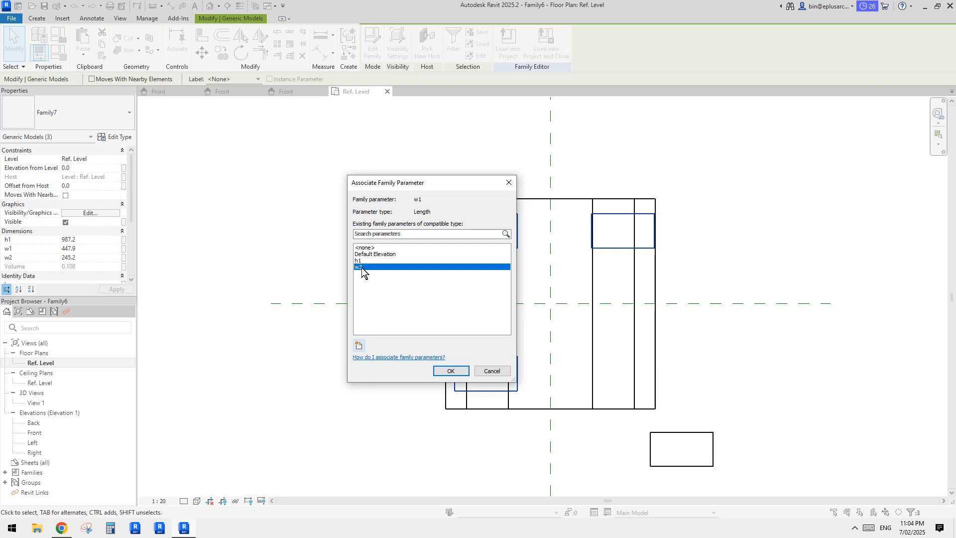
pyautogui.click(491, 370)
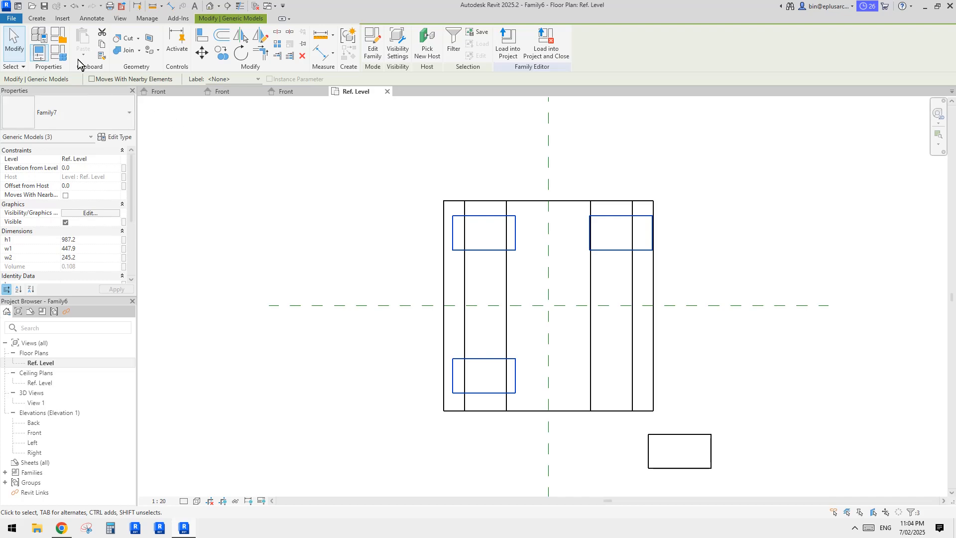
# - Rename the family parameter w3 as c
pyautogui.click(58, 53)
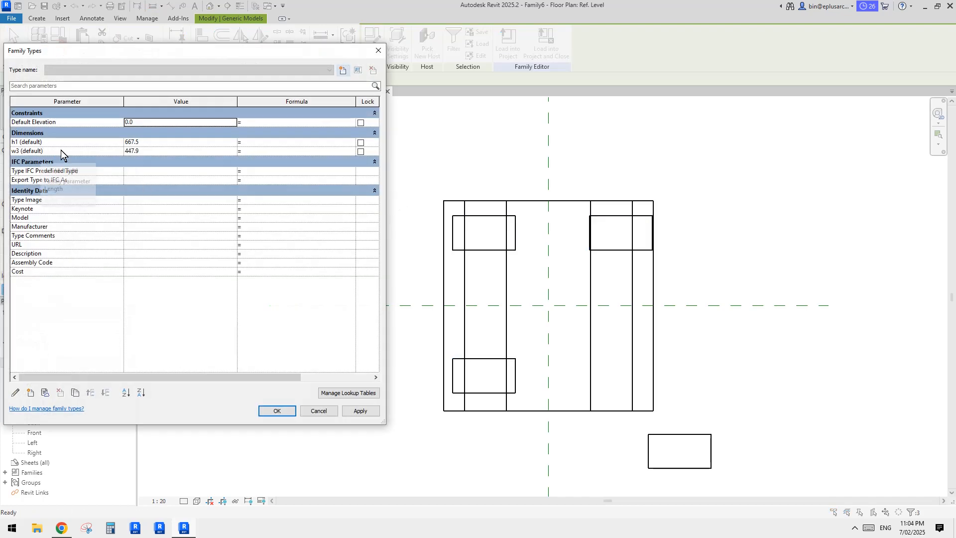
pyautogui.click(60, 151)
pyautogui.click(15, 392)
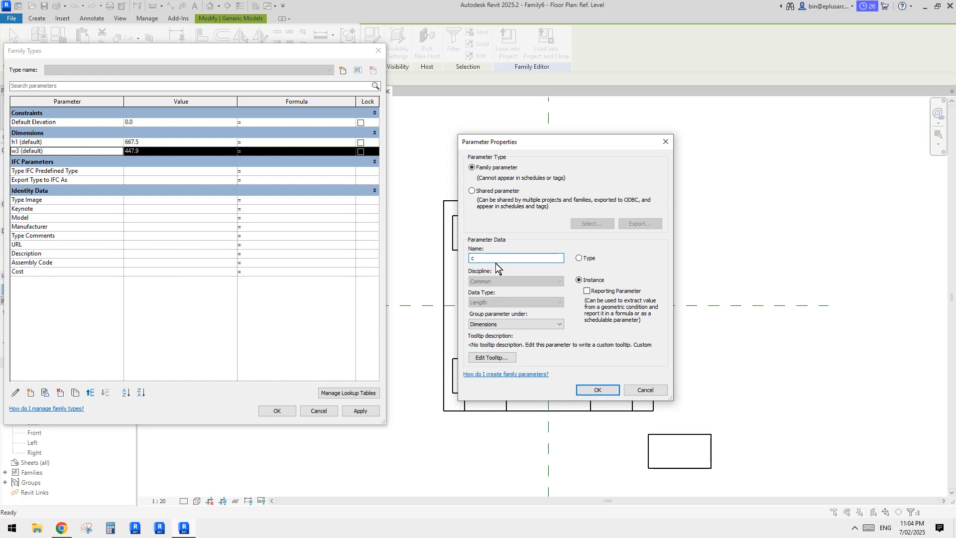
pyautogui.click(598, 389)
pyautogui.click(280, 413)
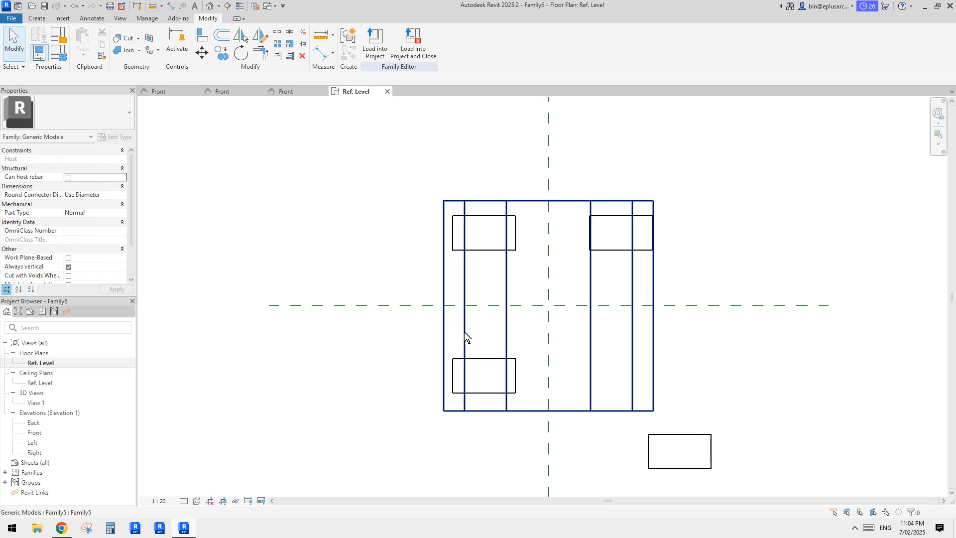
# - Associate both the w1 and w2 dimensions of the three legs inside the body with the family parameter cw
pyautogui.click(509, 253)
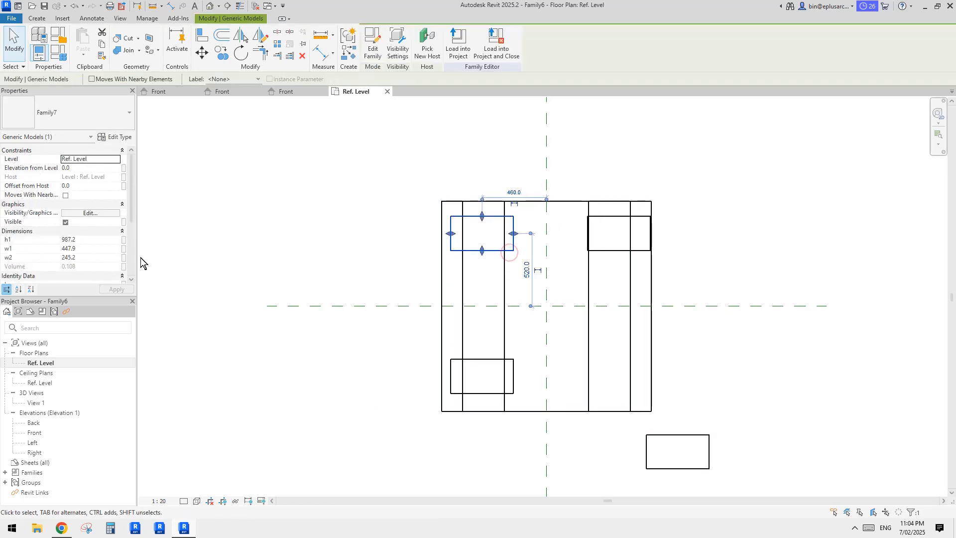
pyautogui.keyDown('ctrl'); pyautogui.click(503, 375); pyautogui.keyUp('ctrl')
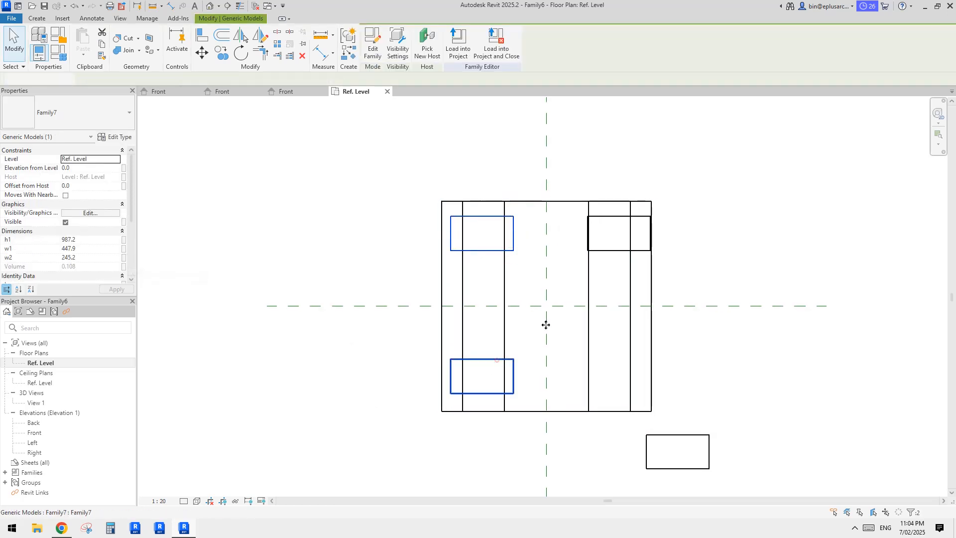
pyautogui.keyDown('ctrl'); pyautogui.click(603, 216); pyautogui.keyUp('ctrl')
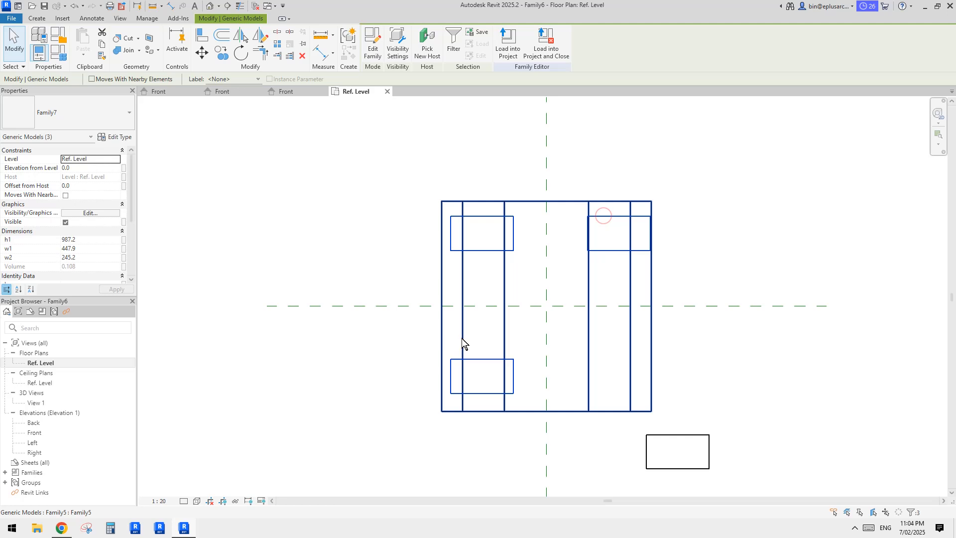
pyautogui.click(125, 248)
pyautogui.press('Down')
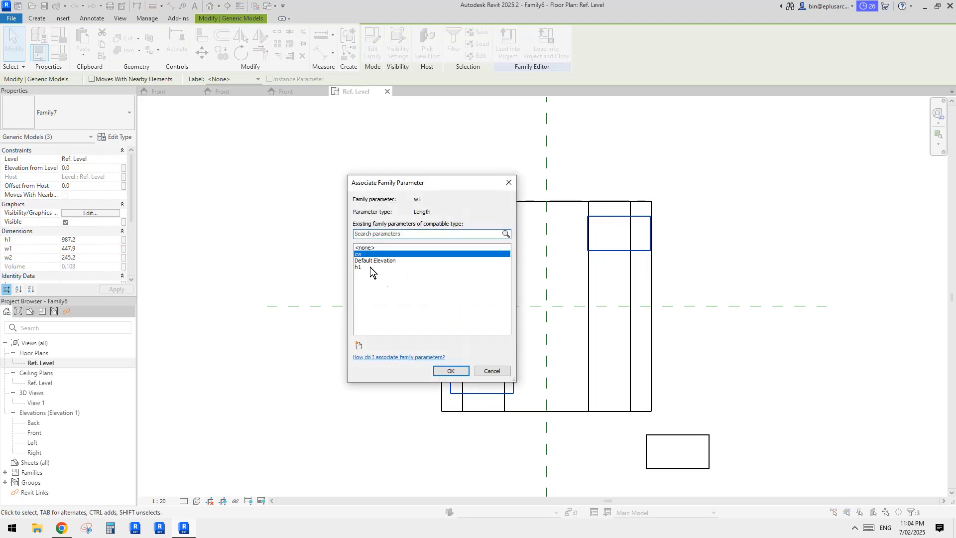
pyautogui.click(451, 371)
pyautogui.click(124, 258)
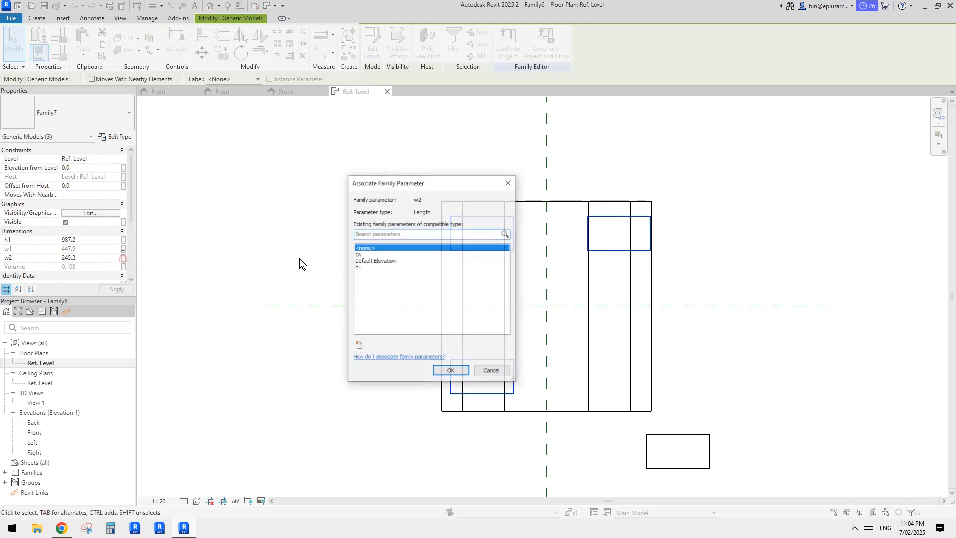
pyautogui.click(365, 255)
pyautogui.click(457, 369)
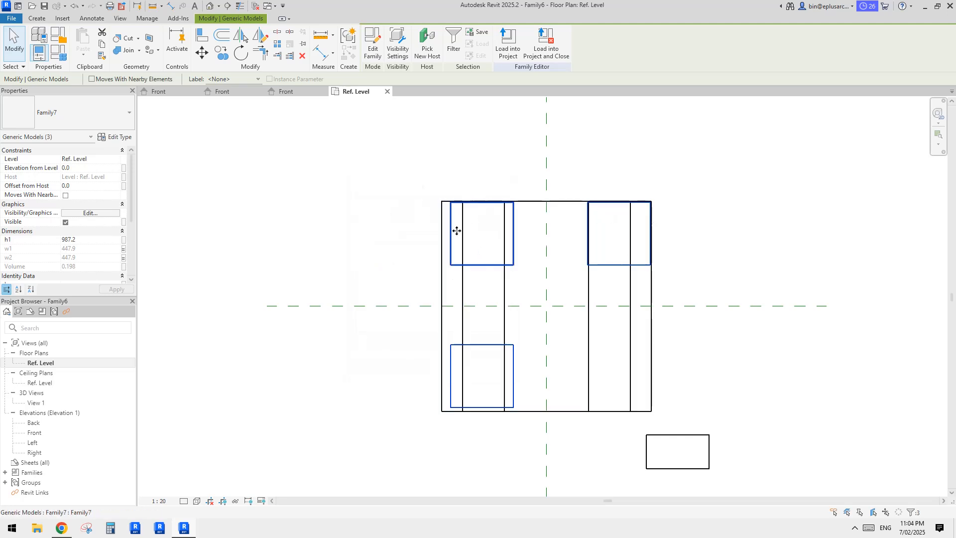
pyautogui.click(330, 248)
# - Select the three legs under the body in the 3D view and associate their h1 dimension with the family parameter h1
pyautogui.click(453, 264)
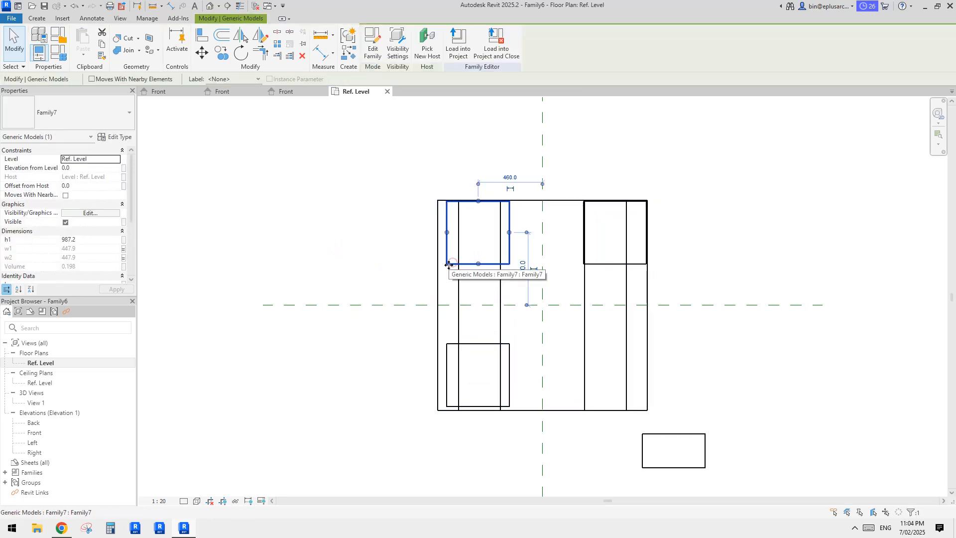
pyautogui.doubleClick(35, 432)
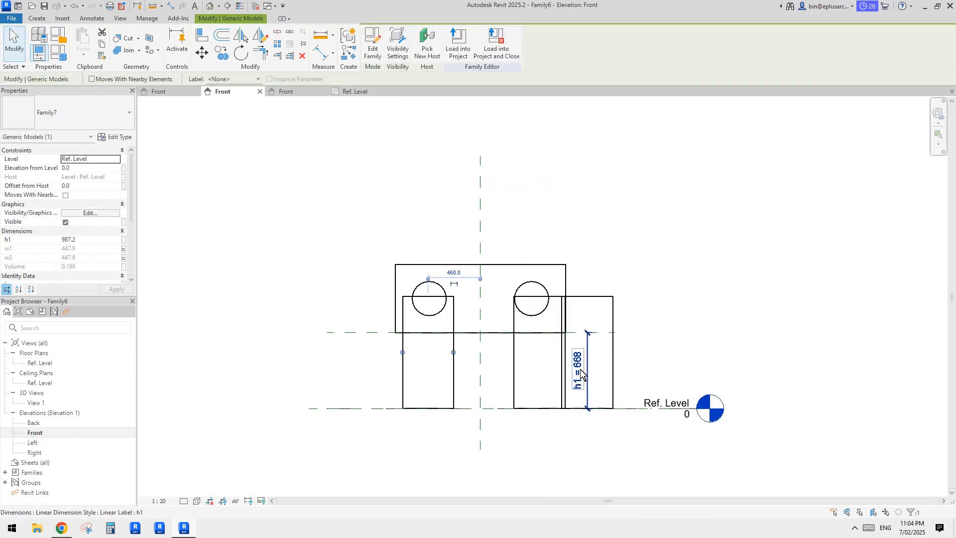
pyautogui.click(210, 6)
pyautogui.moveTo(546, 323); pyautogui.dragTo(602, 250, button='middle')
pyautogui.click(522, 306)
pyautogui.keyDown('ctrl'); pyautogui.click(495, 323); pyautogui.keyUp('ctrl')
pyautogui.keyDown('ctrl'); pyautogui.click(667, 317); pyautogui.keyUp('ctrl')
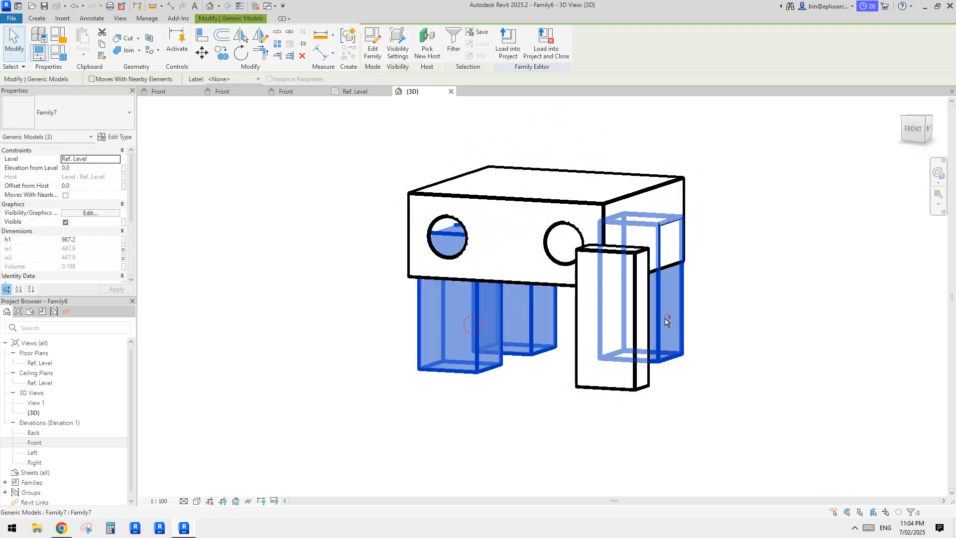
pyautogui.click(124, 240)
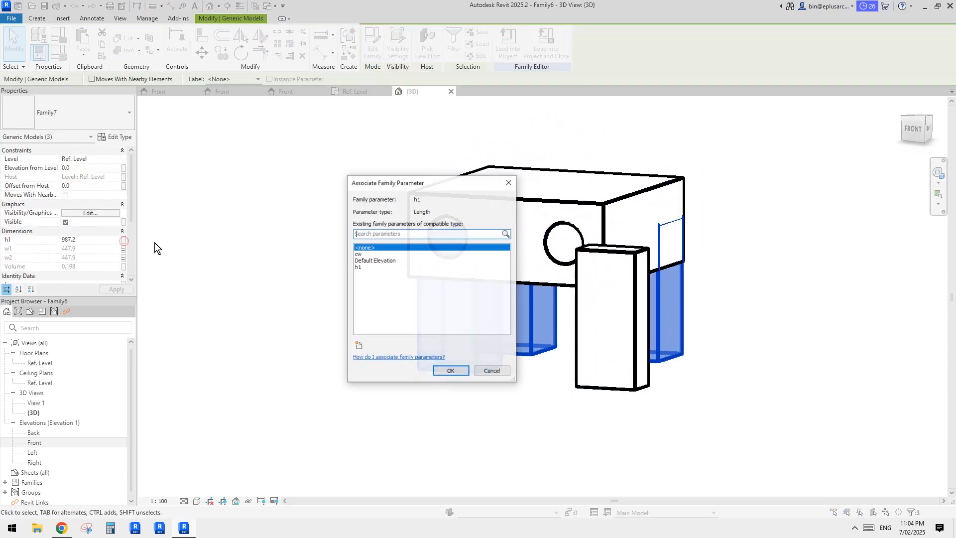
pyautogui.click(360, 268)
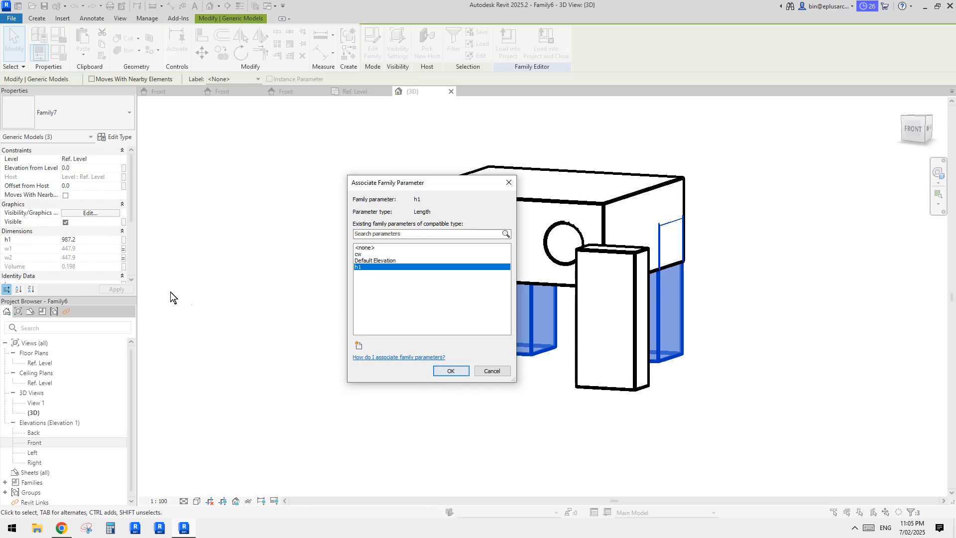
pyautogui.click(445, 371)
pyautogui.click(517, 417)
pyautogui.keyDown('shift'); pyautogui.moveTo(635, 420); pyautogui.dragTo(696, 318, button='middle'); pyautogui.keyUp('shift')
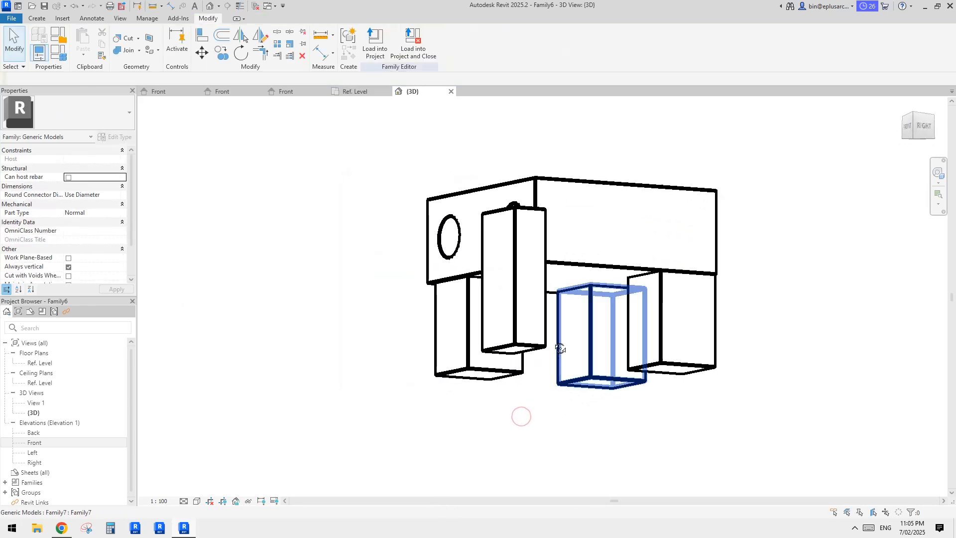
pyautogui.click(709, 304)
pyautogui.keyDown('shift'); pyautogui.moveTo(679, 267); pyautogui.dragTo(286, 383, button='middle'); pyautogui.keyUp('shift')
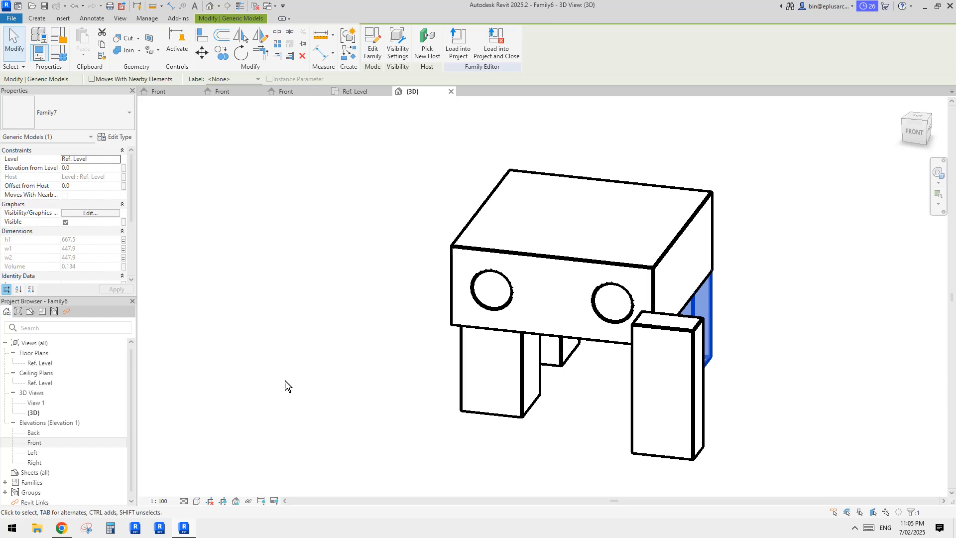
# - In the Ref. Level plan, align the upper-left leg's left edge with the body's left edge and lock the alignment
pyautogui.doubleClick(40, 363)
pyautogui.press('Escape')
pyautogui.moveTo(467, 227); pyautogui.dragTo(471, 240, button='middle')
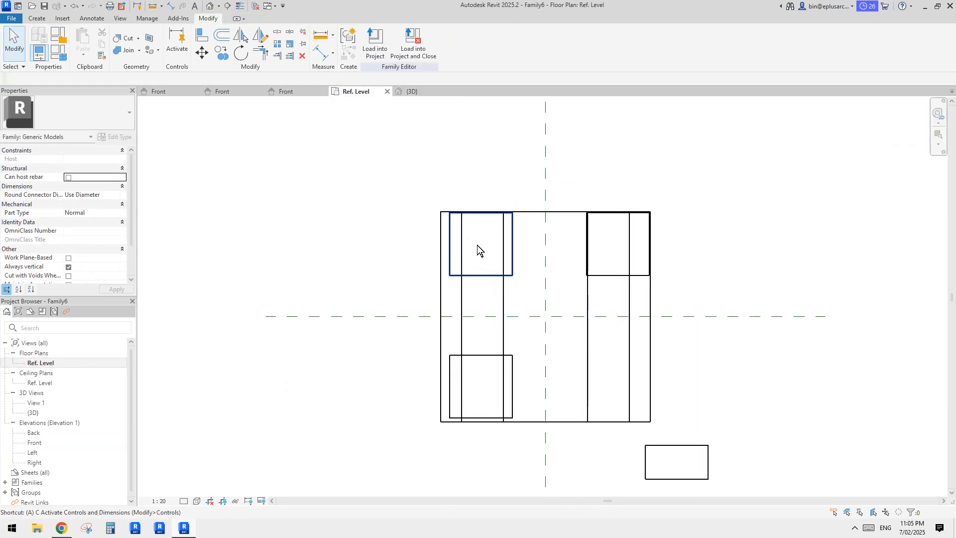
pyautogui.press('a')
pyautogui.press('l')
pyautogui.click(442, 246)
pyautogui.click(451, 235)
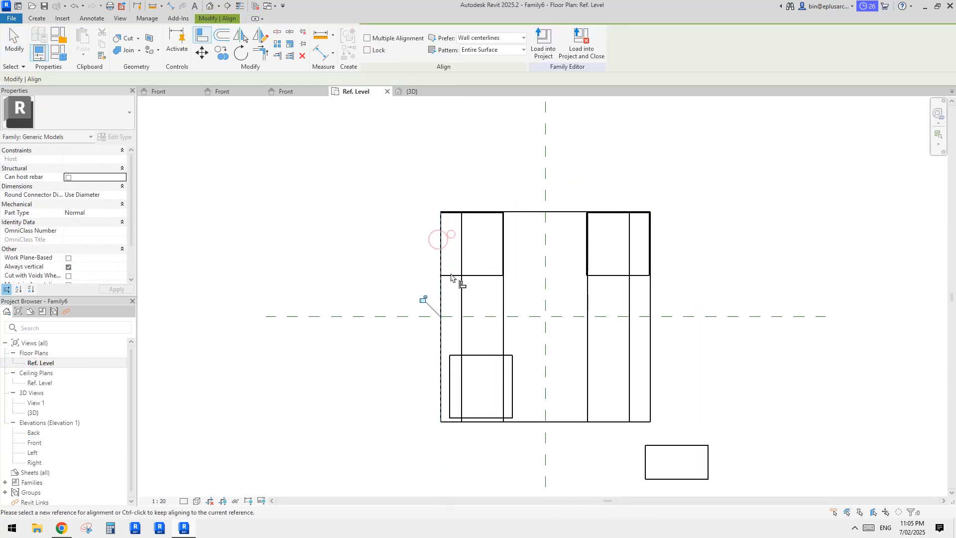
pyautogui.click(423, 299)
pyautogui.moveTo(787, 422); pyautogui.dragTo(735, 340)
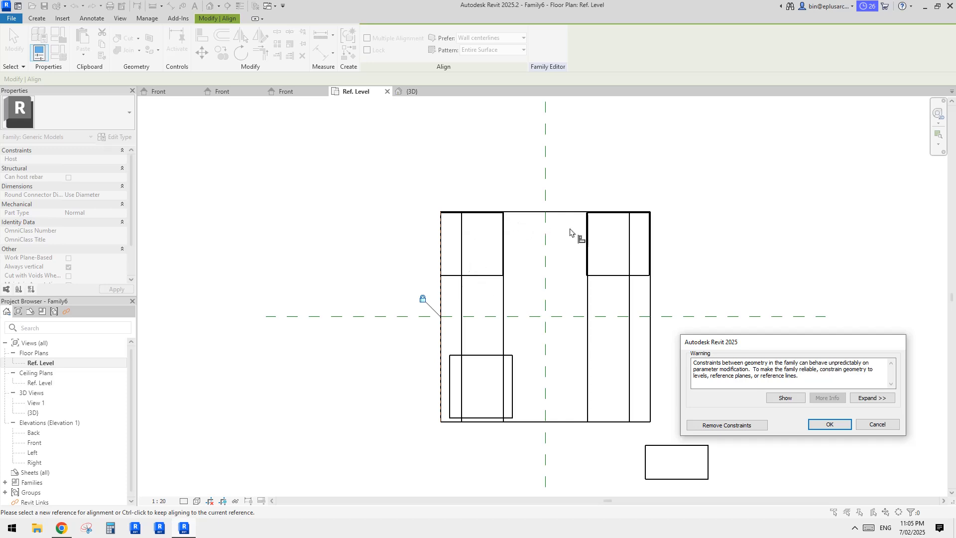
pyautogui.click(829, 424)
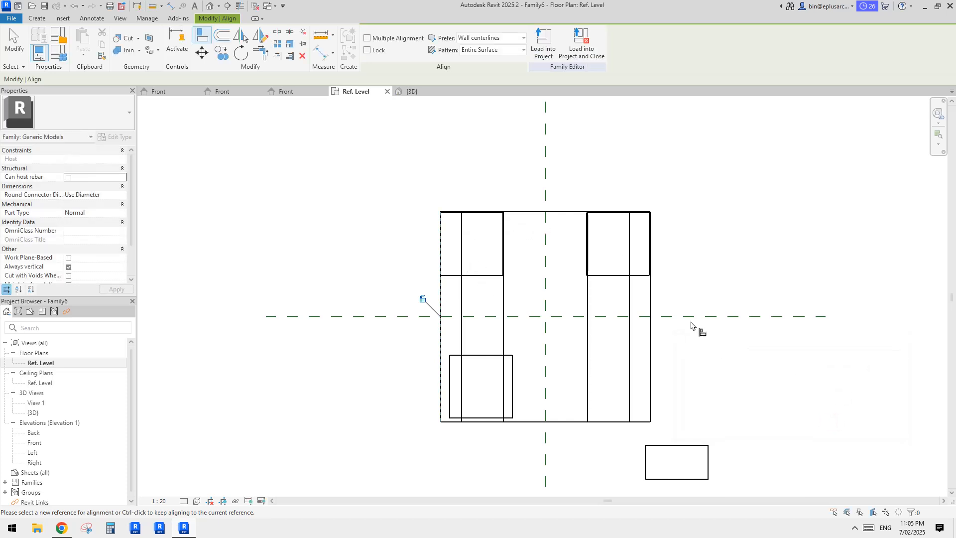
# - Show thin lines, then align the upper-left leg's upper edge with the body's upper edge and lock it
pyautogui.scroll(4, 497, 222)
pyautogui.moveTo(527, 215); pyautogui.dragTo(531, 222, button='middle')
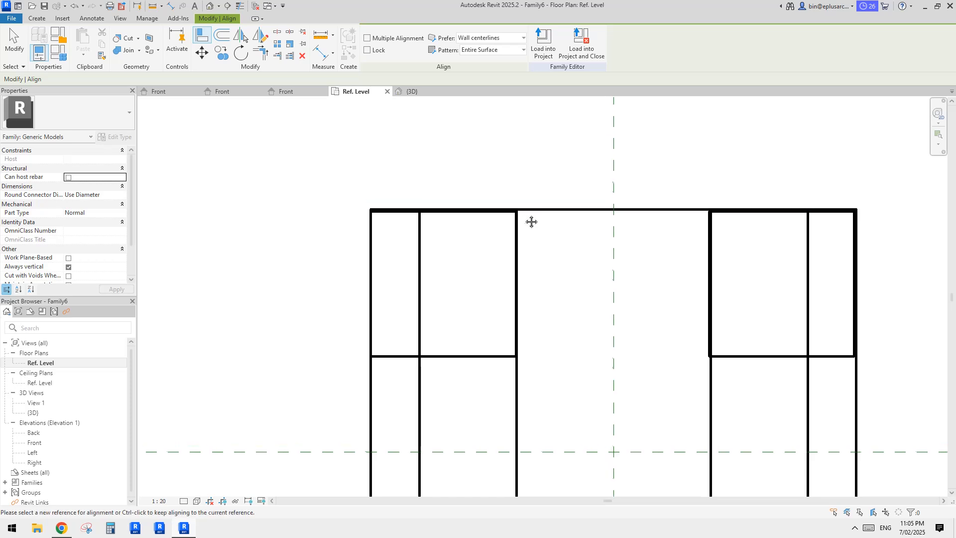
pyautogui.press('a')
pyautogui.press('l')
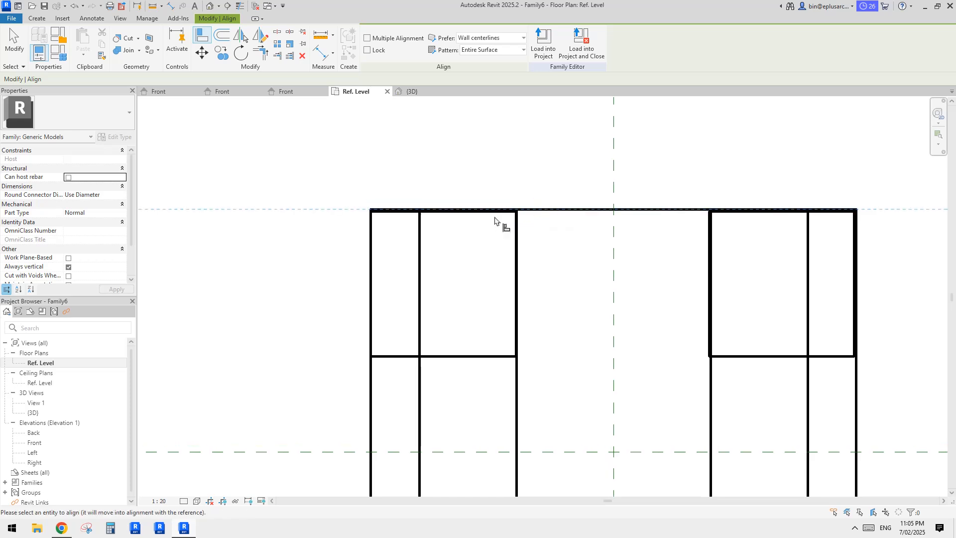
pyautogui.scroll(1, 494, 219)
pyautogui.press('Escape')
pyautogui.press('Escape')
pyautogui.press('t')
pyautogui.press('l')
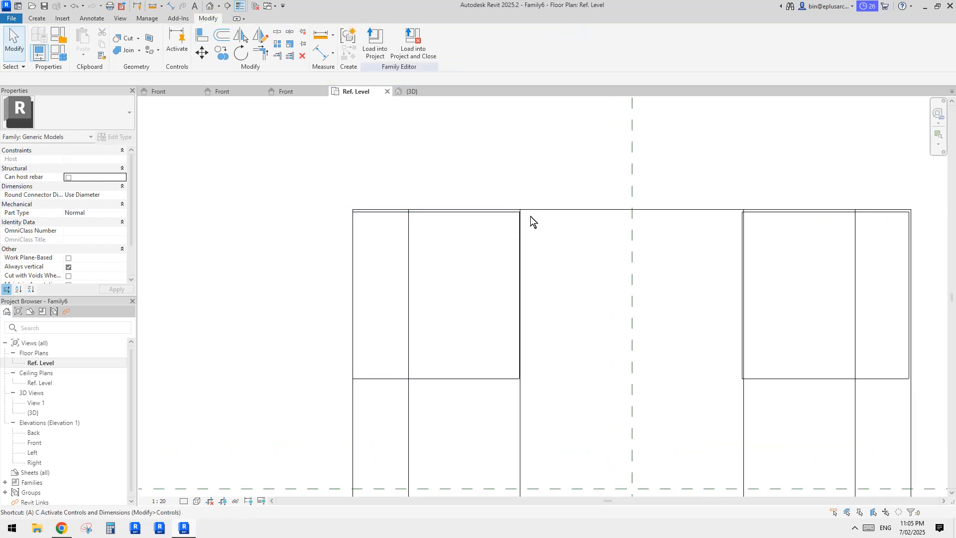
pyautogui.scroll(1, 530, 216)
pyautogui.press('a')
pyautogui.press('l')
pyautogui.click(540, 204)
pyautogui.scroll(-1, 492, 215)
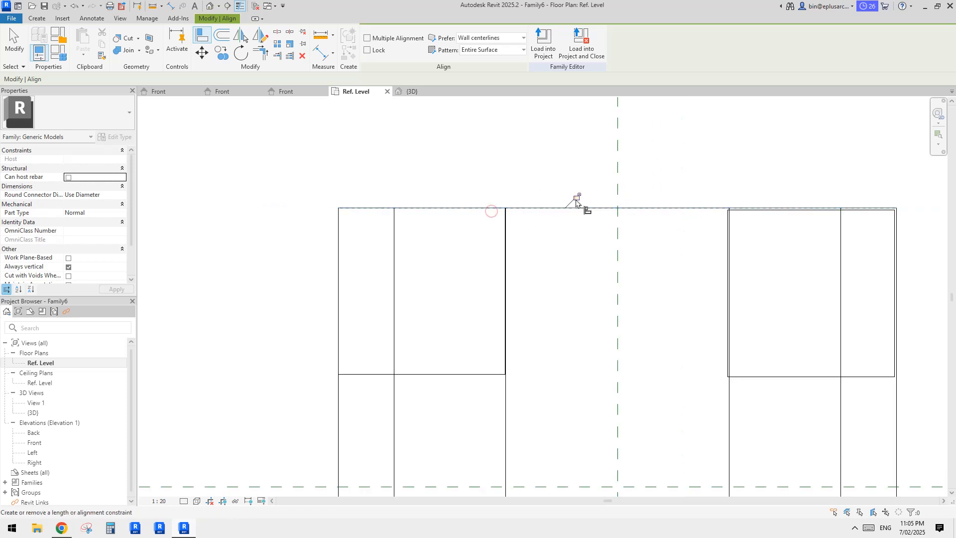
pyautogui.click(635, 190)
pyautogui.click(827, 422)
# - Align the upper-right leg with the body's upper and right edges, locking both alignments
pyautogui.moveTo(764, 252); pyautogui.dragTo(589, 211, button='middle')
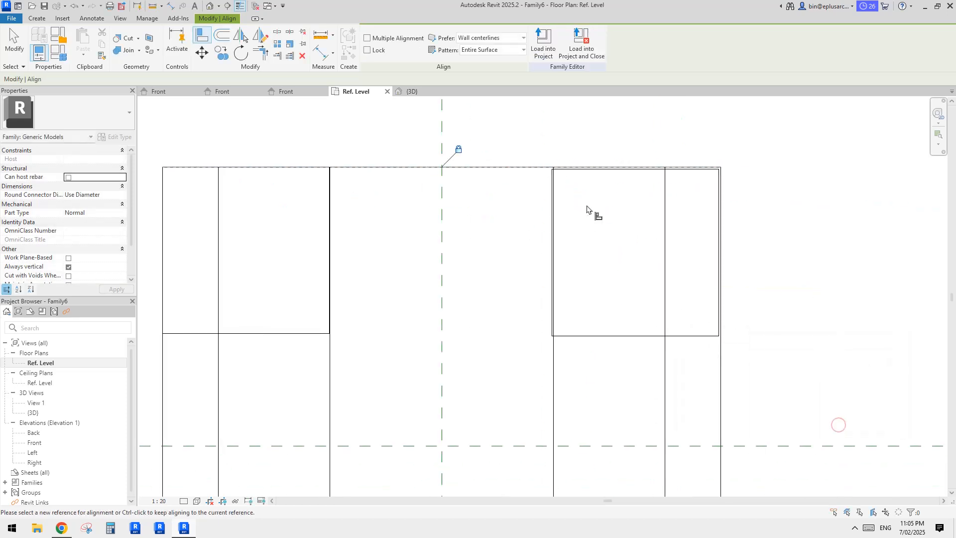
pyautogui.click(528, 167)
pyautogui.click(578, 169)
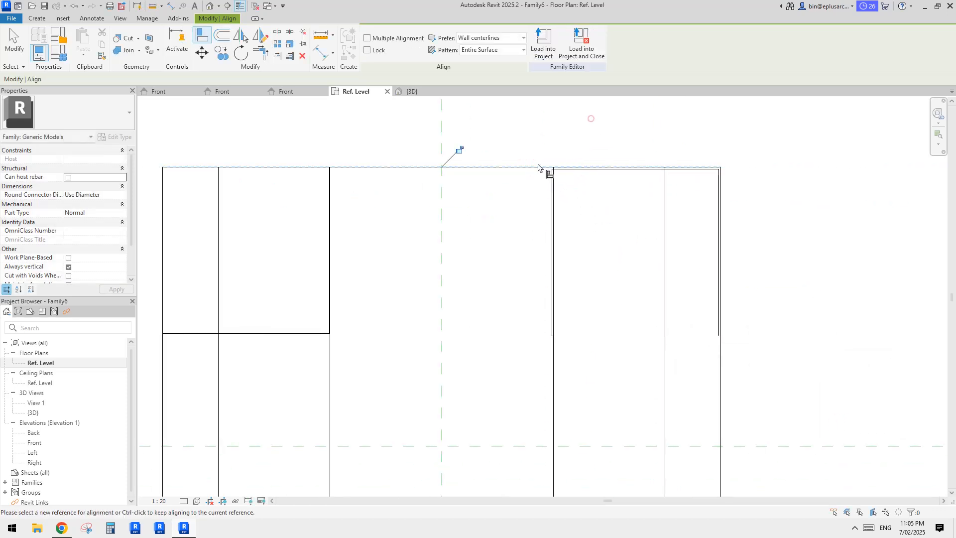
pyautogui.click(460, 149)
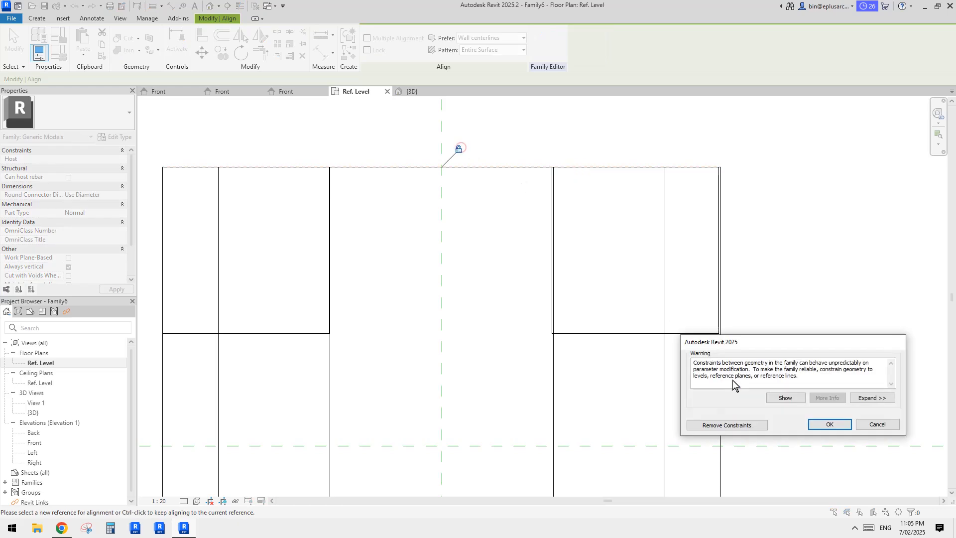
pyautogui.click(816, 422)
pyautogui.click(721, 351)
pyautogui.click(716, 313)
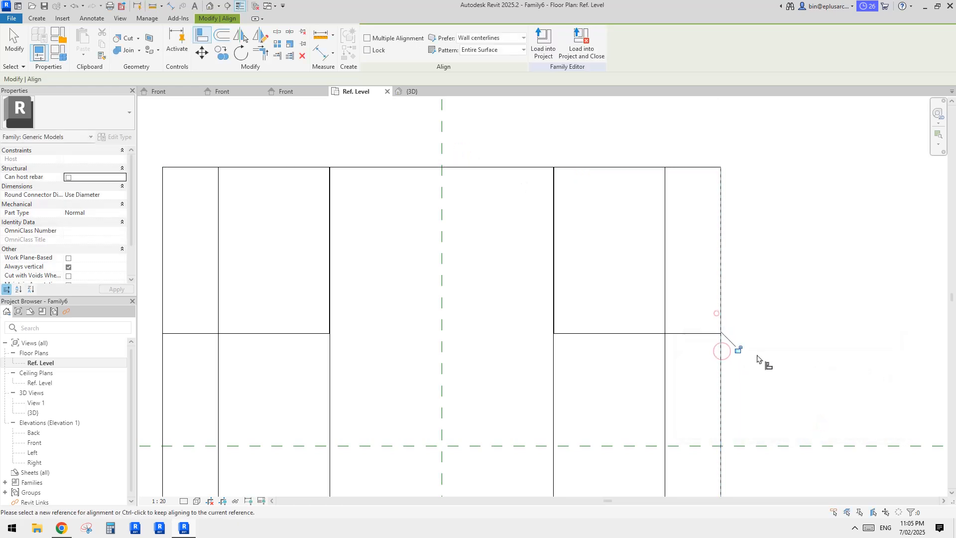
pyautogui.click(740, 349)
pyautogui.click(818, 423)
# - Align the lower-left leg with the body's left and lower edges, locking both alignments
pyautogui.scroll(-3, 623, 375)
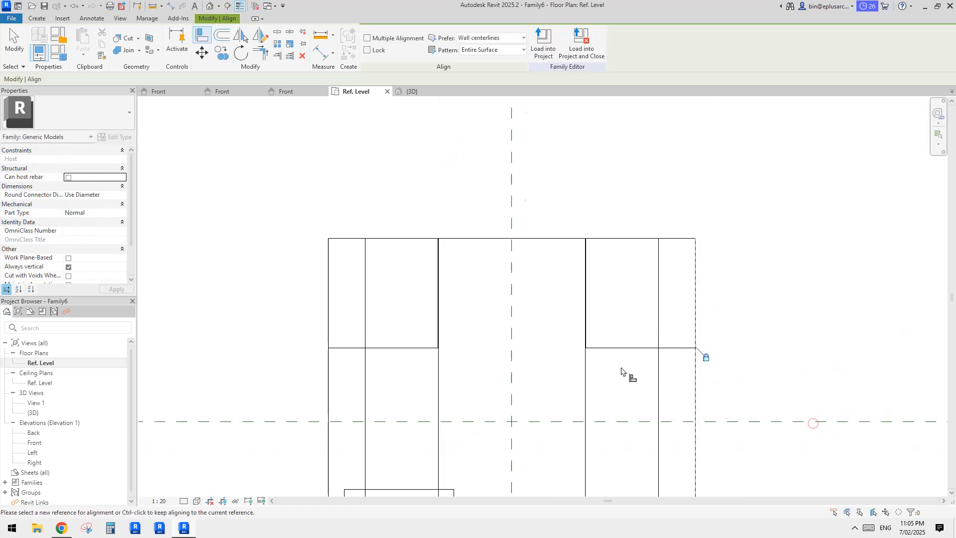
pyautogui.click(486, 371)
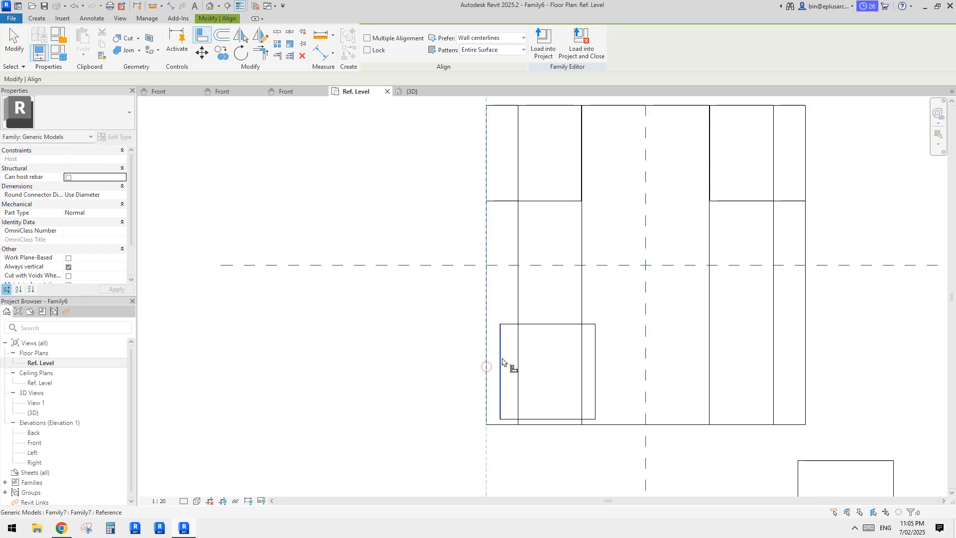
pyautogui.click(500, 363)
pyautogui.click(468, 248)
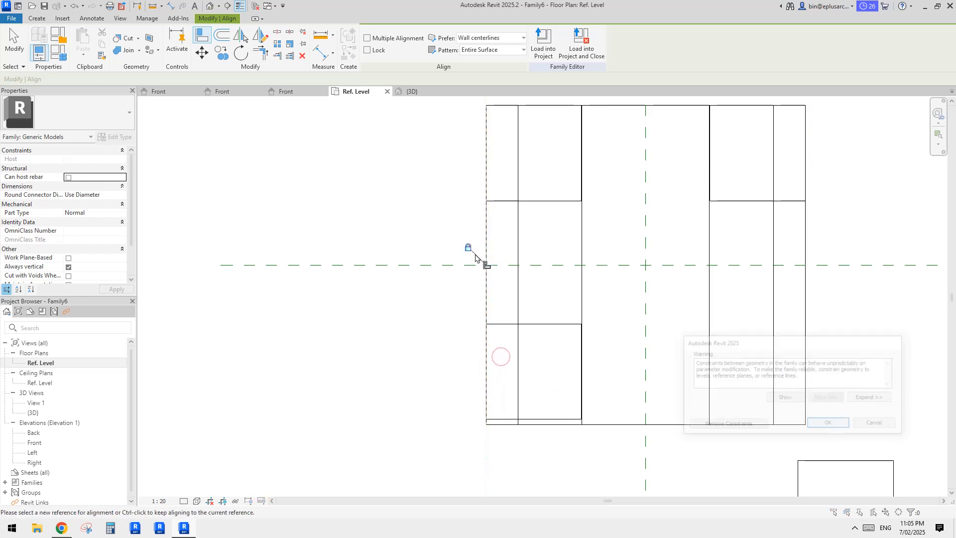
pyautogui.click(744, 425)
pyautogui.click(590, 424)
pyautogui.click(576, 420)
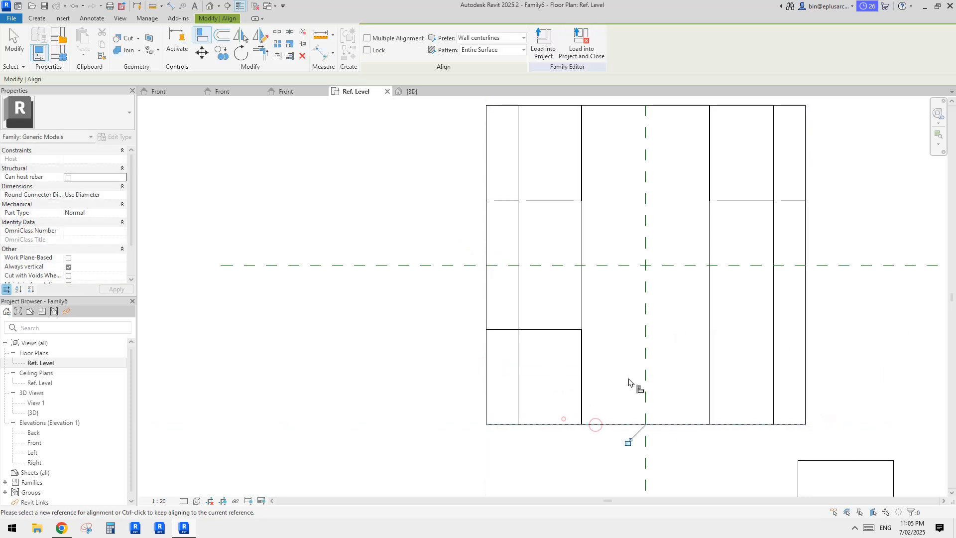
pyautogui.click(628, 442)
pyautogui.click(826, 424)
pyautogui.scroll(-2, 718, 395)
pyautogui.moveTo(737, 353); pyautogui.dragTo(533, 264, button='middle')
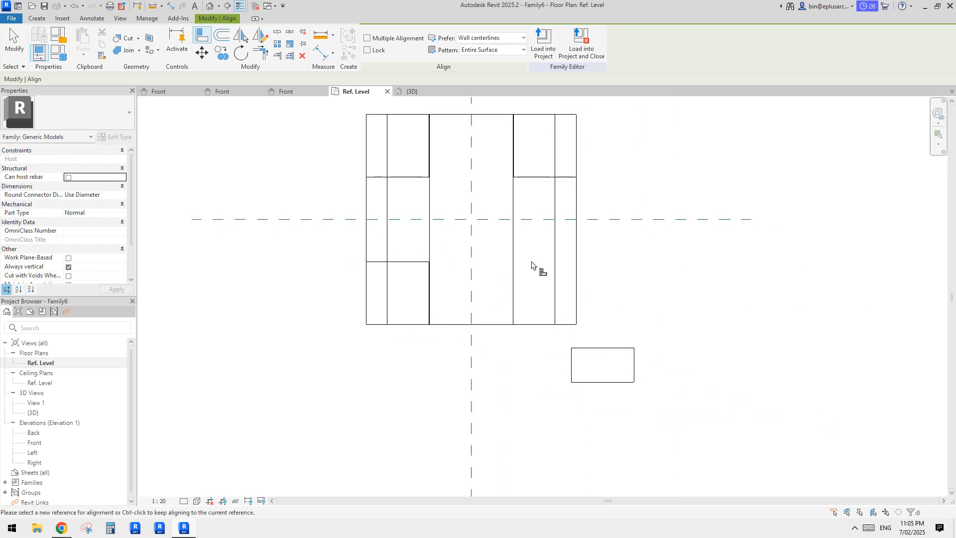
pyautogui.press('Escape')
# - Try rotating the separate leg outside the body by 45 degrees in the 3D view, and undo the rotation
pyautogui.click(607, 350)
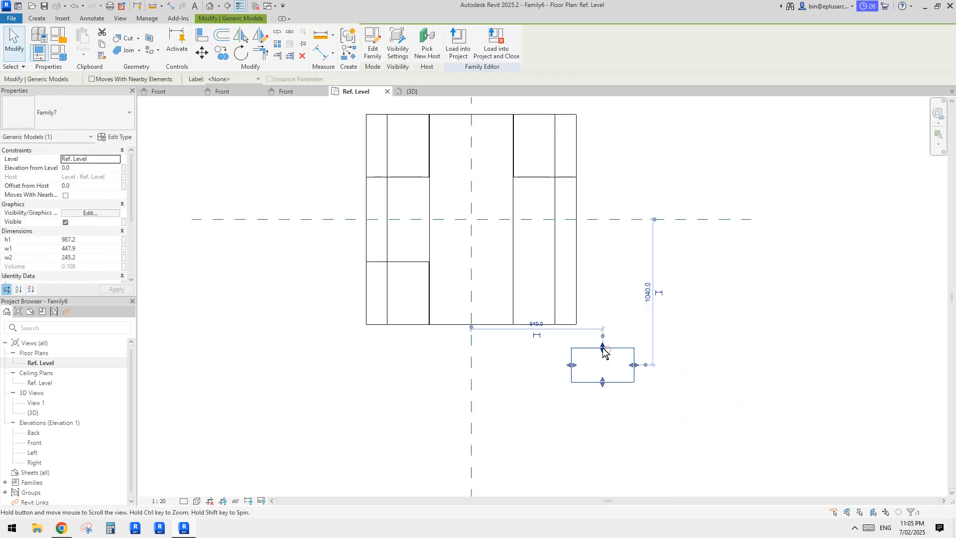
pyautogui.click(210, 8)
pyautogui.scroll(-1, 669, 288)
pyautogui.keyDown('shift'); pyautogui.moveTo(628, 326); pyautogui.dragTo(708, 344, button='middle'); pyautogui.keyUp('shift')
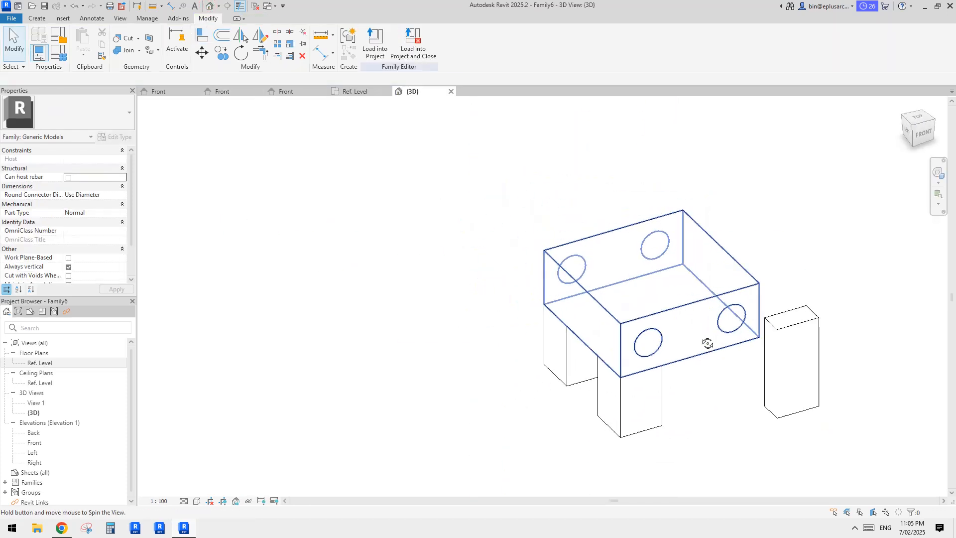
pyautogui.click(778, 345)
pyautogui.moveTo(797, 344); pyautogui.dragTo(573, 311, button='middle')
pyautogui.scroll(1, 598, 275)
pyautogui.press('r')
pyautogui.press('o')
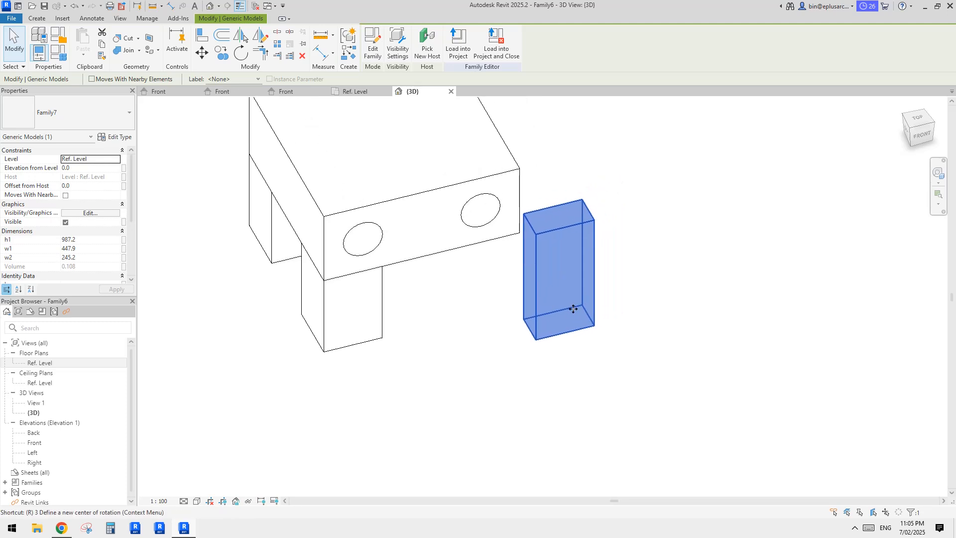
pyautogui.click(691, 313)
pyautogui.moveTo(685, 278); pyautogui.dragTo(680, 295, button='middle')
pyautogui.write('45')
pyautogui.press('Return')
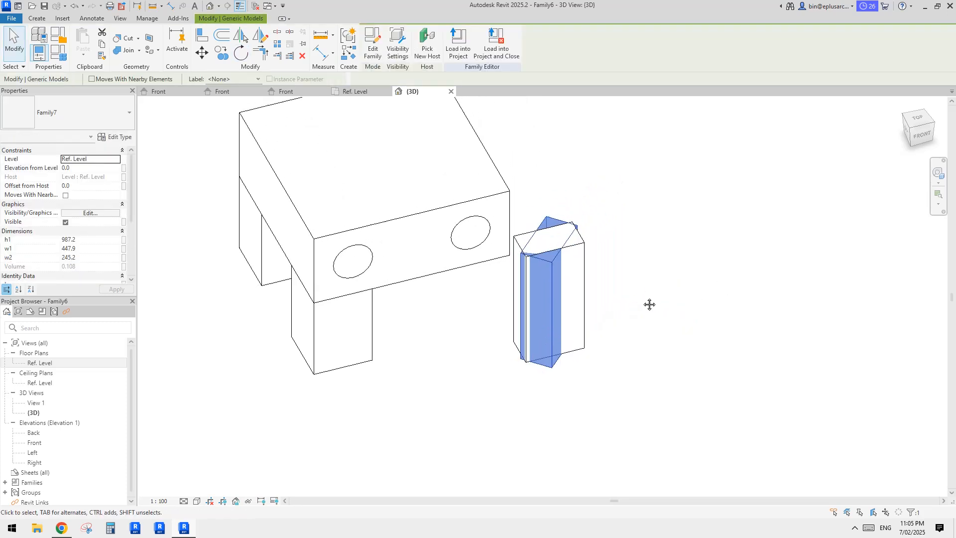
pyautogui.click(648, 303)
pyautogui.hotkey('ctrl', 'z')
pyautogui.click(577, 288)
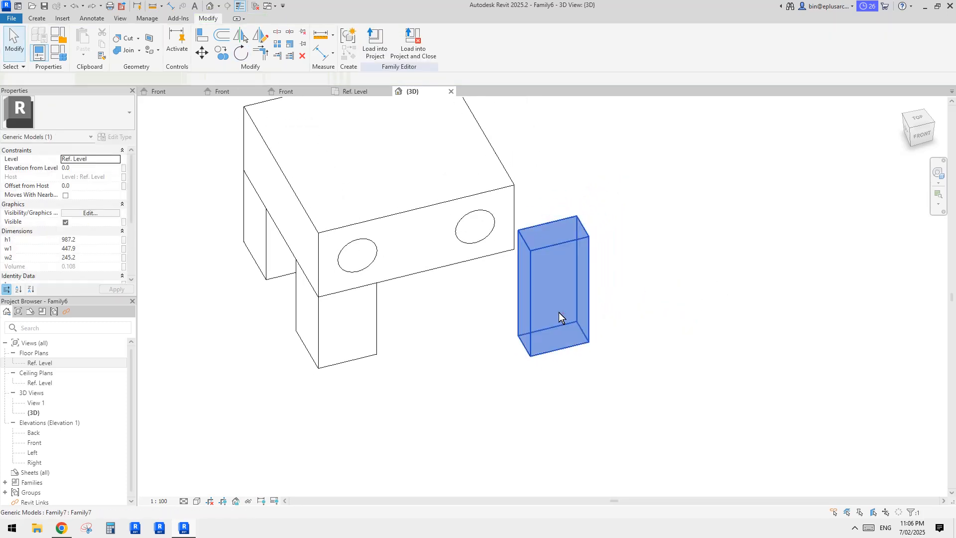
# - Rotate the separate leg outside the body by 45 degrees about its vertical axis, without making a copy
pyautogui.press('r')
pyautogui.press('o')
pyautogui.click(41, 79)
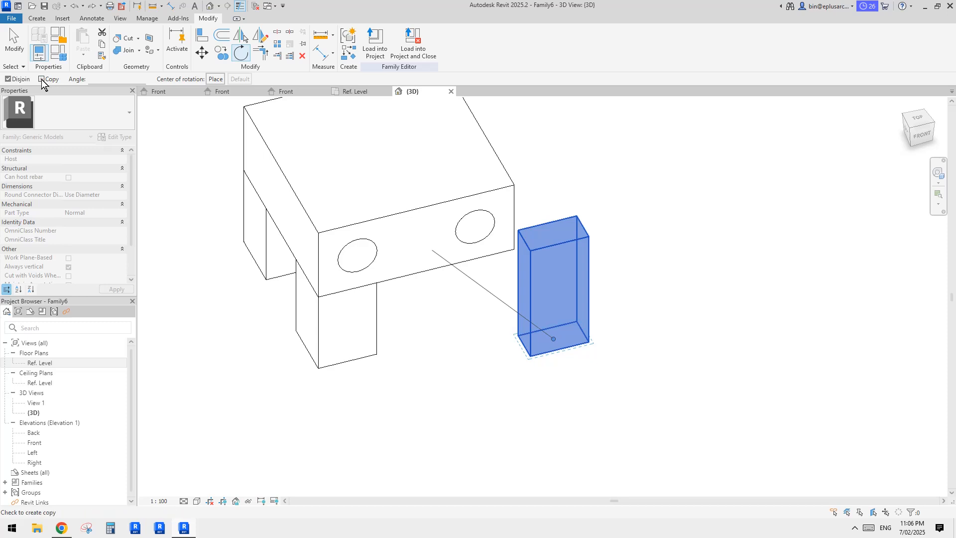
pyautogui.click(731, 311)
pyautogui.write('45')
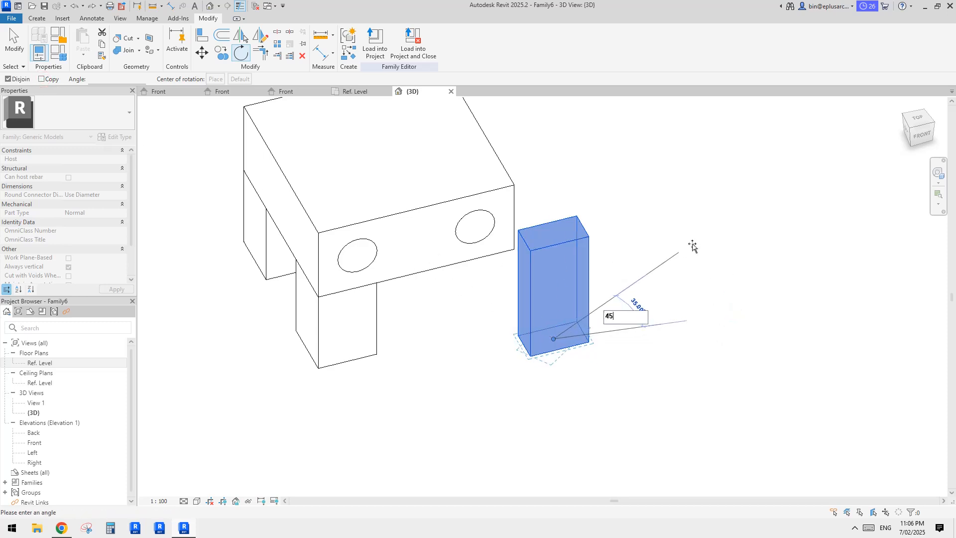
pyautogui.press('Return')
pyautogui.moveTo(691, 243); pyautogui.dragTo(669, 258, button='middle')
# - Try associating the rotated leg's w1 with the host parameter h1, and clear that association
pyautogui.moveTo(538, 333); pyautogui.dragTo(528, 356)
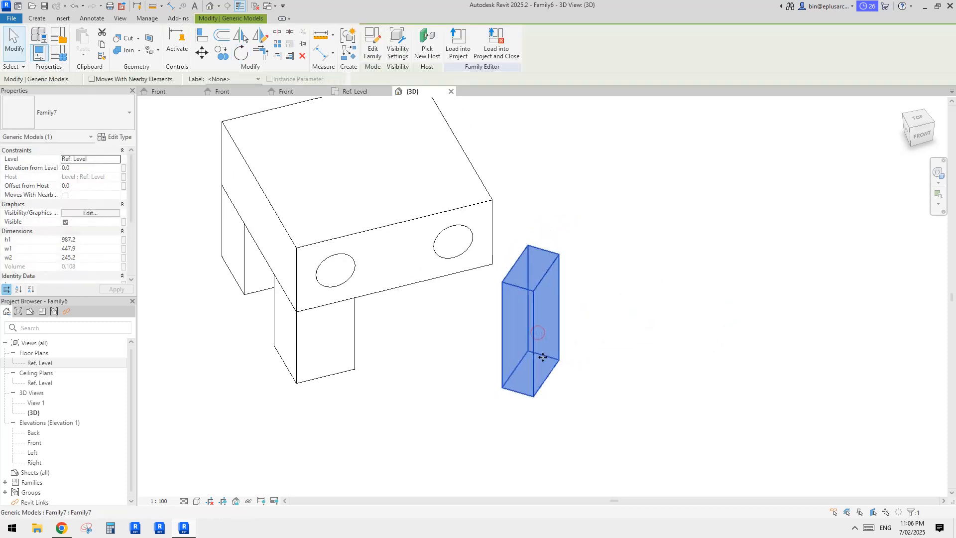
pyautogui.keyDown('shift'); pyautogui.moveTo(540, 356); pyautogui.dragTo(580, 342, button='middle'); pyautogui.keyUp('shift')
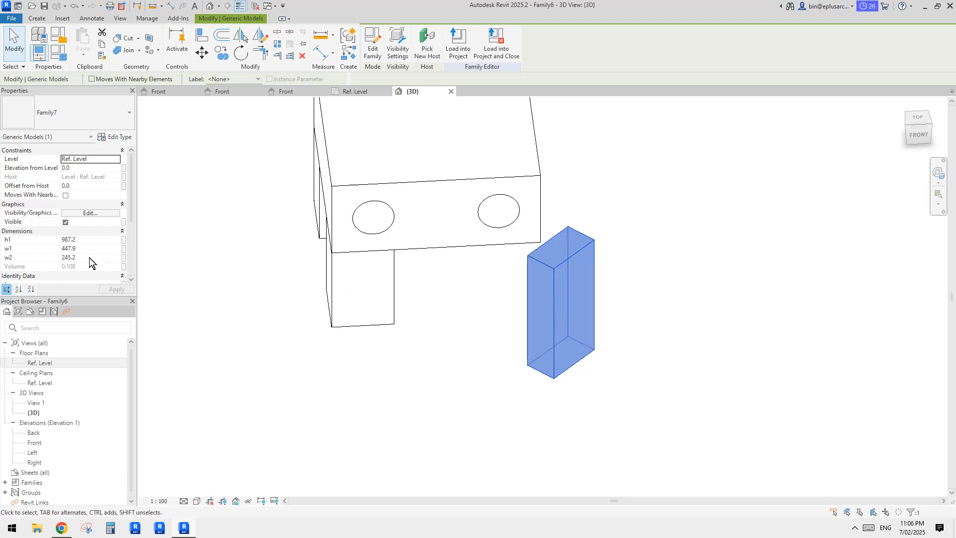
pyautogui.click(124, 251)
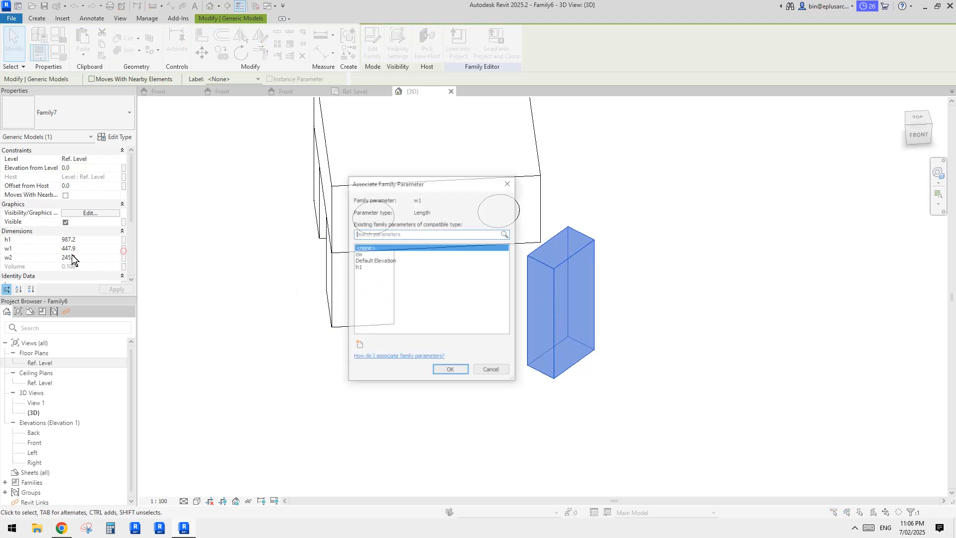
pyautogui.click(359, 266)
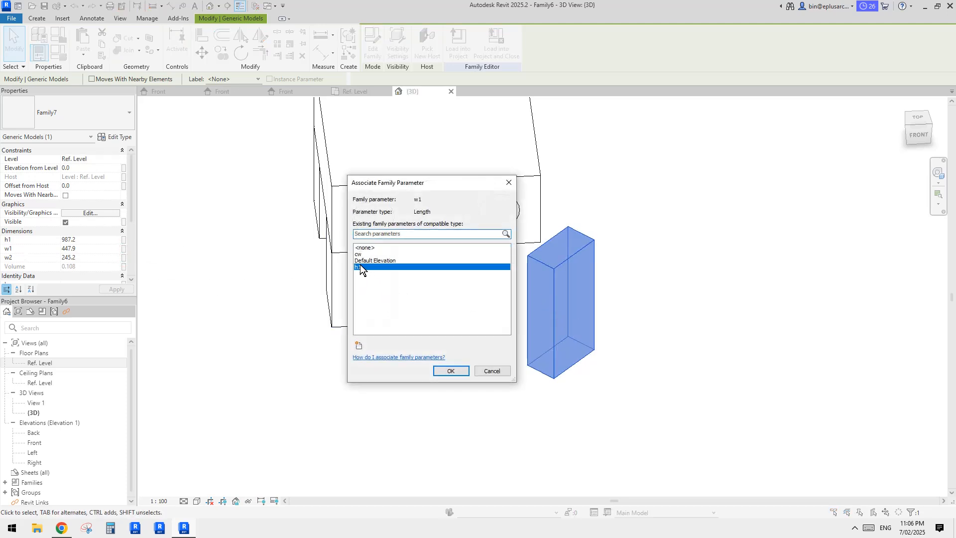
pyautogui.click(445, 371)
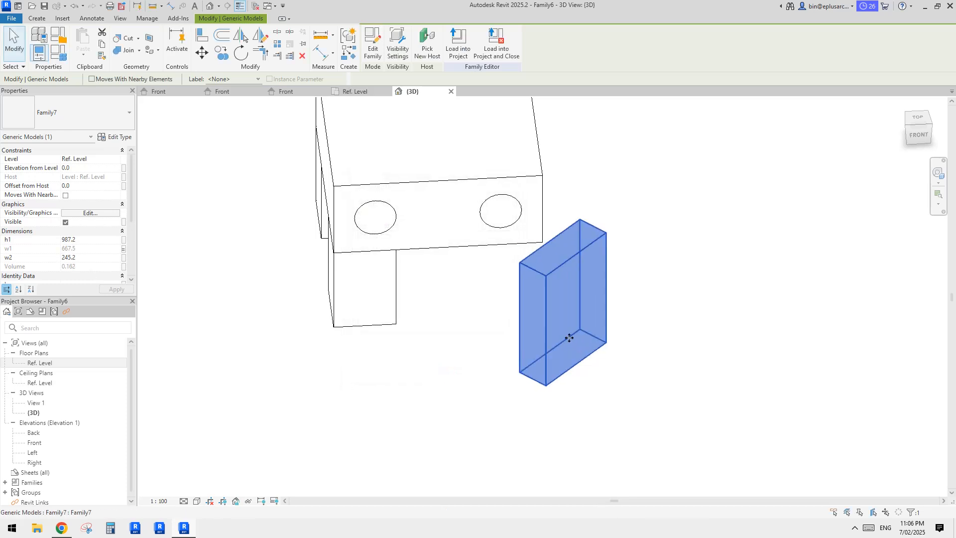
pyautogui.click(124, 249)
pyautogui.click(367, 248)
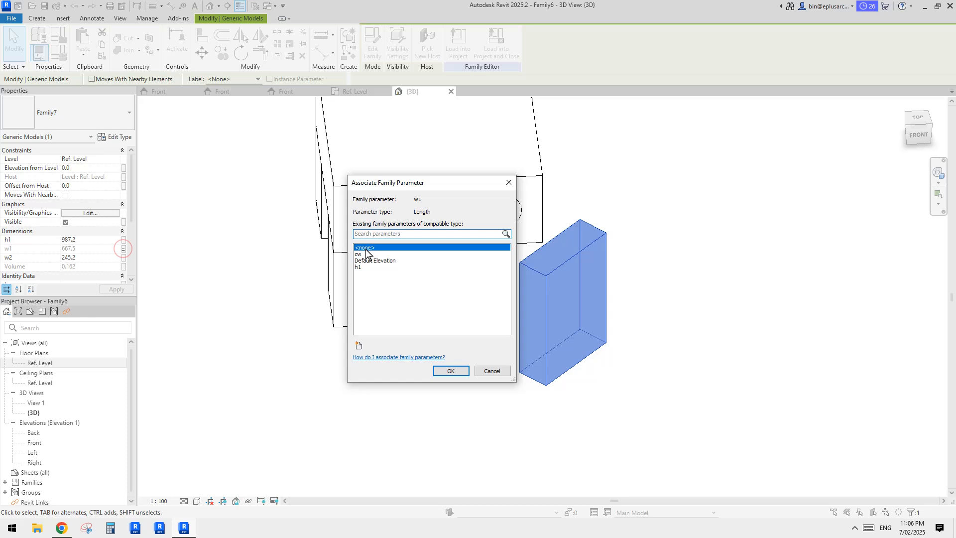
pyautogui.click(443, 369)
# - Associate the rotated leg's w2 dimension with the host family parameter h1
pyautogui.click(124, 257)
pyautogui.click(361, 265)
pyautogui.click(452, 369)
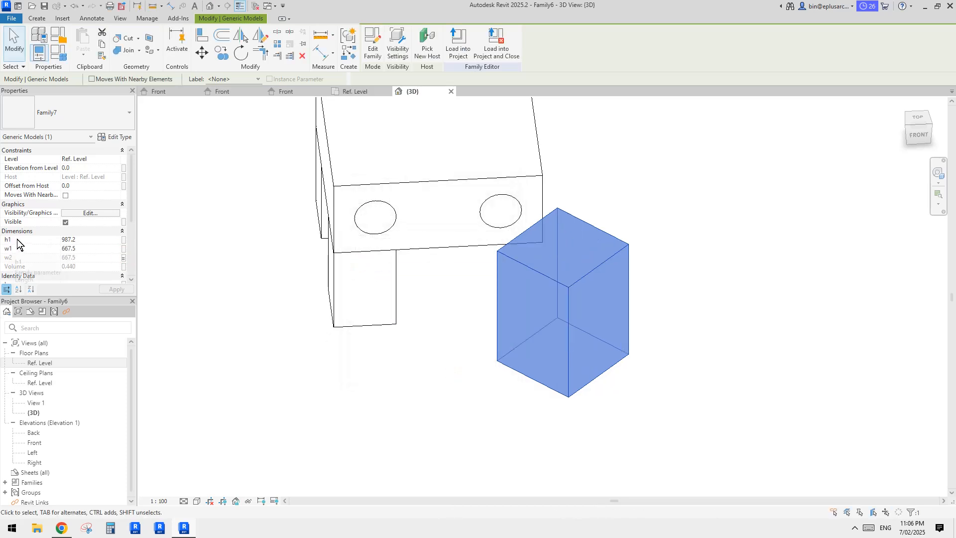
# - Associate the rotated leg's h1 and w1 dimensions with the host family parameter cw
pyautogui.click(123, 240)
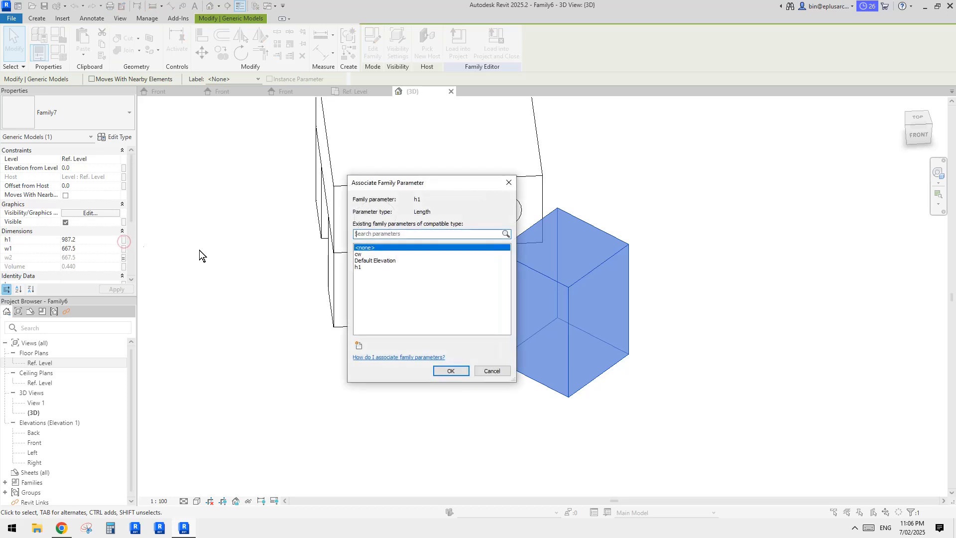
pyautogui.click(359, 254)
pyautogui.click(450, 371)
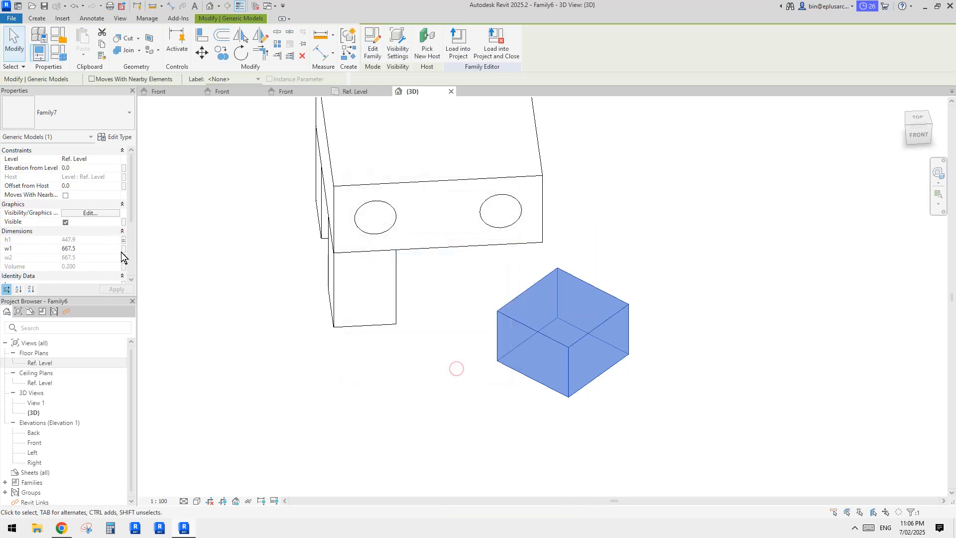
pyautogui.click(376, 254)
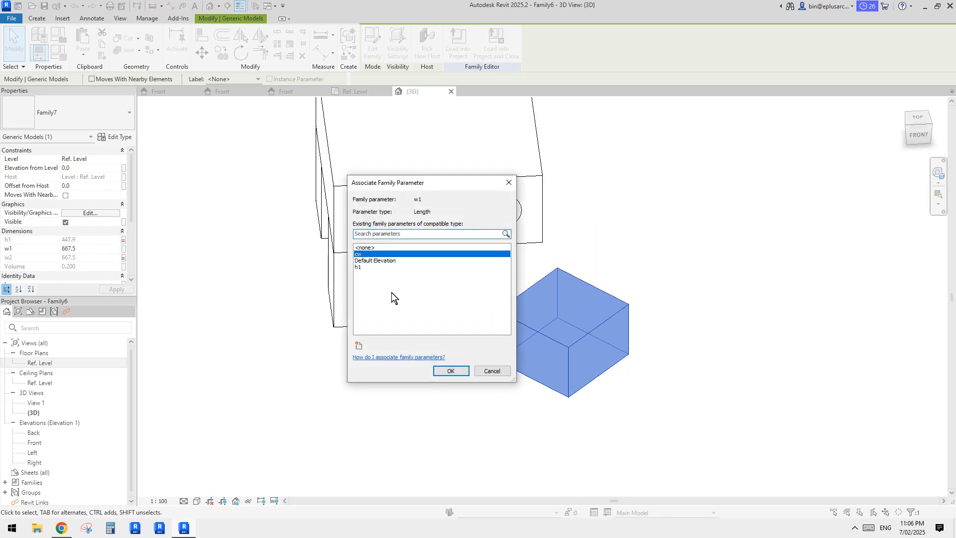
pyautogui.click(454, 372)
# - Compare the dimension parameters of a leg under the body with those of the rotated leg, viewing the model from several sides
pyautogui.click(522, 395)
pyautogui.scroll(-1, 552, 393)
pyautogui.keyDown('shift'); pyautogui.moveTo(607, 410); pyautogui.dragTo(631, 337, button='middle'); pyautogui.keyUp('shift')
pyautogui.click(662, 269)
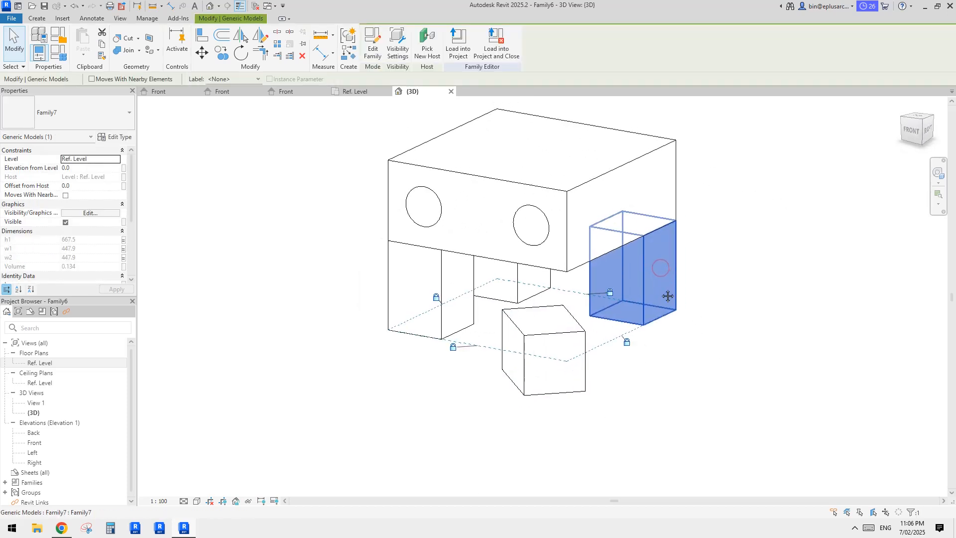
pyautogui.keyDown('shift'); pyautogui.moveTo(554, 388); pyautogui.dragTo(535, 371, button='middle'); pyautogui.keyUp('shift')
pyautogui.click(607, 403)
pyautogui.click(568, 326)
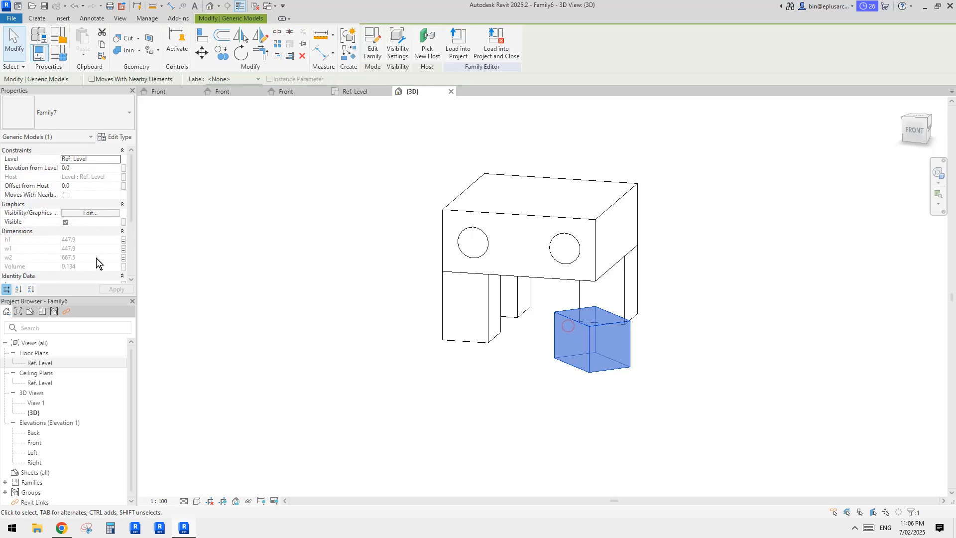
pyautogui.keyDown('shift'); pyautogui.moveTo(392, 318); pyautogui.dragTo(365, 357, button='middle'); pyautogui.keyUp('shift')
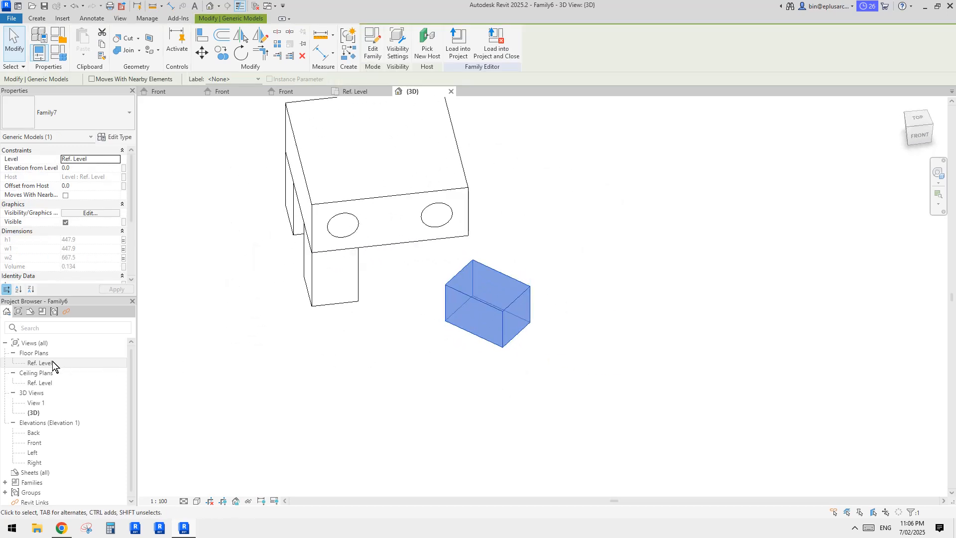
pyautogui.keyDown('shift'); pyautogui.moveTo(465, 335); pyautogui.dragTo(589, 411, button='middle'); pyautogui.keyUp('shift')
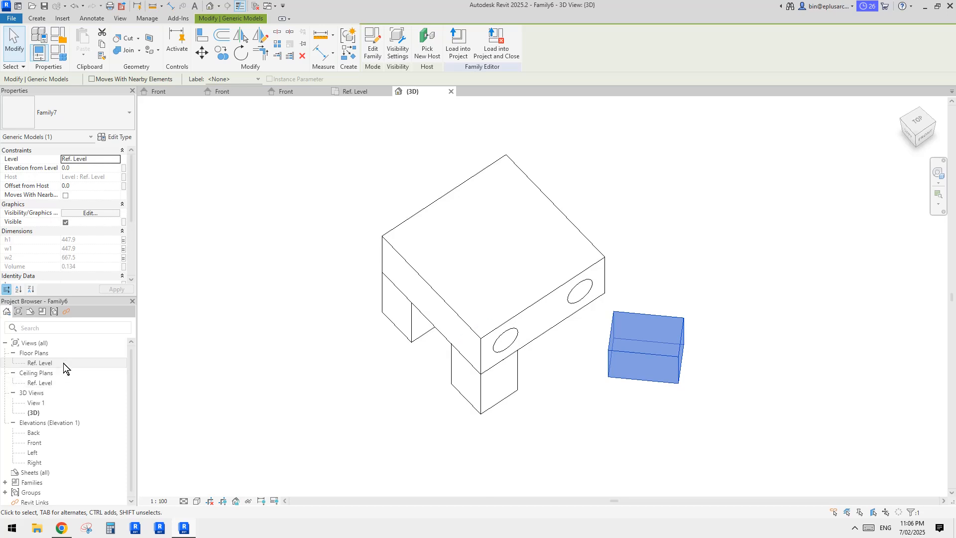
pyautogui.scroll(-1, 416, 331)
pyautogui.keyDown('shift'); pyautogui.moveTo(451, 359); pyautogui.dragTo(527, 280, button='middle'); pyautogui.keyUp('shift')
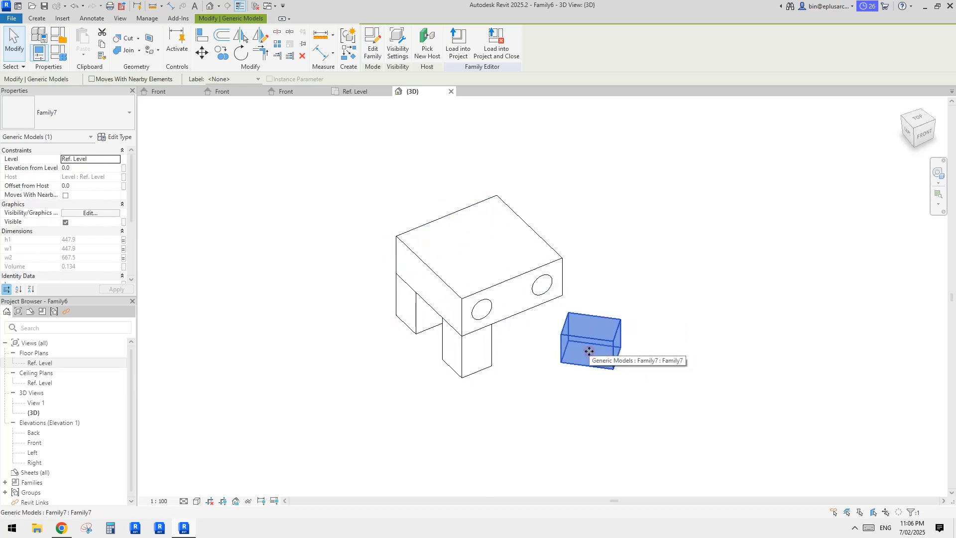
# - Examine the rotated leg's position relative to the body in the Ref. Level floor plan
pyautogui.doubleClick(47, 362)
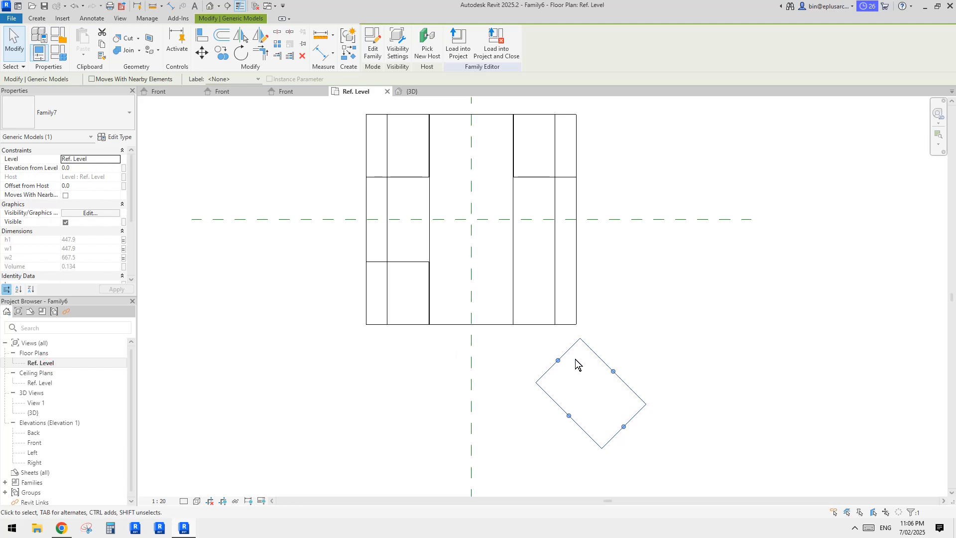
pyautogui.scroll(-2, 575, 346)
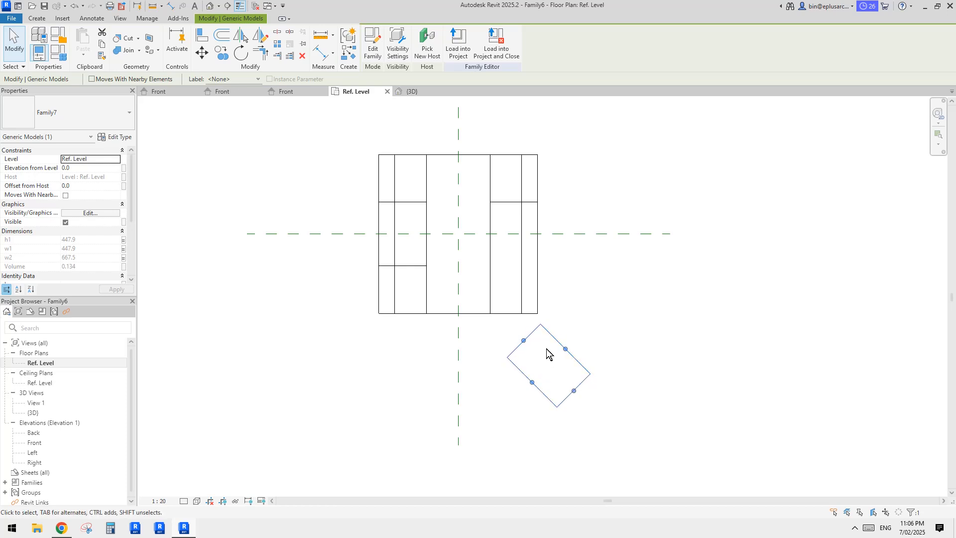
pyautogui.moveTo(553, 328); pyautogui.dragTo(540, 333, button='middle')
pyautogui.scroll(-2, 550, 329)
pyautogui.click(540, 329)
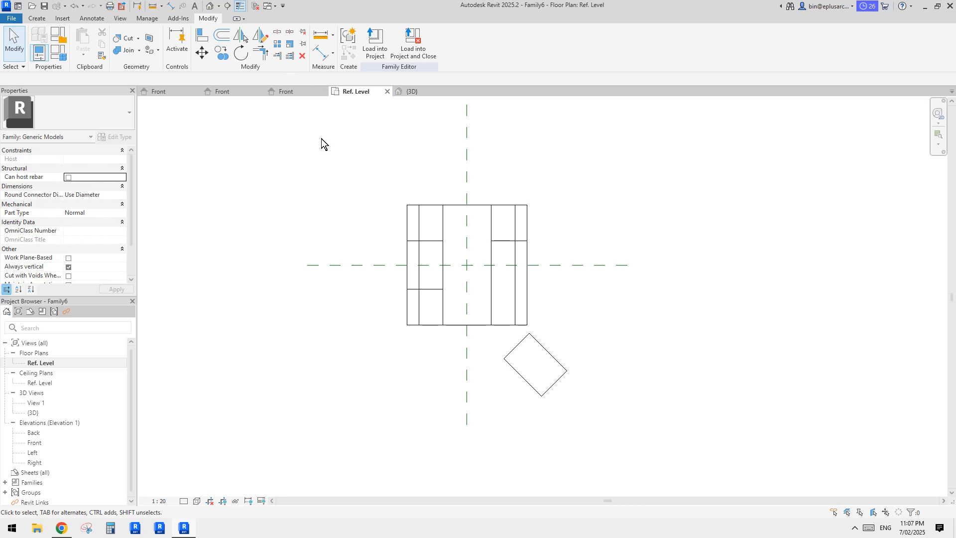
pyautogui.moveTo(378, 220); pyautogui.dragTo(438, 217, button='middle')
# - Return to the 3D view and review the body's dimension parameters and the host's family types
pyautogui.click(210, 6)
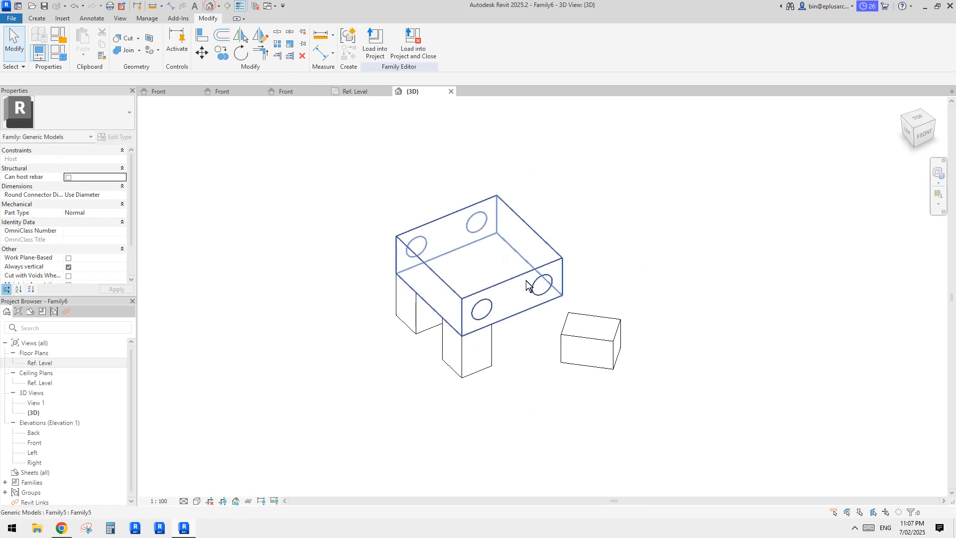
pyautogui.keyDown('shift'); pyautogui.moveTo(563, 160); pyautogui.dragTo(559, 245, button='middle'); pyautogui.keyUp('shift')
pyautogui.keyDown('shift'); pyautogui.moveTo(597, 289); pyautogui.dragTo(413, 279, button='middle'); pyautogui.keyUp('shift')
pyautogui.click(514, 287)
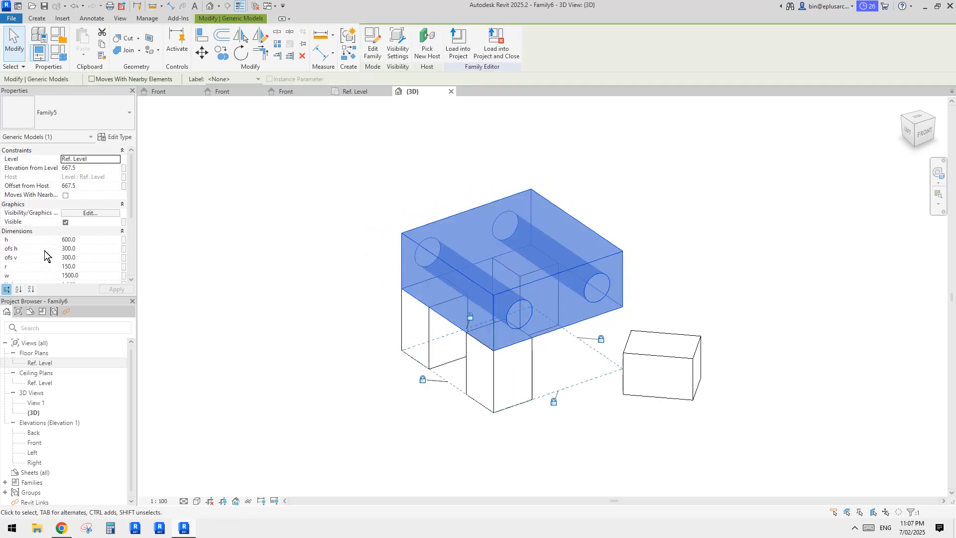
pyautogui.scroll(-3, 43, 256)
pyautogui.scroll(2, 50, 234)
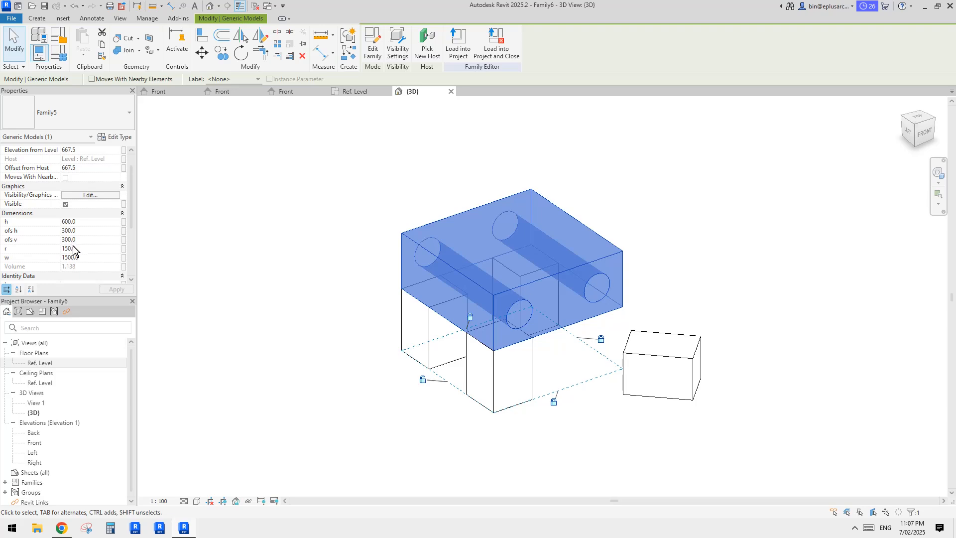
pyautogui.click(290, 193)
pyautogui.click(59, 54)
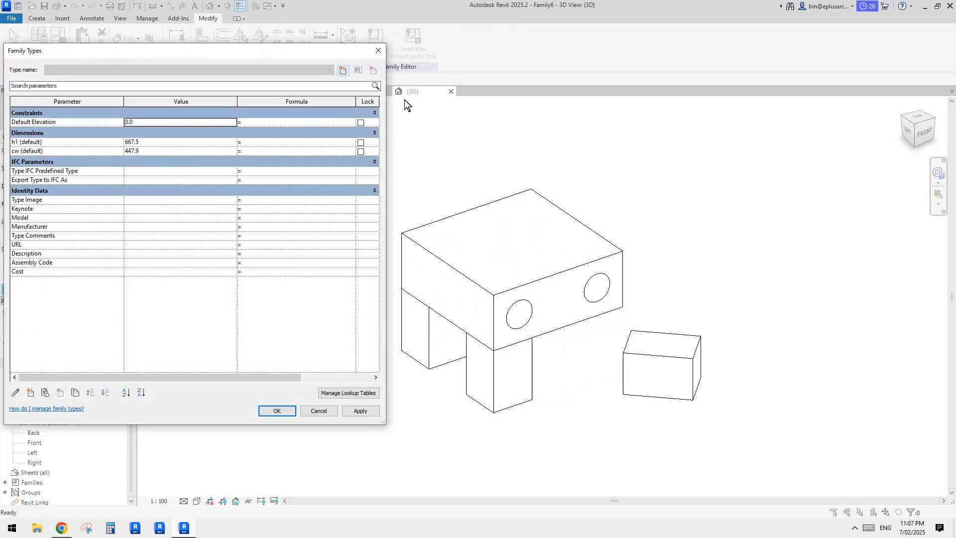
pyautogui.click(378, 50)
# - Associate the body's h dimension with a new instance family parameter named h2
pyautogui.click(551, 282)
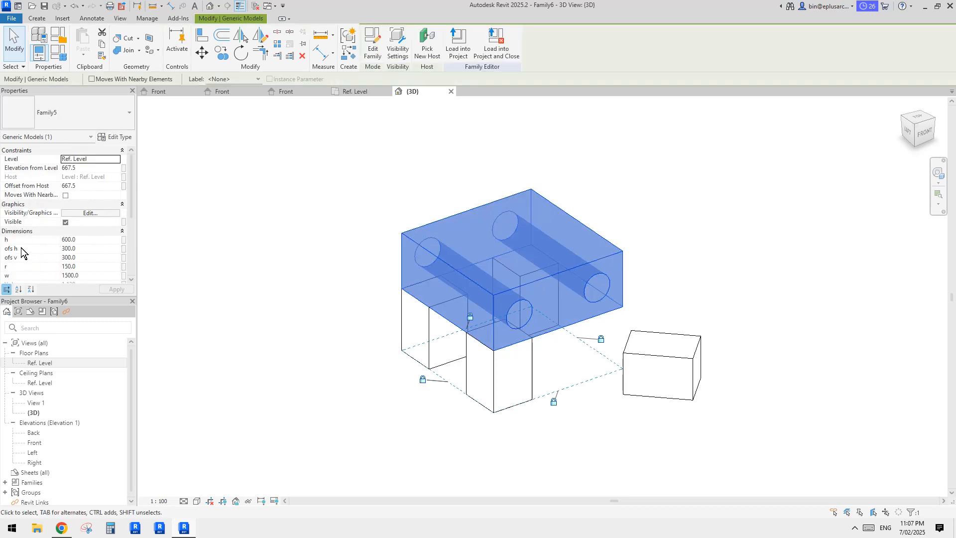
pyautogui.scroll(-2, 49, 255)
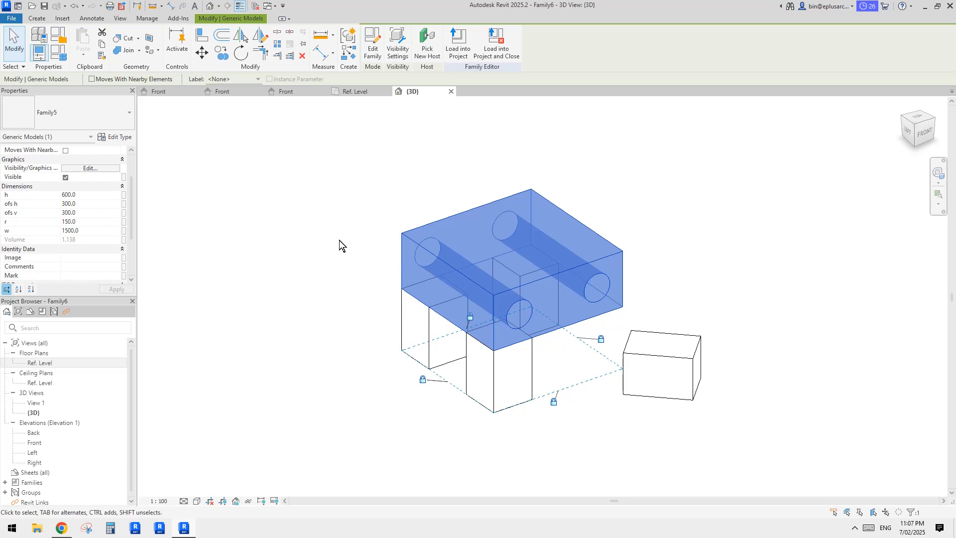
pyautogui.moveTo(288, 258); pyautogui.dragTo(297, 240, button='middle')
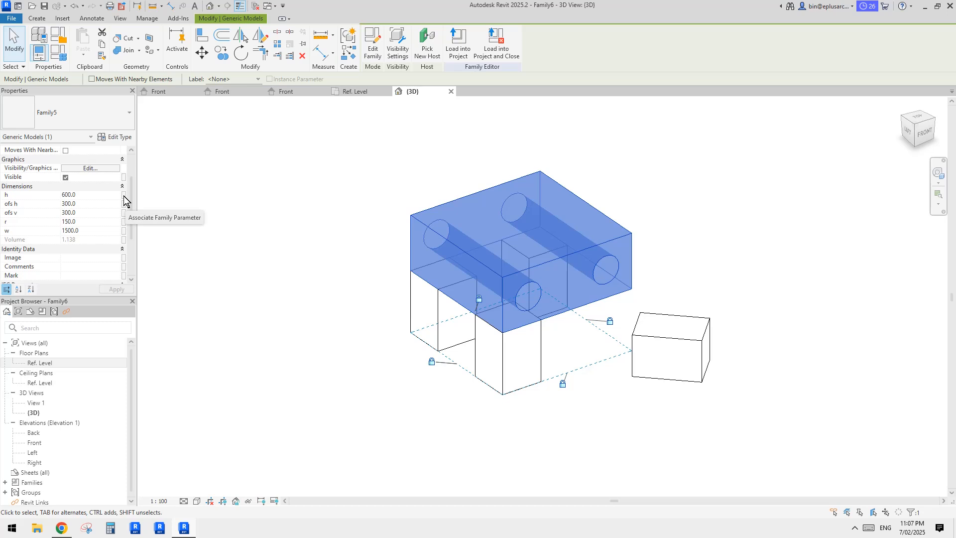
pyautogui.click(123, 195)
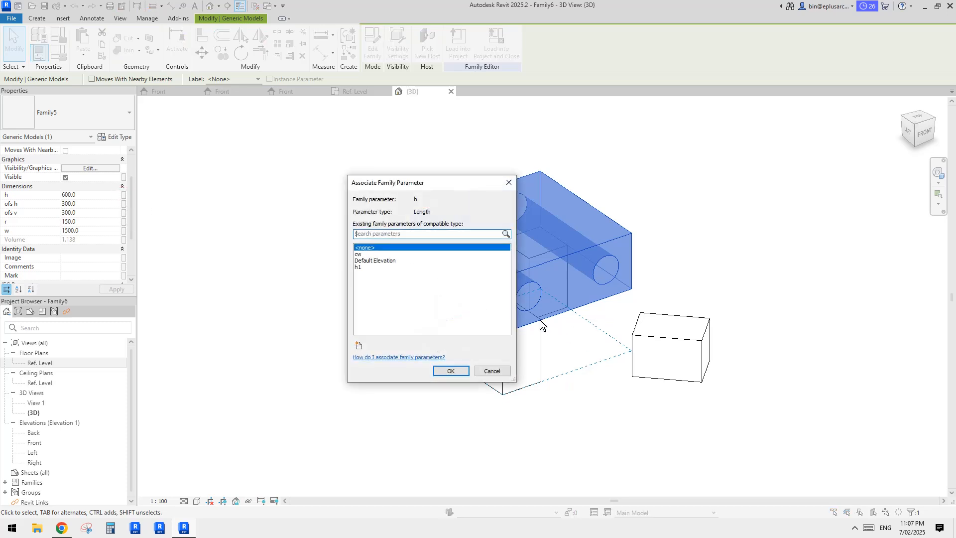
pyautogui.click(358, 345)
pyautogui.write('h2')
pyautogui.click(579, 280)
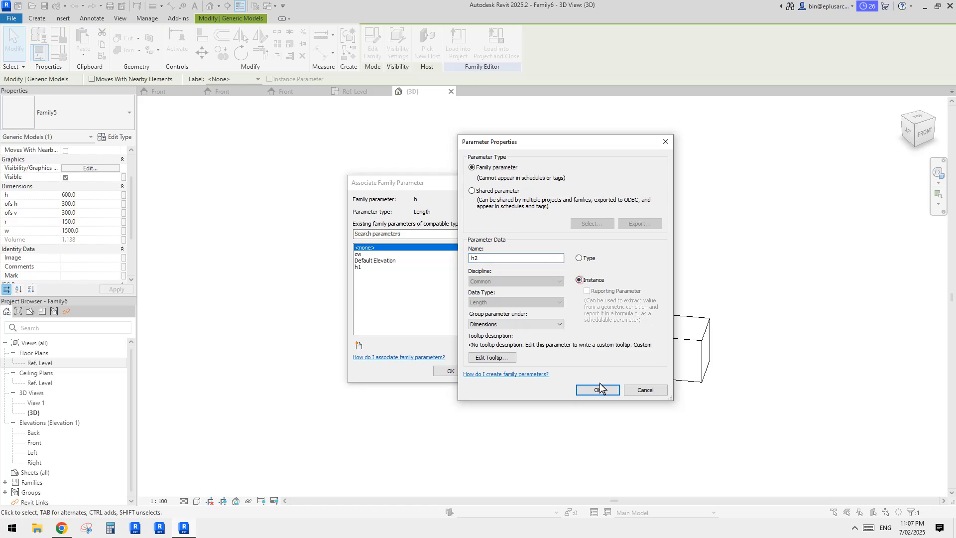
pyautogui.click(598, 389)
pyautogui.click(446, 369)
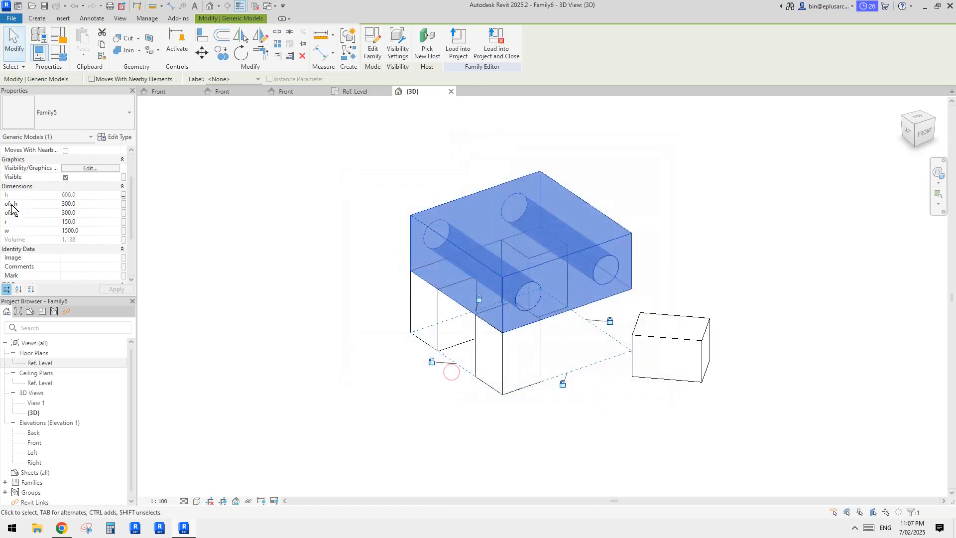
# - Associate the body's ofs h dimension with a new instance family parameter named ofs h
pyautogui.click(125, 203)
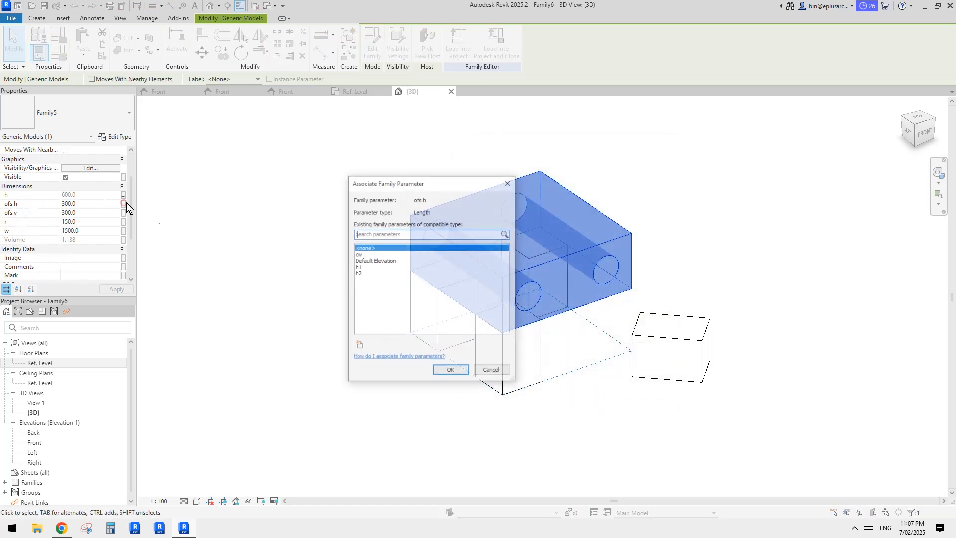
pyautogui.click(357, 345)
pyautogui.write('of')
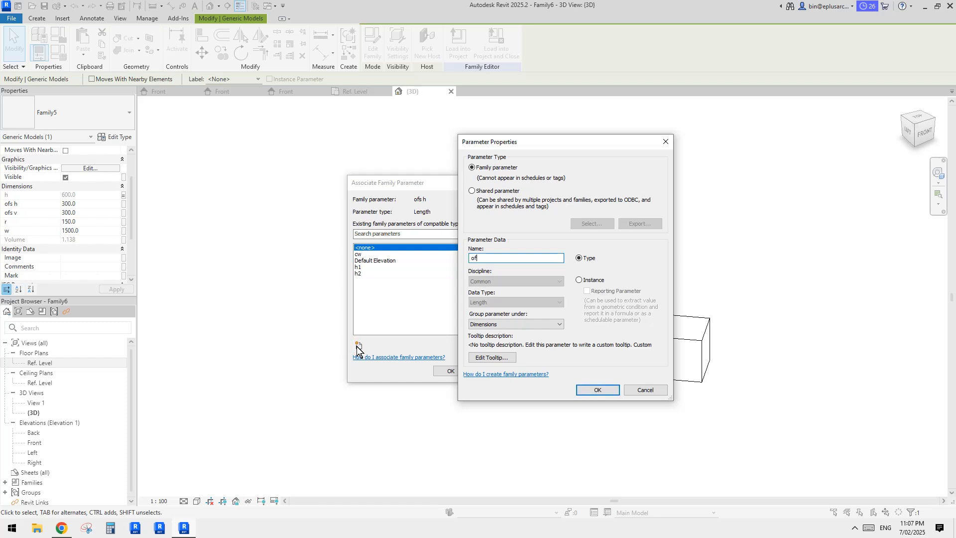
pyautogui.write('s h')
pyautogui.click(579, 280)
pyautogui.click(600, 389)
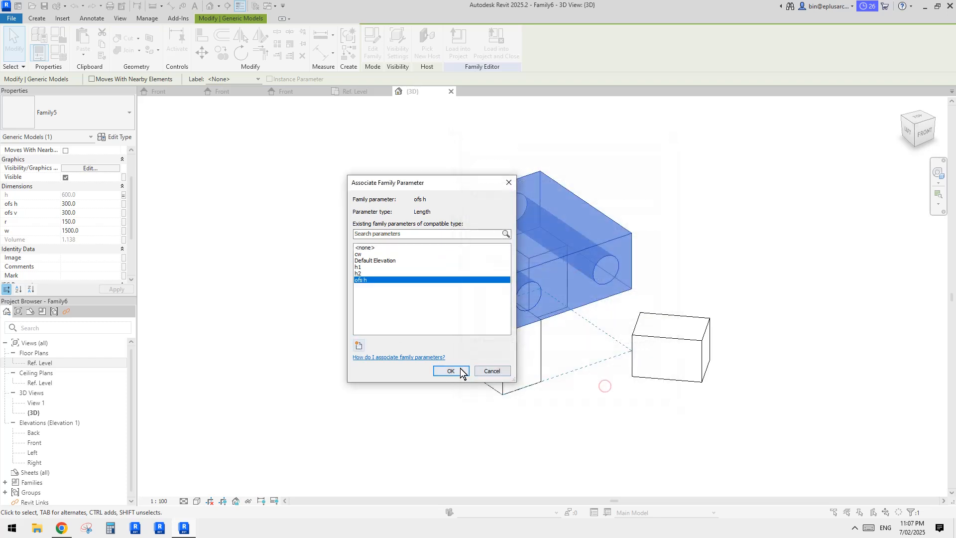
pyautogui.click(461, 370)
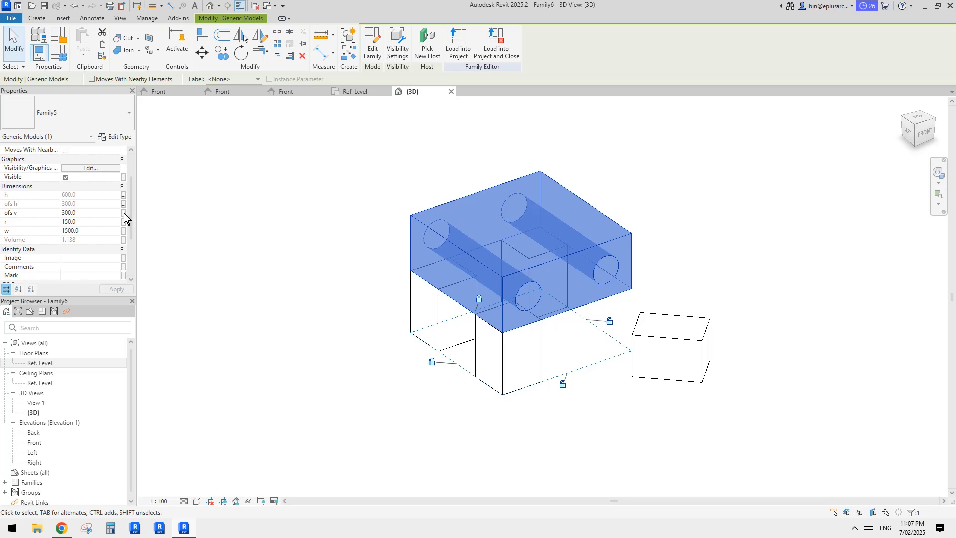
# - Associate the body's ofs v dimension with a new instance family parameter named ofs v
pyautogui.click(124, 213)
pyautogui.click(358, 343)
pyautogui.write('o')
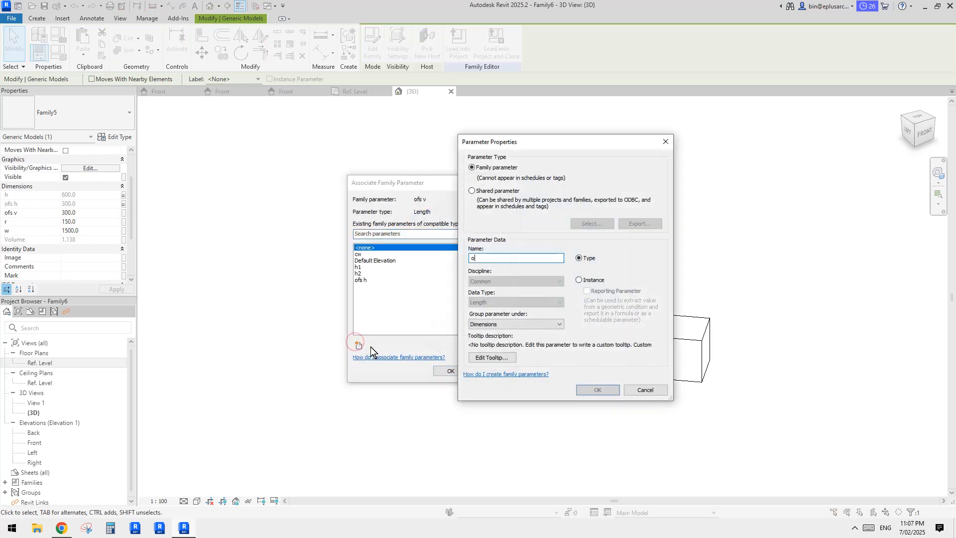
pyautogui.write('fs v')
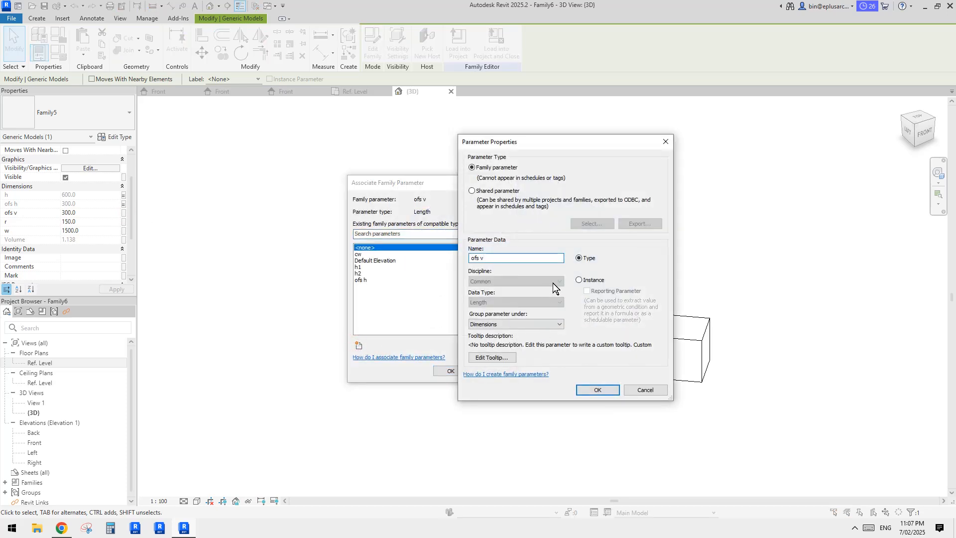
pyautogui.click(579, 280)
pyautogui.click(597, 389)
pyautogui.click(451, 372)
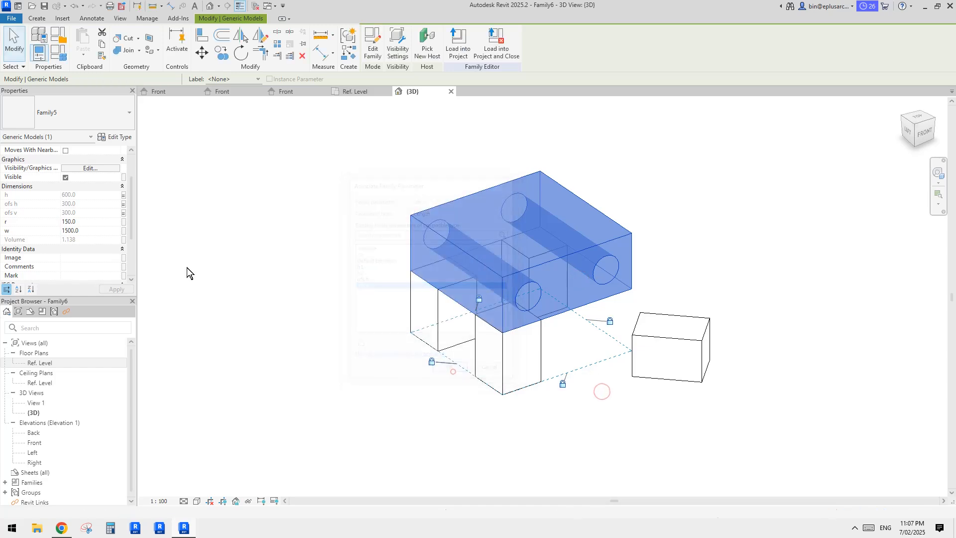
# - Associate the body's r dimension with a new instance family parameter named r
pyautogui.click(124, 222)
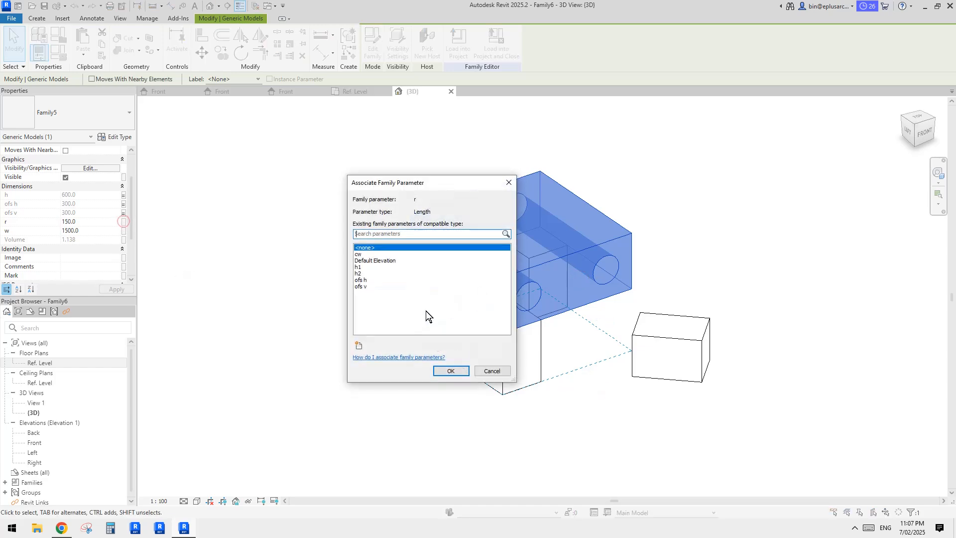
pyautogui.click(359, 345)
pyautogui.write('r')
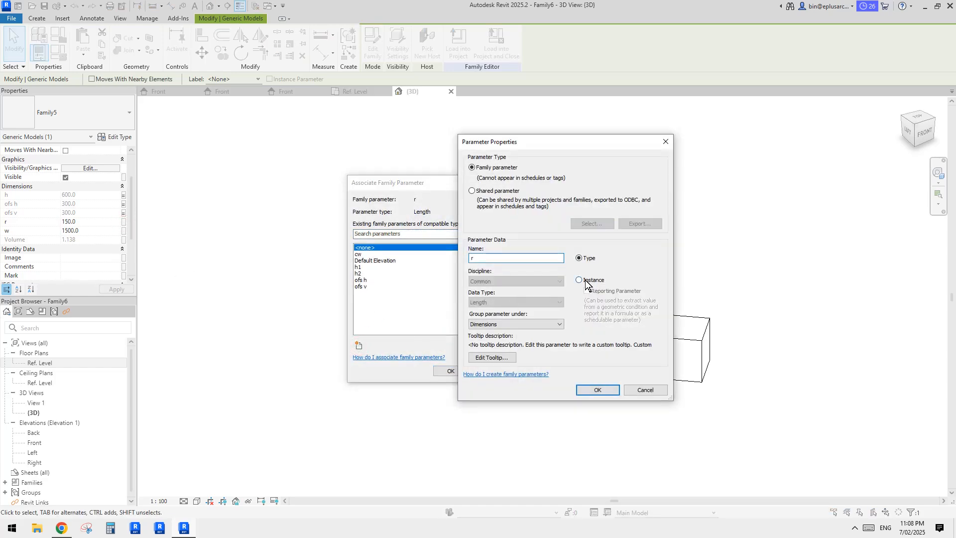
pyautogui.click(580, 279)
pyautogui.click(597, 389)
pyautogui.click(451, 371)
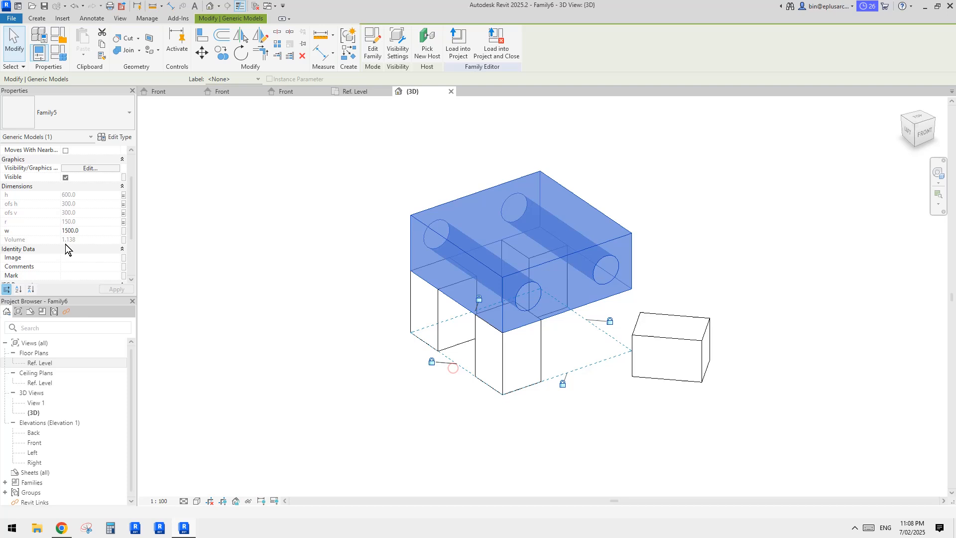
# - Associate the body's w dimension with a new instance family parameter named w
pyautogui.click(124, 231)
pyautogui.click(358, 345)
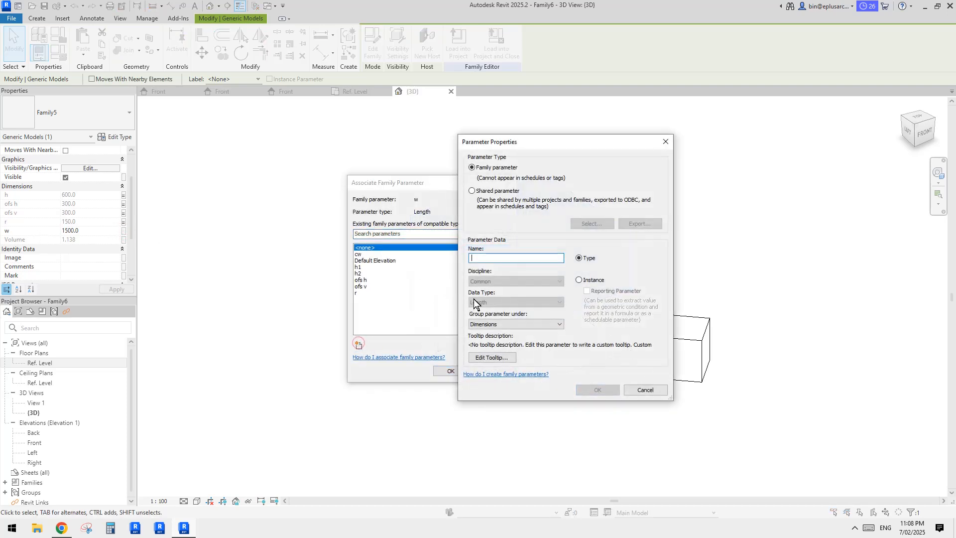
pyautogui.write('w')
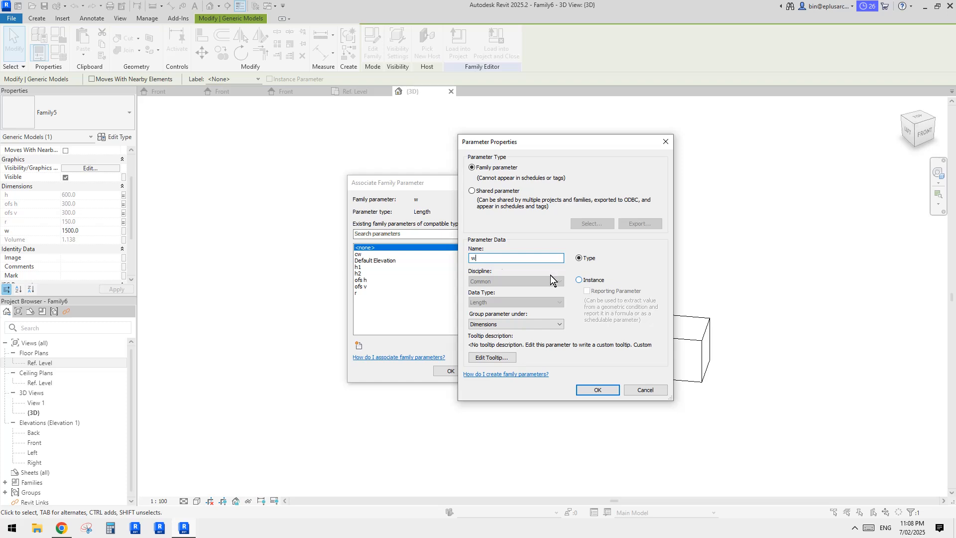
pyautogui.click(579, 280)
pyautogui.click(591, 389)
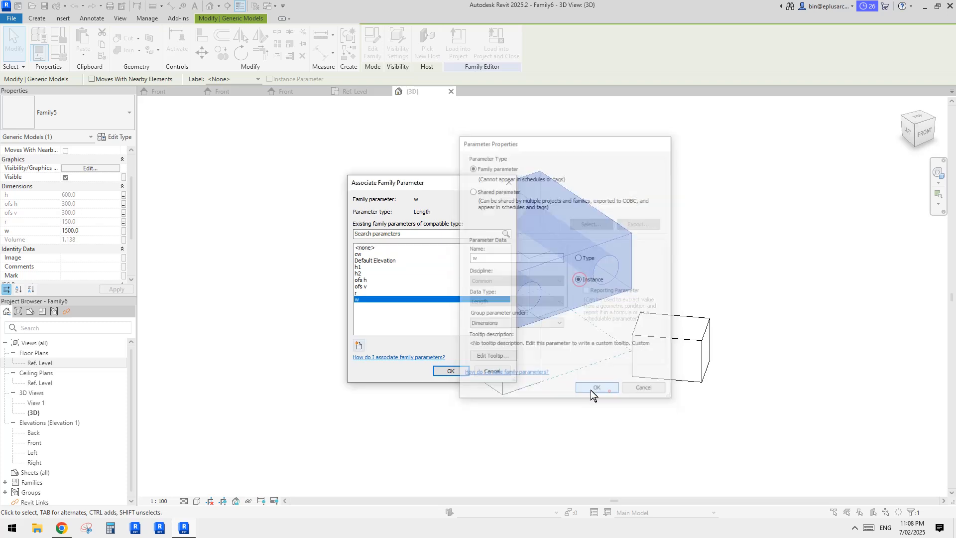
pyautogui.click(451, 371)
# - Review the dimension associations of the nested legs and body in the 3D view
pyautogui.click(511, 348)
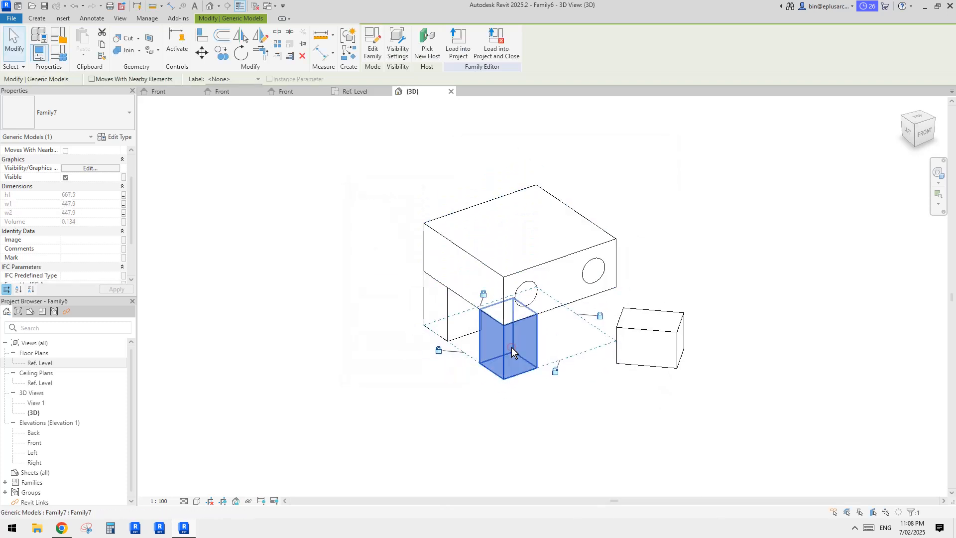
pyautogui.click(636, 340)
pyautogui.click(621, 389)
pyautogui.keyDown('shift'); pyautogui.moveTo(563, 360); pyautogui.dragTo(576, 324, button='middle'); pyautogui.keyUp('shift')
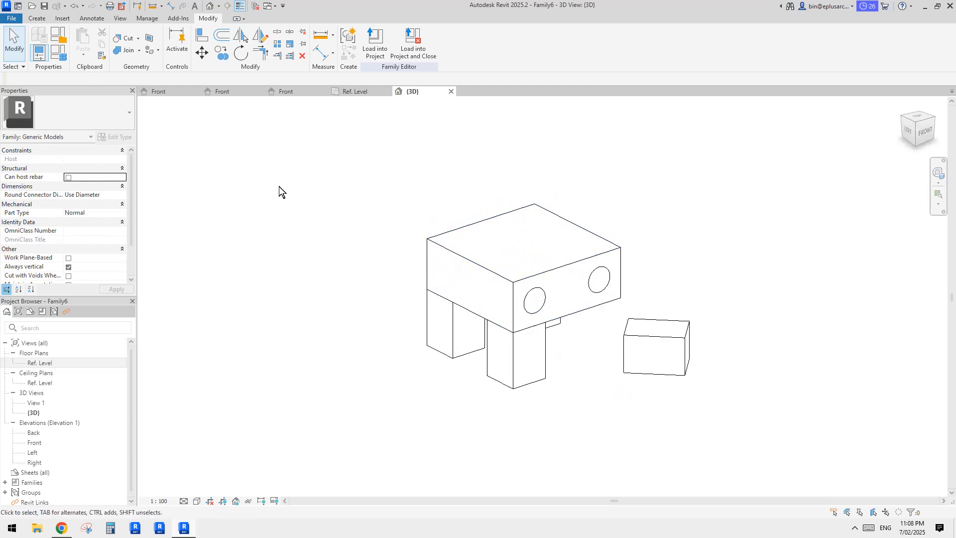
pyautogui.click(573, 261)
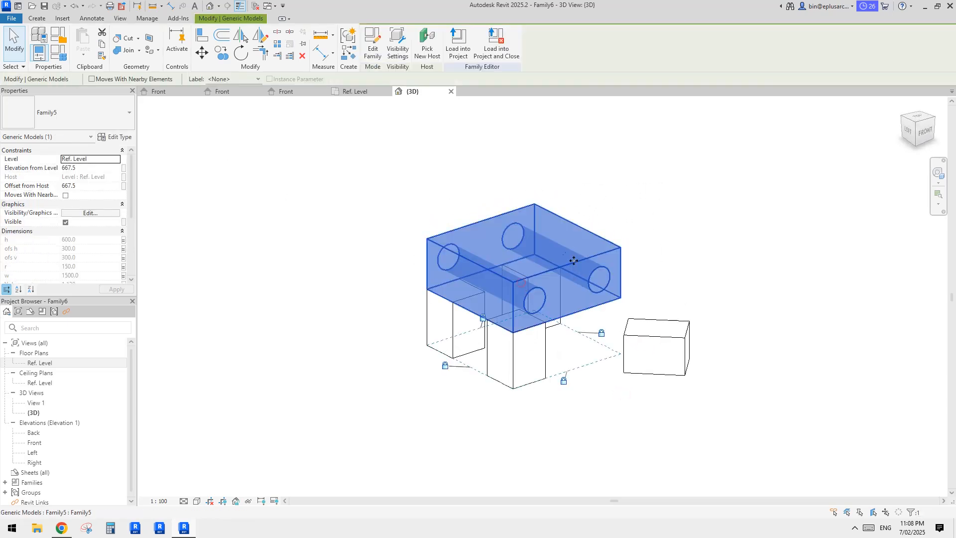
pyautogui.click(530, 351)
# - In the host's family types, set h1 to 750 and cw to 450, and apply both values to the model
pyautogui.click(61, 52)
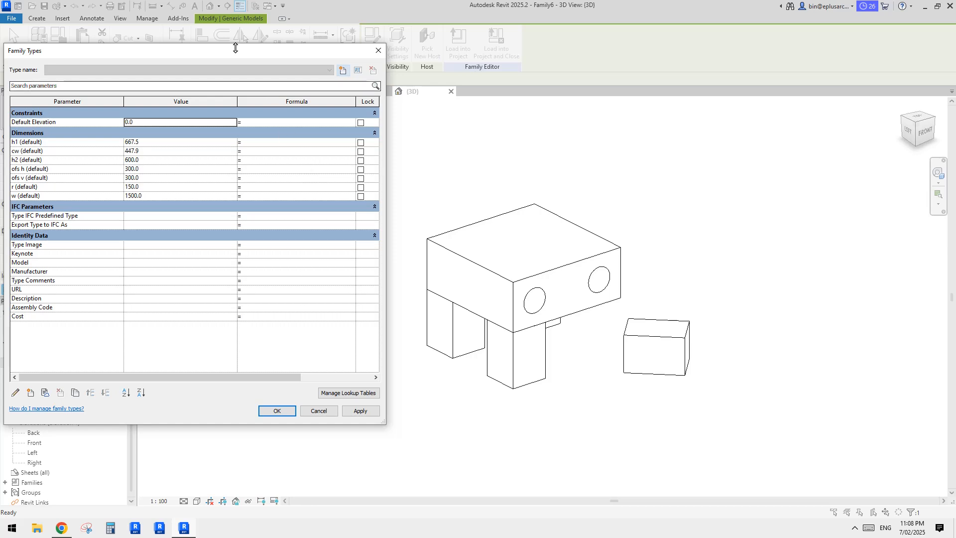
pyautogui.moveTo(235, 49); pyautogui.dragTo(272, 72)
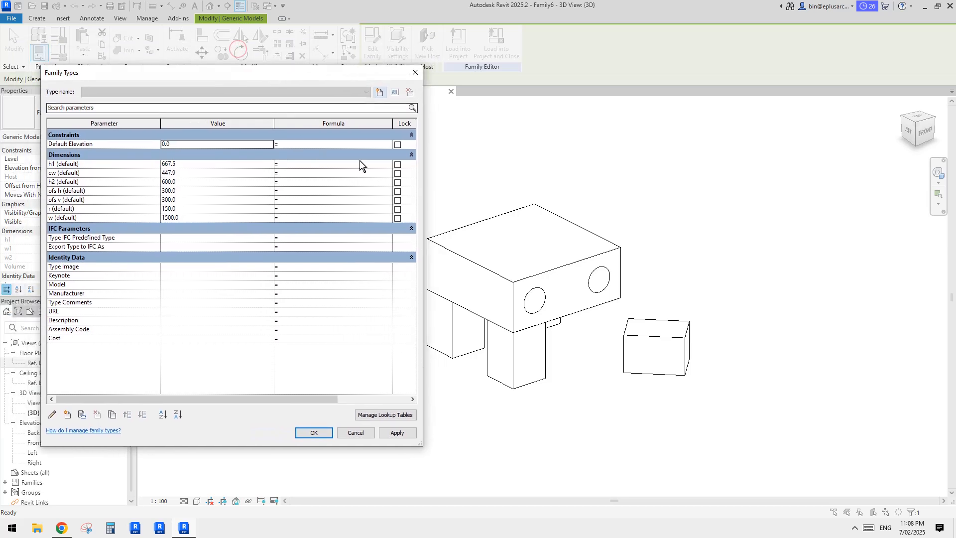
pyautogui.click(193, 166)
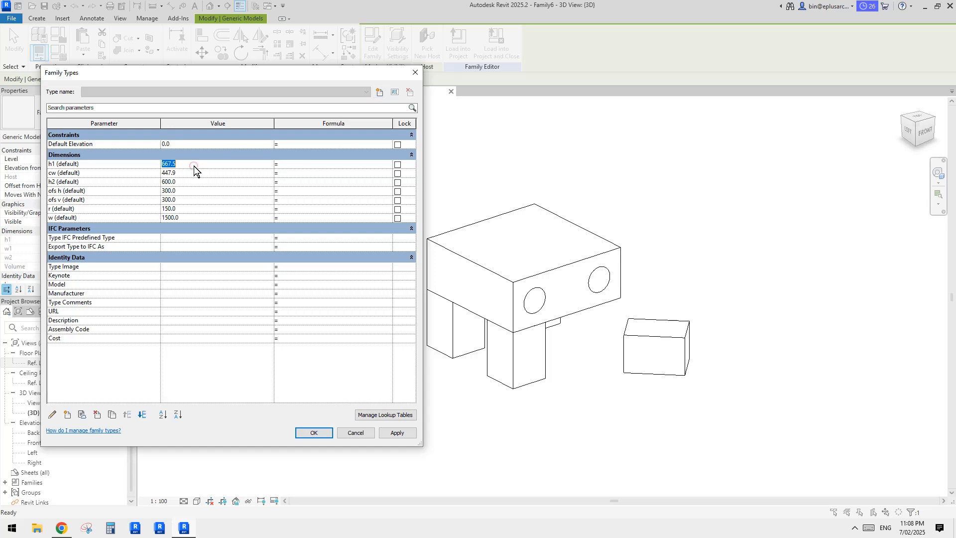
pyautogui.write('6')
pyautogui.moveTo(199, 166); pyautogui.dragTo(157, 162)
pyautogui.write('750')
pyautogui.click(407, 434)
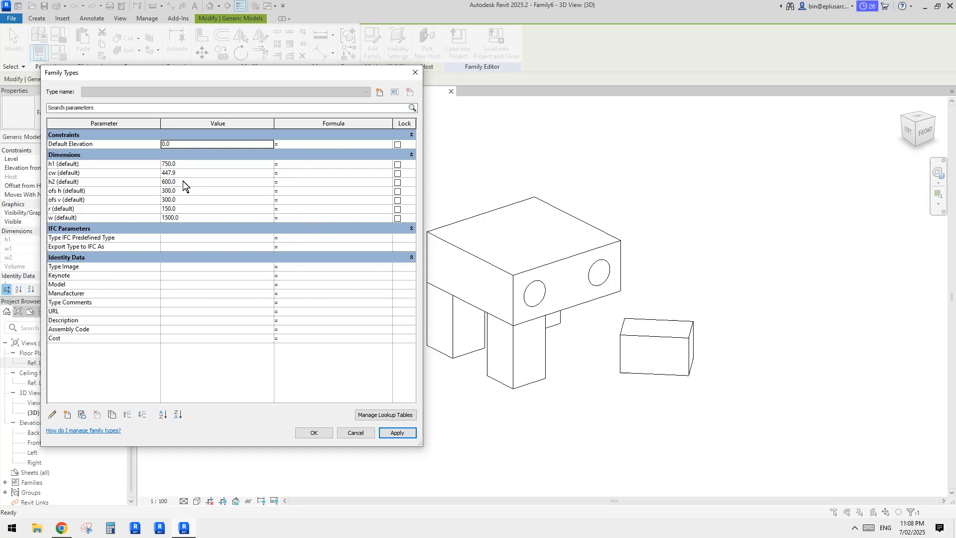
pyautogui.click(194, 173)
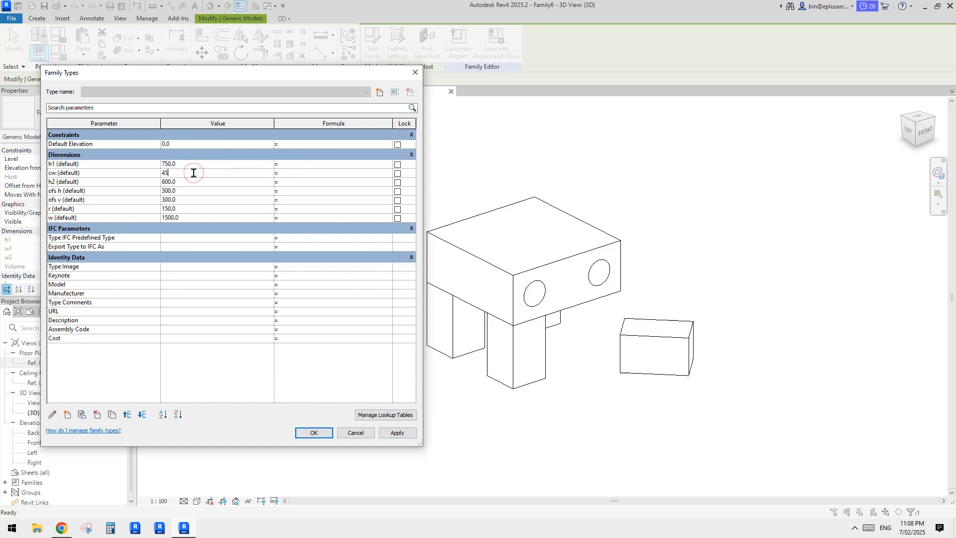
pyautogui.write('450')
pyautogui.click(405, 430)
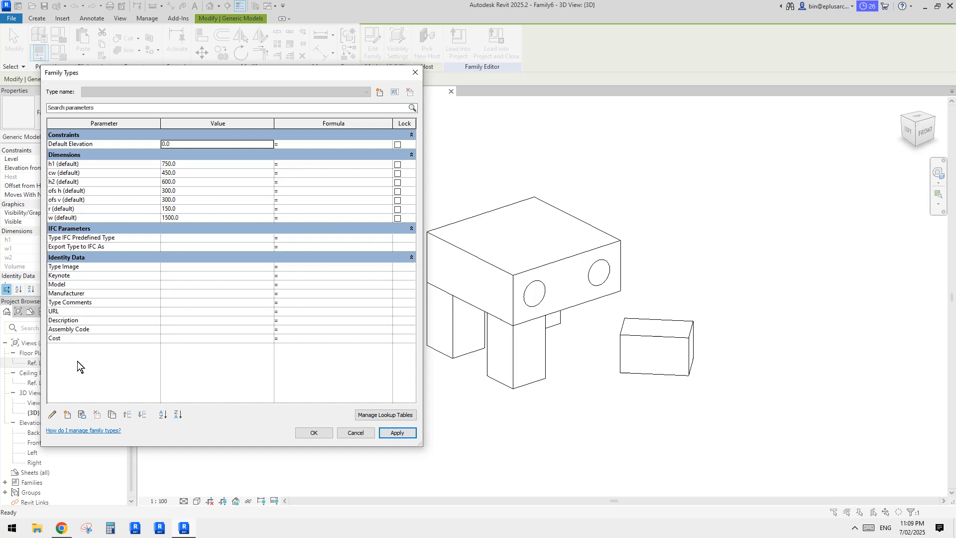
# - Add an instance family parameter named scale with the Number data type and set its value to 100
pyautogui.click(67, 415)
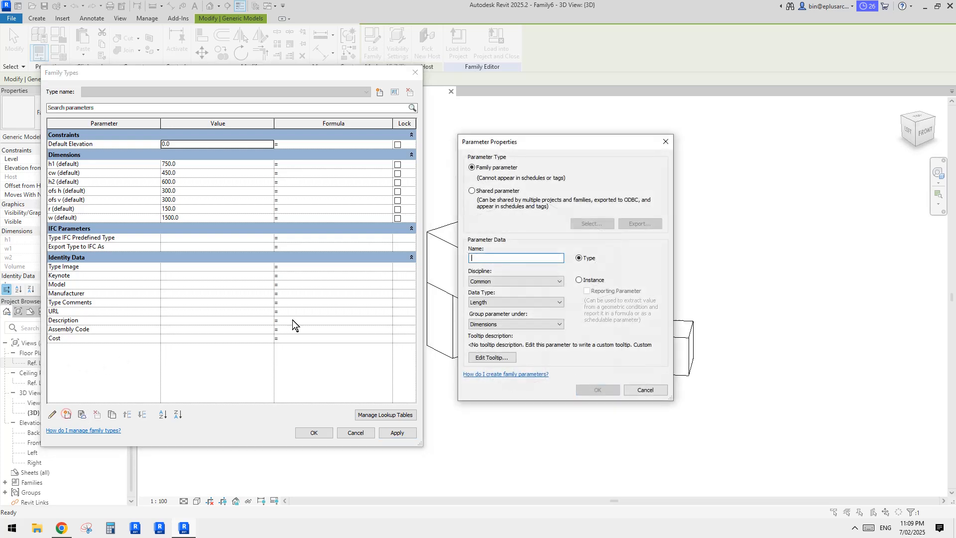
pyautogui.write('scale')
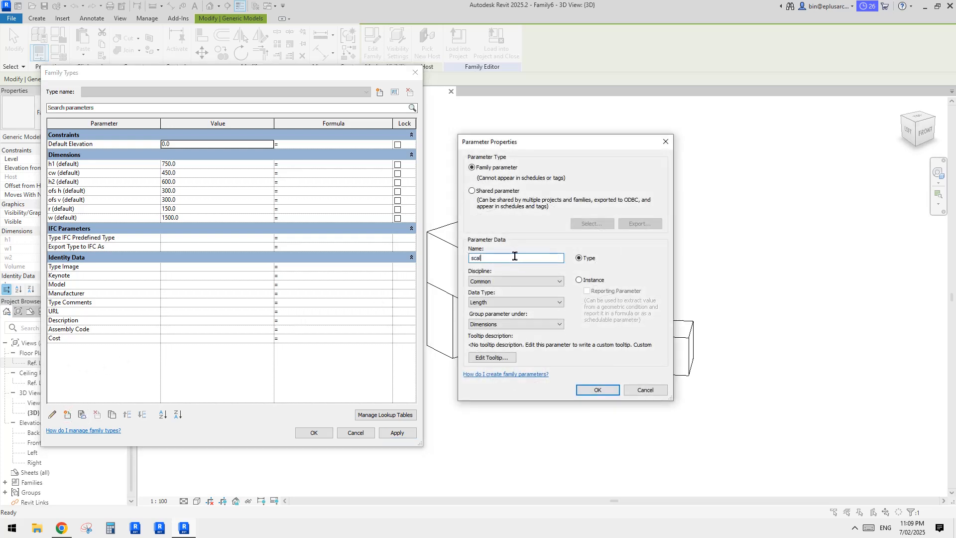
pyautogui.click(478, 302)
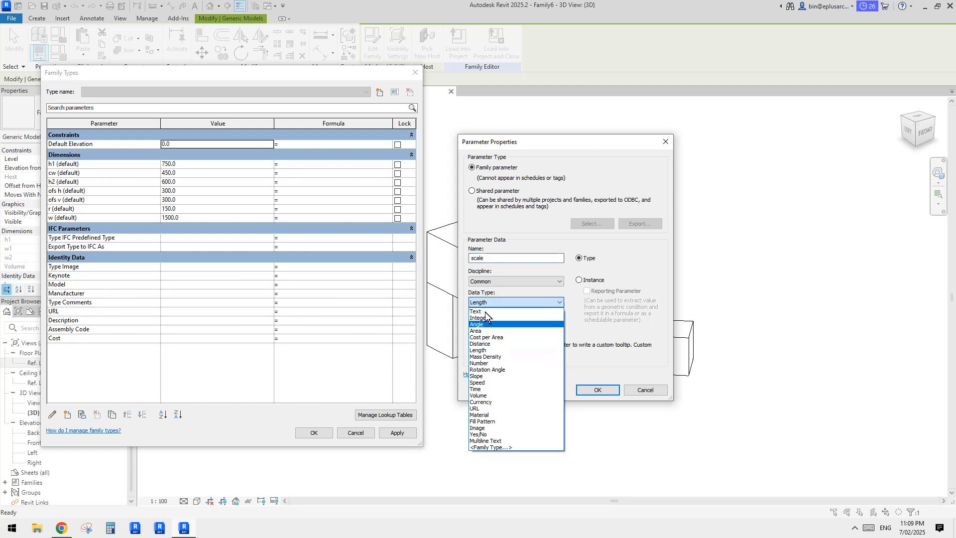
pyautogui.click(485, 363)
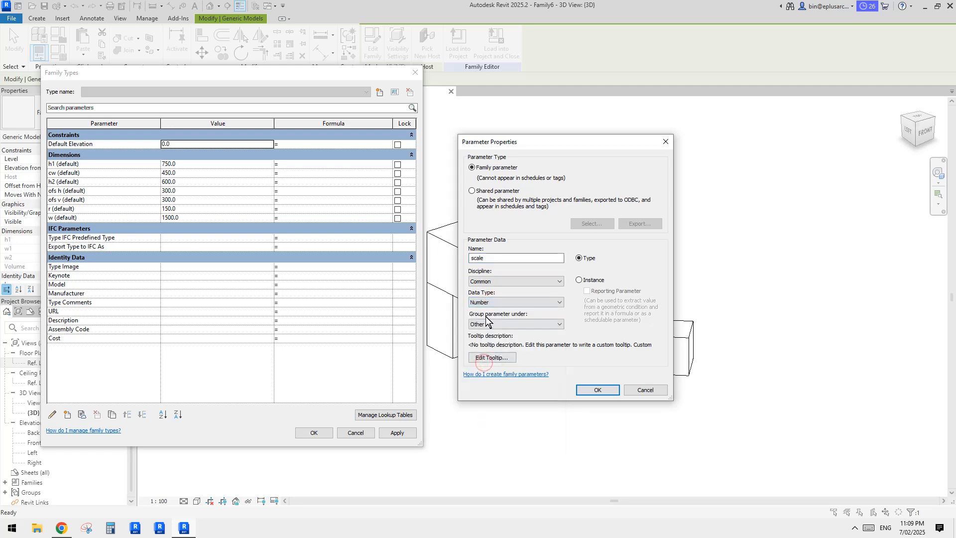
pyautogui.click(504, 303)
pyautogui.click(517, 300)
pyautogui.click(482, 303)
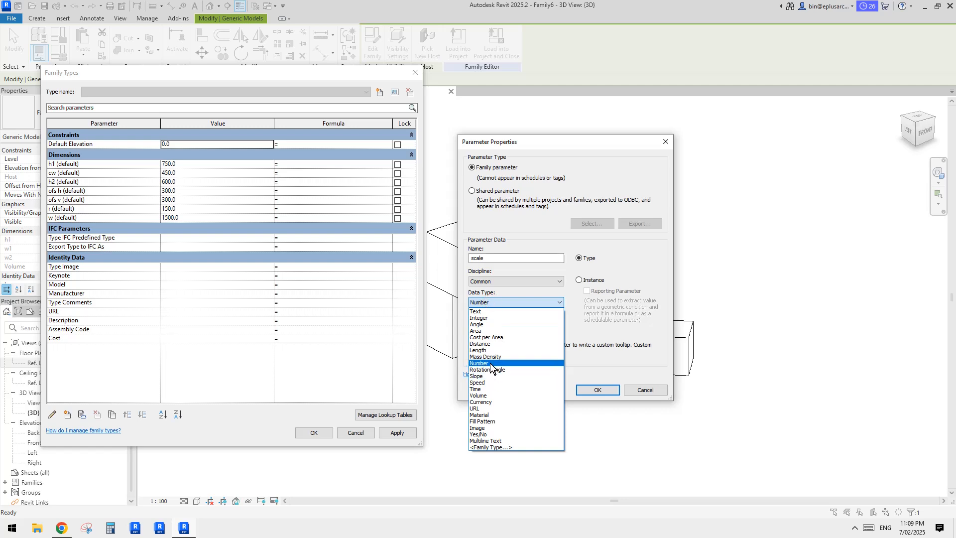
pyautogui.click(501, 301)
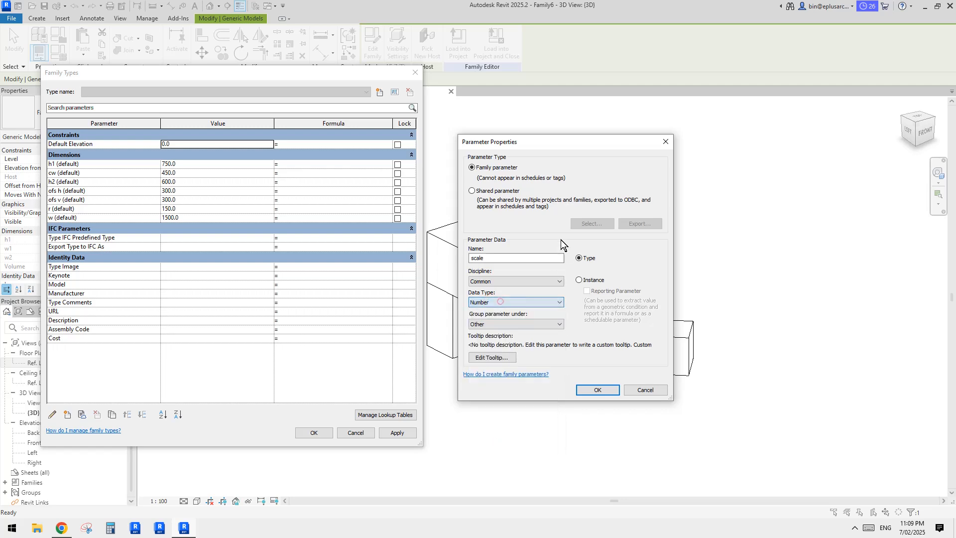
pyautogui.click(579, 280)
pyautogui.click(597, 390)
pyautogui.click(198, 266)
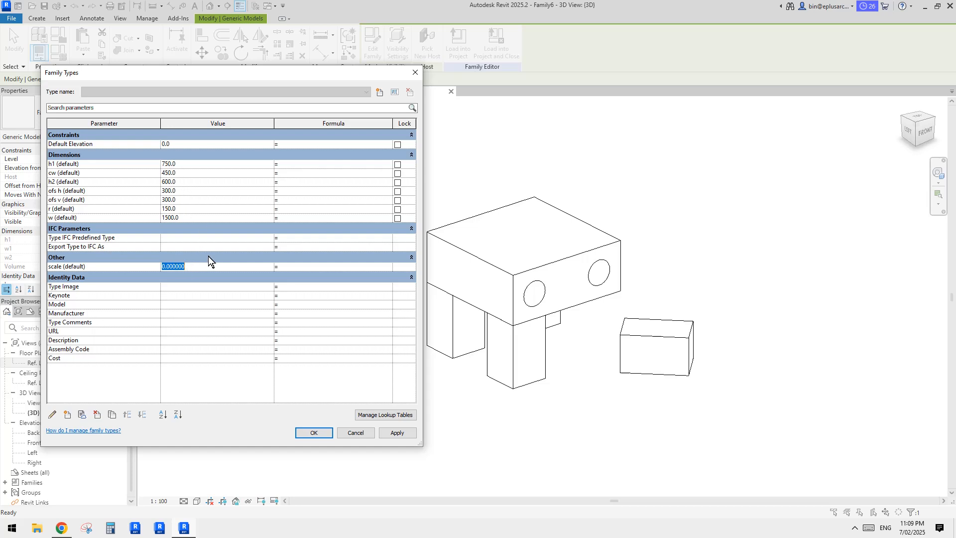
pyautogui.write('1000')
# - Drive h1 with the formula 7.5*scale and cw with the formula 4.5*scale
pyautogui.click(296, 166)
pyautogui.write('7.5*scale')
pyautogui.moveTo(287, 164); pyautogui.dragTo(314, 167)
pyautogui.hotkey('ctrl', 'c')
pyautogui.click(331, 174)
pyautogui.write('4.5')
pyautogui.hotkey('ctrl', 'v')
# - Drive h2 with the formula 6*scale and ofs h with the formula 3*scale
pyautogui.click(320, 184)
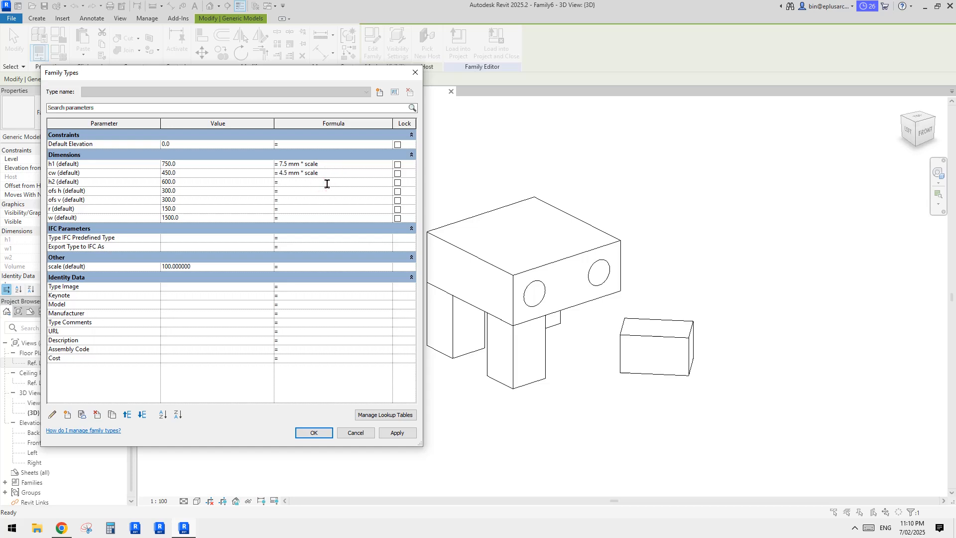
pyautogui.write('6')
pyautogui.hotkey('ctrl', 'v')
pyautogui.click(325, 194)
pyautogui.write('3')
pyautogui.hotkey('ctrl', 'v')
# - Enter the formulas 3*scale for ofs v, 1.5*scale for r and 15*scale for w
pyautogui.click(318, 201)
pyautogui.write('3')
pyautogui.hotkey('ctrl', 'v')
pyautogui.write('1')
pyautogui.click(335, 200)
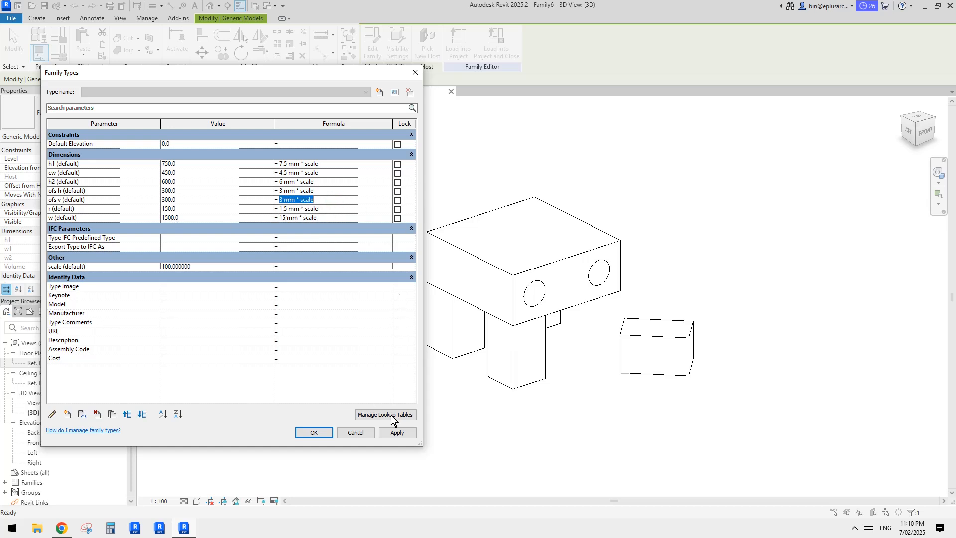
# - Test the family's proportional resizing by applying scale values of 90, 80 and 50 in turn
pyautogui.click(200, 268)
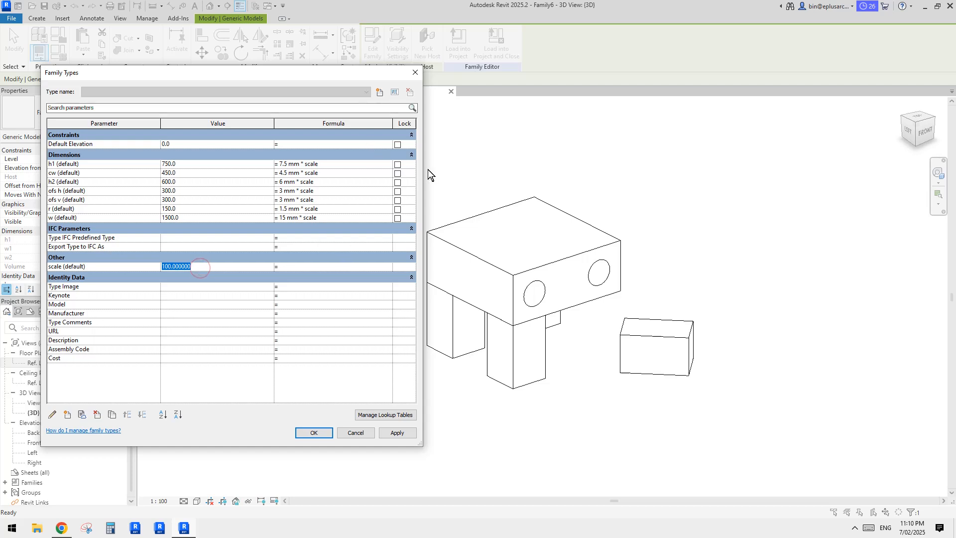
pyautogui.moveTo(377, 77); pyautogui.dragTo(343, 74)
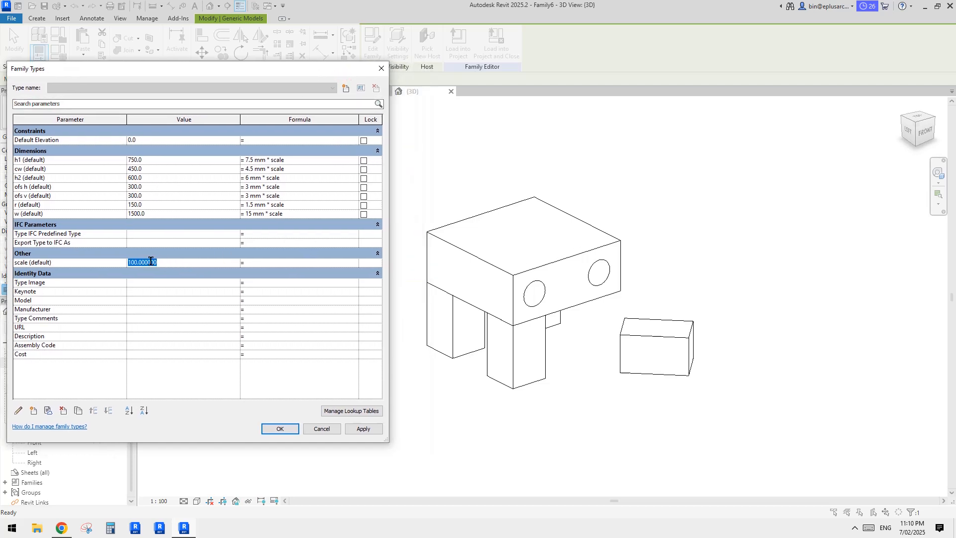
pyautogui.write('90')
pyautogui.click(363, 429)
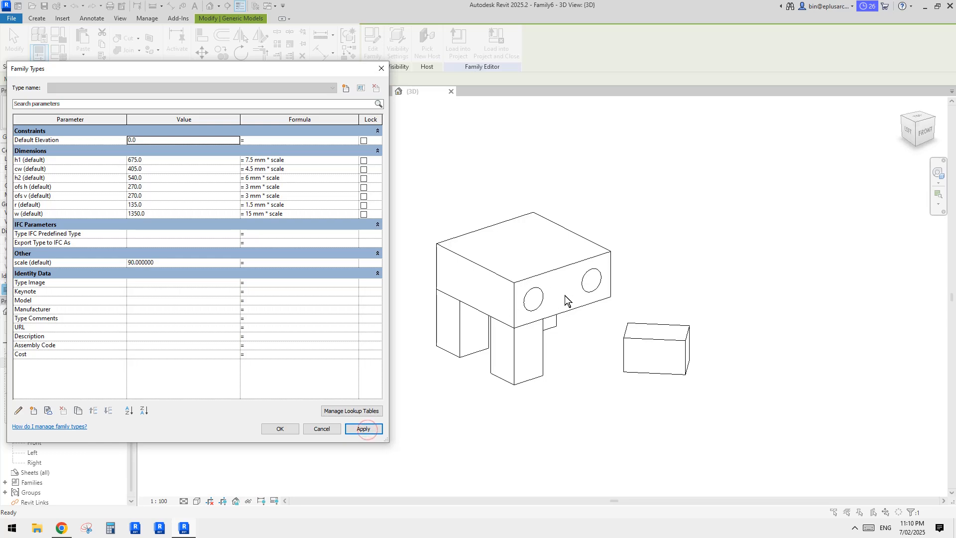
pyautogui.click(172, 262)
pyautogui.write('80')
pyautogui.click(366, 428)
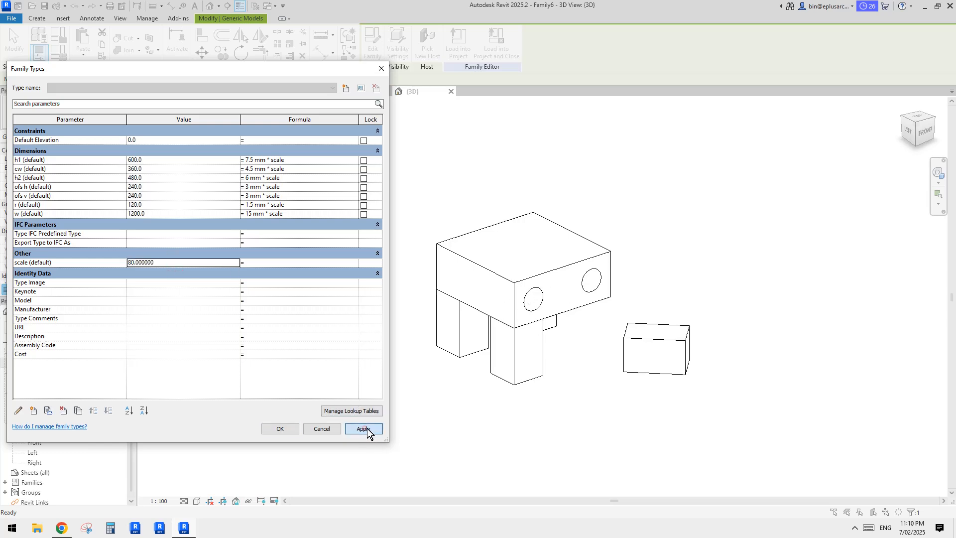
pyautogui.click(177, 262)
pyautogui.write('50')
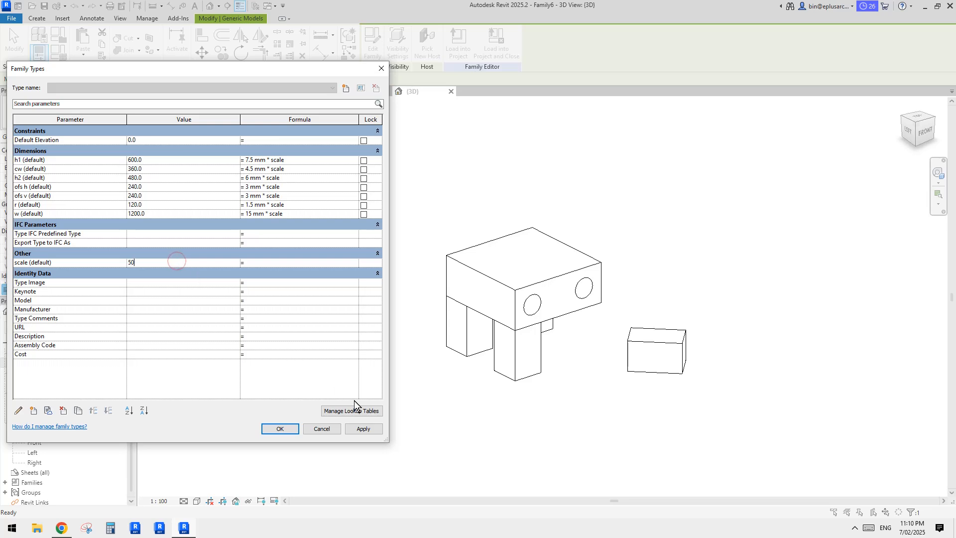
pyautogui.click(368, 429)
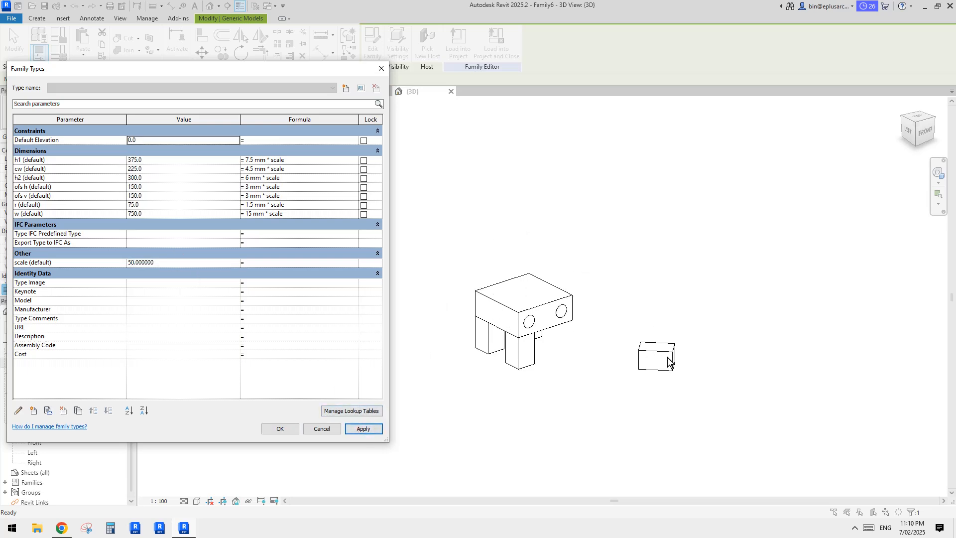
# - Set the scale parameter to 100 and apply it to the model
pyautogui.click(191, 262)
pyautogui.write('100')
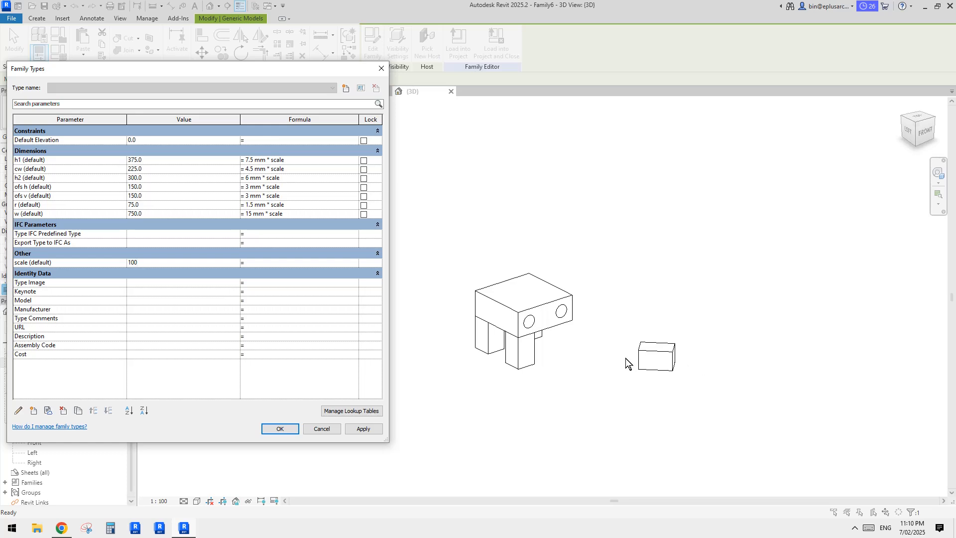
pyautogui.click(367, 429)
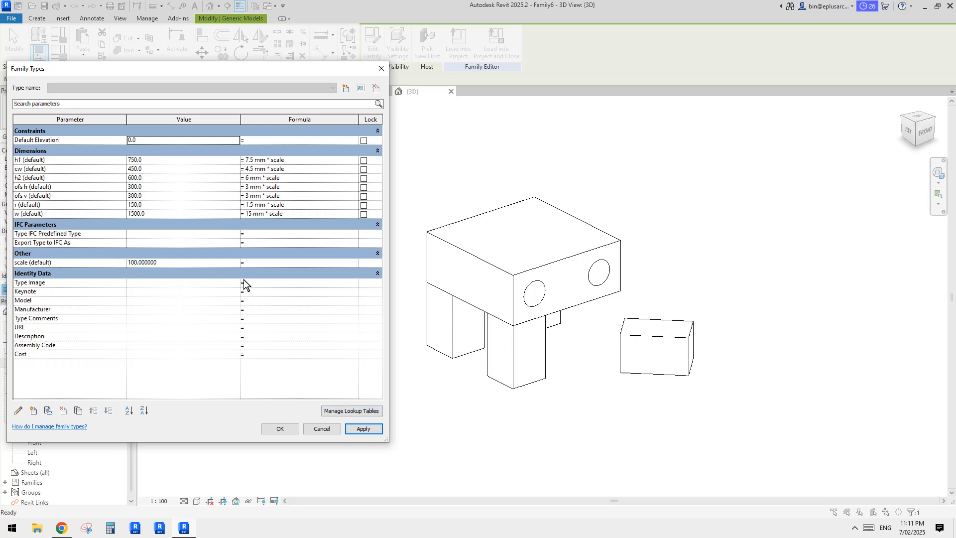
# - Set the scale parameter to 50 and apply it to test the model's proportional resizing
pyautogui.click(185, 264)
pyautogui.write('50')
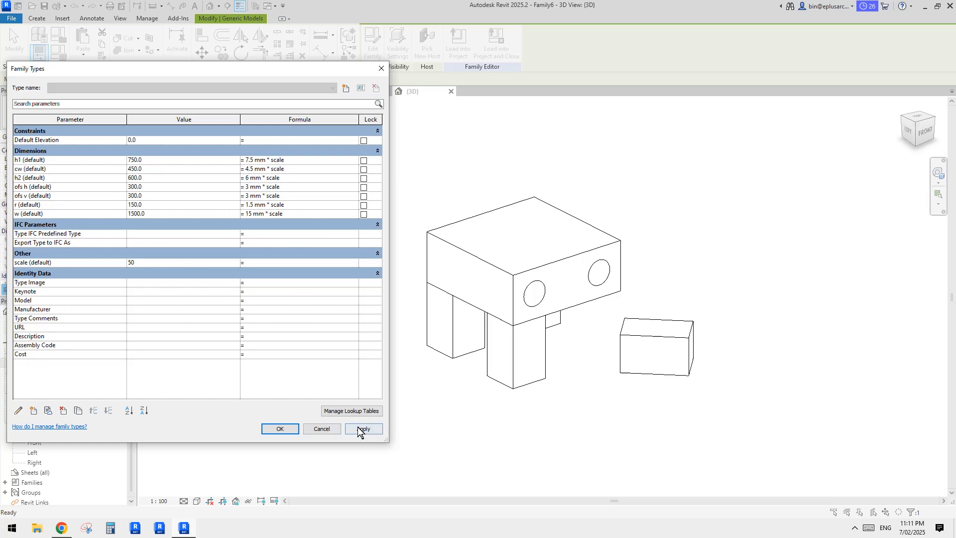
pyautogui.click(360, 431)
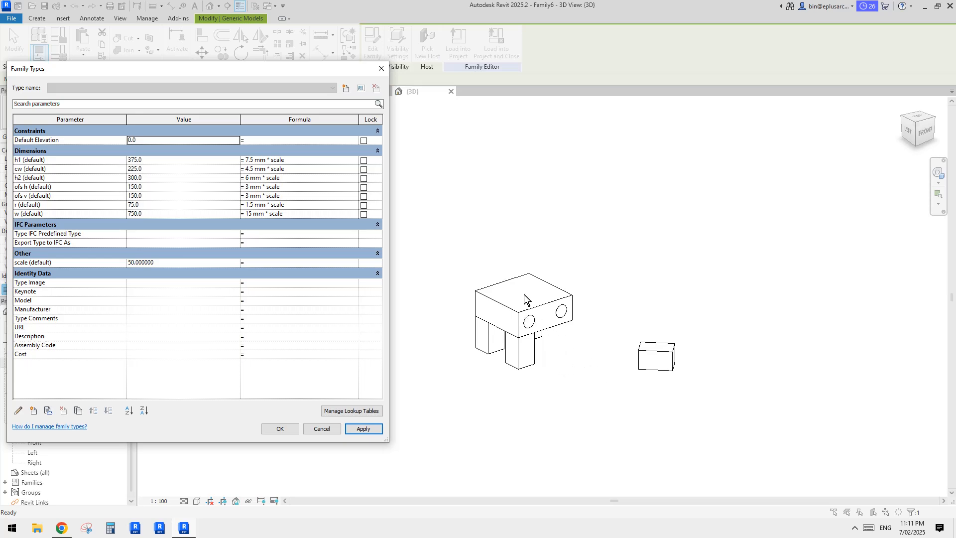
# - Restore the scale parameter to 100, apply it and accept the family types
pyautogui.click(198, 262)
pyautogui.write('1')
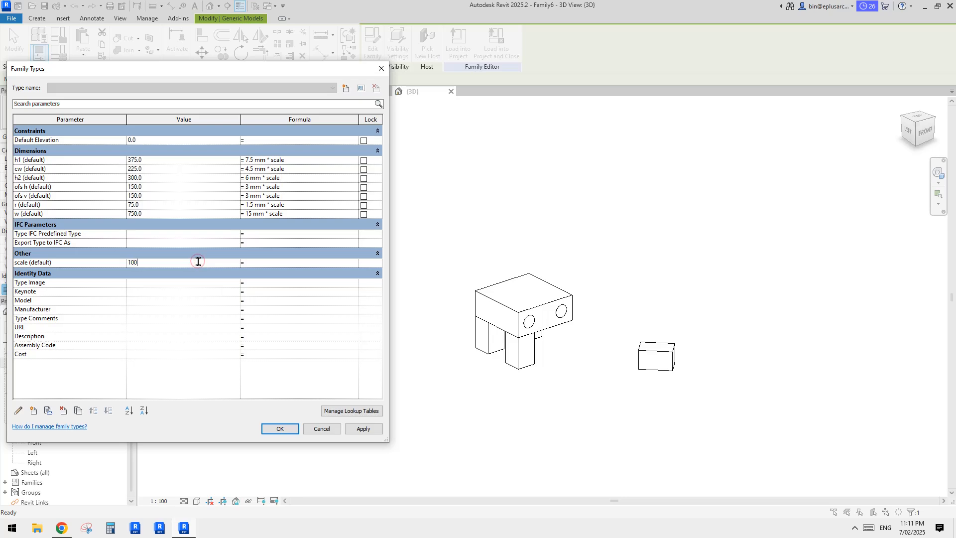
pyautogui.click(366, 429)
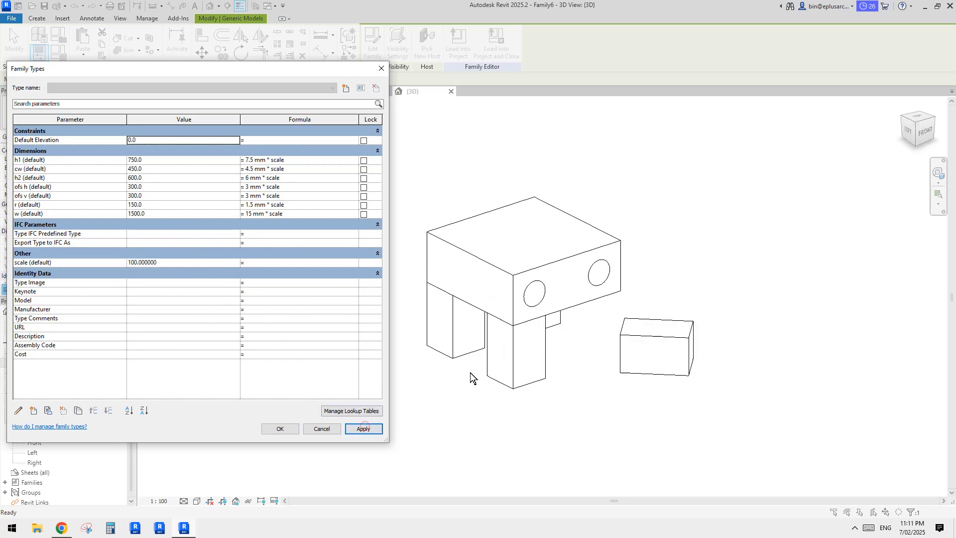
pyautogui.click(279, 428)
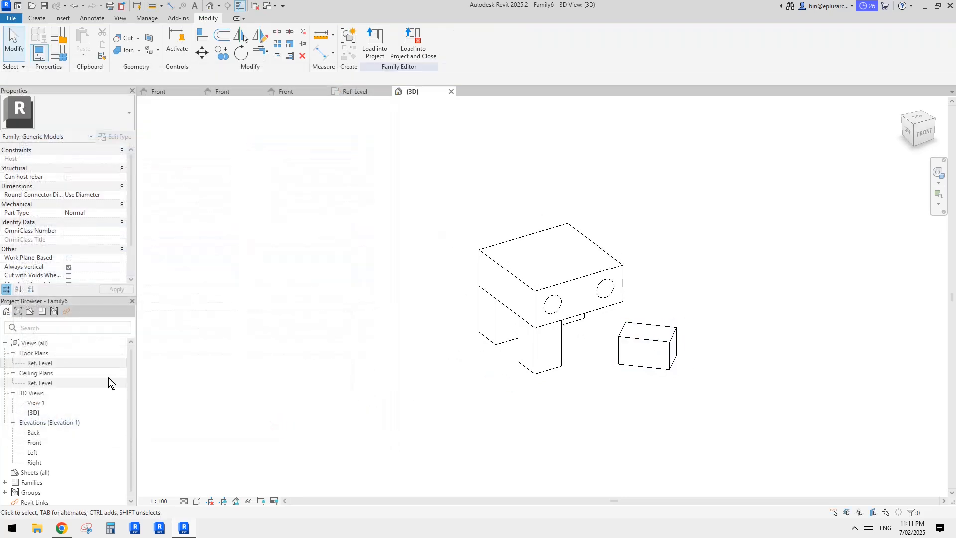
# - Open the Ref. Level floor plan and examine the rotated nested box and its position relative to the body
pyautogui.doubleClick(43, 362)
pyautogui.scroll(2, 538, 360)
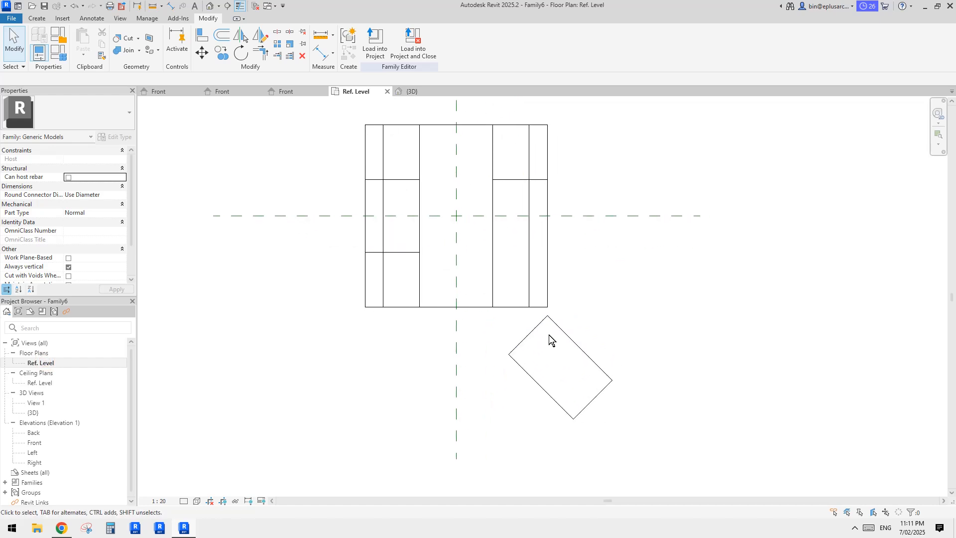
pyautogui.scroll(-1, 609, 326)
pyautogui.moveTo(609, 327); pyautogui.dragTo(641, 335, button='middle')
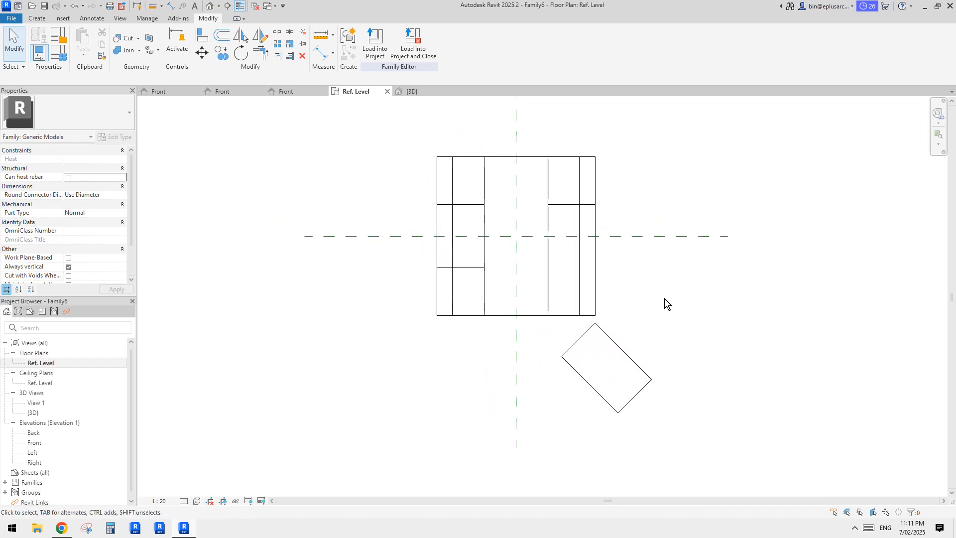
pyautogui.moveTo(662, 297); pyautogui.dragTo(657, 300, button='middle')
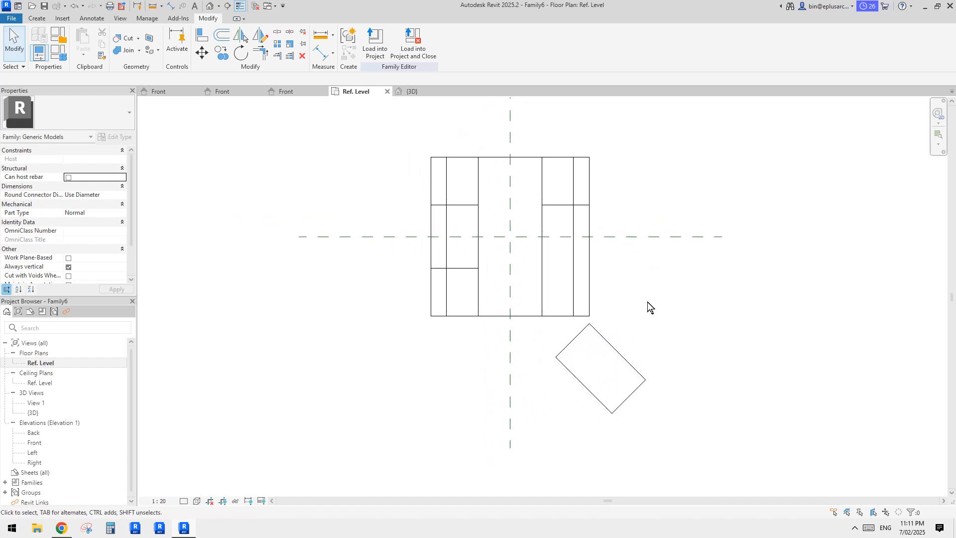
pyautogui.moveTo(688, 330); pyautogui.dragTo(657, 319, button='middle')
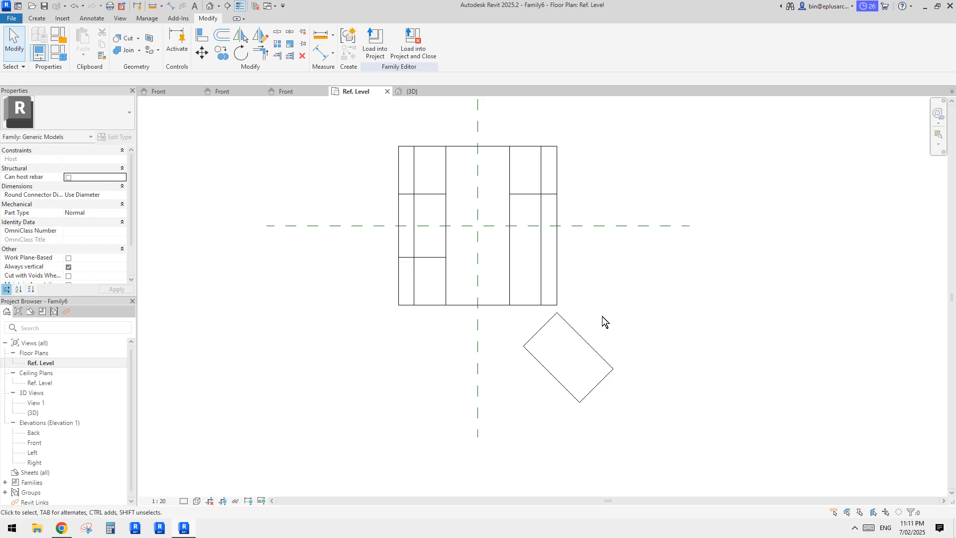
pyautogui.click(578, 333)
pyautogui.moveTo(565, 333); pyautogui.dragTo(561, 322, button='middle')
pyautogui.press('Escape')
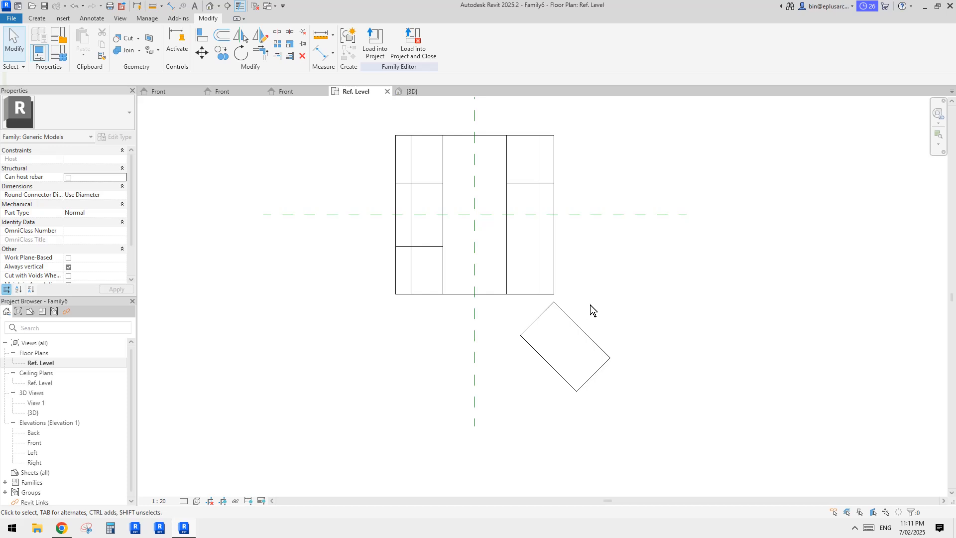
pyautogui.click(586, 335)
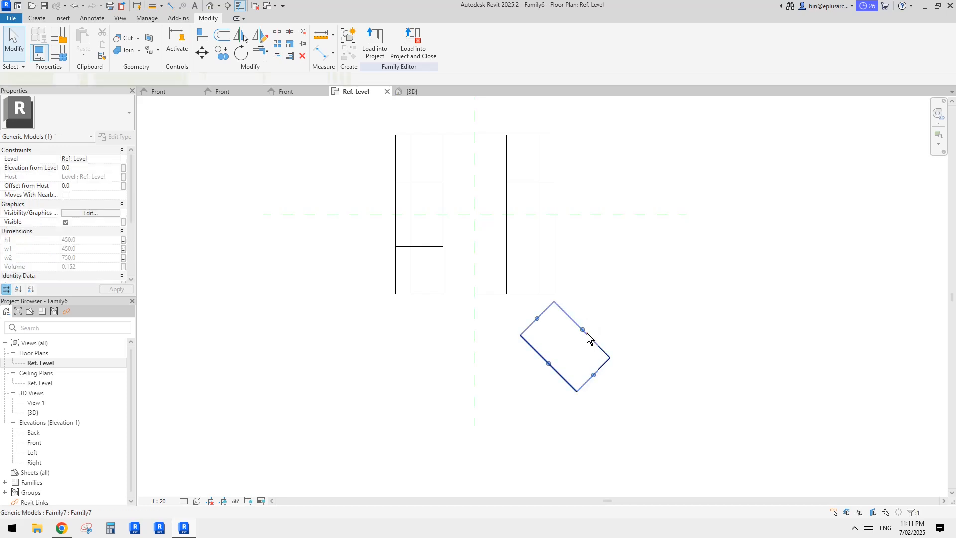
pyautogui.click(622, 317)
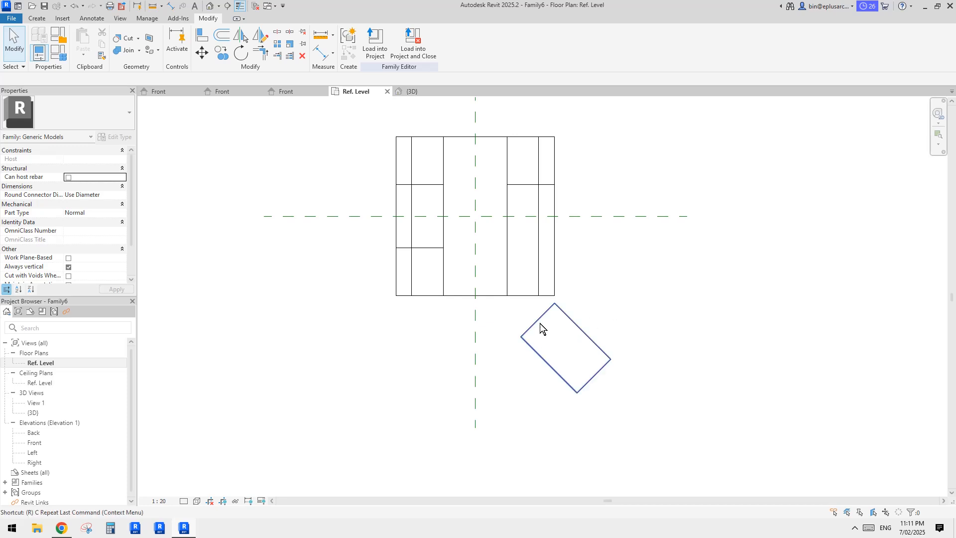
# - Draw a vertical and a horizontal reference plane crossing at the midpoint of the rotated box's upper-left short edge
pyautogui.press('r')
pyautogui.press('p')
pyautogui.click(551, 391)
pyautogui.press('Escape')
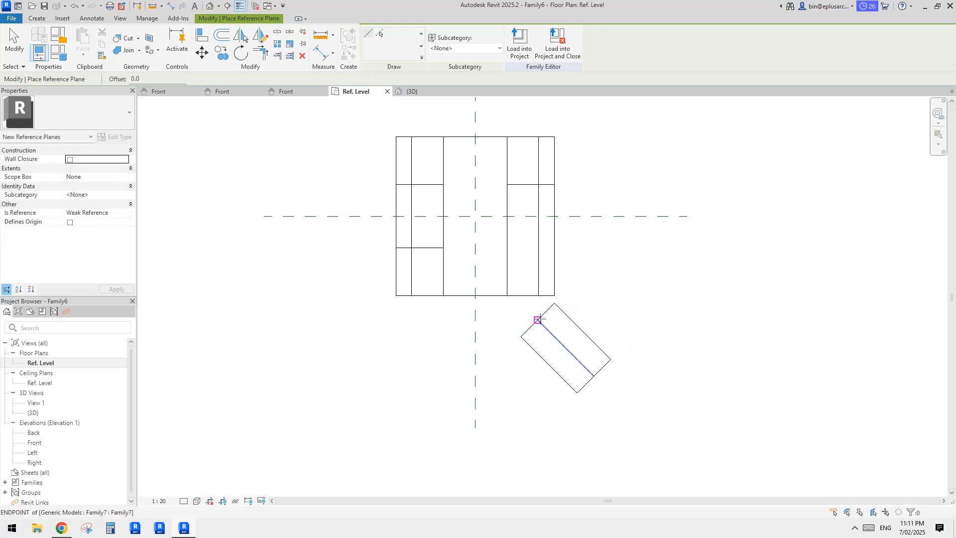
pyautogui.click(538, 320)
pyautogui.click(541, 375)
pyautogui.press('Escape')
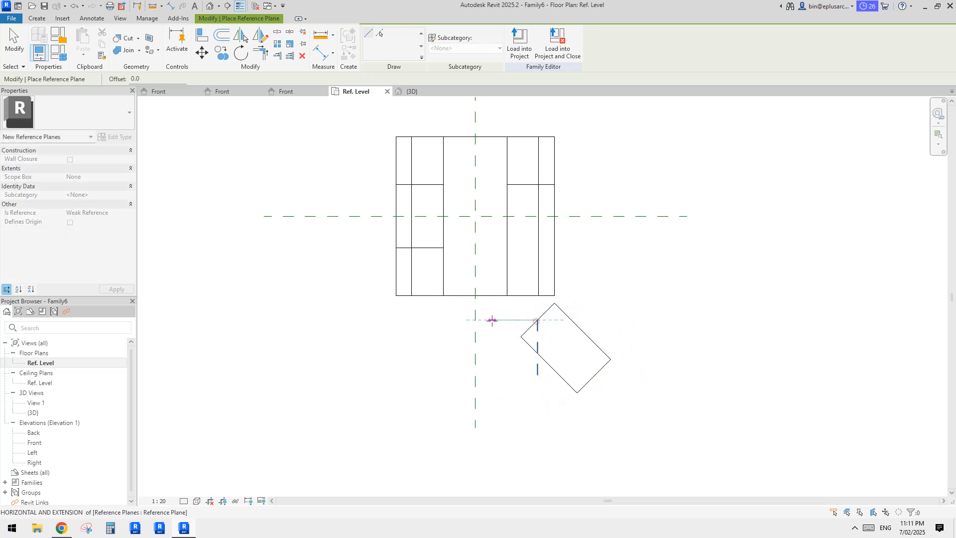
pyautogui.scroll(1, 537, 318)
pyautogui.click(537, 326)
pyautogui.press('Escape')
# - Extend the upper end of the new vertical reference plane past the front edge of the body
pyautogui.moveTo(539, 301); pyautogui.dragTo(546, 275)
pyautogui.click(520, 320)
pyautogui.scroll(-1, 591, 316)
pyautogui.scroll(1, 546, 304)
pyautogui.click(544, 307)
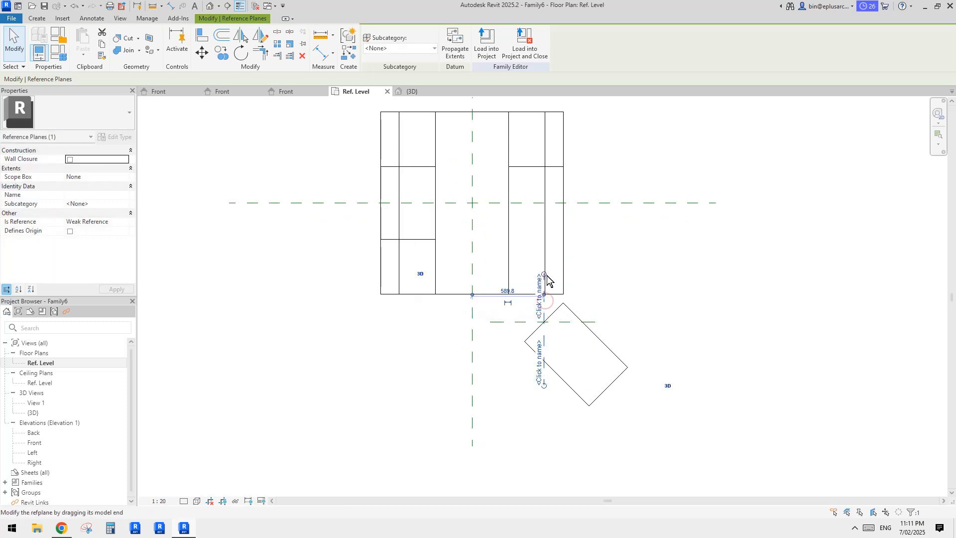
pyautogui.press('Escape')
# - Dimension the new vertical and horizontal reference planes from the family's matching center reference planes
pyautogui.press('d')
pyautogui.press('i')
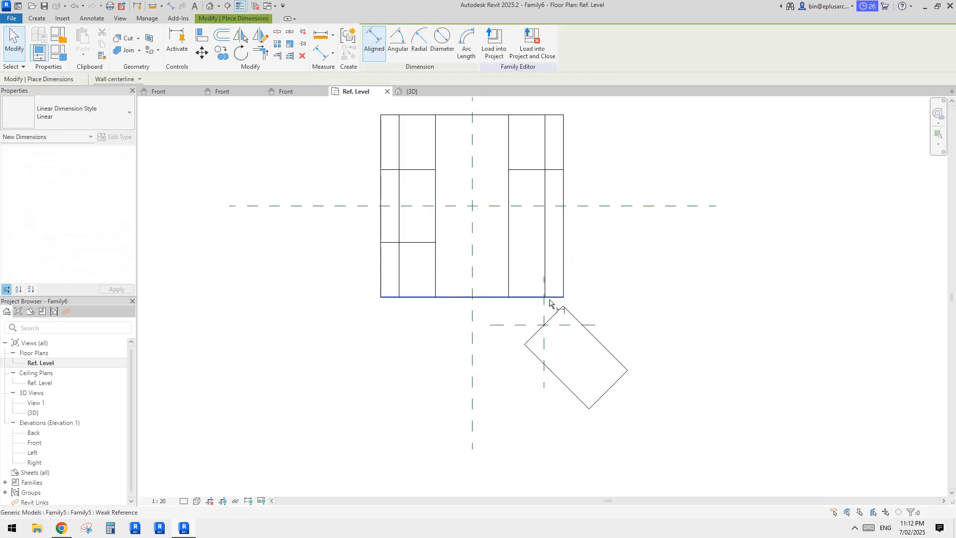
pyautogui.click(544, 326)
pyautogui.click(472, 346)
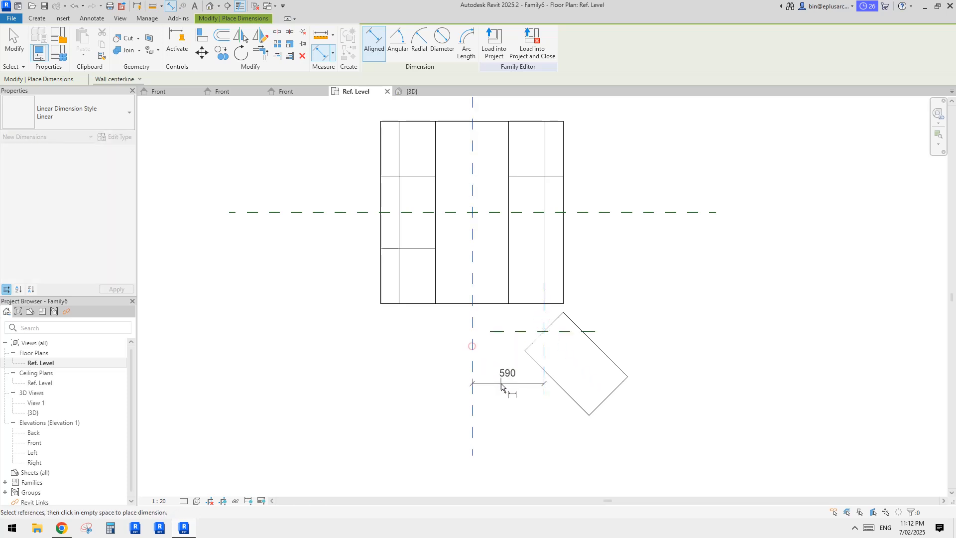
pyautogui.click(501, 388)
pyautogui.click(595, 330)
pyautogui.click(612, 211)
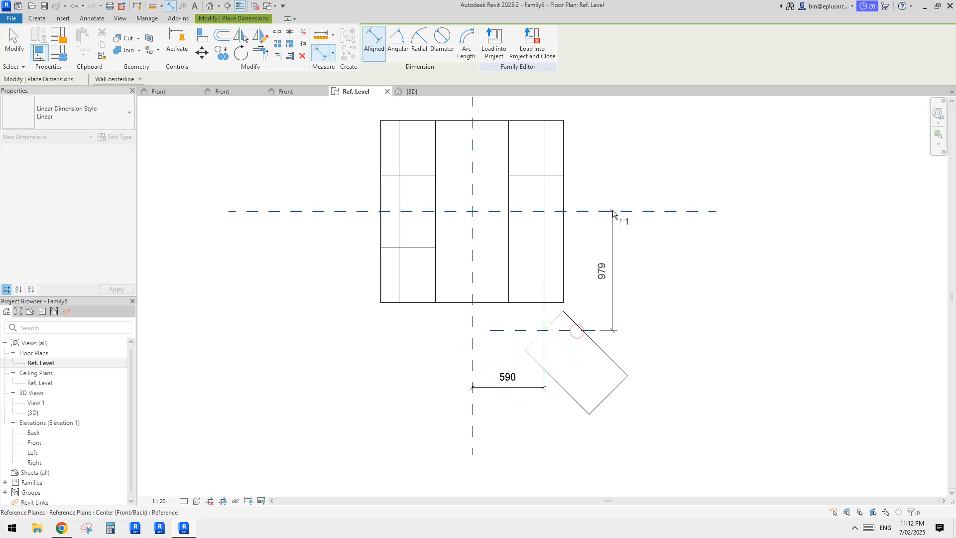
# - Place an aligned dimension between the short horizontal reference plane at the rotated box and the horizontal centre plane
pyautogui.click(647, 245)
pyautogui.press('Escape')
pyautogui.press('Escape')
pyautogui.scroll(3, 544, 328)
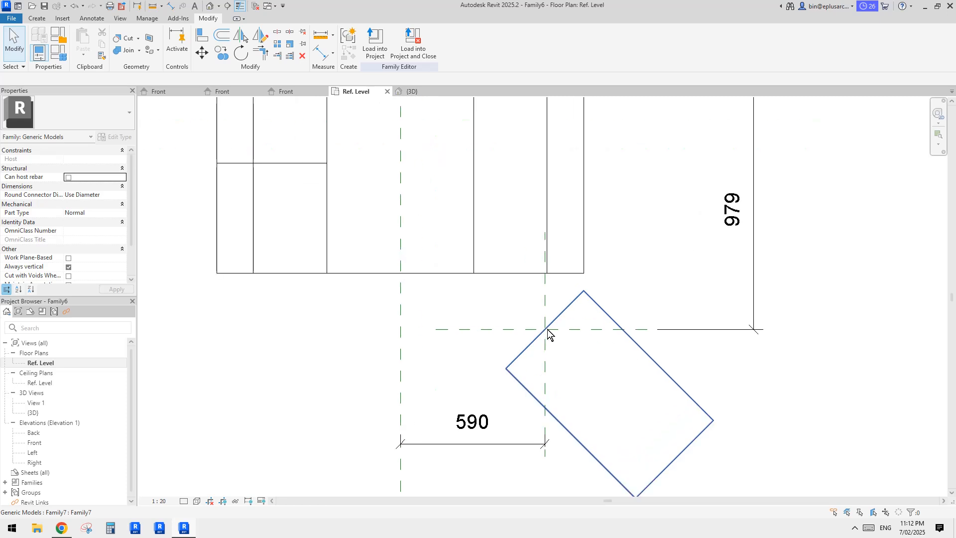
# - Examine the rotated nested box and how its insertion point sits on the two offset reference planes
pyautogui.scroll(-2, 544, 331)
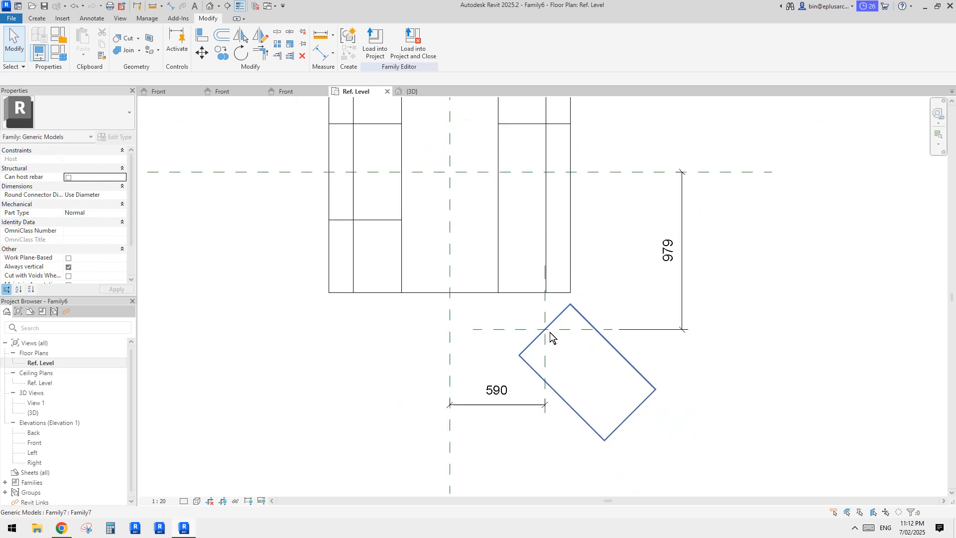
pyautogui.click(573, 313)
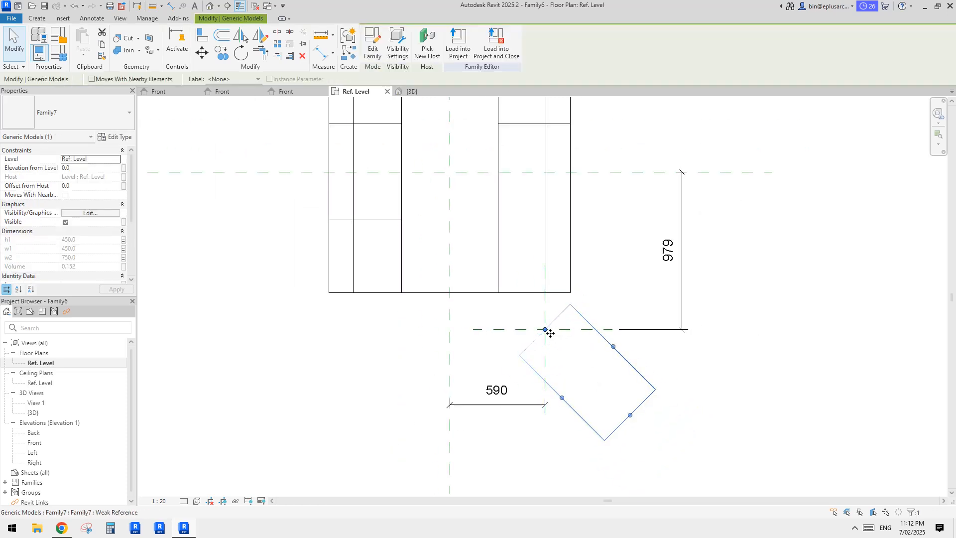
pyautogui.scroll(-1, 545, 331)
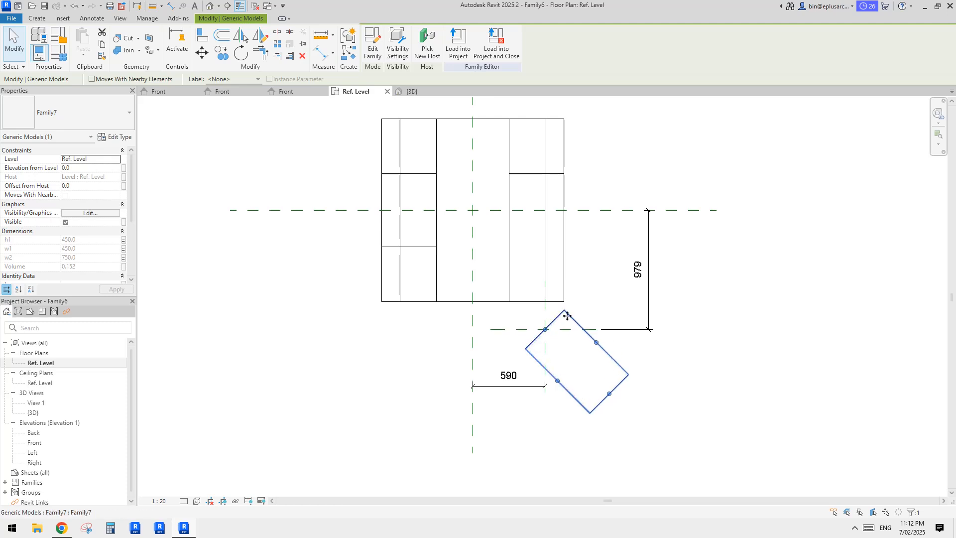
pyautogui.scroll(1, 548, 338)
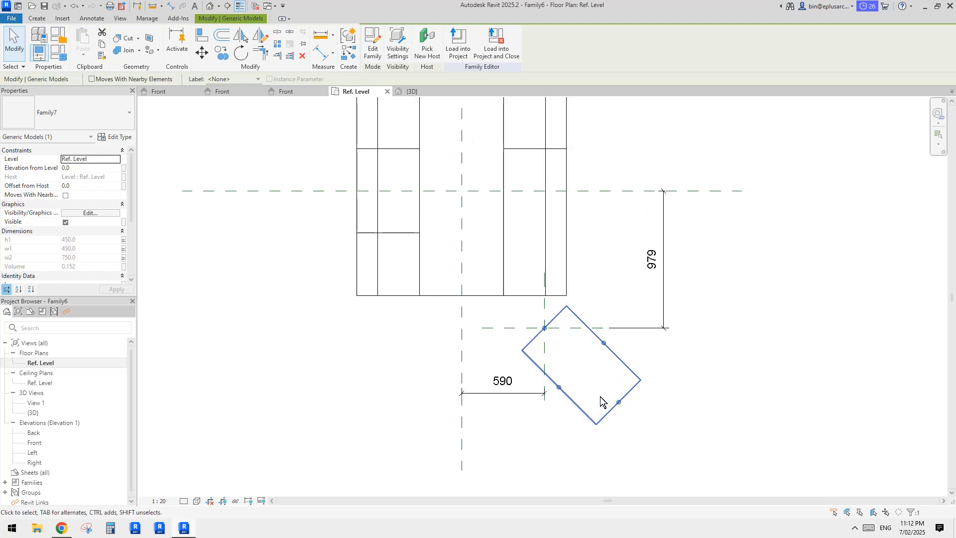
pyautogui.scroll(1, 555, 336)
pyautogui.scroll(1, 545, 330)
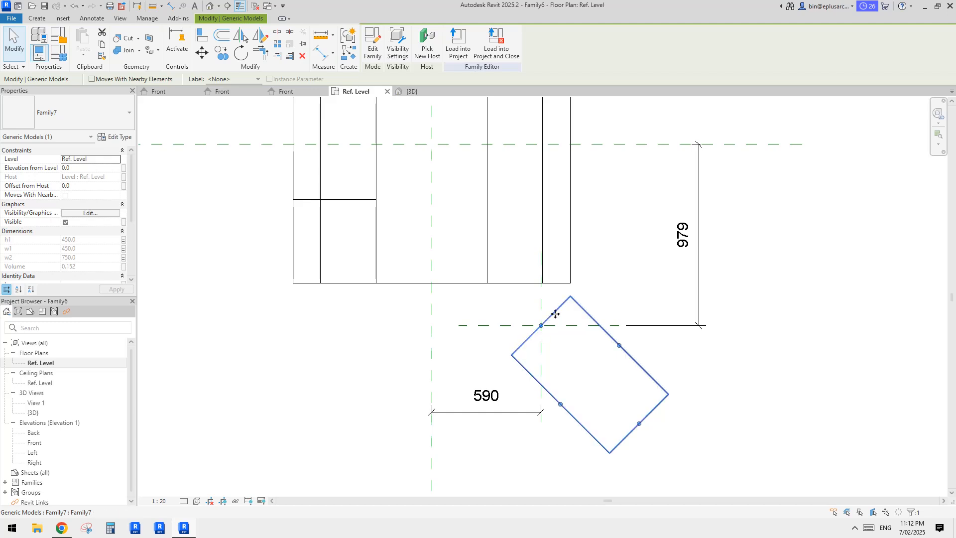
pyautogui.scroll(-2, 604, 360)
pyautogui.click(620, 355)
pyautogui.moveTo(620, 355); pyautogui.dragTo(613, 358, button='middle')
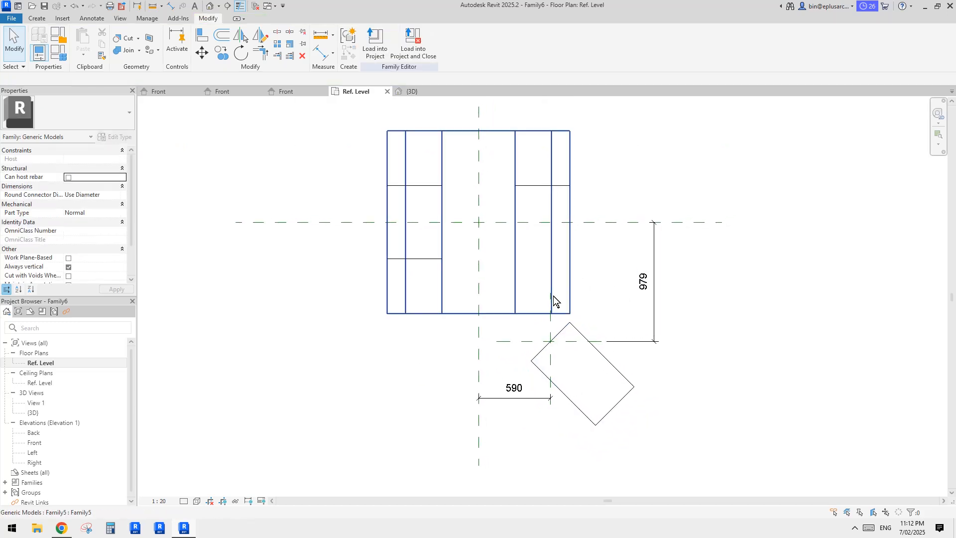
# - Label the horizontal offset dimension below the blocks with a new instance parameter named "ofs 1"
pyautogui.click(516, 392)
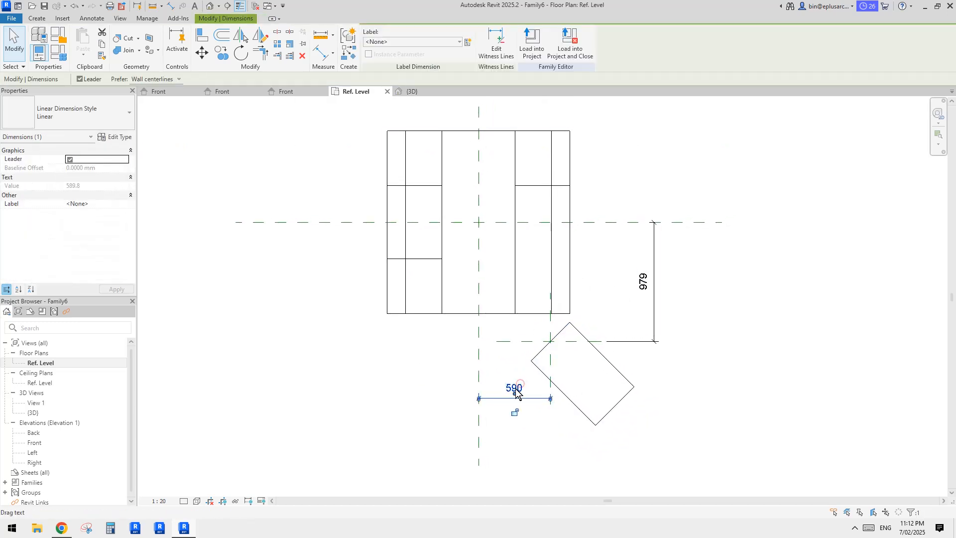
pyautogui.click(468, 42)
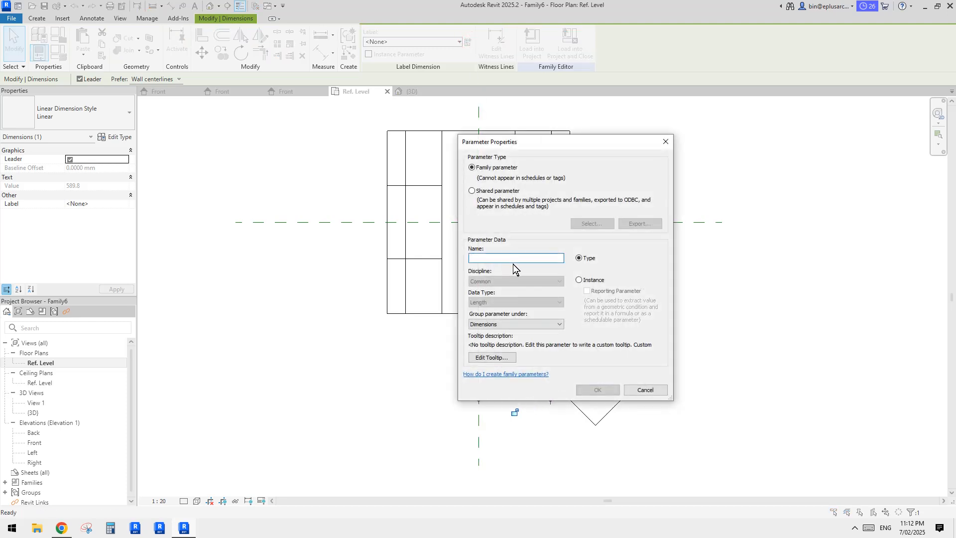
pyautogui.write('ofs 1')
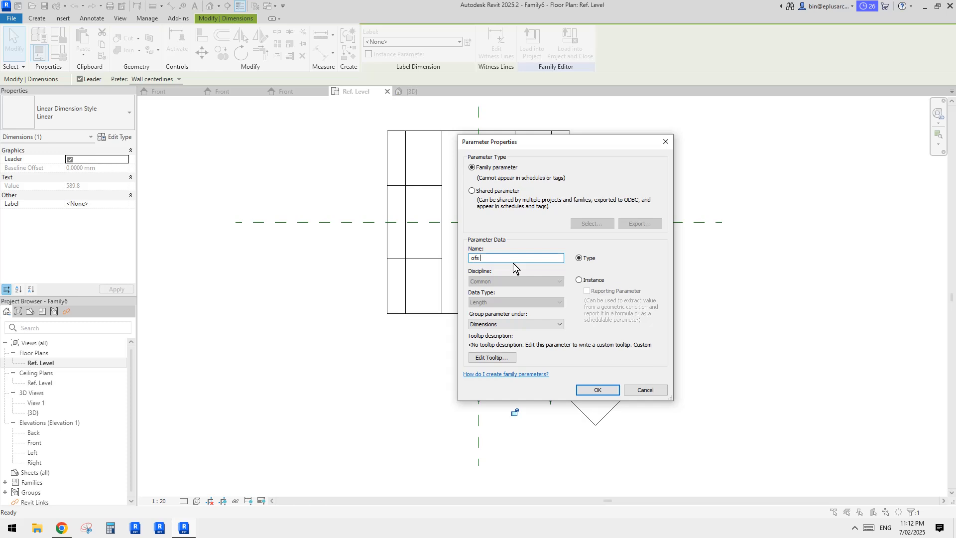
pyautogui.click(579, 280)
pyautogui.click(597, 389)
pyautogui.click(757, 313)
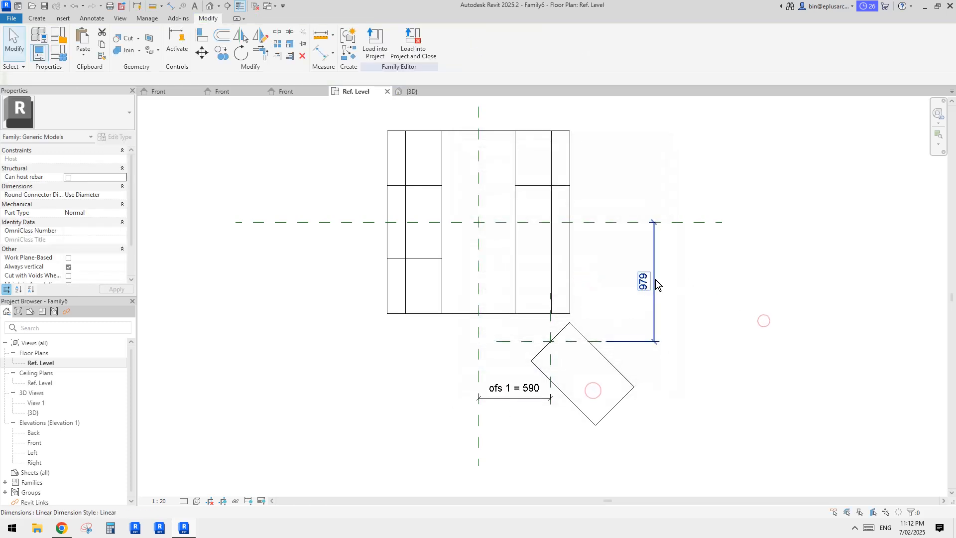
# - Label the vertical offset dimension with a new instance parameter named "ofs 2" and check the "ofs 1" dimension's parameter setting
pyautogui.click(468, 44)
pyautogui.write('ofs 2')
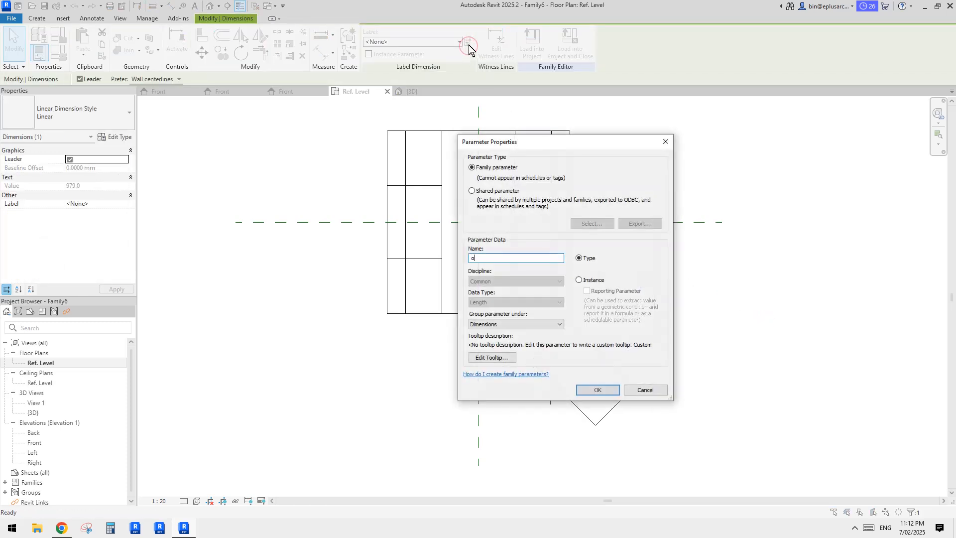
pyautogui.click(579, 279)
pyautogui.click(598, 390)
pyautogui.click(510, 389)
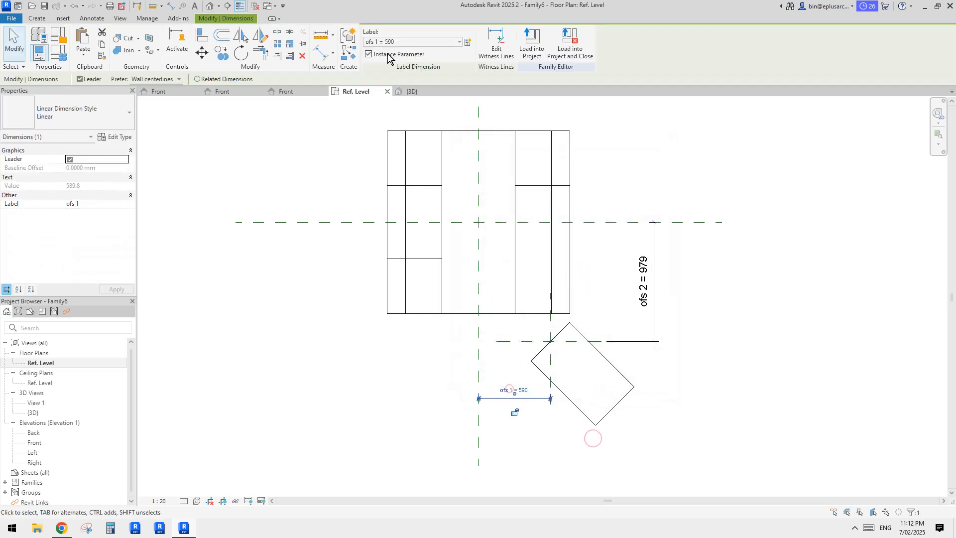
pyautogui.press('Escape')
# - Draw a reference line from the intersection of the centre planes to the intersection of the offset reference planes at the rotated box
pyautogui.moveTo(651, 339); pyautogui.dragTo(654, 319, button='middle')
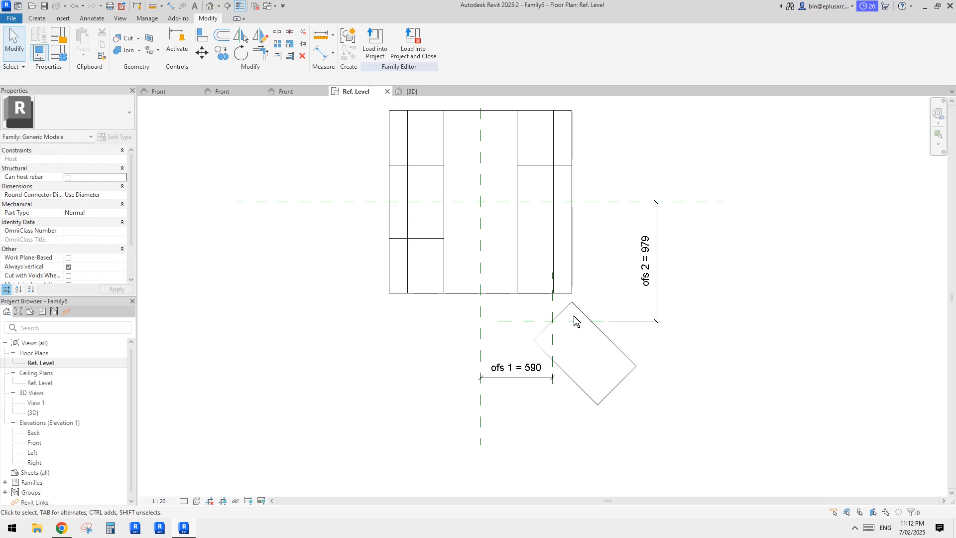
pyautogui.click(37, 18)
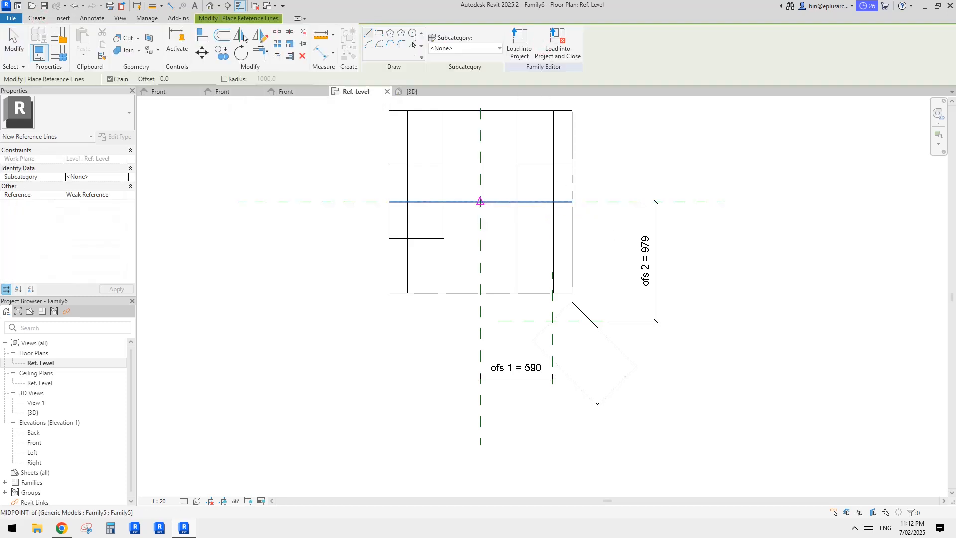
pyautogui.click(481, 202)
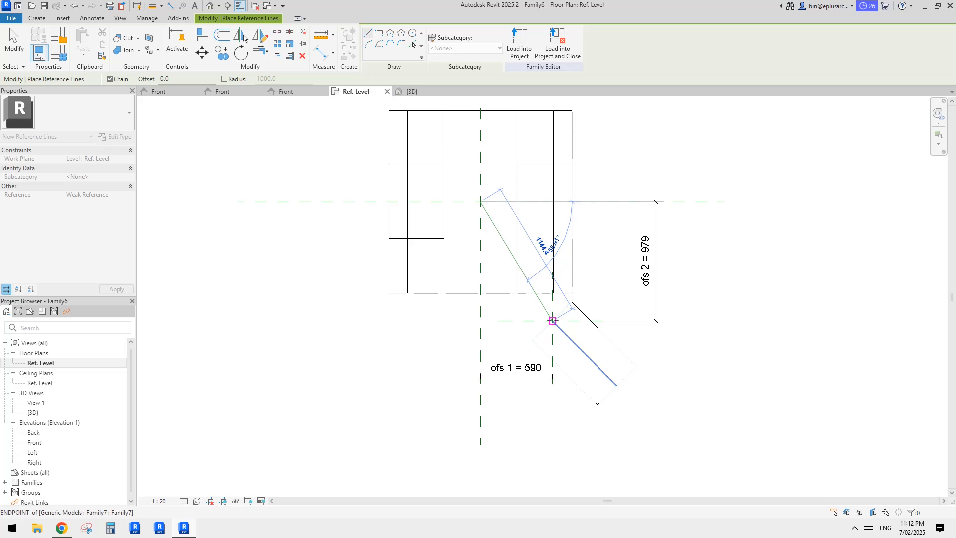
pyautogui.click(553, 320)
pyautogui.press('Escape')
pyautogui.press('Escape')
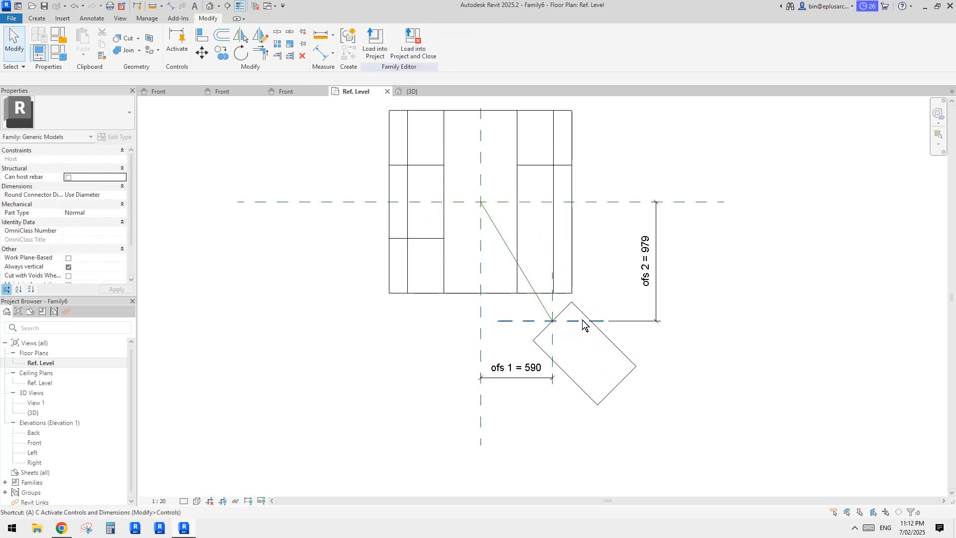
pyautogui.press('a')
pyautogui.press('l')
pyautogui.press('Escape')
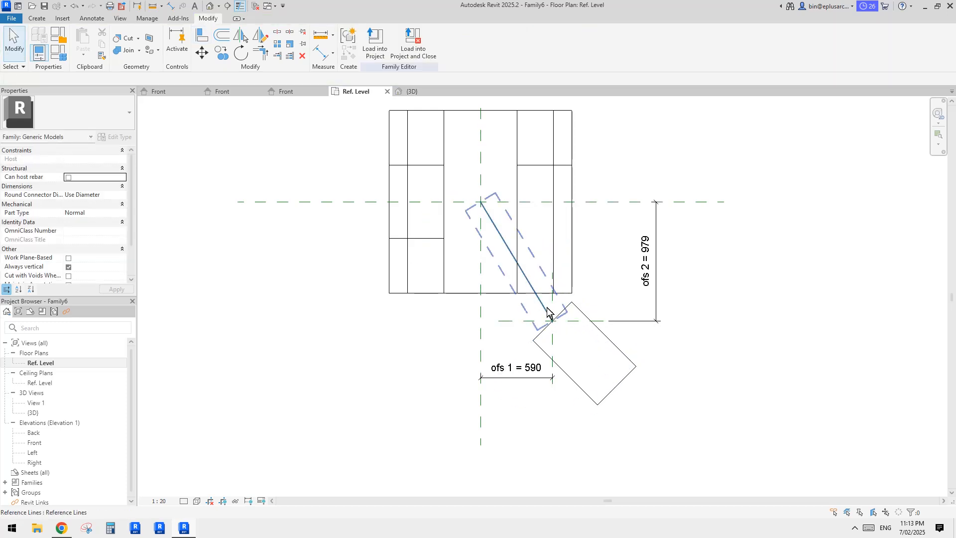
# - Temporarily isolate the diagonal reference line together with the two centre planes and the two offset reference planes
pyautogui.click(548, 313)
pyautogui.keyDown('ctrl'); pyautogui.click(520, 321); pyautogui.keyUp('ctrl')
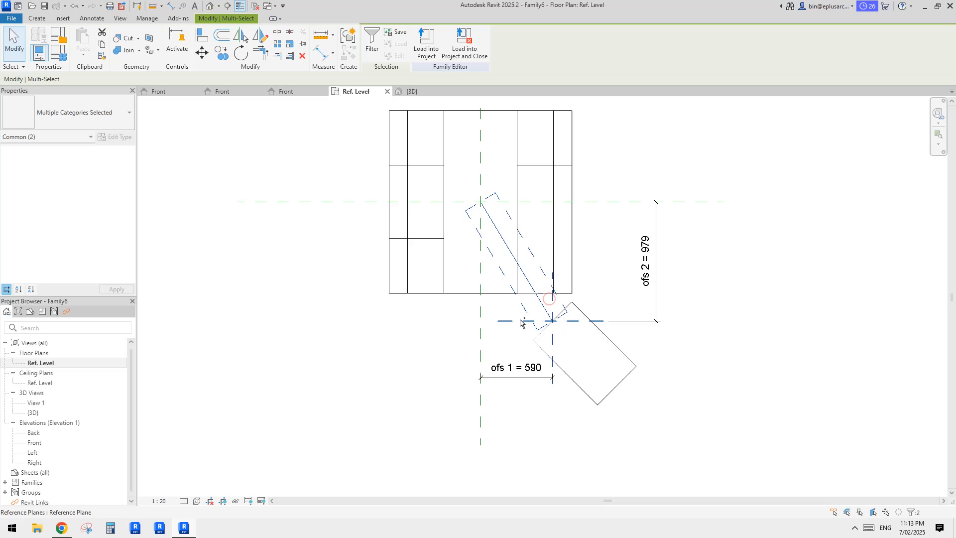
pyautogui.keyDown('ctrl'); pyautogui.click(480, 317); pyautogui.keyUp('ctrl')
pyautogui.keyDown('ctrl'); pyautogui.click(600, 202); pyautogui.keyUp('ctrl')
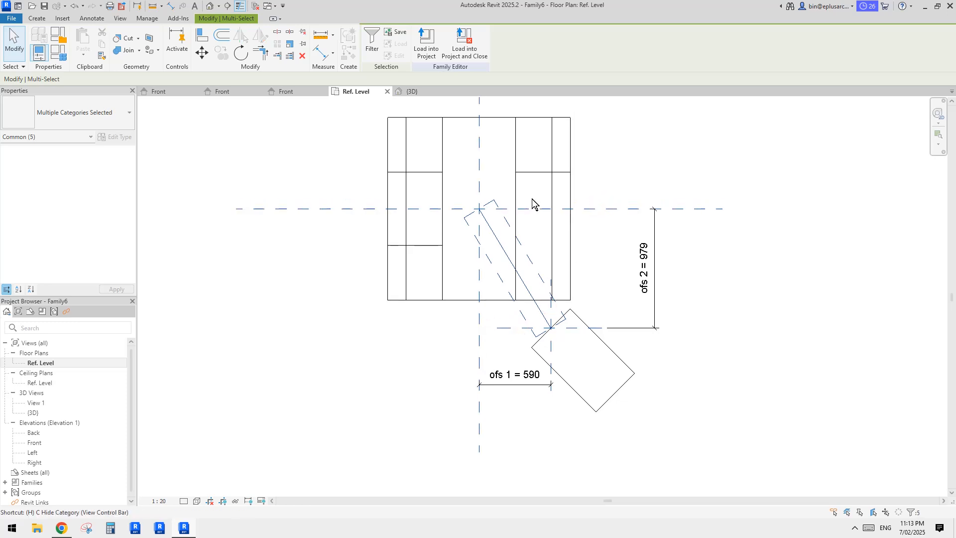
pyautogui.press('h')
pyautogui.press('i')
pyautogui.press('Escape')
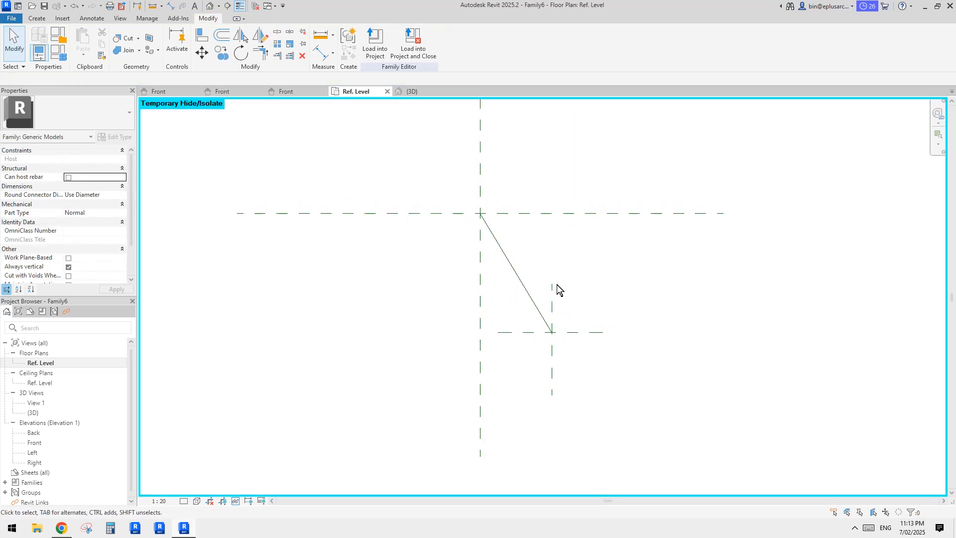
# - Align the reference line's lower endpoint to the vertical and horizontal offset reference planes and lock it to both
pyautogui.click(546, 324)
pyautogui.press('a')
pyautogui.press('l')
pyautogui.scroll(3, 543, 324)
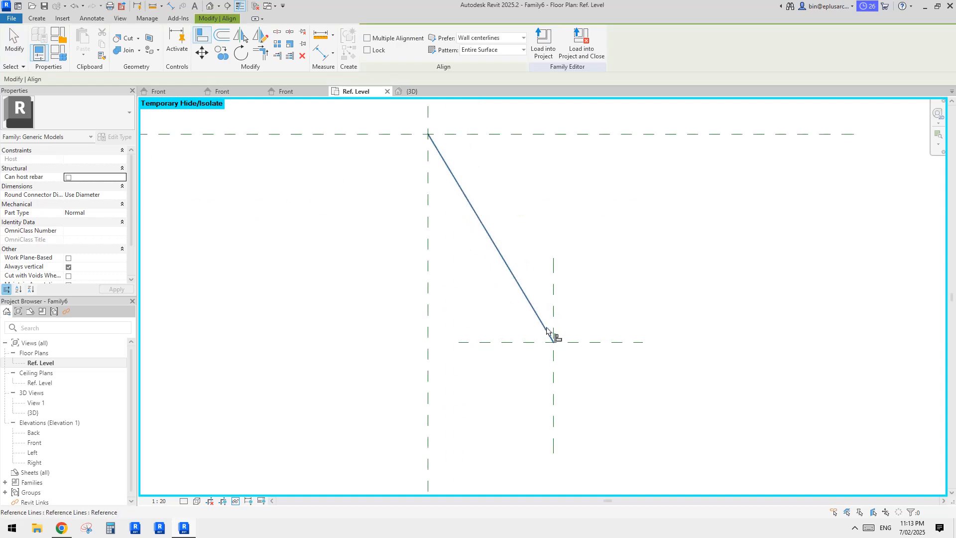
pyautogui.click(553, 293)
pyautogui.press('Tab')
pyautogui.click(554, 342)
pyautogui.click(570, 376)
pyautogui.click(581, 341)
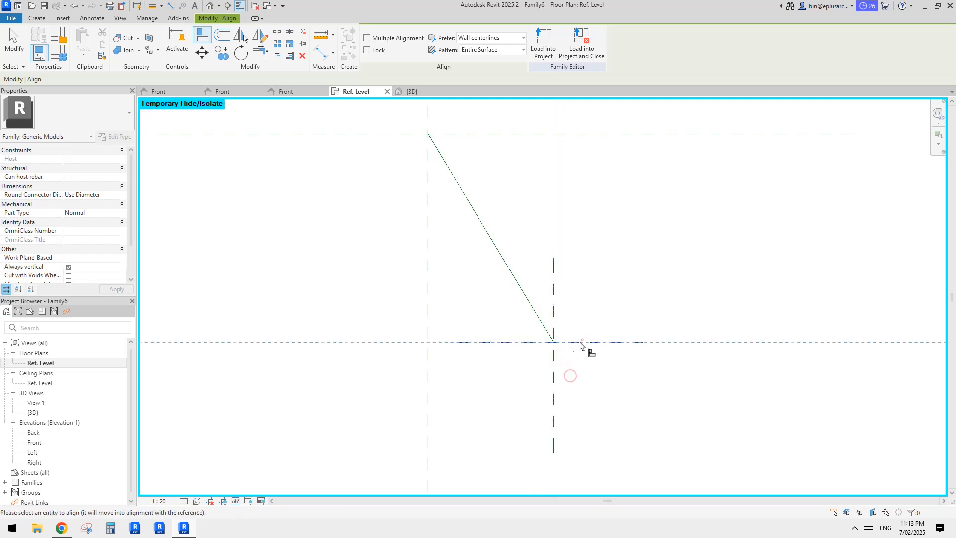
pyautogui.click(559, 346)
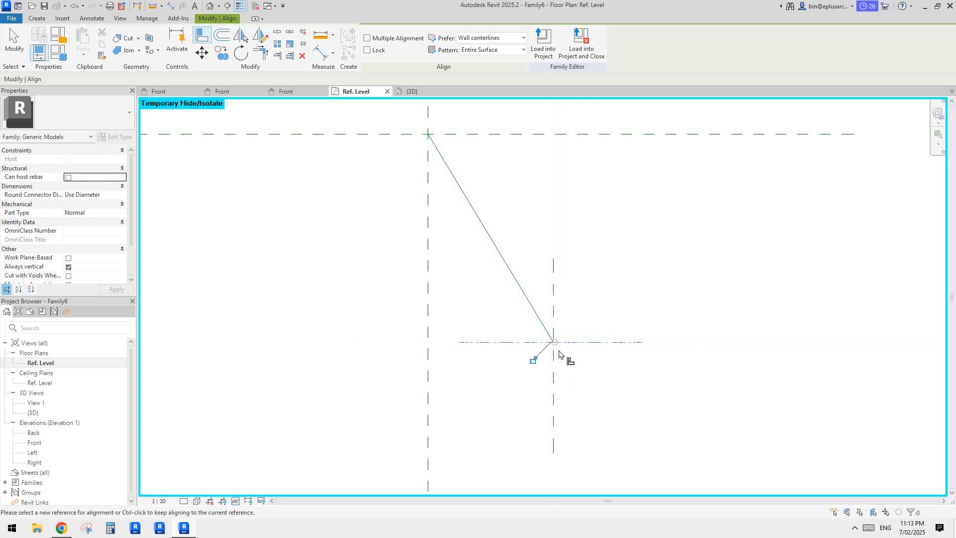
pyautogui.click(535, 359)
# - Align and lock the reference line's upper endpoint to the horizontal centre plane
pyautogui.moveTo(467, 225); pyautogui.dragTo(503, 282, button='middle')
pyautogui.click(482, 189)
pyautogui.press('Tab')
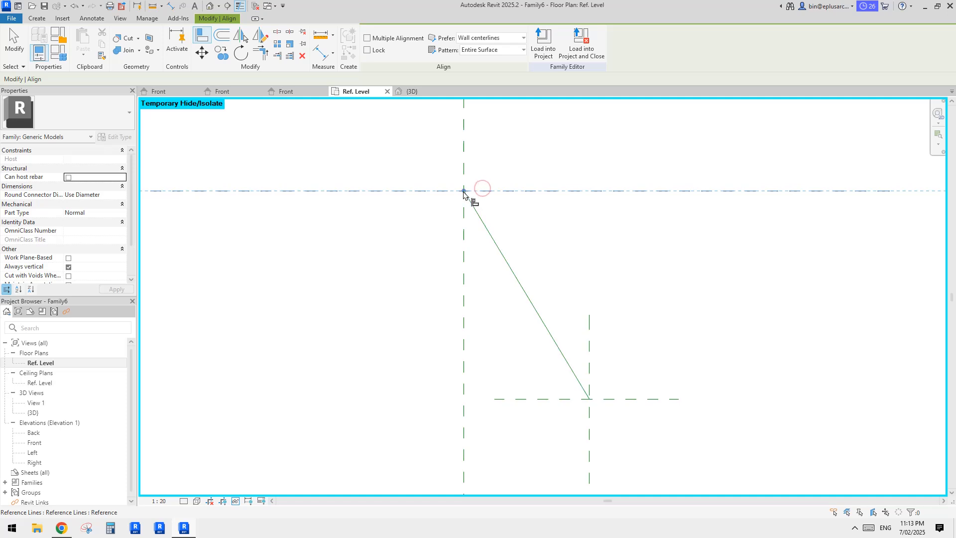
pyautogui.click(463, 193)
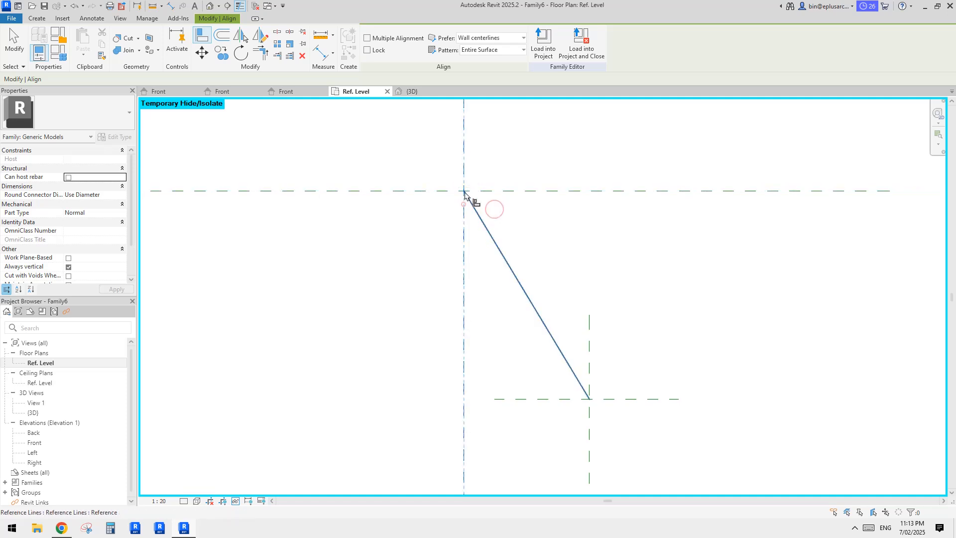
# - Try to align and lock the reference line's upper endpoint to the vertical centre plane
pyautogui.click(464, 194)
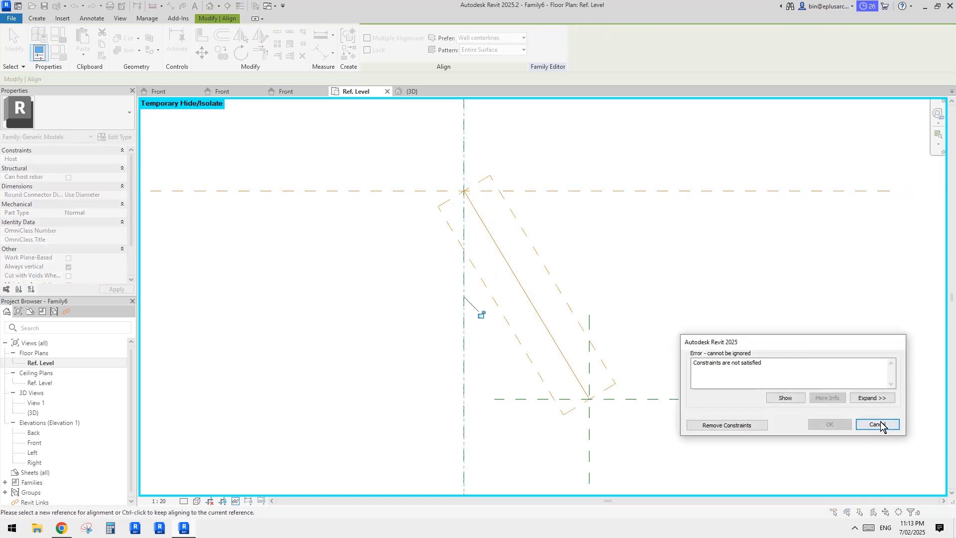
pyautogui.click(877, 425)
pyautogui.press('Escape')
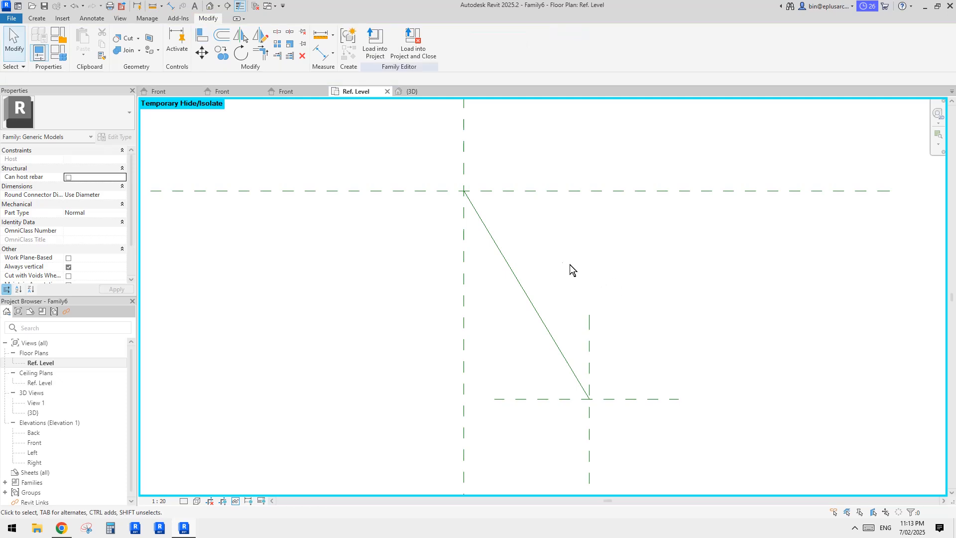
# - Reset the temporary isolation to bring back the blocks, the rotated box and the dimensions
pyautogui.scroll(-2, 570, 271)
pyautogui.press('h')
pyautogui.press('r')
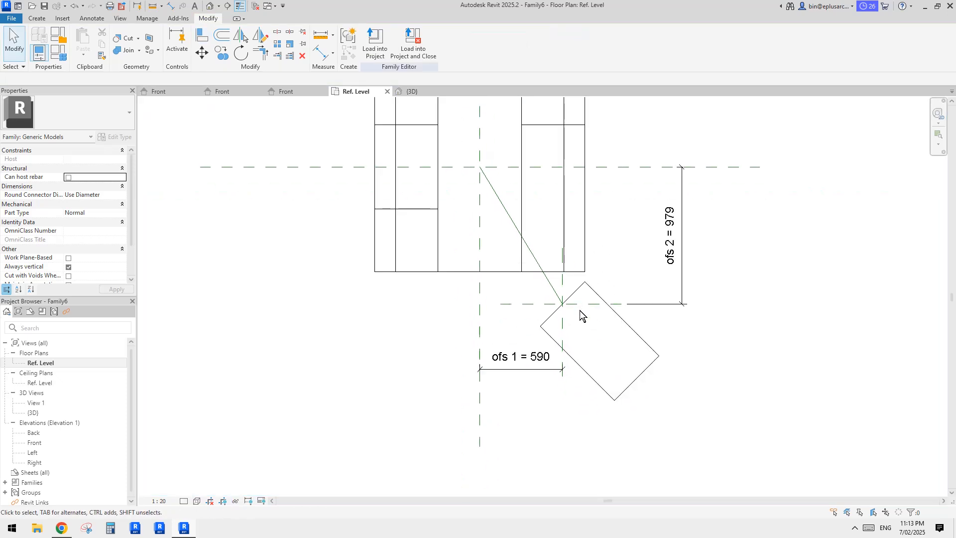
# - Test the reference line's locks by nudging the offset reference planes at the rotated box
pyautogui.scroll(2, 580, 314)
pyautogui.moveTo(625, 288)
pyautogui.mouseDown()
pyautogui.moveTo(626, 277)
pyautogui.moveTo(626, 287)
pyautogui.mouseUp()
pyautogui.press('Escape')
pyautogui.click(555, 350)
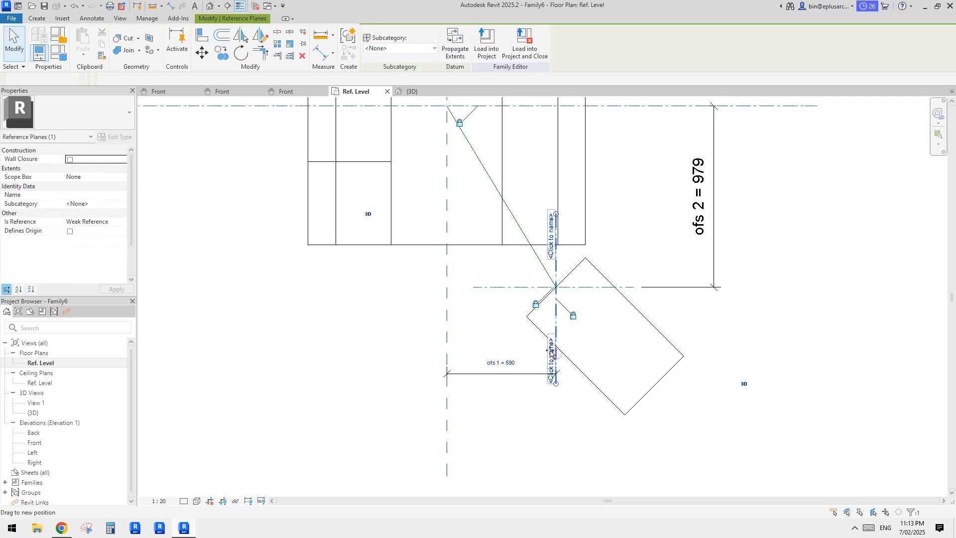
pyautogui.moveTo(549, 350)
pyautogui.mouseDown()
pyautogui.moveTo(582, 351)
pyautogui.moveTo(556, 343)
pyautogui.mouseUp()
pyautogui.press('Escape')
pyautogui.moveTo(593, 280); pyautogui.dragTo(564, 288, button='middle')
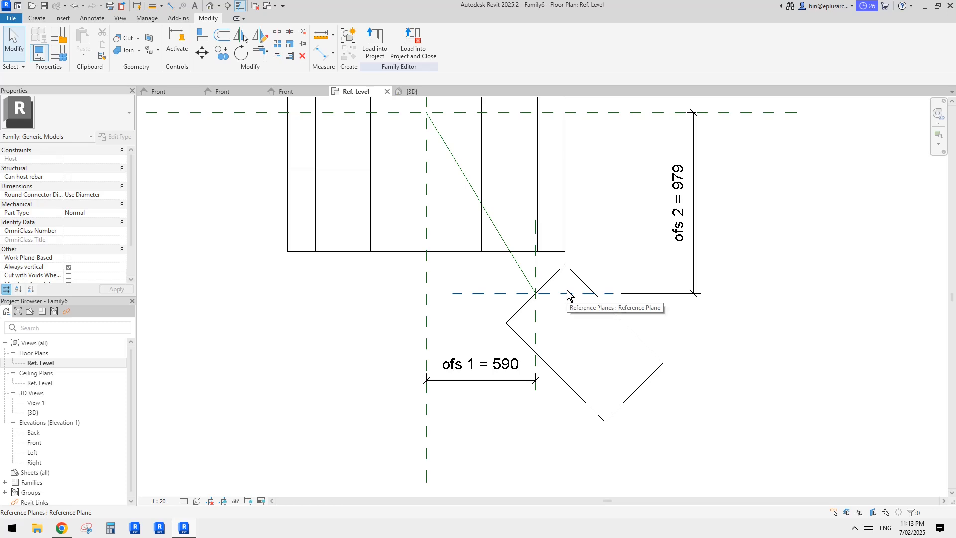
# - Open the rotated box's nested family for editing, make it Work Plane-Based, and reload it into Family6
pyautogui.click(579, 283)
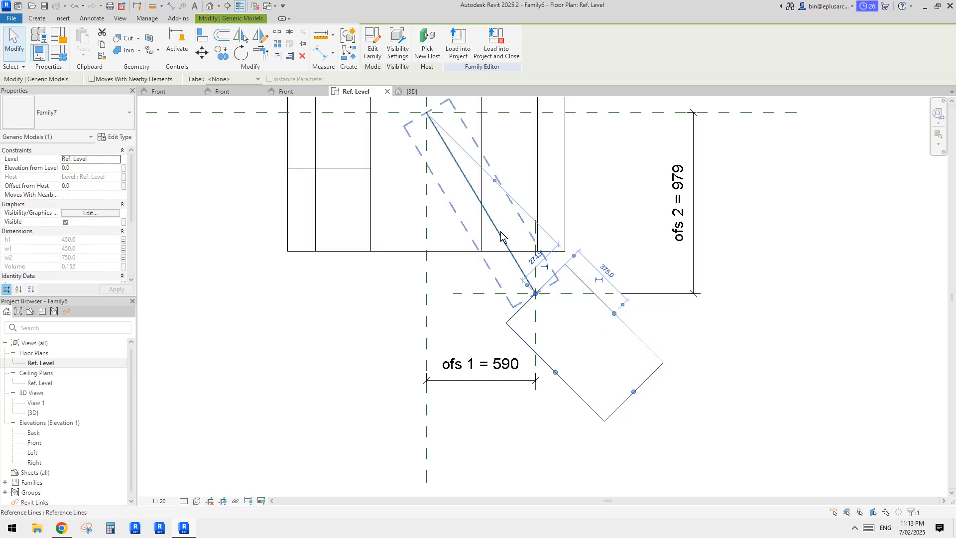
pyautogui.doubleClick(583, 278)
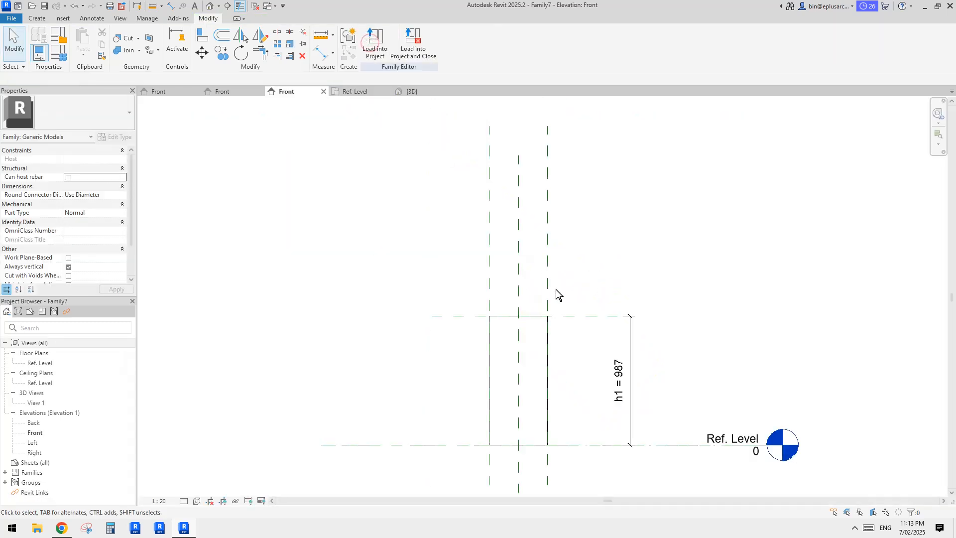
pyautogui.click(69, 258)
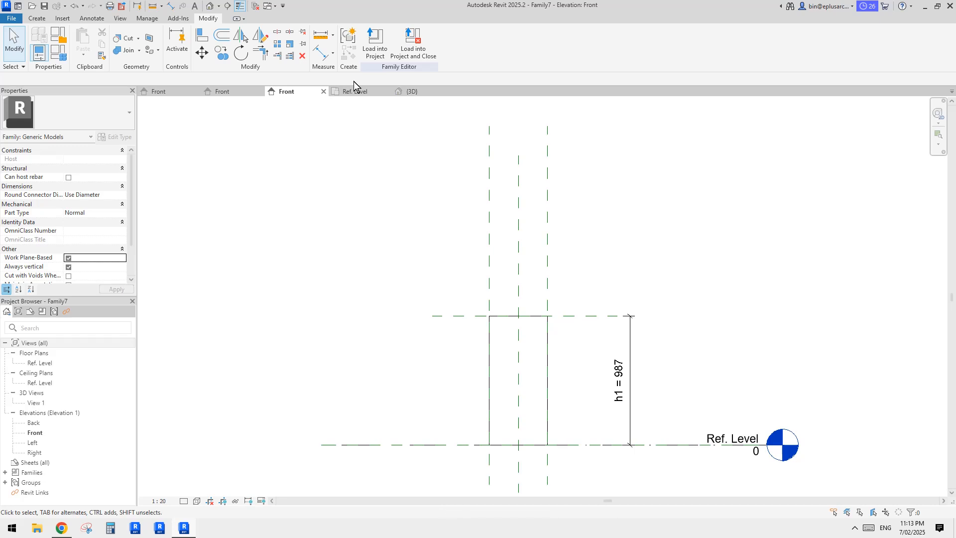
pyautogui.click(375, 45)
pyautogui.click(523, 225)
pyautogui.click(544, 342)
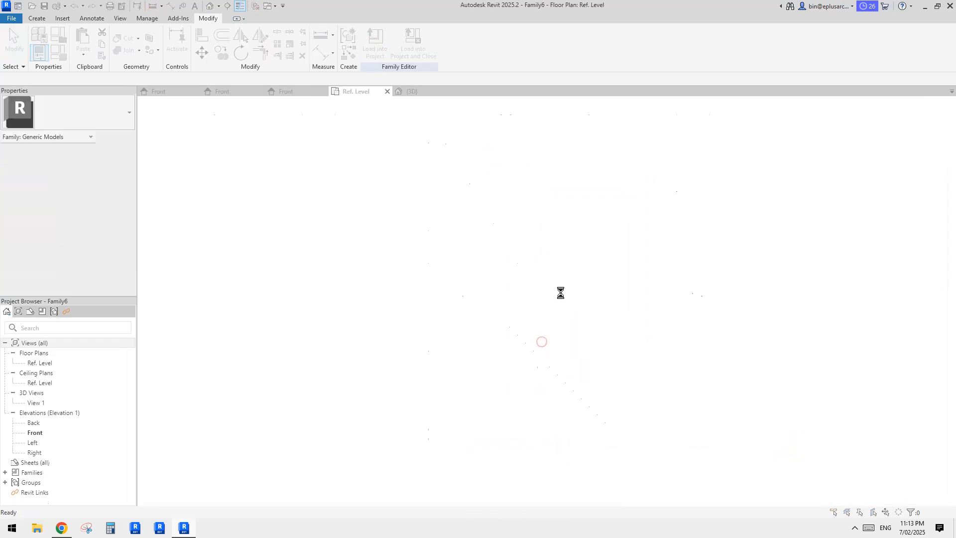
# - Rehost the rotated box by picking the diagonal reference line's plane as its new work plane
pyautogui.click(438, 233)
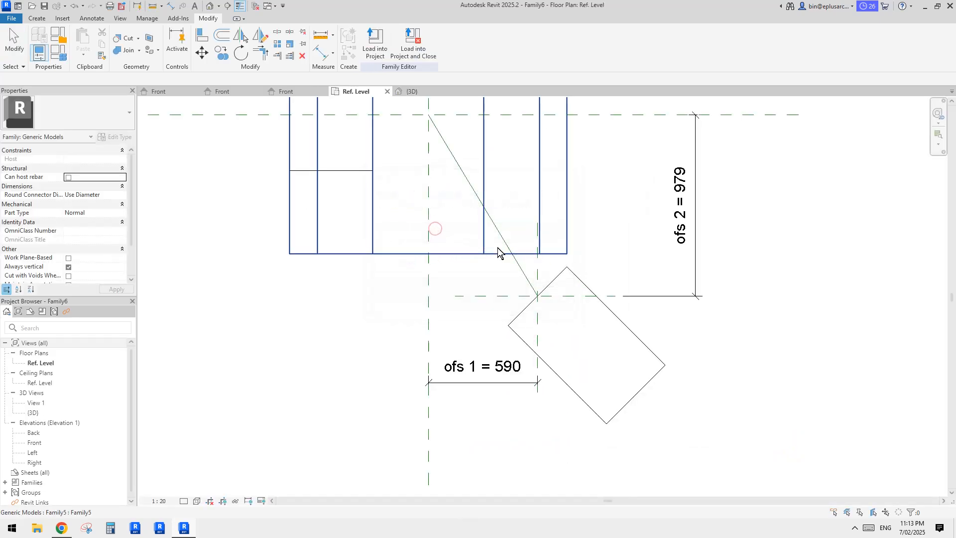
pyautogui.click(586, 288)
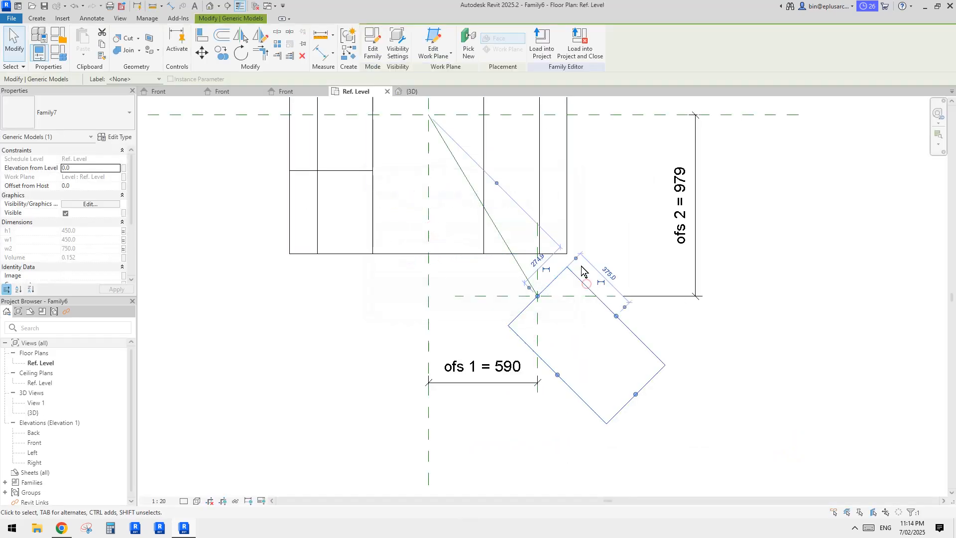
pyautogui.click(433, 45)
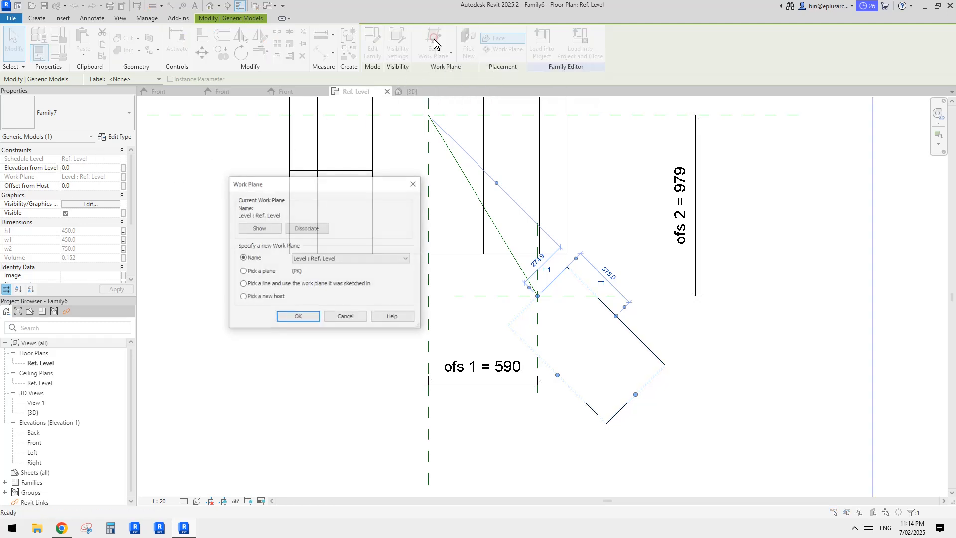
pyautogui.click(267, 274)
pyautogui.click(298, 317)
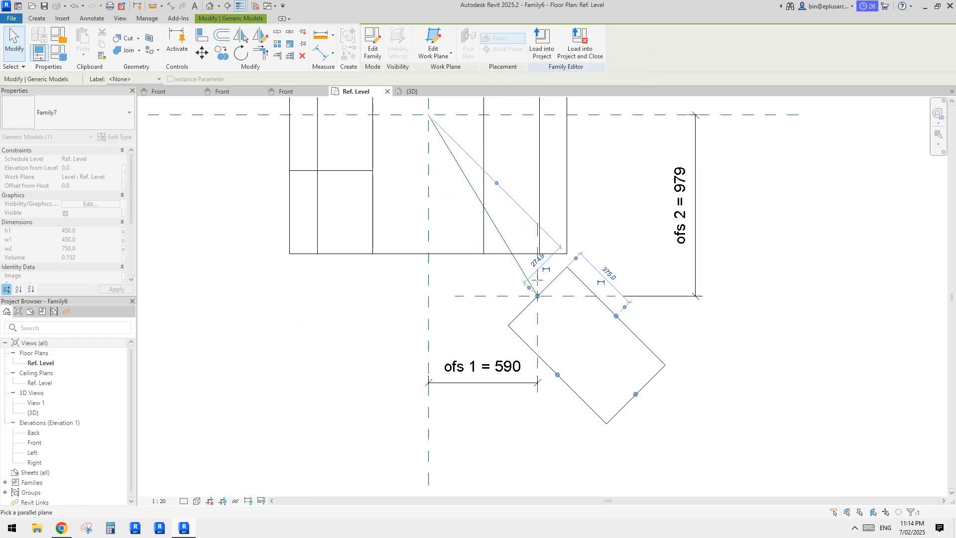
pyautogui.press('Escape')
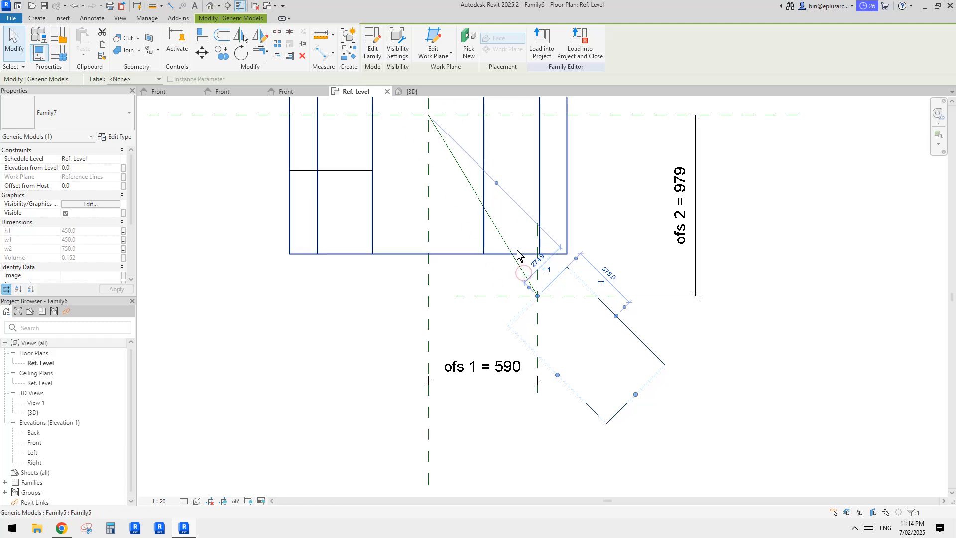
pyautogui.moveTo(609, 268); pyautogui.dragTo(585, 272, button='middle')
pyautogui.press('Escape')
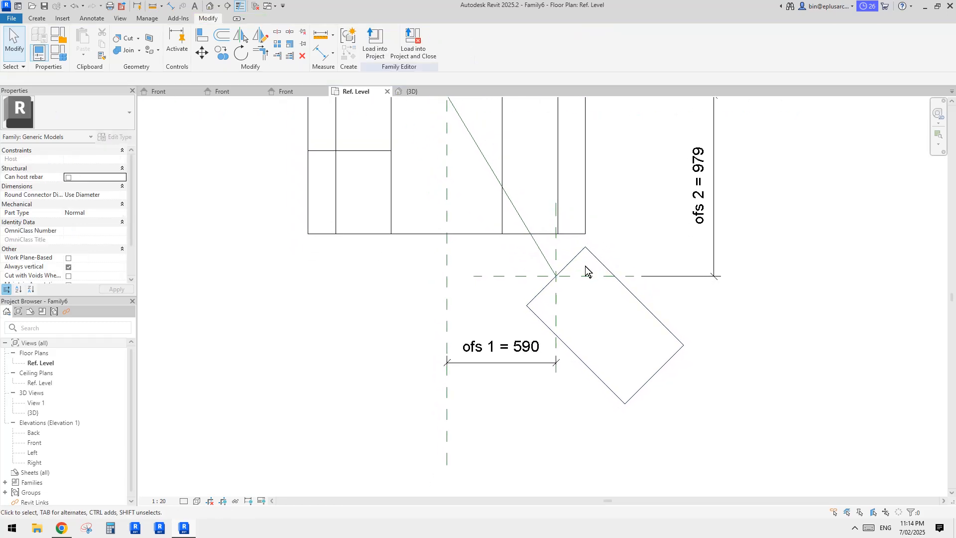
# - Set the ofs 1 offset of the vertical reference plane at the rotated box to 500
pyautogui.moveTo(586, 271)
pyautogui.mouseDown()
pyautogui.moveTo(586, 295)
pyautogui.moveTo(588, 262)
pyautogui.moveTo(589, 272)
pyautogui.mouseUp()
pyautogui.click(550, 343)
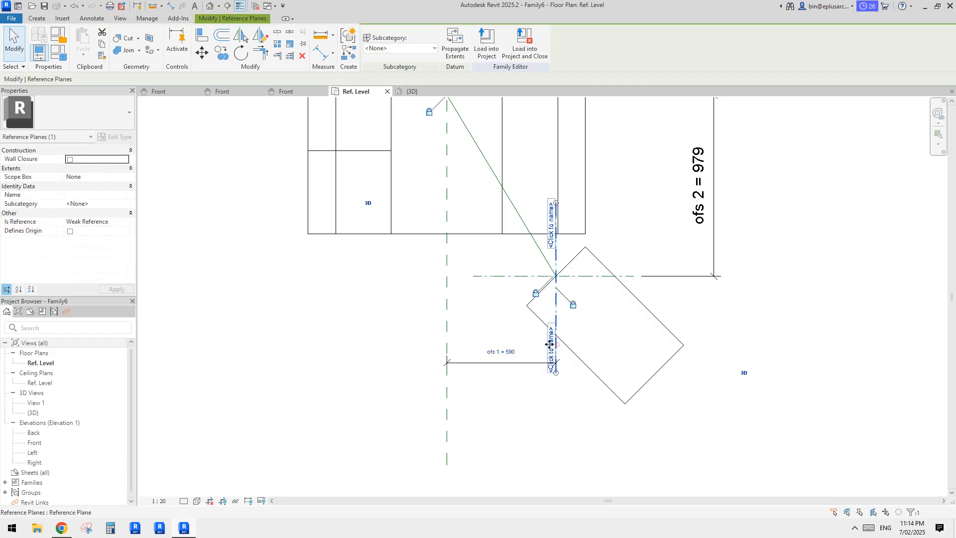
pyautogui.moveTo(549, 344)
pyautogui.mouseDown()
pyautogui.moveTo(541, 344)
pyautogui.moveTo(566, 344)
pyautogui.moveTo(557, 343)
pyautogui.mouseUp()
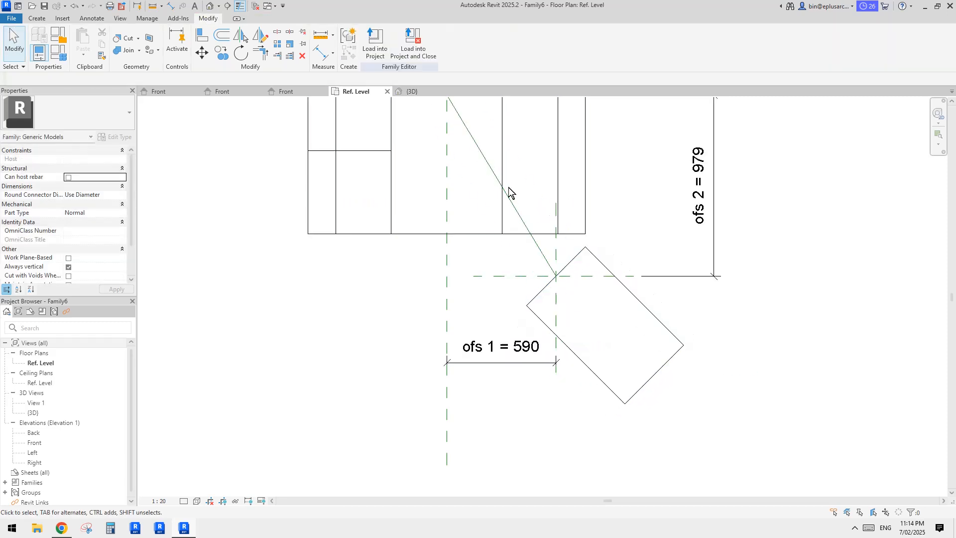
pyautogui.scroll(-1, 586, 264)
pyautogui.moveTo(596, 264); pyautogui.dragTo(599, 269, button='middle')
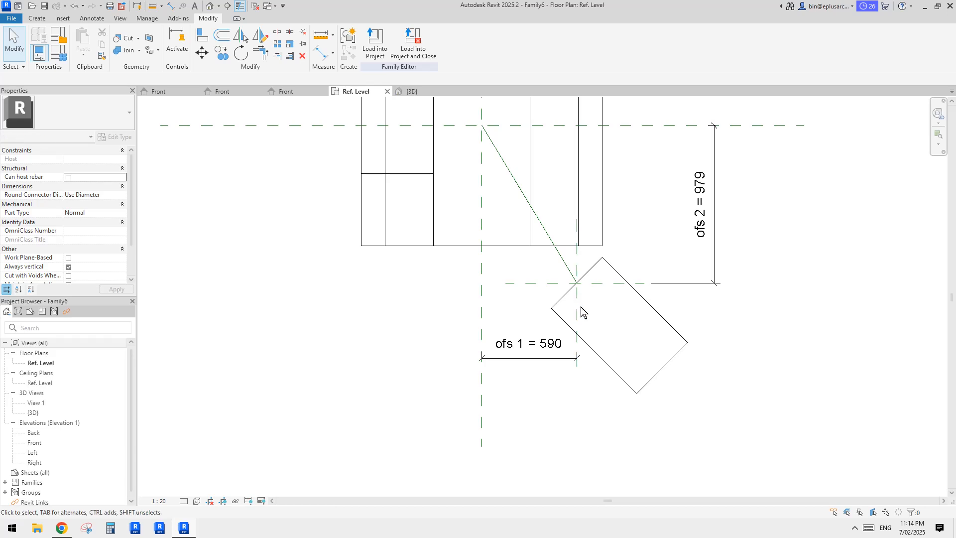
pyautogui.moveTo(580, 306); pyautogui.dragTo(543, 315, button='middle')
pyautogui.click(537, 311)
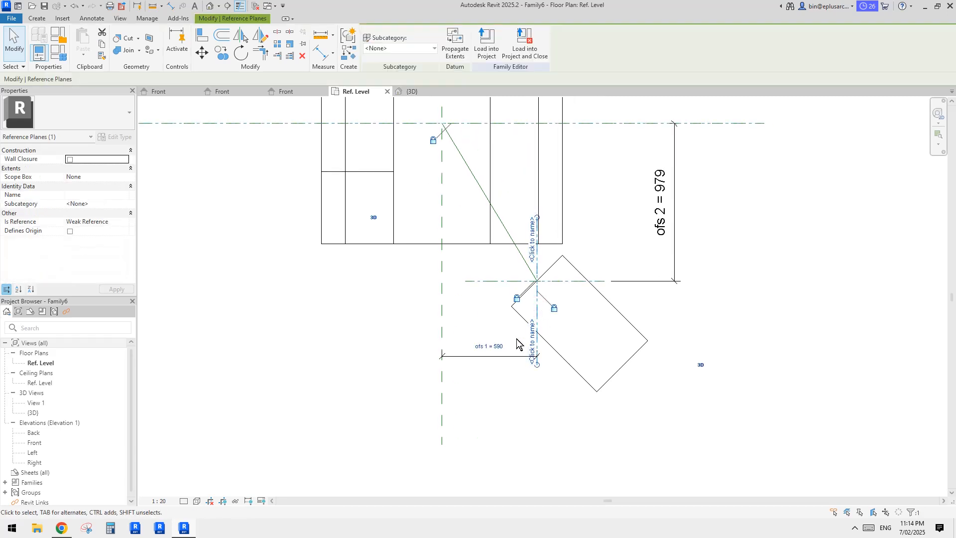
pyautogui.click(496, 344)
pyautogui.write('5')
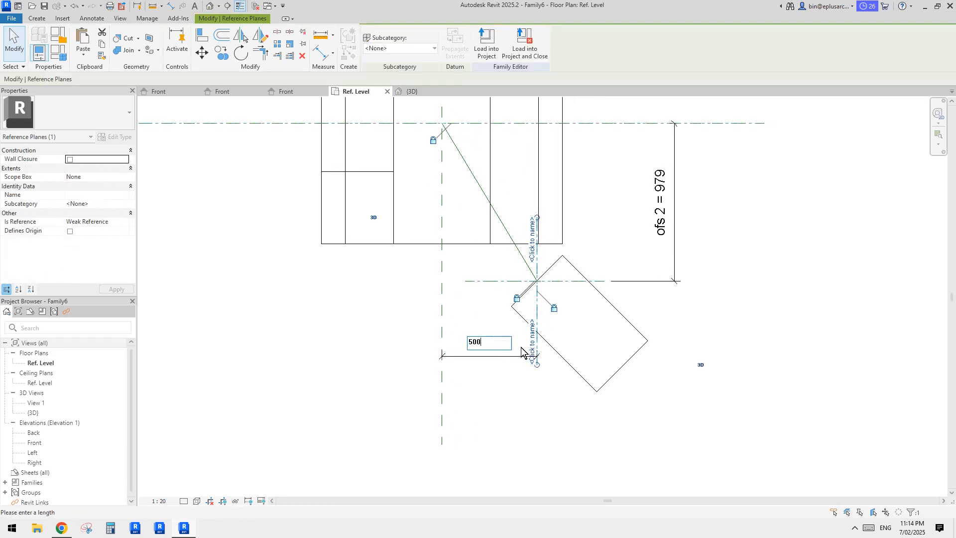
pyautogui.write('00')
pyautogui.press('Return')
# - Set the ofs 2 offset of the horizontal reference plane at the rotated box to 1000
pyautogui.click(675, 273)
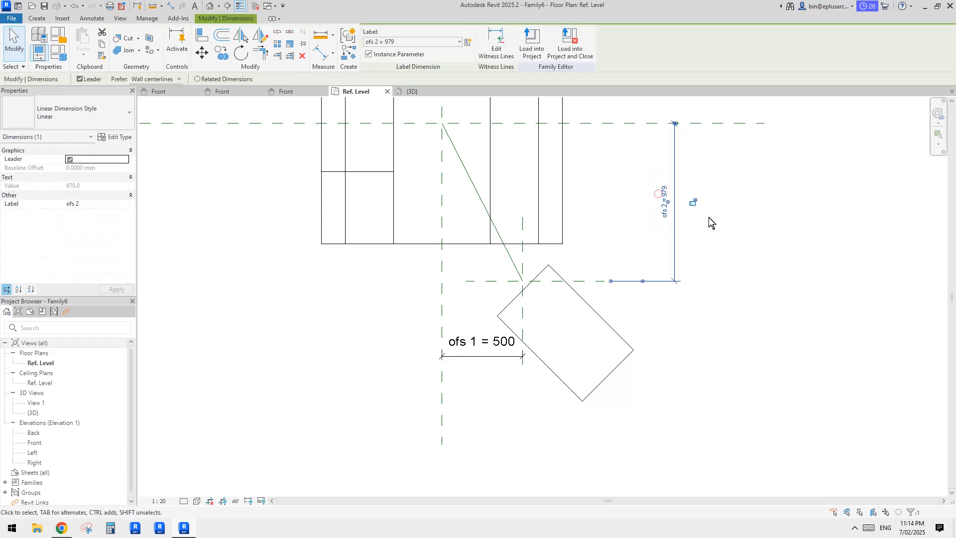
pyautogui.click(663, 191)
pyautogui.write('100')
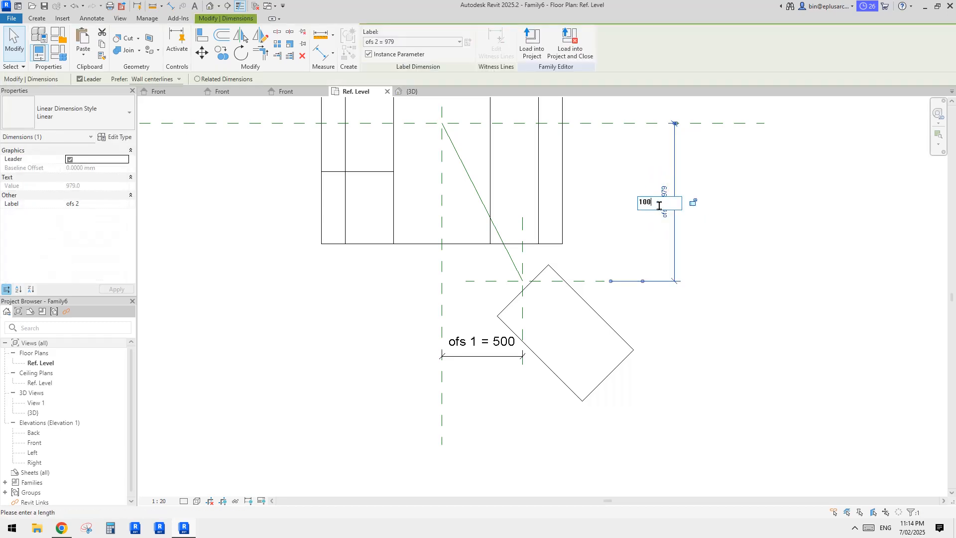
pyautogui.write('0')
pyautogui.press('Return')
pyautogui.press('Escape')
# - Move the rotated box so its upper-left edge's midpoint sits on the reference line's lower endpoint
pyautogui.scroll(3, 580, 262)
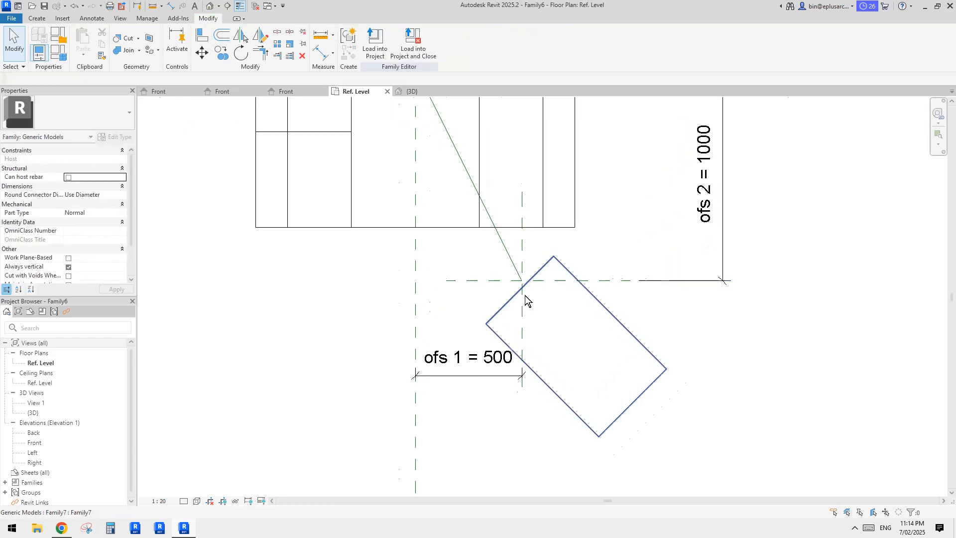
pyautogui.scroll(2, 572, 267)
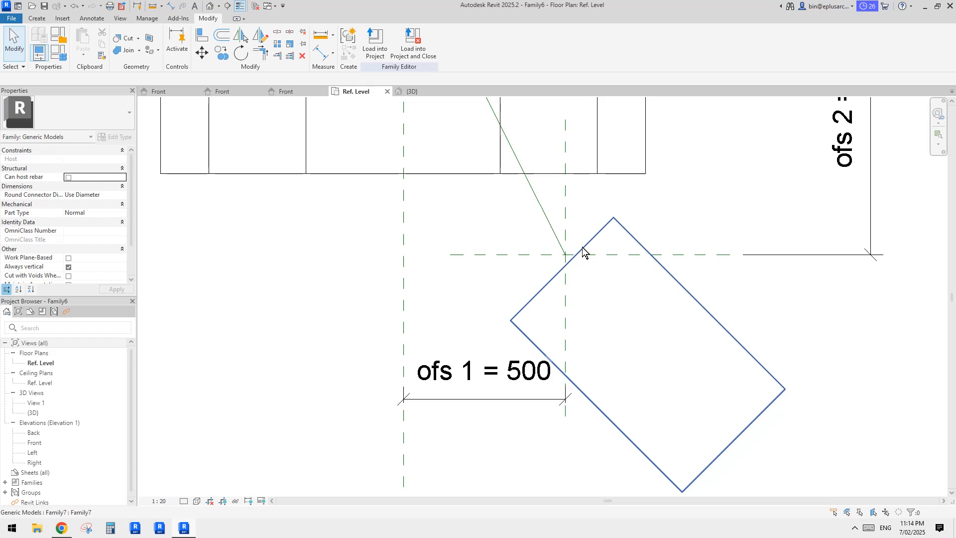
pyautogui.click(583, 249)
pyautogui.scroll(2, 568, 269)
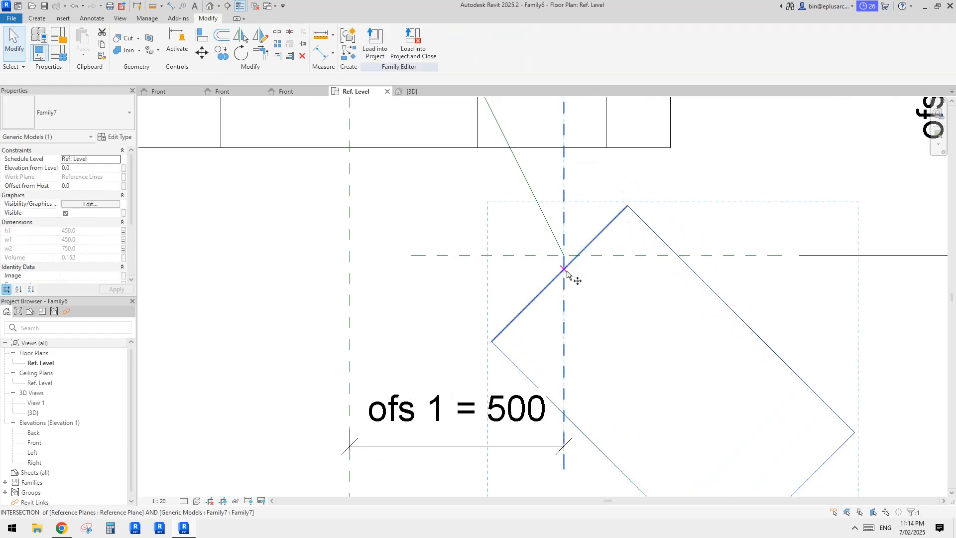
pyautogui.click(559, 273)
pyautogui.click(564, 256)
pyautogui.scroll(-2, 571, 255)
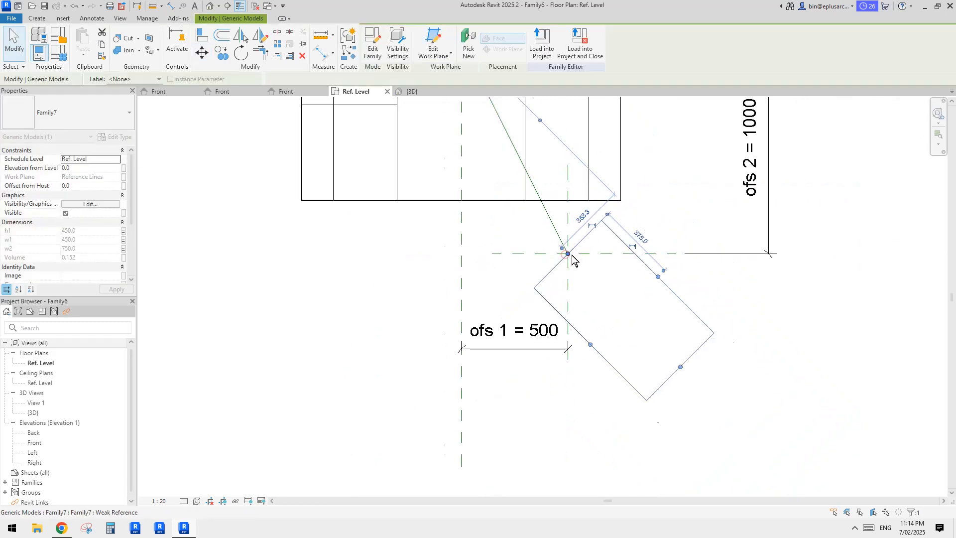
pyautogui.scroll(-1, 573, 256)
pyautogui.click(592, 267)
pyautogui.scroll(-2, 588, 268)
pyautogui.moveTo(571, 265)
pyautogui.mouseDown(button='middle')
pyautogui.moveTo(593, 285)
pyautogui.moveTo(590, 294)
pyautogui.moveTo(609, 303)
pyautogui.mouseUp(button='middle')
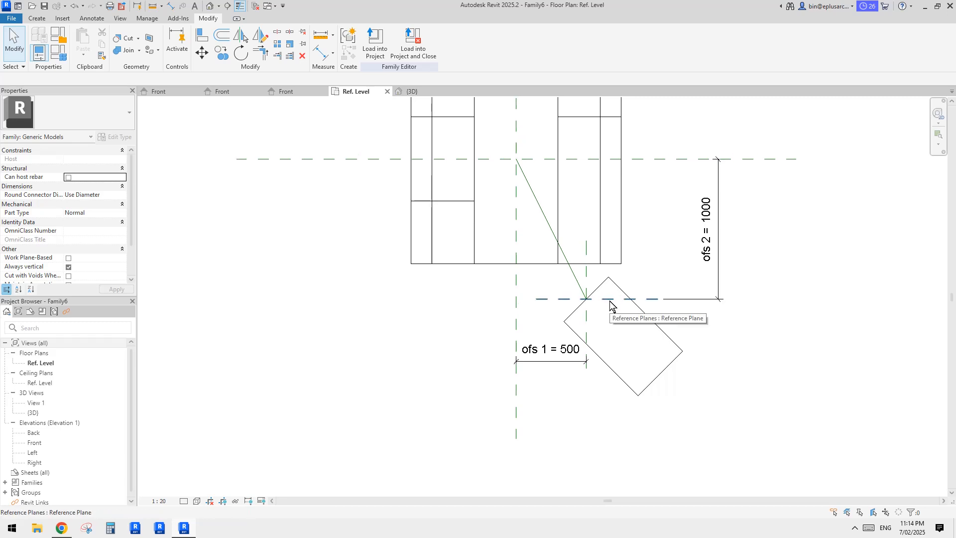
# - Test how the rotated box follows the reference line with ofs 2 set to 900, and undo the change
pyautogui.click(651, 299)
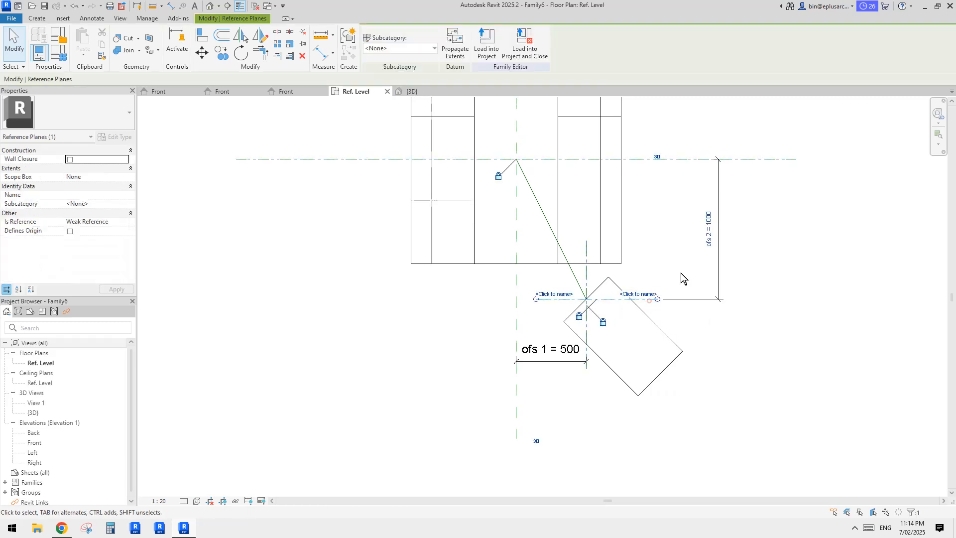
pyautogui.click(709, 216)
pyautogui.write('90')
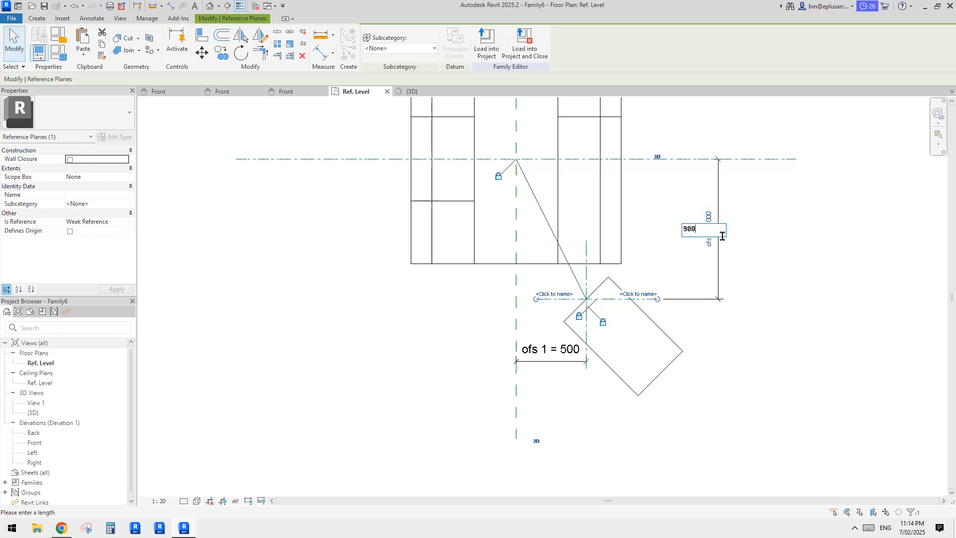
pyautogui.write('0')
pyautogui.press('Return')
pyautogui.click(597, 298)
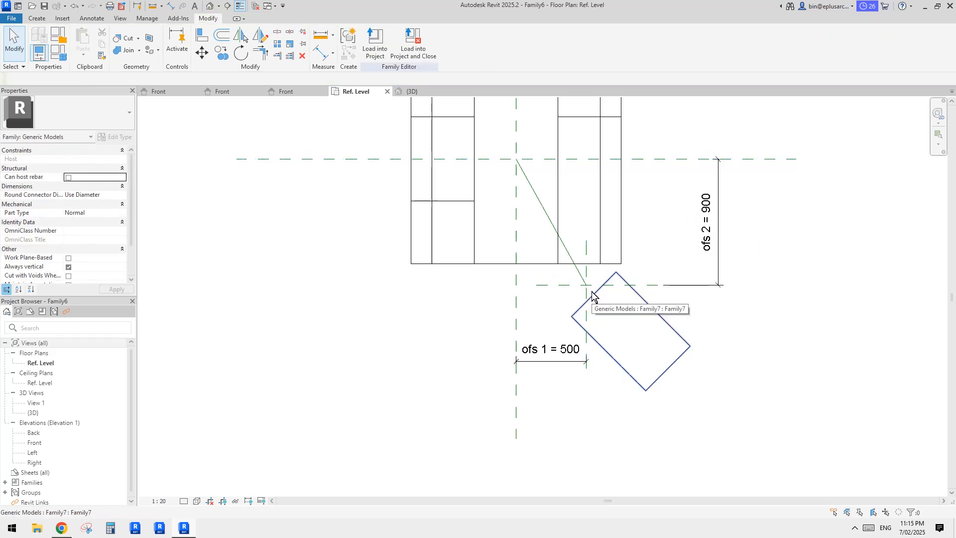
pyautogui.hotkey('ctrl', 'z')
pyautogui.scroll(3, 588, 308)
pyautogui.scroll(-3, 587, 305)
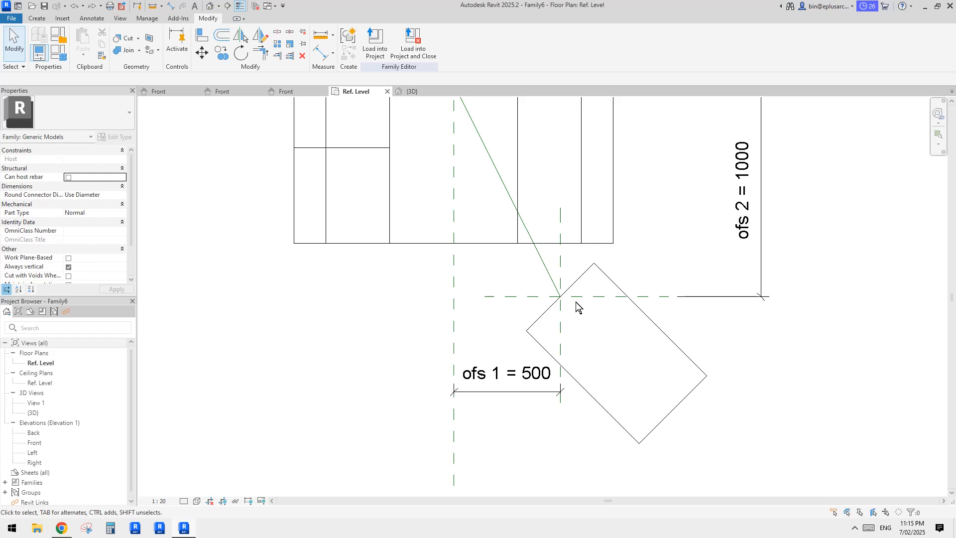
pyautogui.scroll(-2, 562, 305)
pyautogui.scroll(-1, 489, 311)
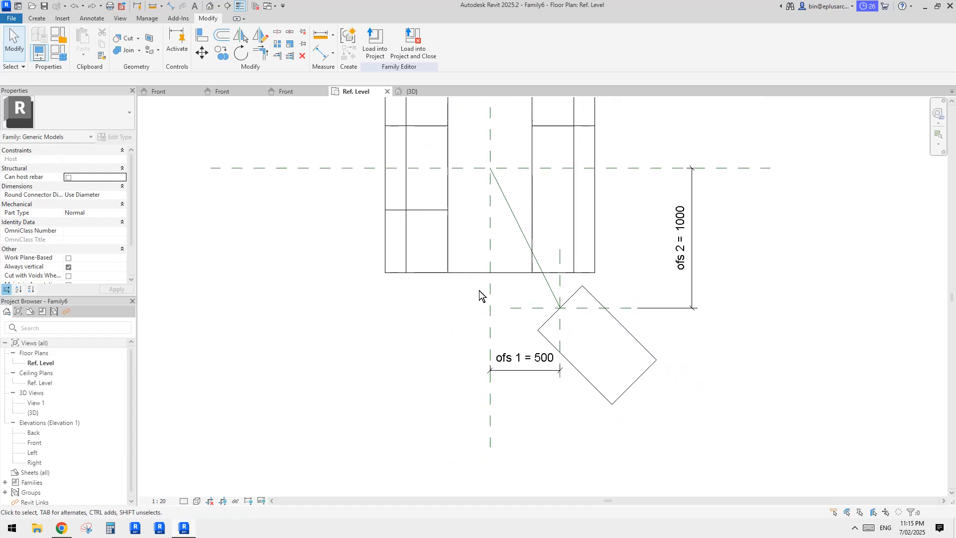
# - Give ofs 2 the formula 10 mm * scale and ofs 1 the formula 5 mm * scale, and apply them
pyautogui.click(58, 52)
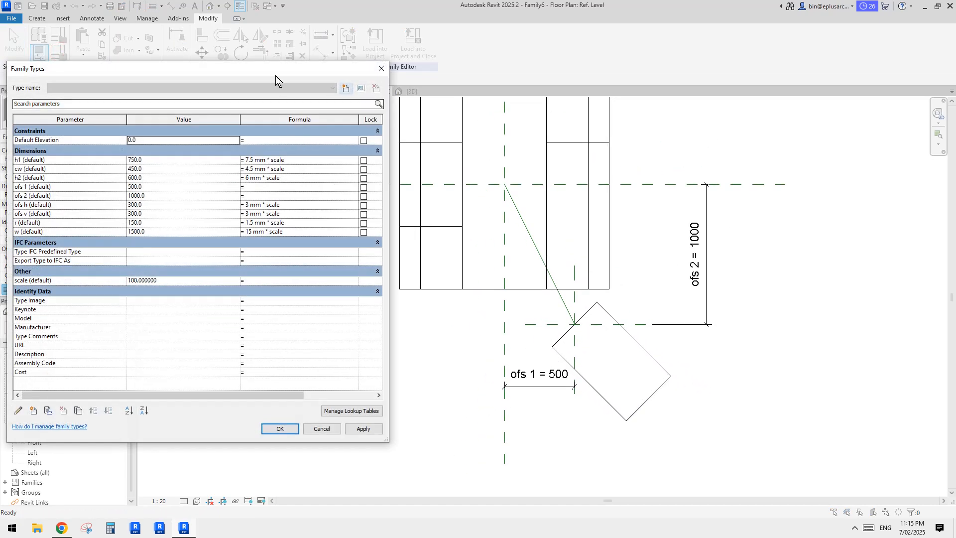
pyautogui.moveTo(276, 73); pyautogui.dragTo(380, 77)
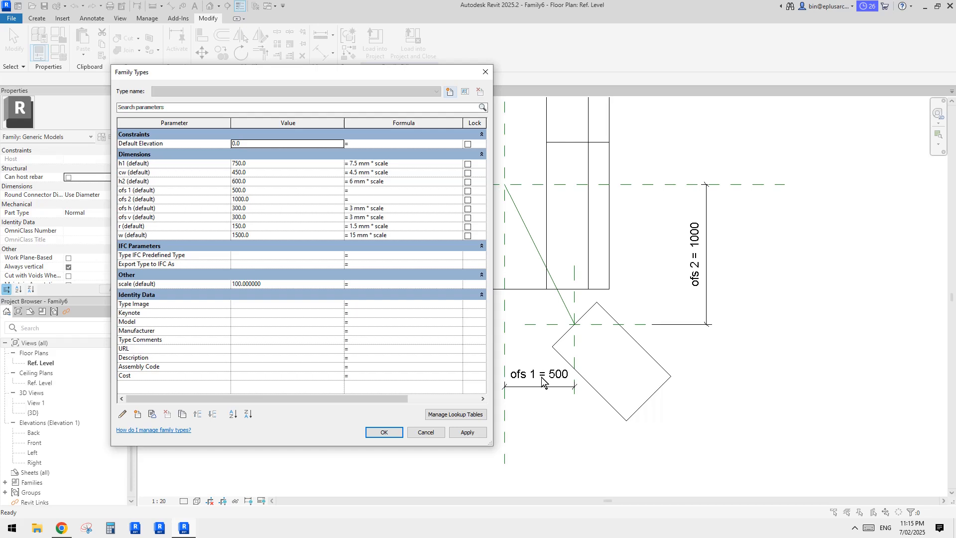
pyautogui.moveTo(411, 75); pyautogui.dragTo(372, 72)
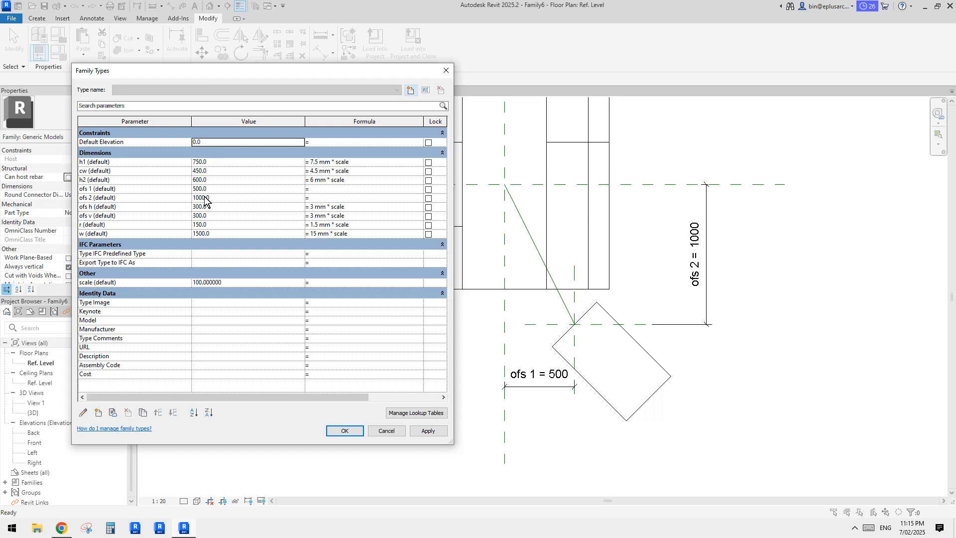
pyautogui.click(334, 198)
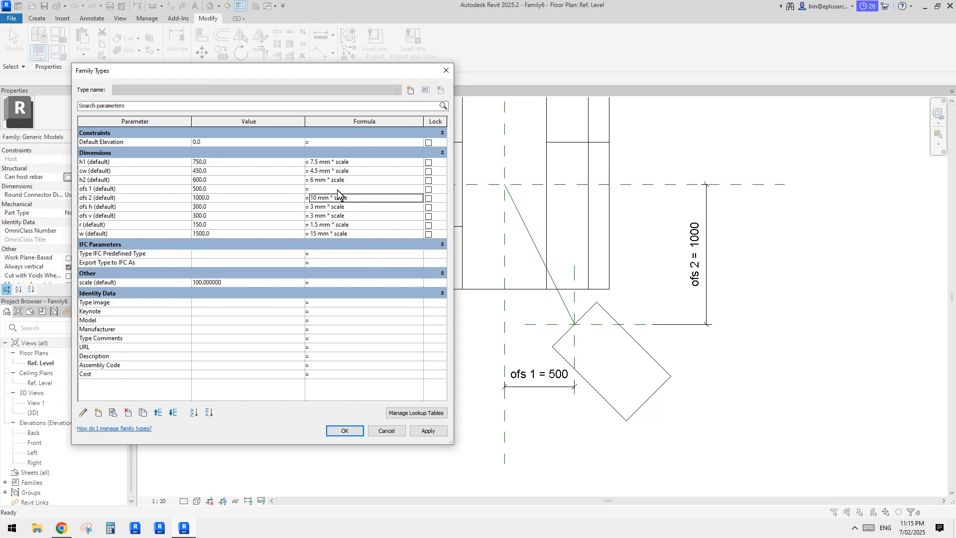
pyautogui.click(337, 190)
pyautogui.click(427, 430)
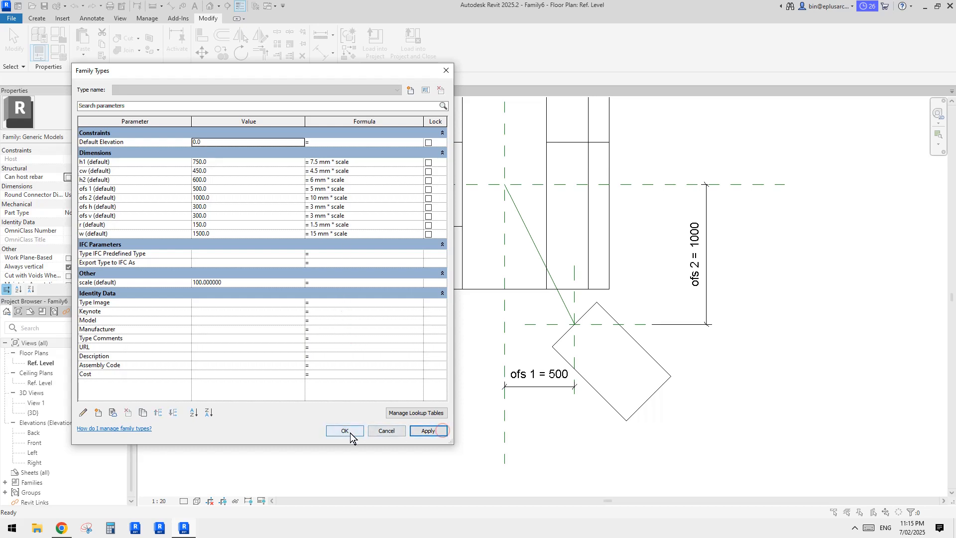
# - Test the family with the scale parameter set to 90, and undo the scale change
pyautogui.click(238, 283)
pyautogui.doubleClick(238, 285)
pyautogui.write('90')
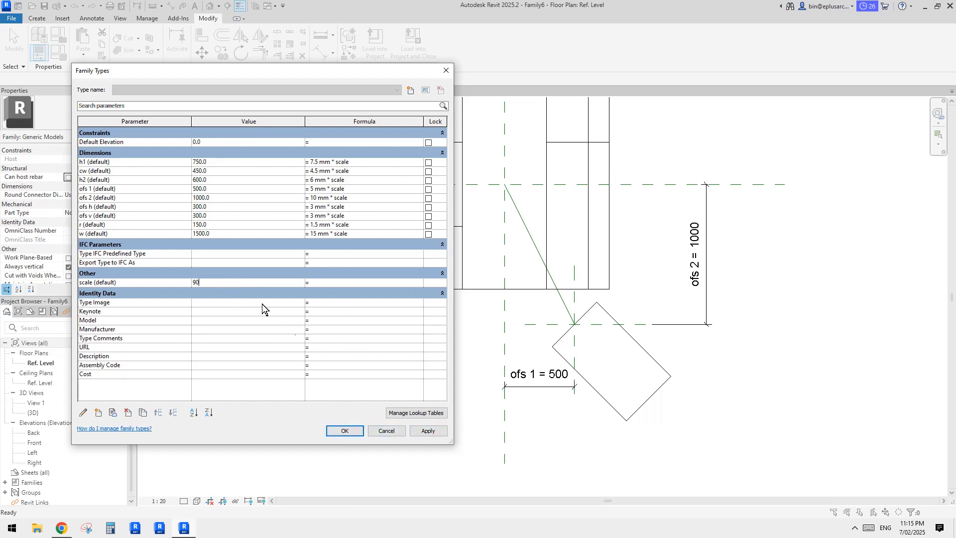
pyautogui.click(438, 433)
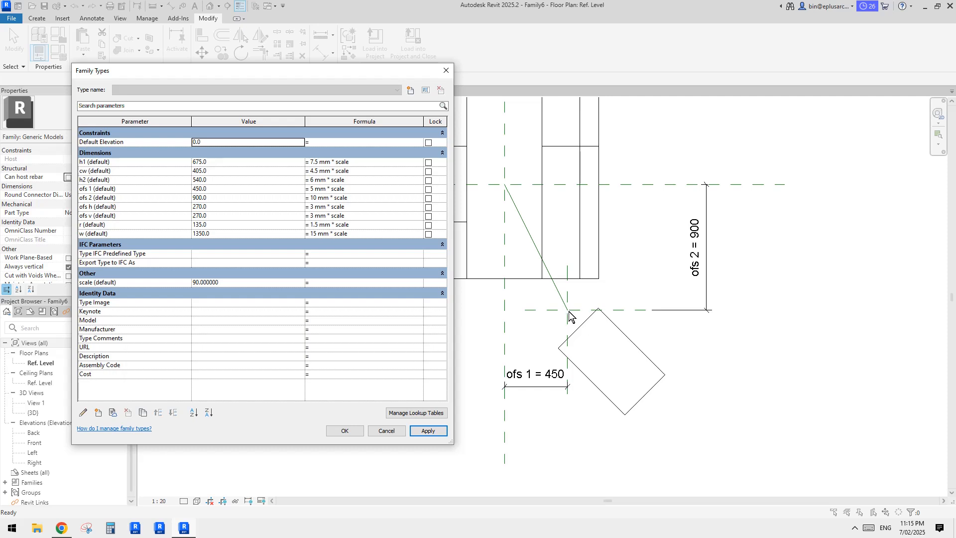
pyautogui.click(384, 431)
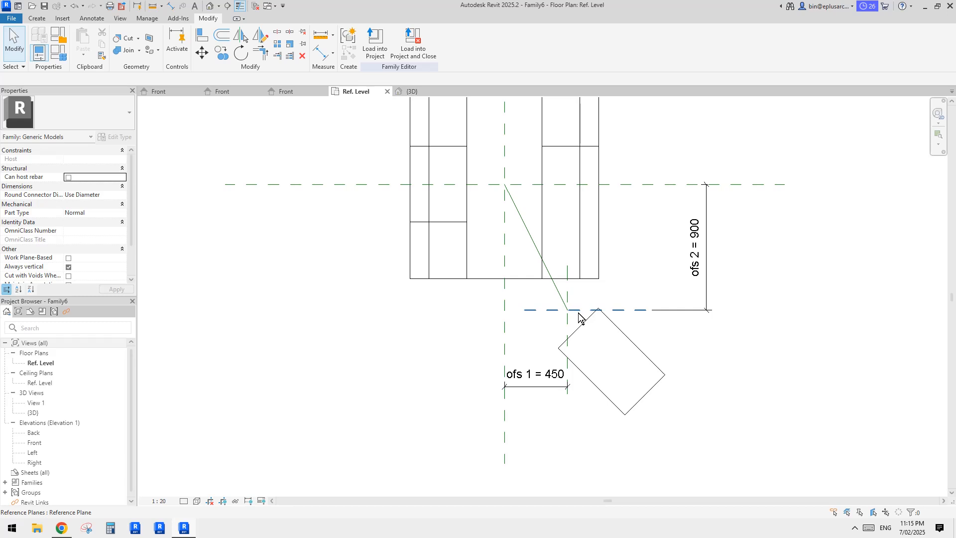
pyautogui.hotkey('ctrl', 'z')
# - Move the rotated box to the right, clear of the offset reference planes' intersection
pyautogui.scroll(2, 585, 323)
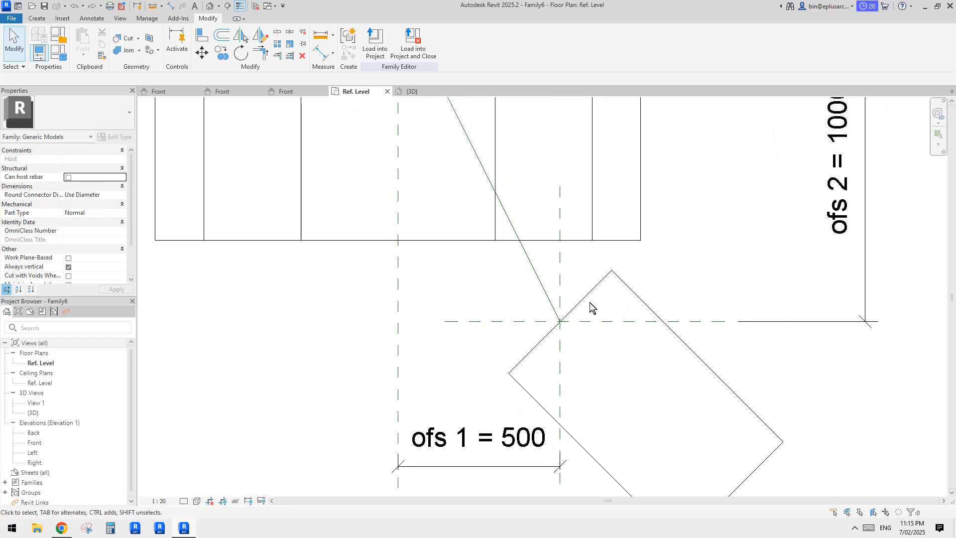
pyautogui.moveTo(590, 294); pyautogui.dragTo(722, 310)
pyautogui.moveTo(620, 317); pyautogui.dragTo(586, 240, button='middle')
pyautogui.press('Escape')
pyautogui.click(658, 257)
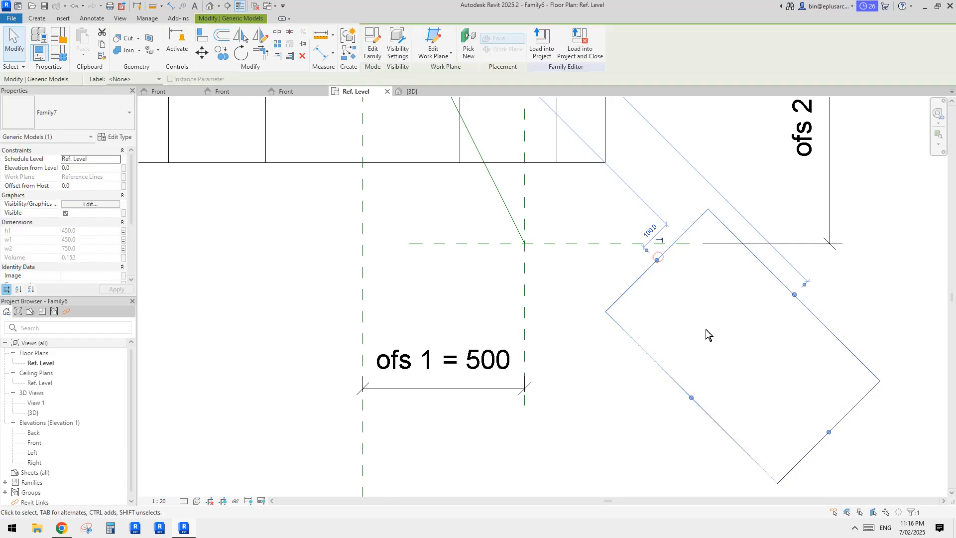
pyautogui.click(40, 18)
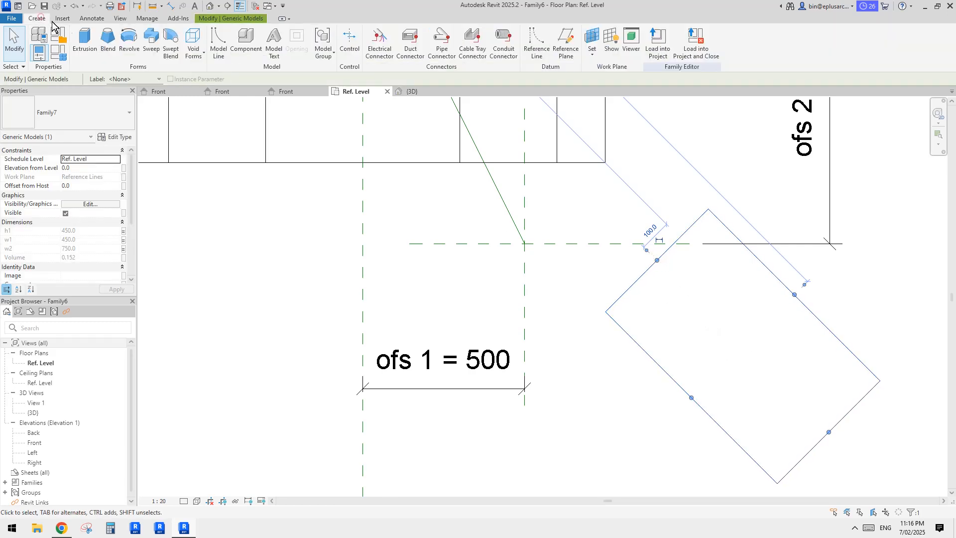
pyautogui.click(531, 48)
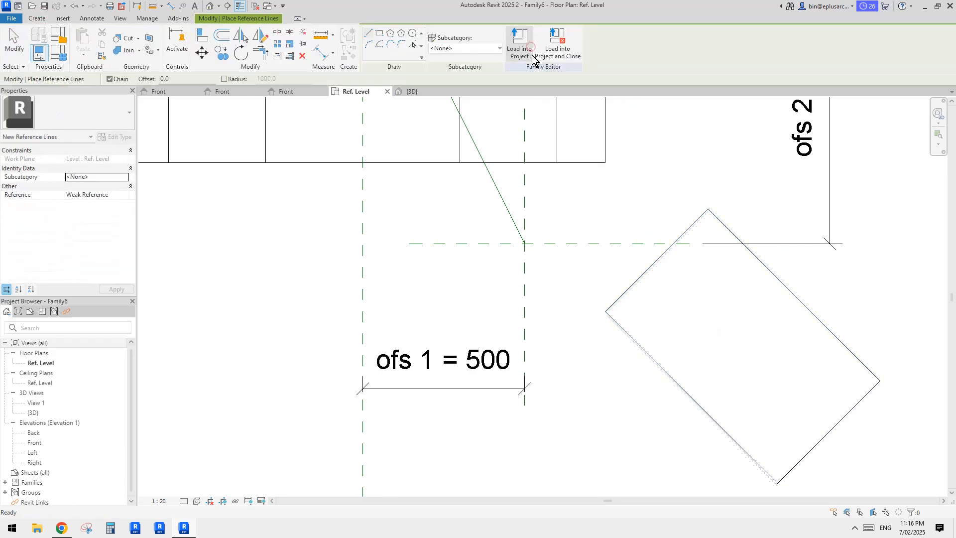
pyautogui.press('Escape')
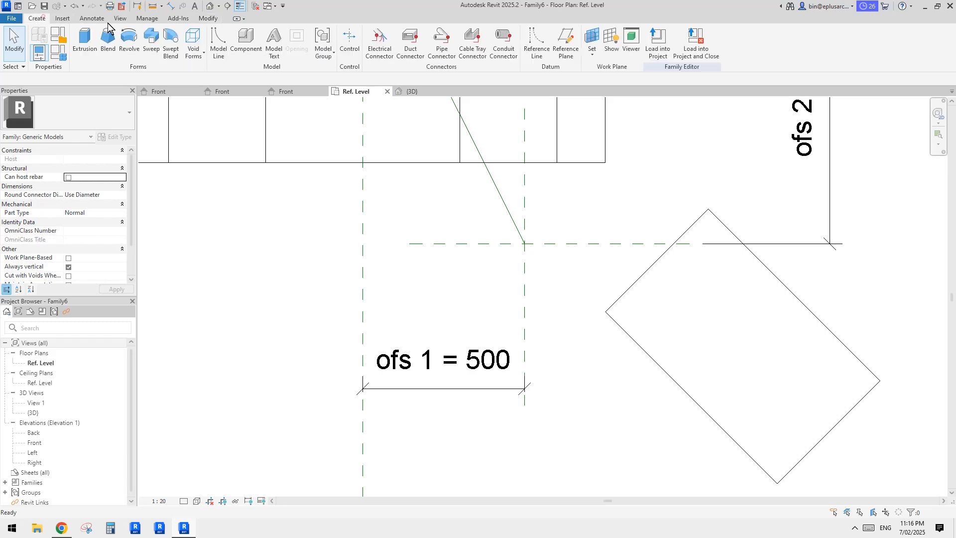
# - Set the diagonal reference line as the work plane and draw a 45° reference line from the offset planes' intersection towards the rotated box
pyautogui.click(592, 40)
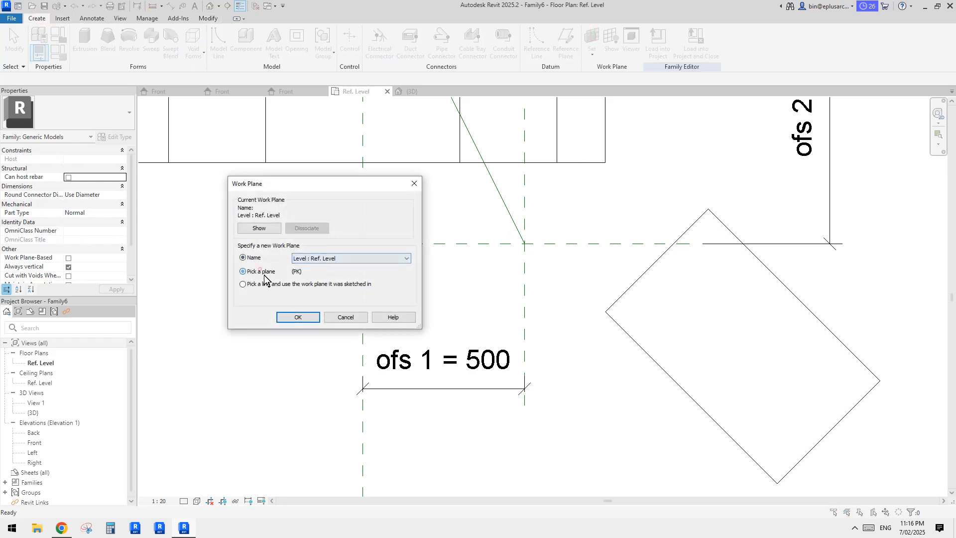
pyautogui.click(297, 317)
pyautogui.click(509, 213)
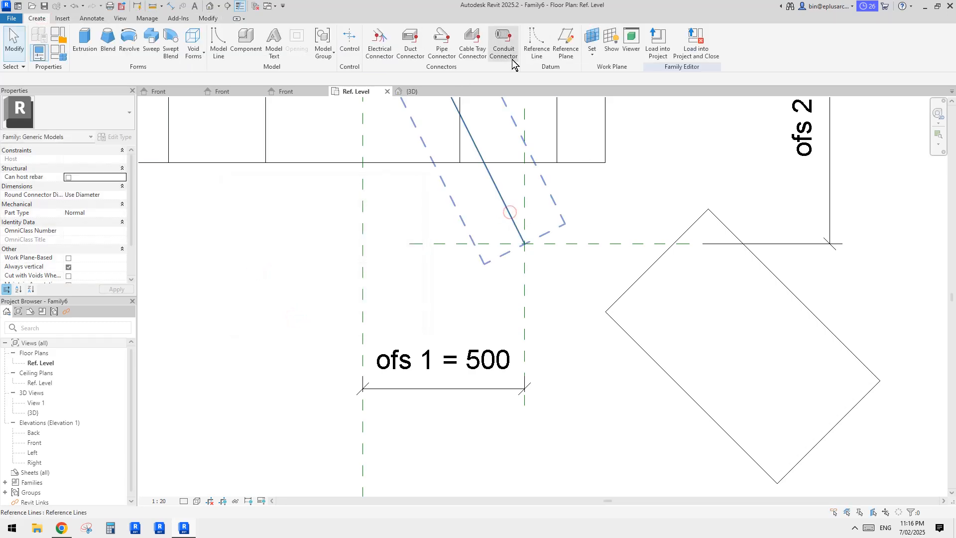
pyautogui.click(536, 44)
pyautogui.click(525, 244)
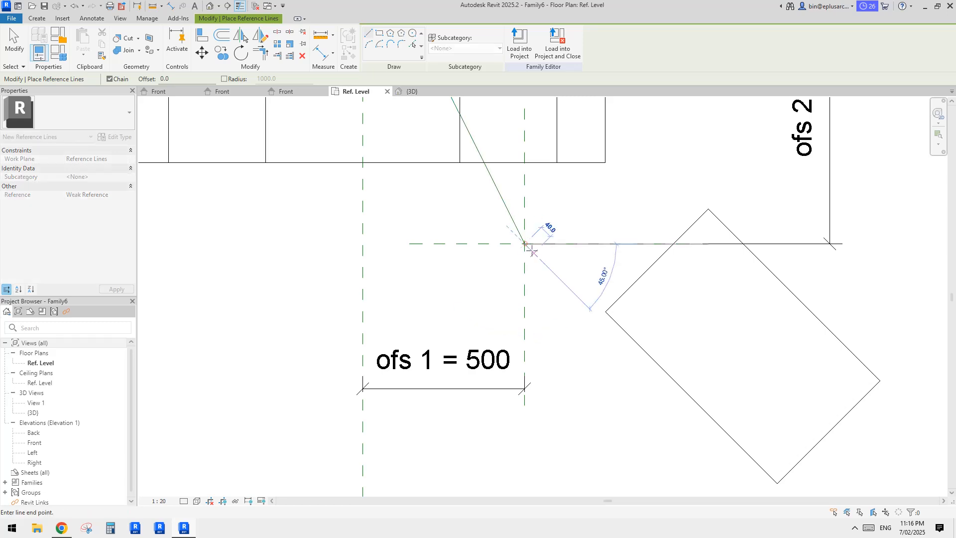
pyautogui.click(605, 326)
pyautogui.press('Escape')
pyautogui.press('Escape')
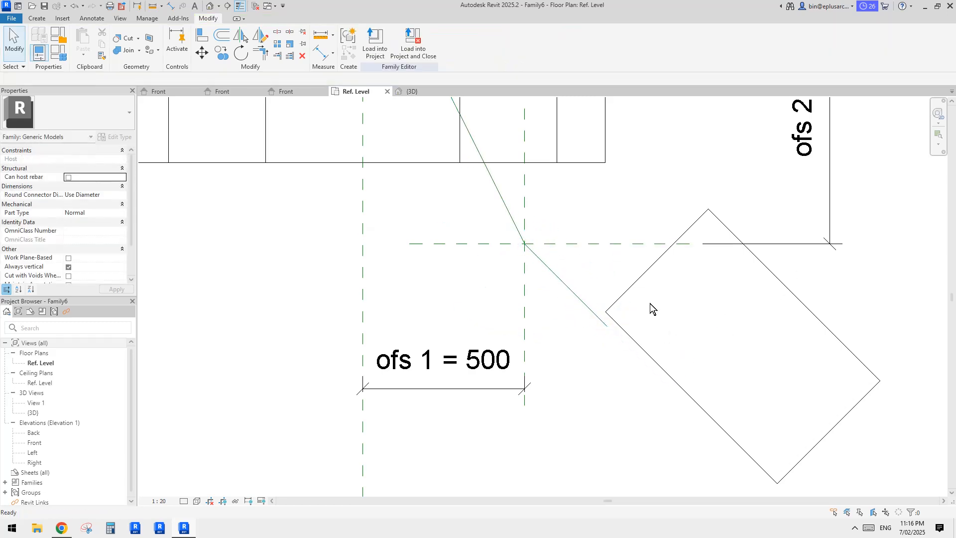
# - Change the rotated box's work plane by picking the new 45° reference line as the plane
pyautogui.click(640, 273)
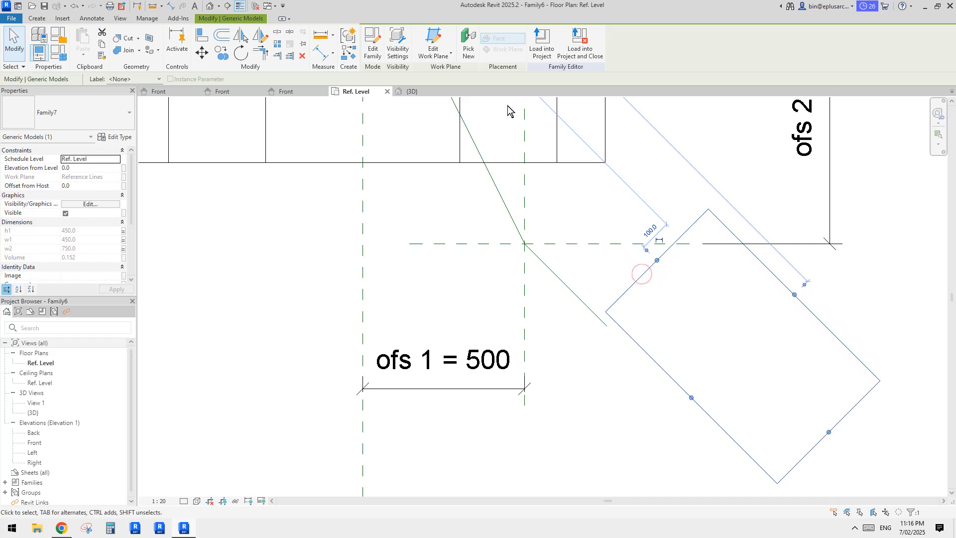
pyautogui.click(434, 39)
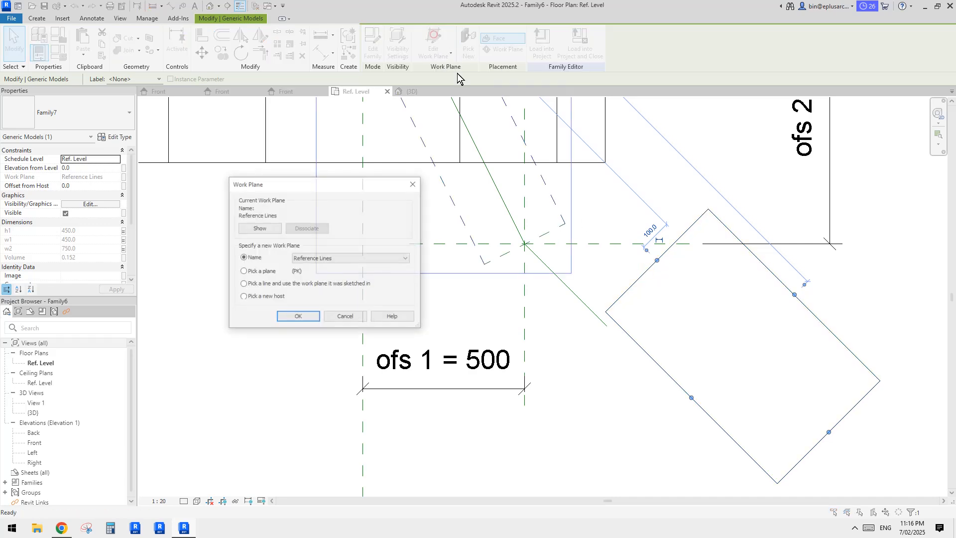
pyautogui.click(298, 316)
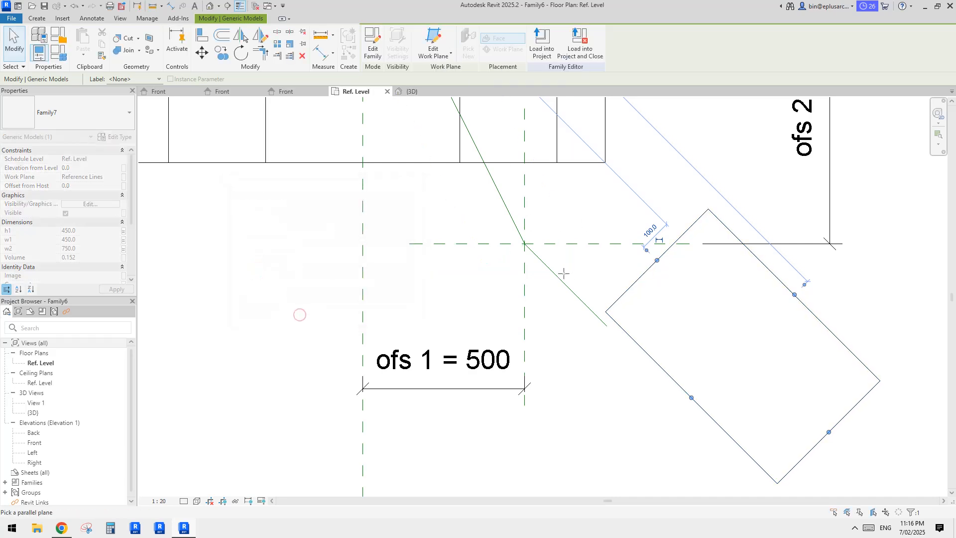
pyautogui.click(553, 271)
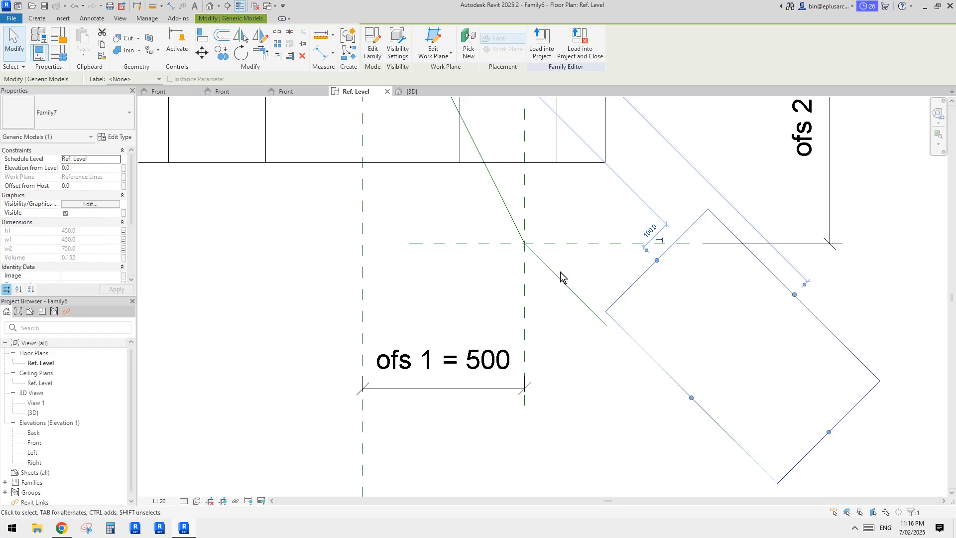
# - Move the rotated box so the midpoint of its short upper edge sits on the offset reference planes' intersection
pyautogui.press('m')
pyautogui.press('v')
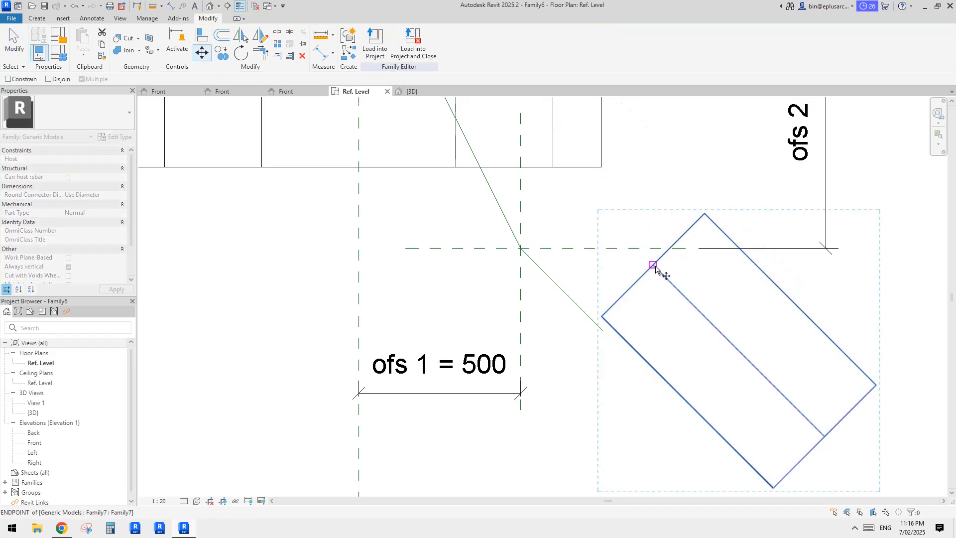
pyautogui.click(656, 267)
pyautogui.click(522, 256)
pyautogui.scroll(-2, 540, 260)
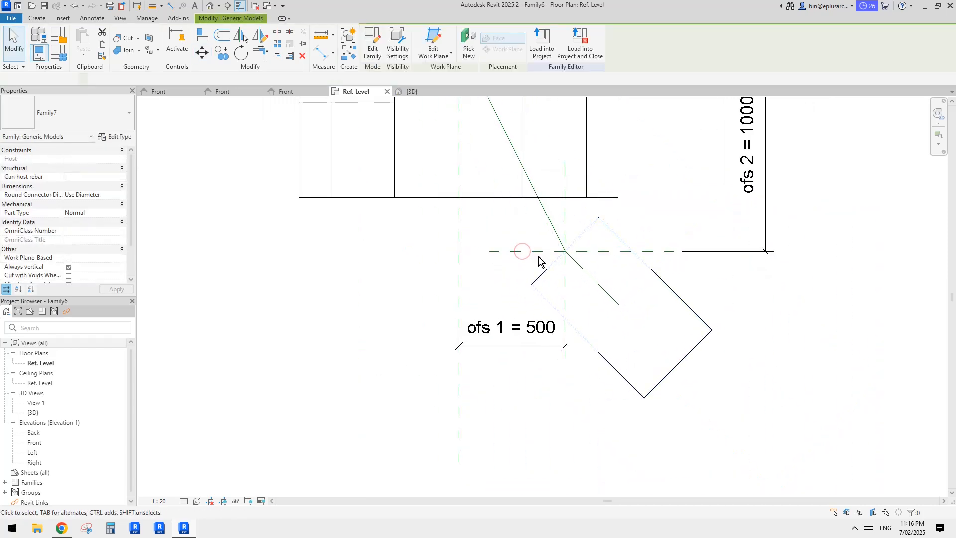
pyautogui.press('Escape')
# - Test how the rotated box follows with the scale parameter set to 90, and undo the scale change
pyautogui.click(58, 52)
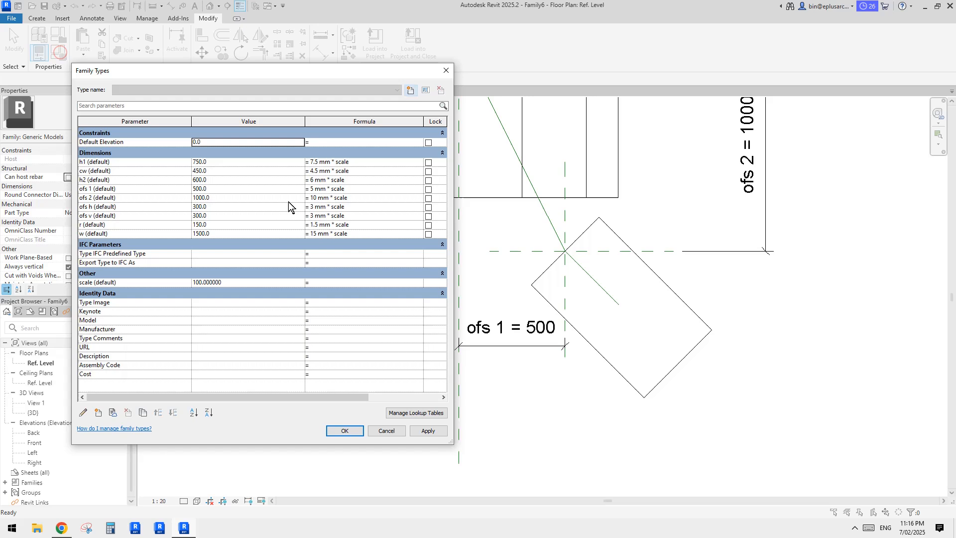
pyautogui.click(245, 281)
pyautogui.write('90')
pyautogui.click(427, 430)
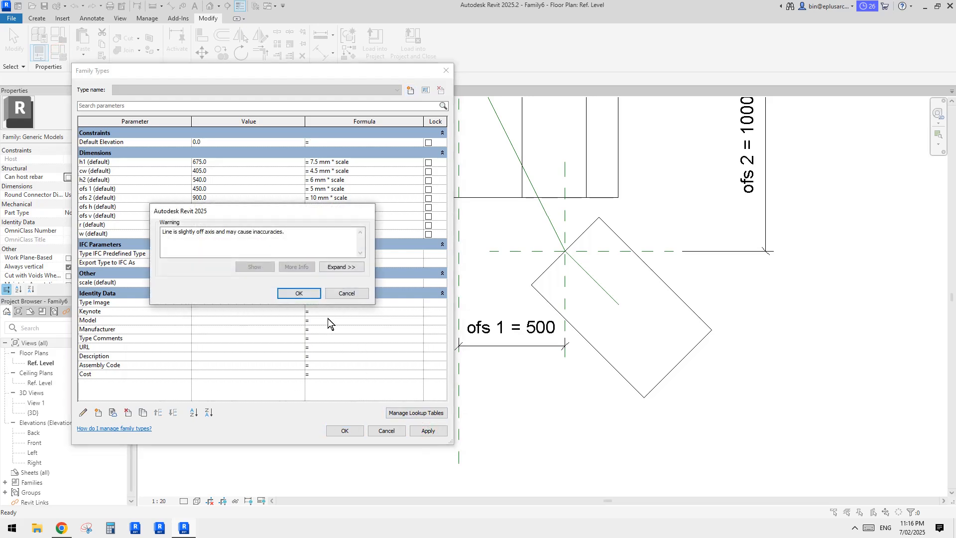
pyautogui.click(300, 292)
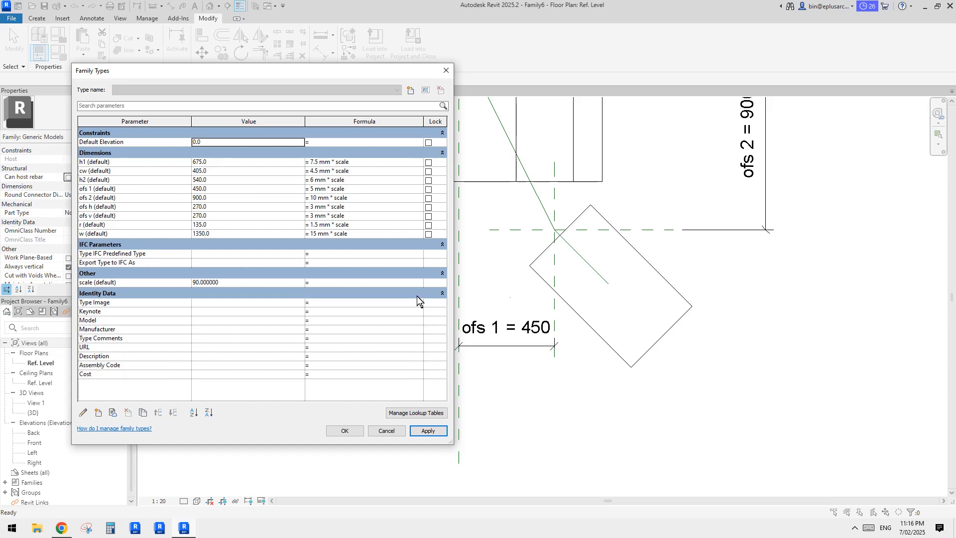
pyautogui.press('Escape')
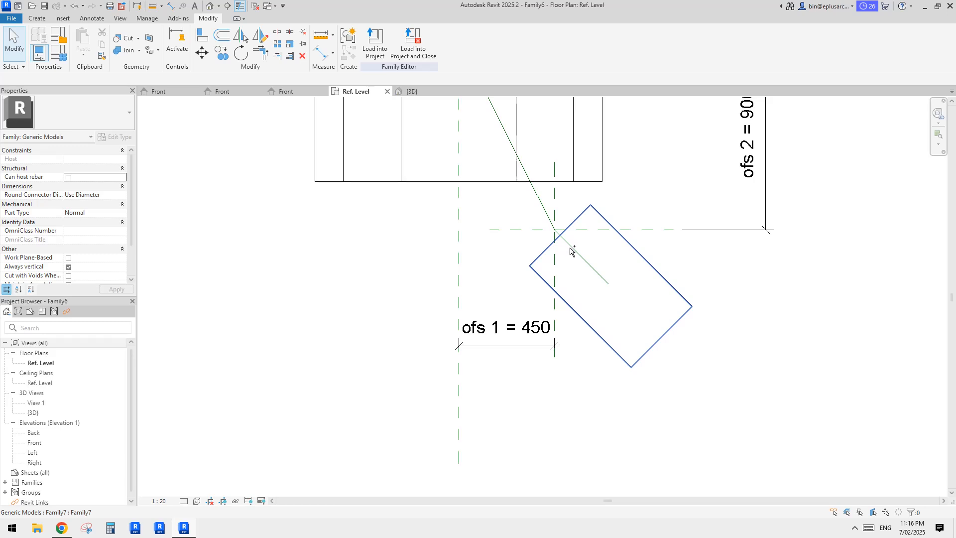
pyautogui.scroll(3, 570, 251)
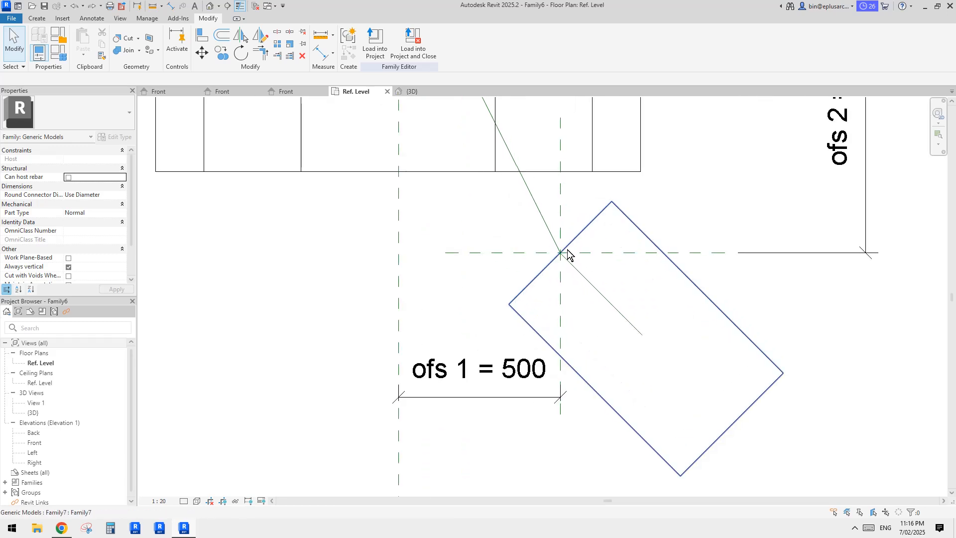
pyautogui.click(574, 242)
pyautogui.moveTo(613, 263); pyautogui.dragTo(591, 264, button='middle')
pyautogui.click(580, 274)
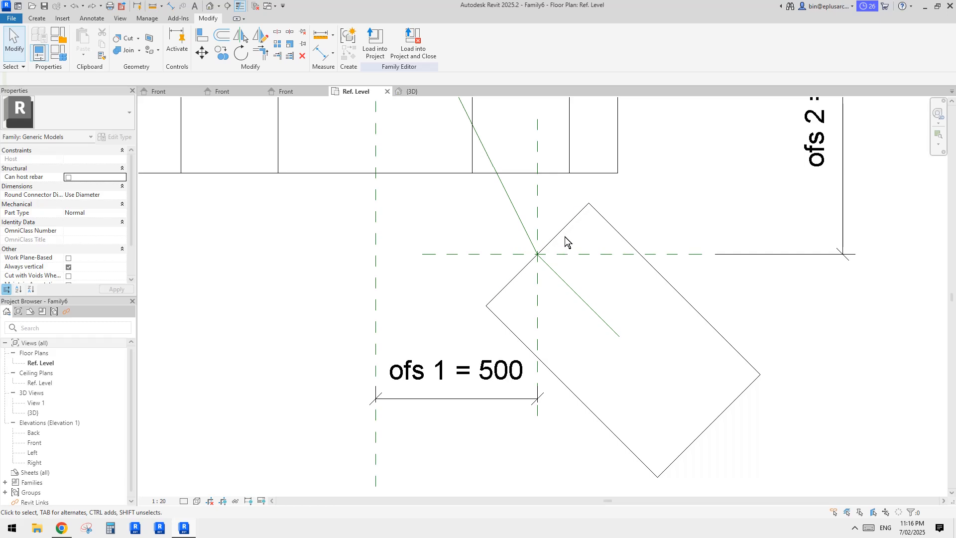
pyautogui.press('a')
pyautogui.press('l')
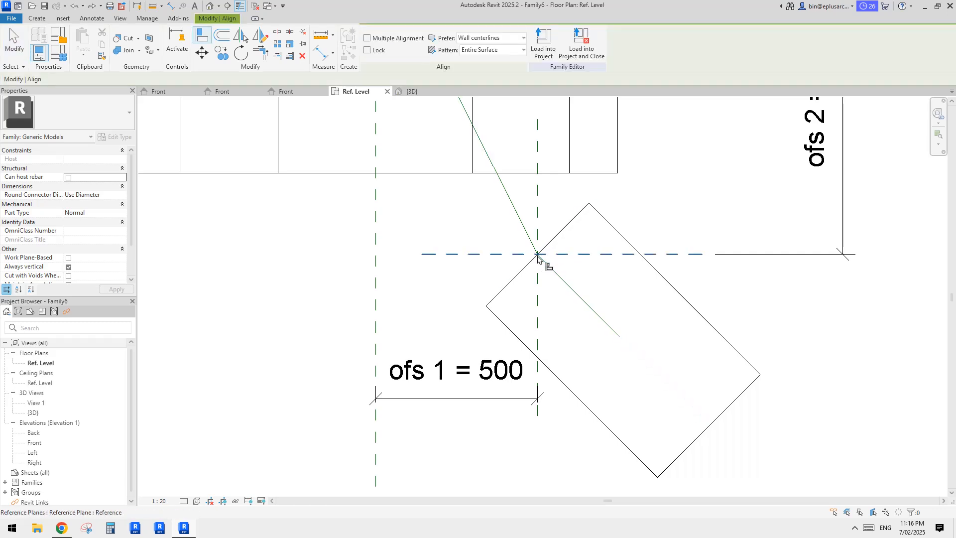
pyautogui.press('Tab')
pyautogui.press('Tab')
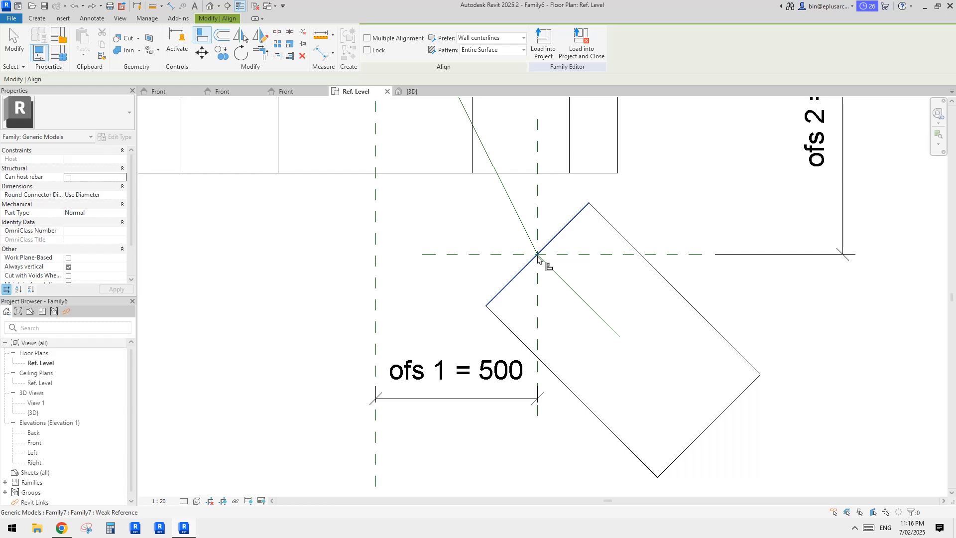
pyautogui.press('Tab')
pyautogui.press('Tab')
pyautogui.press('Escape')
# - Shift the rotated box about 100 mm along the 45° reference line, away from the offset planes' intersection
pyautogui.click(620, 238)
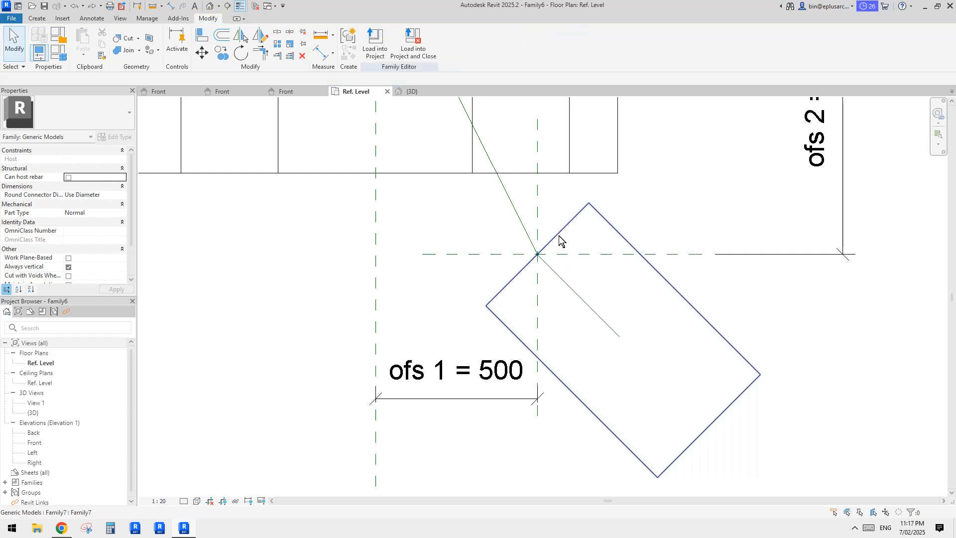
pyautogui.moveTo(564, 255); pyautogui.dragTo(559, 280)
pyautogui.press('Escape')
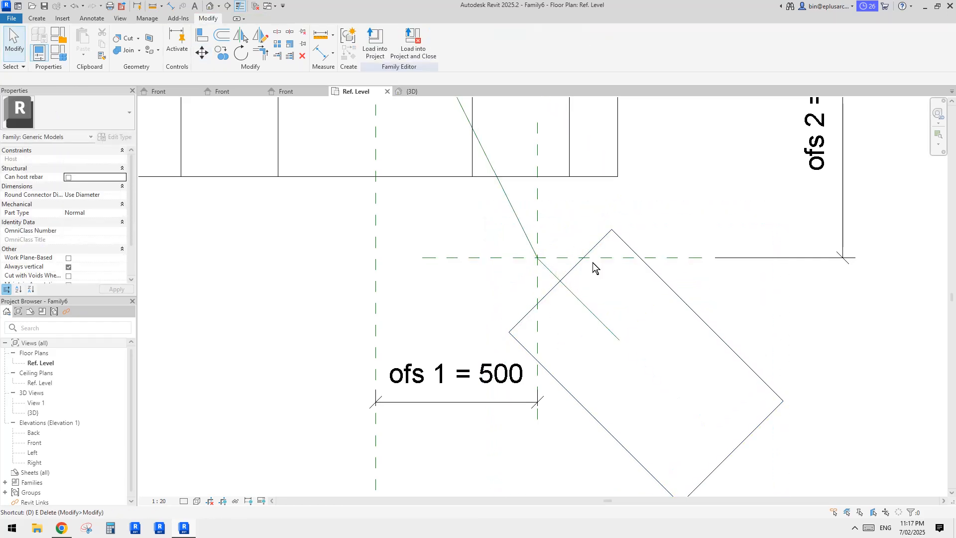
# - Place an aligned dimension between the rotated box's short upper edge and the 45° reference line's end point at the intersection
pyautogui.press('d')
pyautogui.press('i')
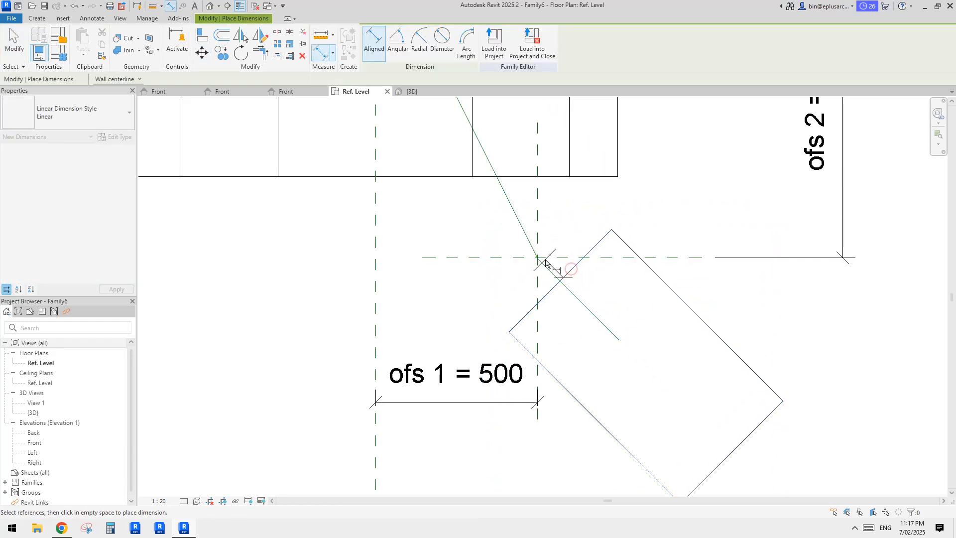
pyautogui.click(538, 258)
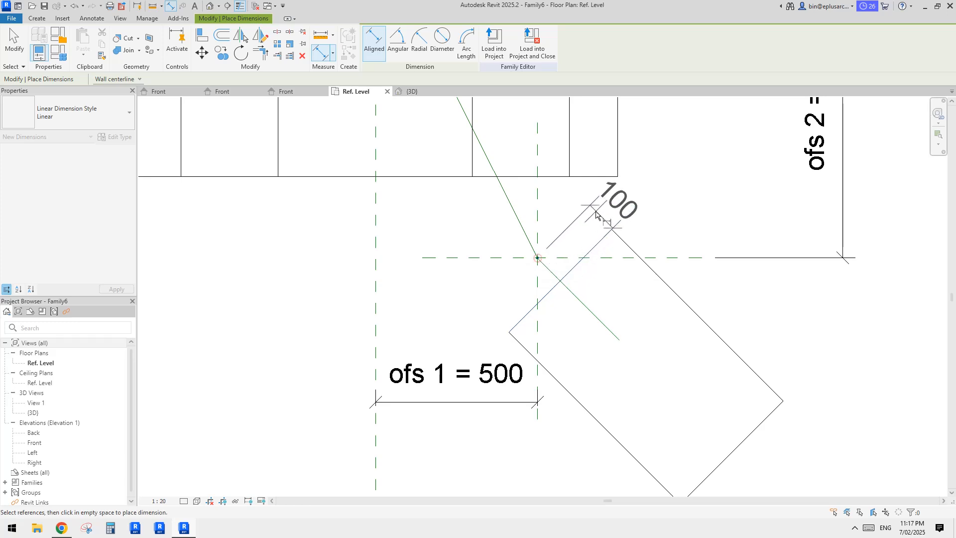
pyautogui.click(607, 211)
pyautogui.press('Escape')
# - Set the dimension between the rotated box's edge and the reference line's end point to 0 and lock it
pyautogui.click(611, 244)
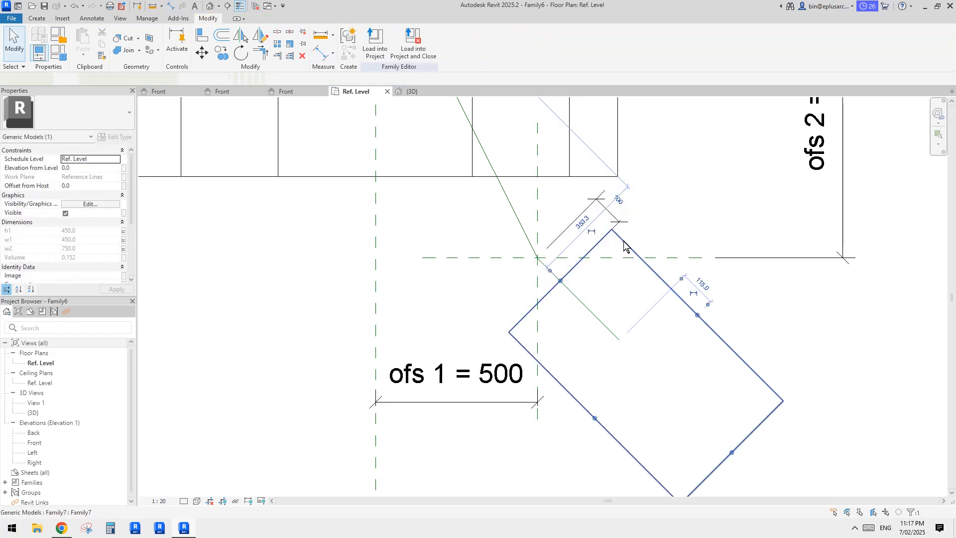
pyautogui.click(622, 200)
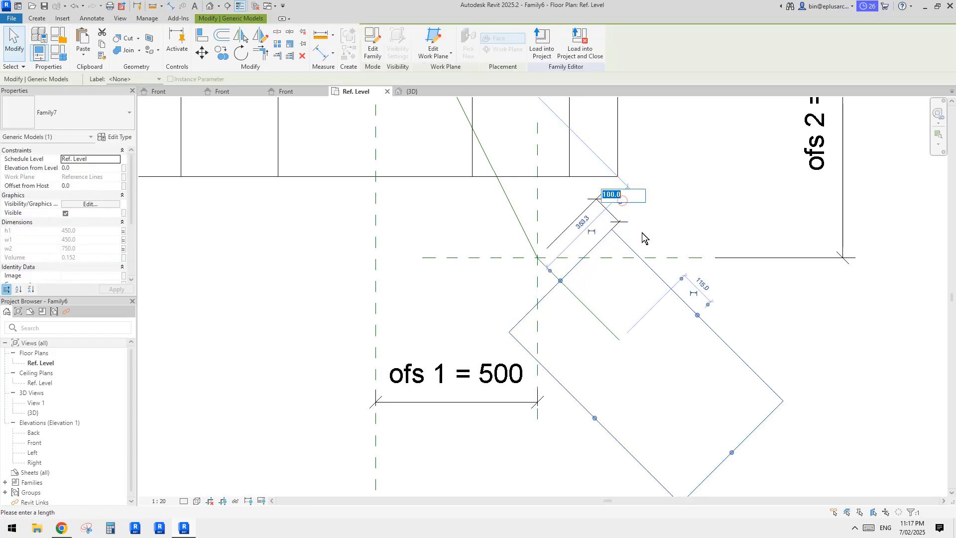
pyautogui.click(748, 225)
pyautogui.click(606, 189)
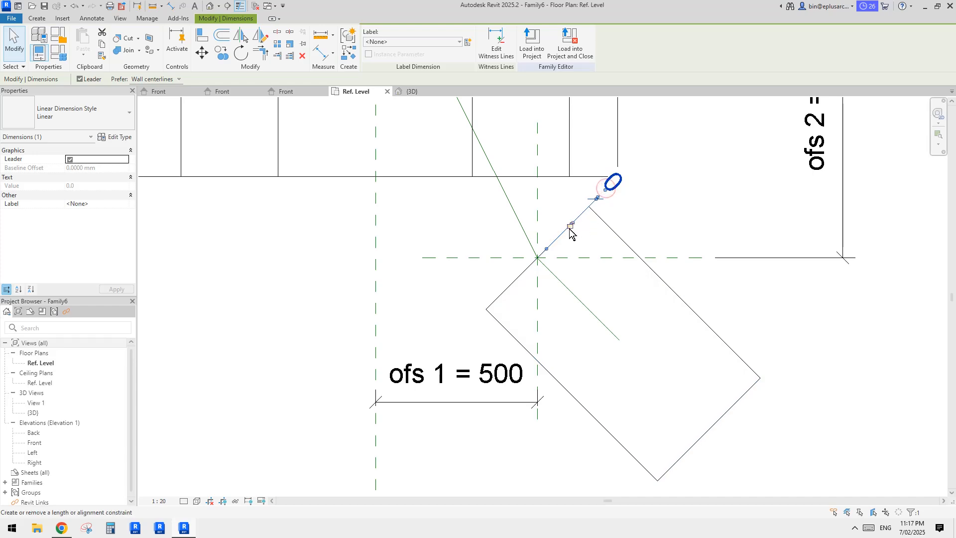
pyautogui.press('Escape')
# - Test the constrained box by applying a scale value of 90 in the family types, accepting the off-axis line warning
pyautogui.scroll(-1, 611, 244)
pyautogui.moveTo(606, 248); pyautogui.dragTo(621, 250, button='middle')
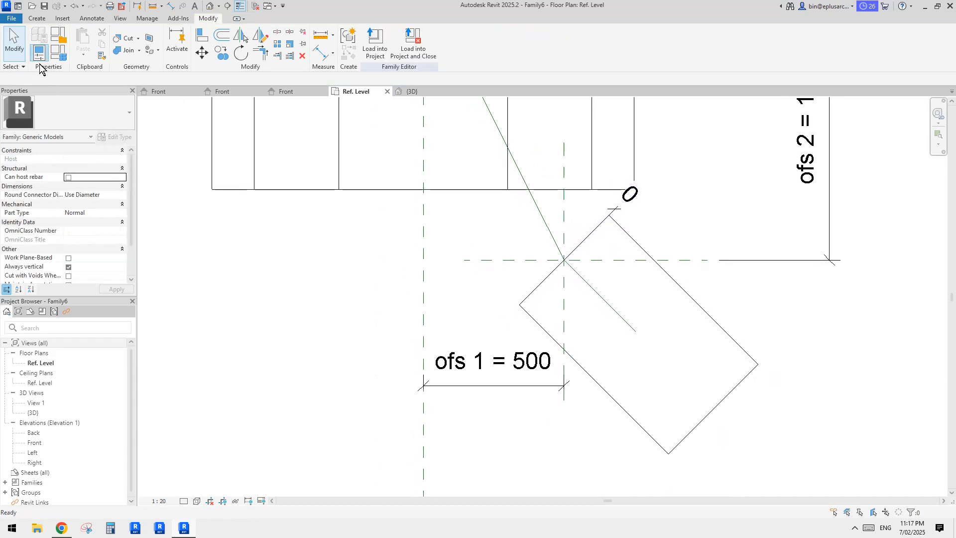
pyautogui.click(53, 51)
pyautogui.click(235, 282)
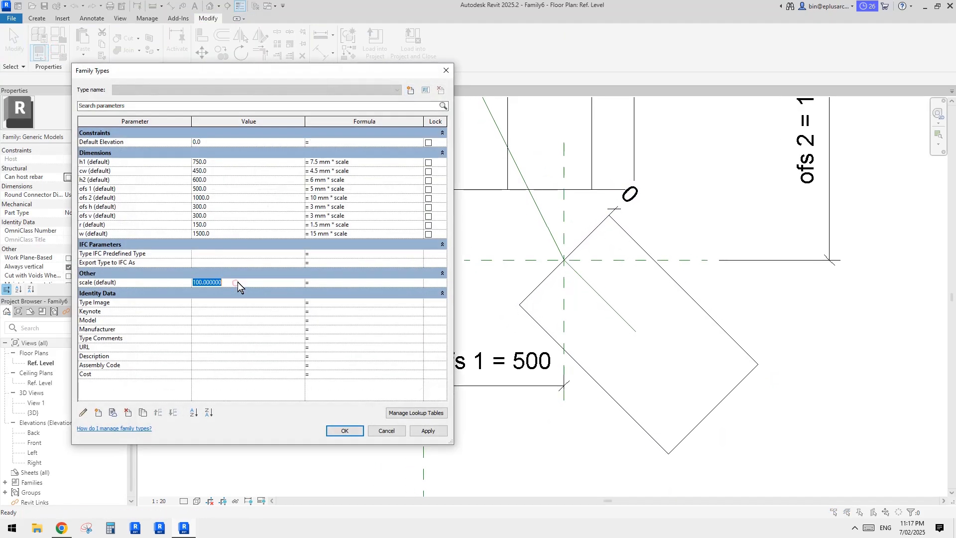
pyautogui.write('90')
pyautogui.click(431, 431)
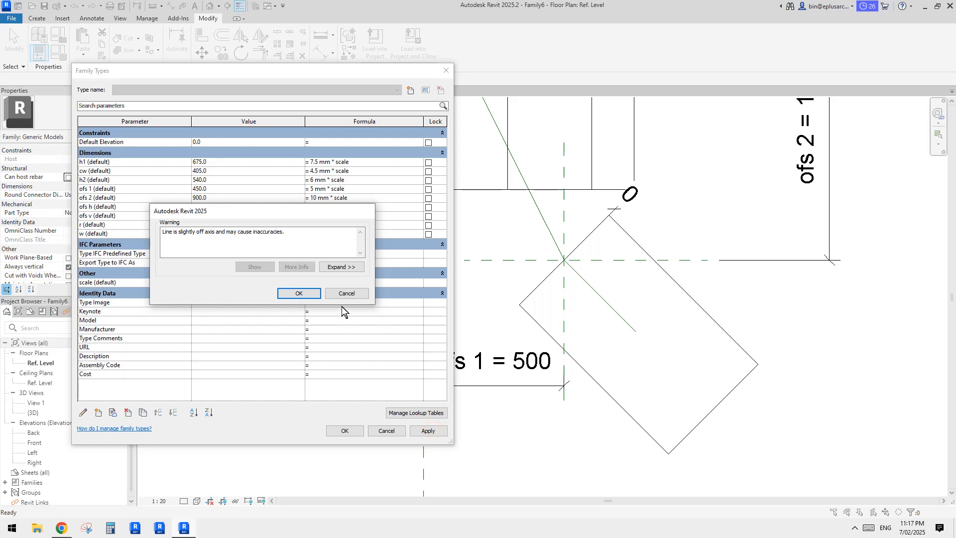
pyautogui.click(301, 293)
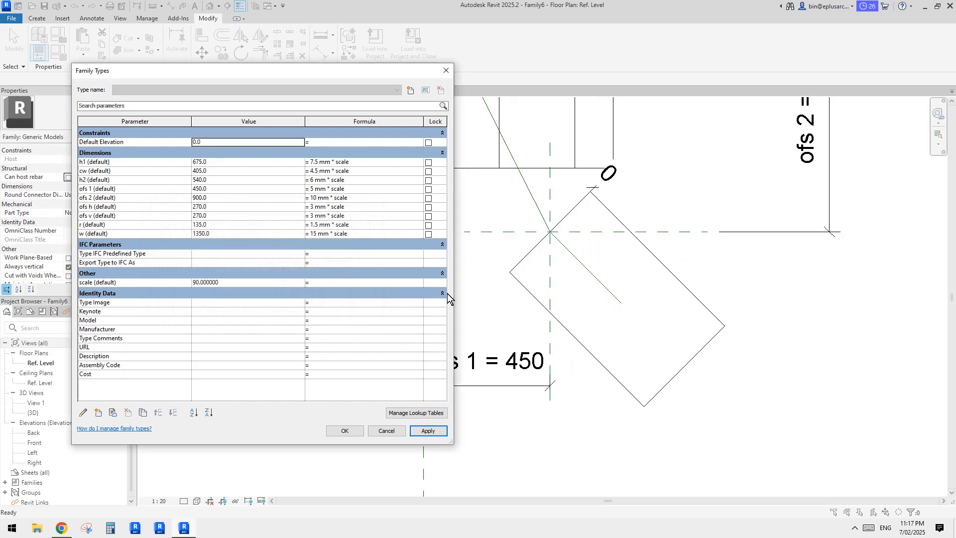
# - Set the scale parameter to 50 and apply it to test the constrained box at a smaller size
pyautogui.click(238, 283)
pyautogui.write('50')
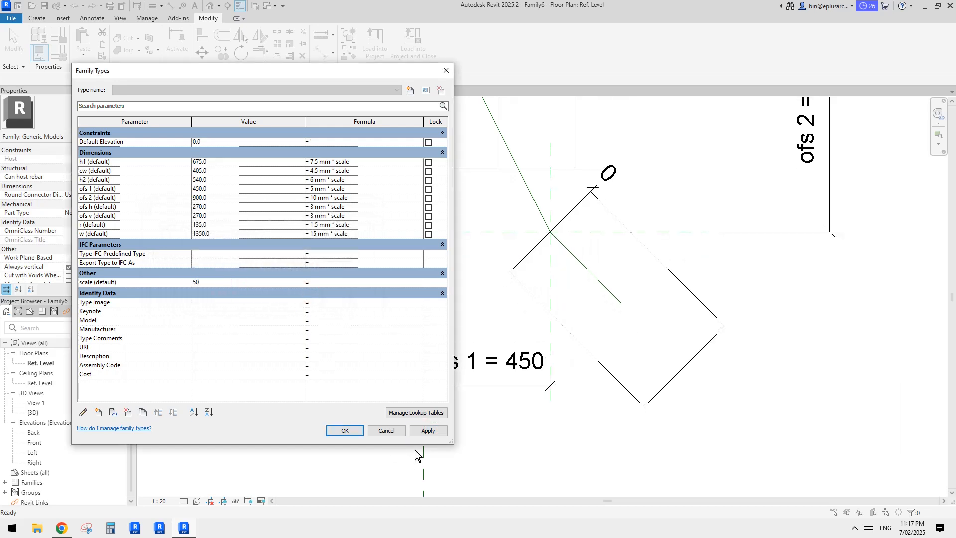
pyautogui.click(428, 431)
pyautogui.click(345, 431)
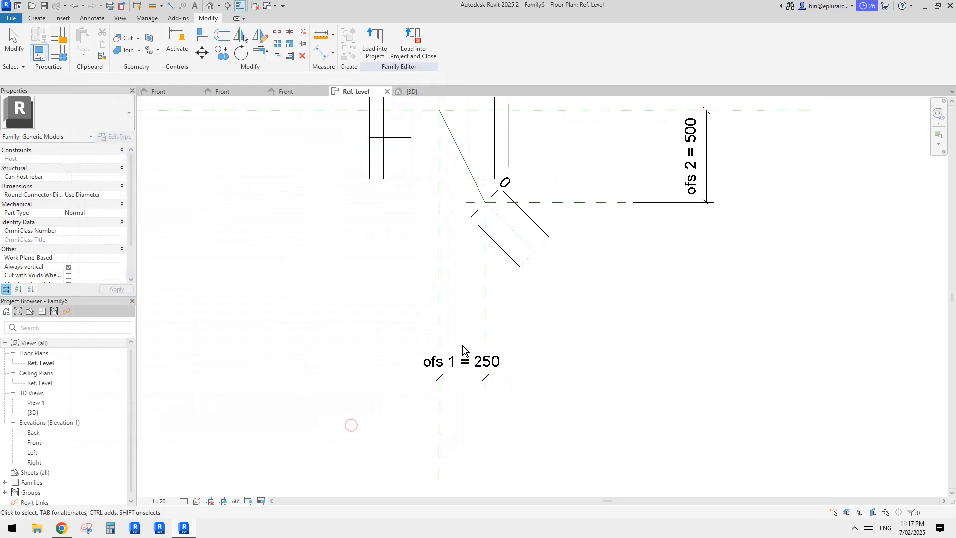
# - Temporarily hide the reference lines category in the 3D view so only the box geometry is displayed
pyautogui.click(209, 6)
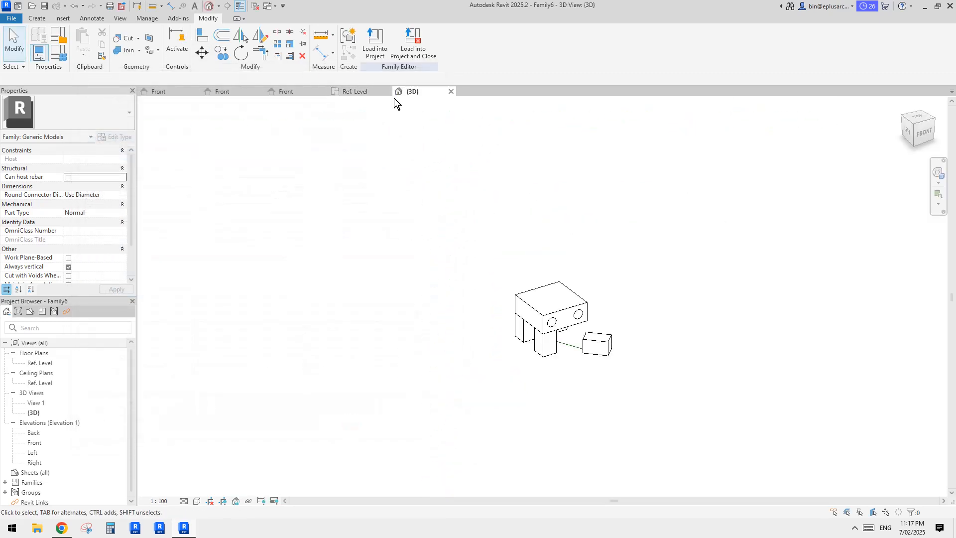
pyautogui.scroll(2, 570, 357)
pyautogui.click(518, 331)
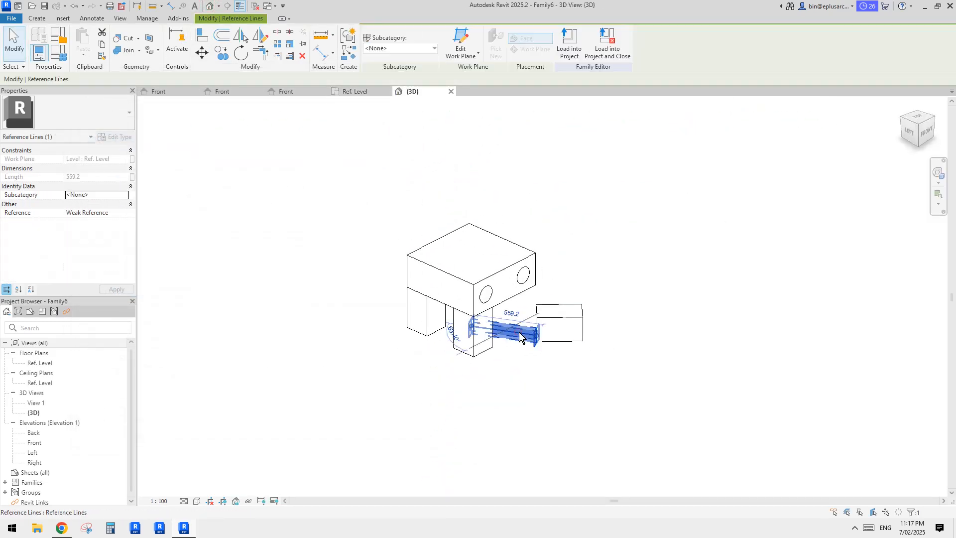
pyautogui.press('c')
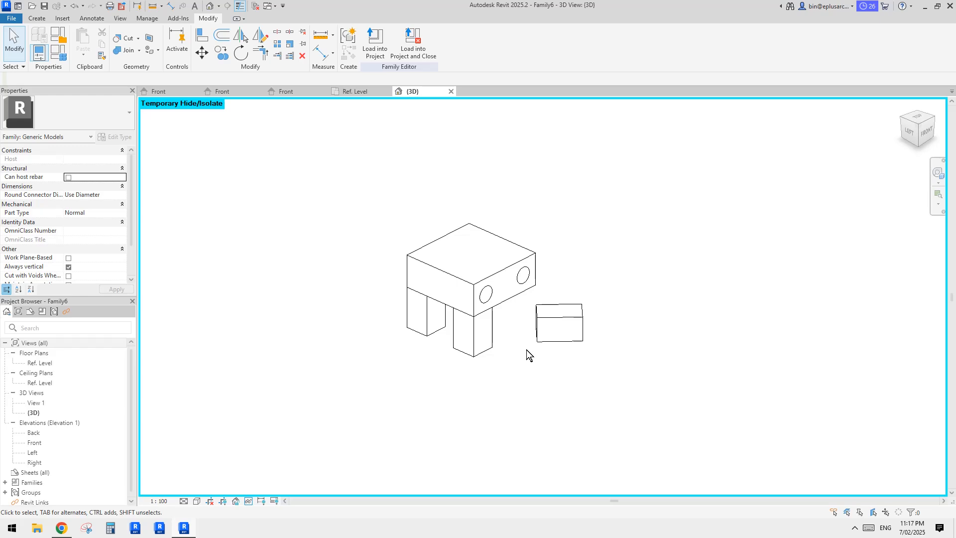
pyautogui.keyDown('shift'); pyautogui.moveTo(526, 349); pyautogui.dragTo(298, 201, button='middle'); pyautogui.keyUp('shift')
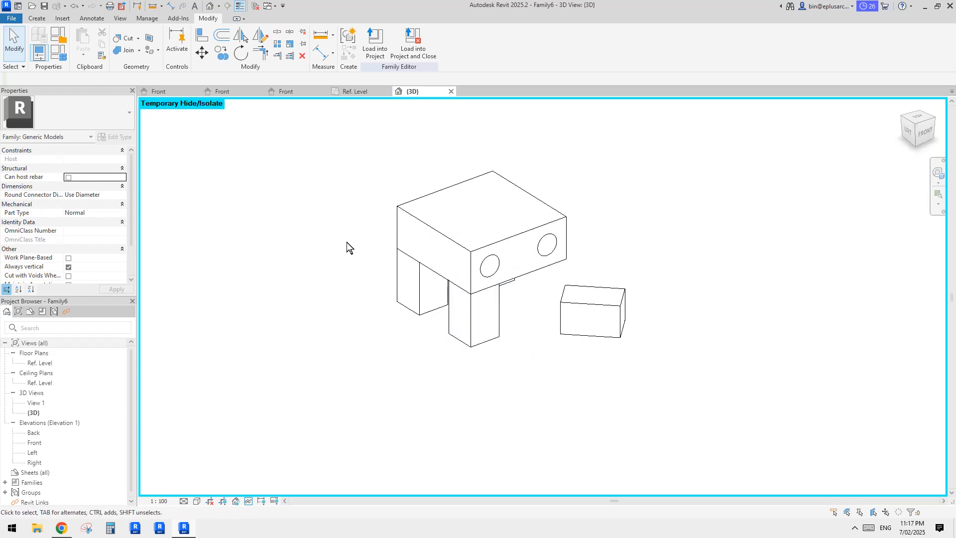
pyautogui.moveTo(346, 242); pyautogui.dragTo(512, 283, button='middle')
# - Test the whole model in the 3D view by applying scale values of 90 and 100 in the family types
pyautogui.click(60, 53)
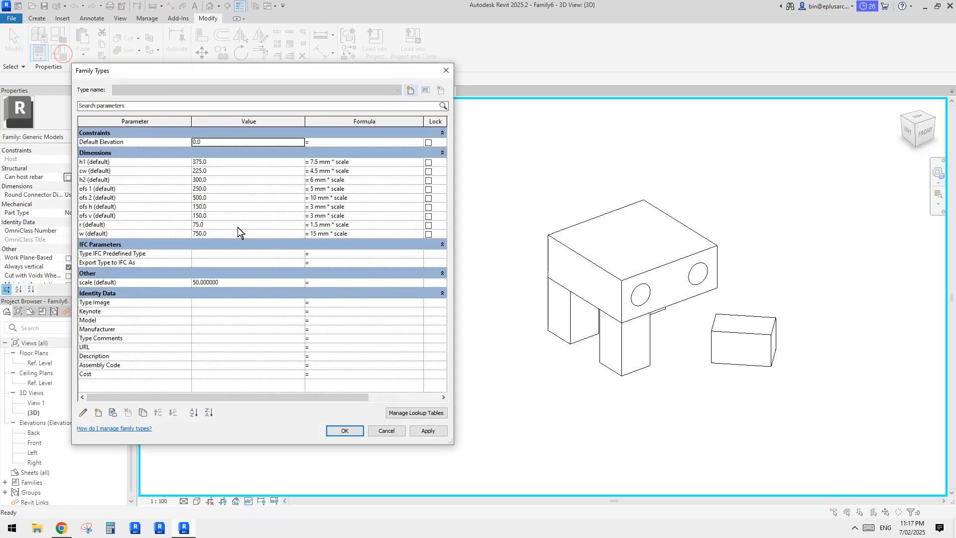
pyautogui.click(231, 283)
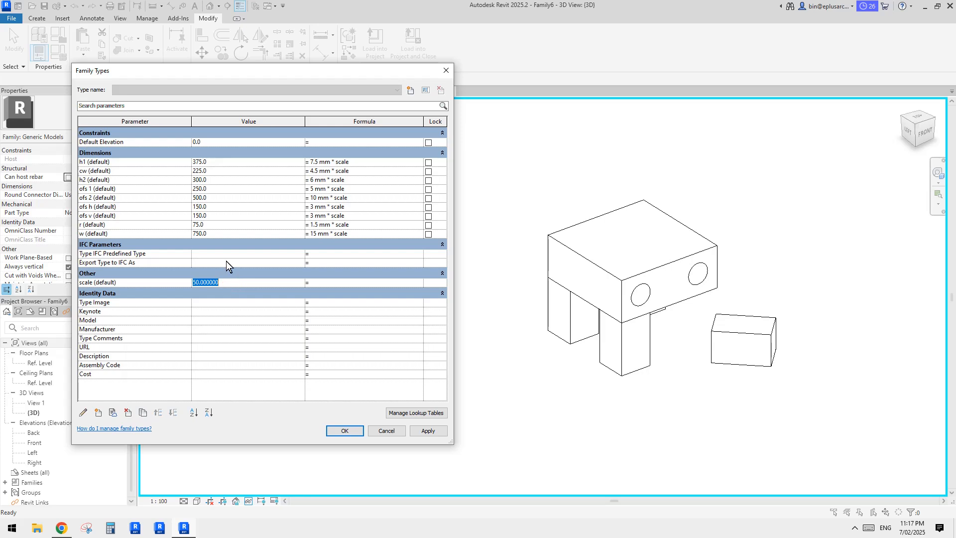
pyautogui.write('90')
pyautogui.click(427, 431)
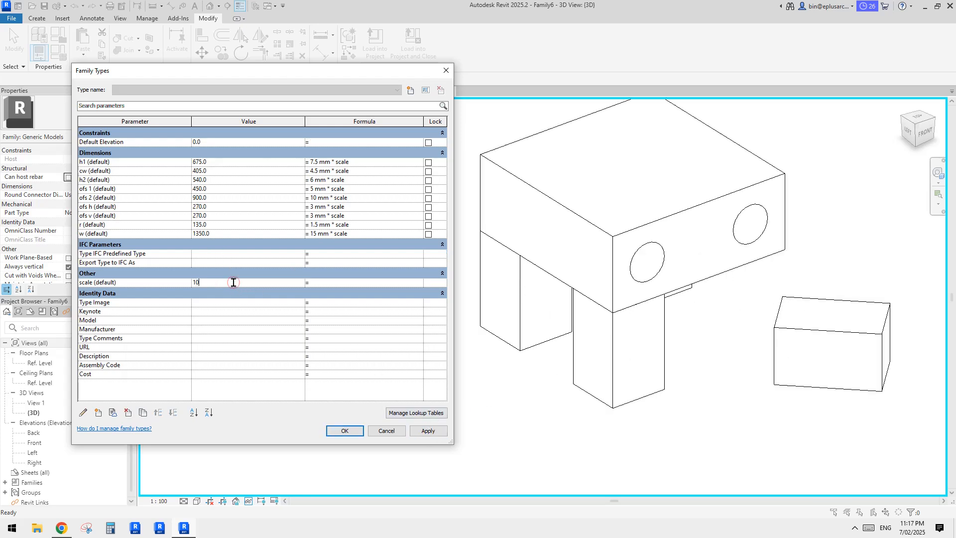
pyautogui.click(431, 431)
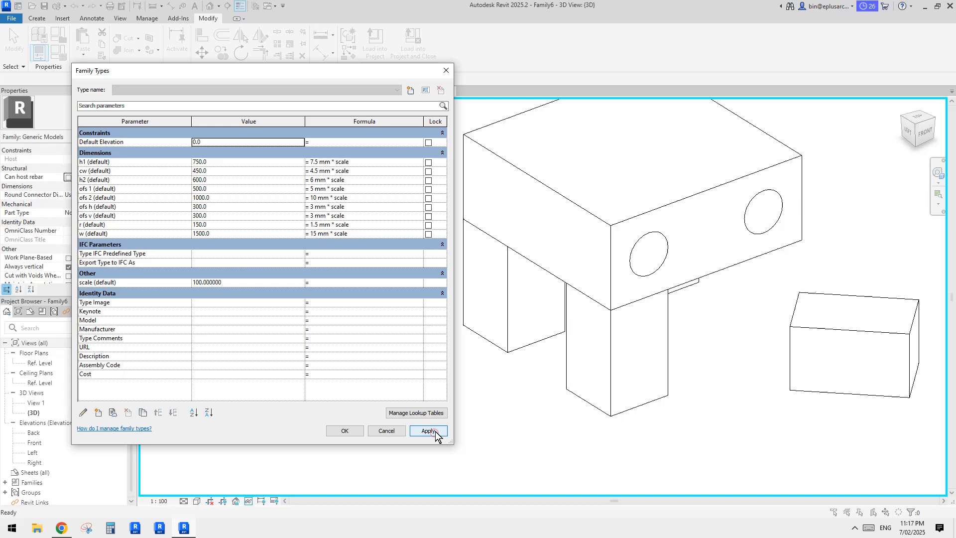
pyautogui.click(344, 430)
pyautogui.scroll(-3, 342, 427)
pyautogui.keyDown('shift'); pyautogui.moveTo(342, 427); pyautogui.dragTo(515, 344, button='middle'); pyautogui.keyUp('shift')
pyautogui.click(504, 288)
pyautogui.keyDown('shift'); pyautogui.moveTo(504, 289); pyautogui.dragTo(532, 276, button='middle'); pyautogui.keyUp('shift')
pyautogui.press('Escape')
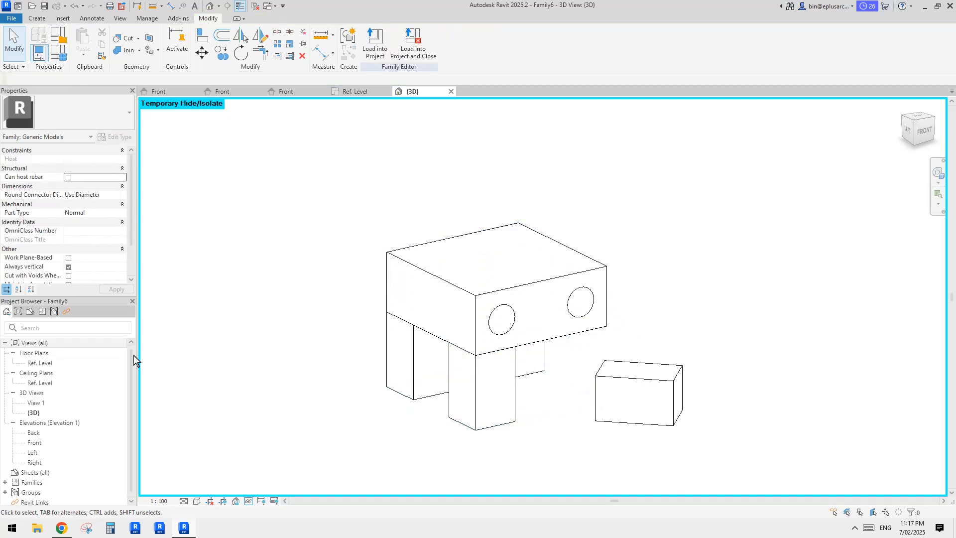
# - Check the hand-drawn reference sketch in Chrome, return to Revit and open the Front elevation
pyautogui.click(62, 528)
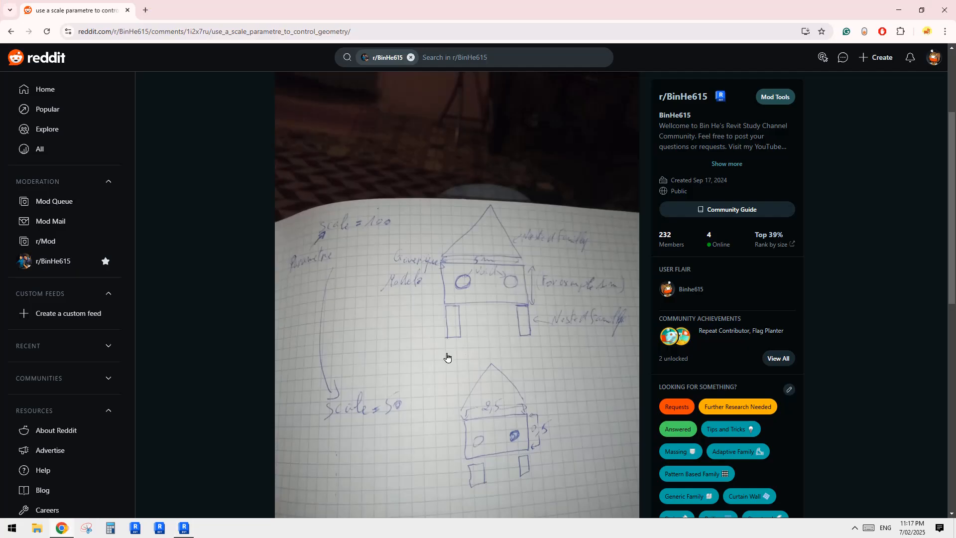
pyautogui.click(184, 527)
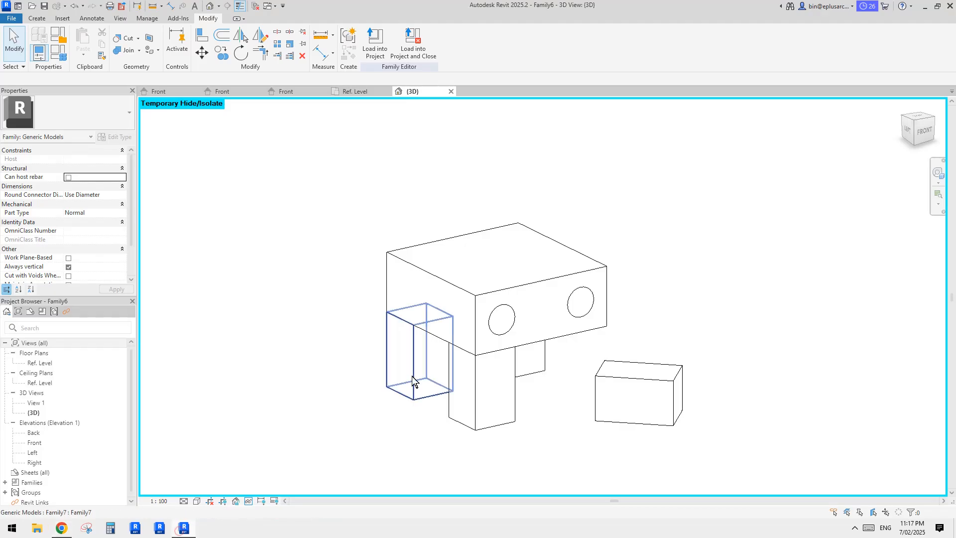
pyautogui.doubleClick(34, 442)
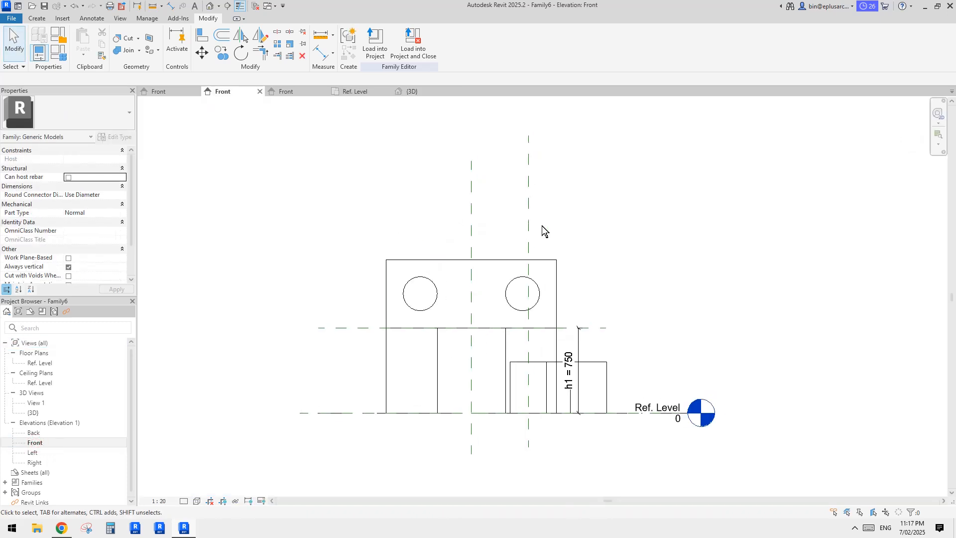
# - Copy the horizontal reference plane at the main box's base up to the box's upper edge
pyautogui.moveTo(578, 331); pyautogui.dragTo(591, 330, button='middle')
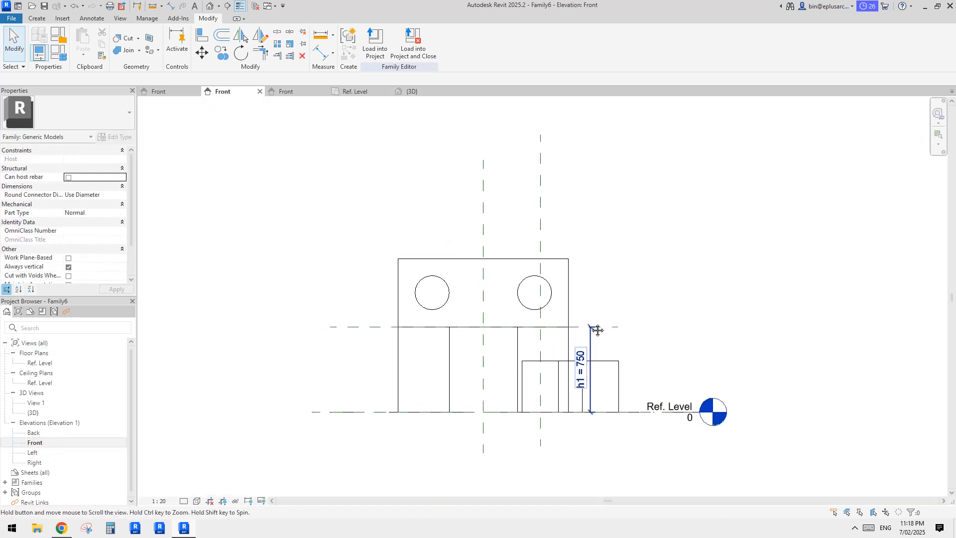
pyautogui.click(611, 327)
pyautogui.press('c')
pyautogui.press('o')
pyautogui.click(384, 329)
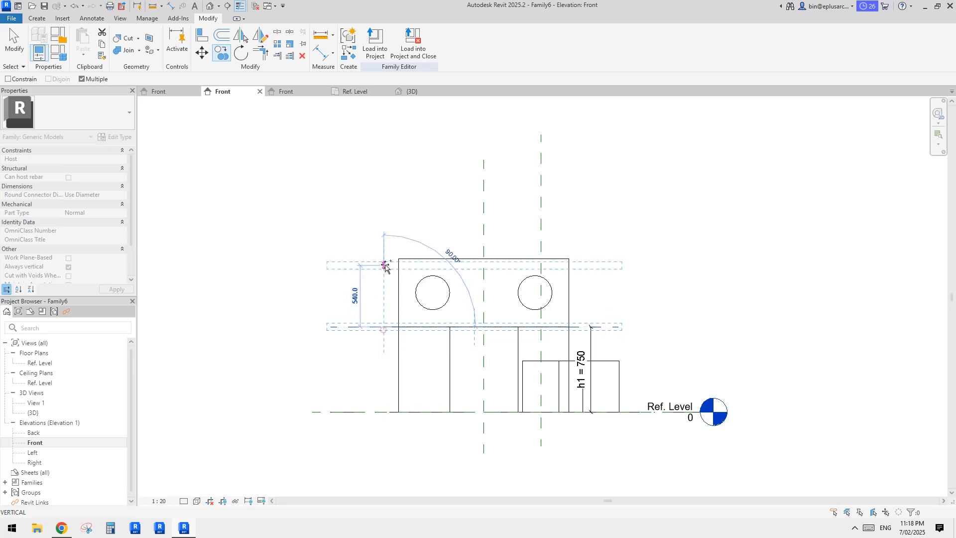
pyautogui.click(384, 259)
pyautogui.press('Escape')
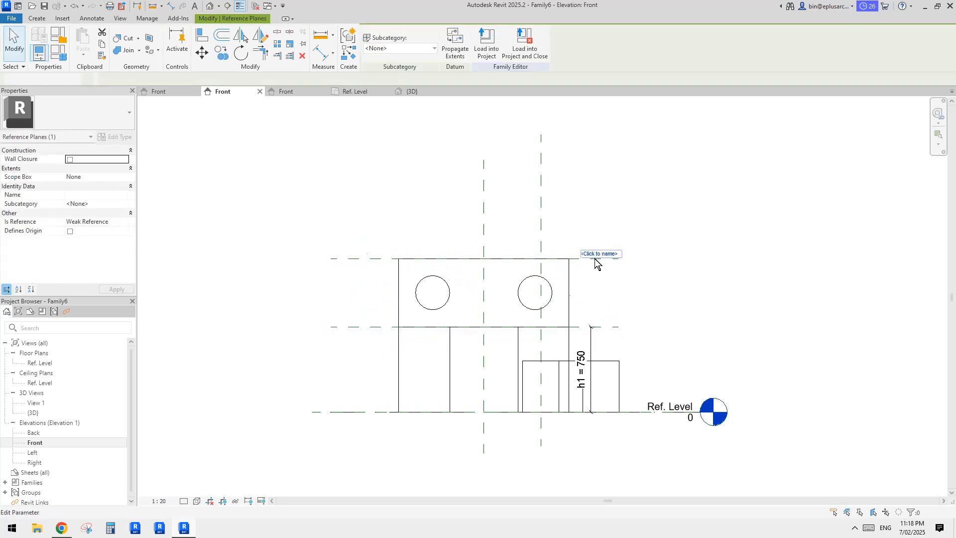
pyautogui.press('Escape')
# - Place an aligned dimension between the reference planes at the main box's base and upper edge
pyautogui.click(597, 259)
pyautogui.moveTo(601, 271); pyautogui.dragTo(600, 274, button='middle')
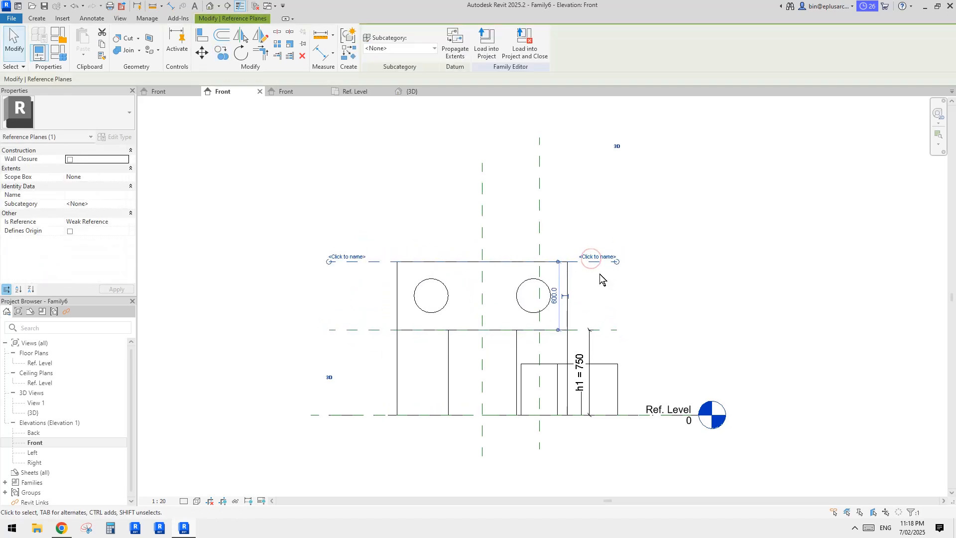
pyautogui.press('d')
pyautogui.press('i')
pyautogui.click(607, 327)
pyautogui.click(599, 261)
pyautogui.click(608, 279)
pyautogui.press('Escape')
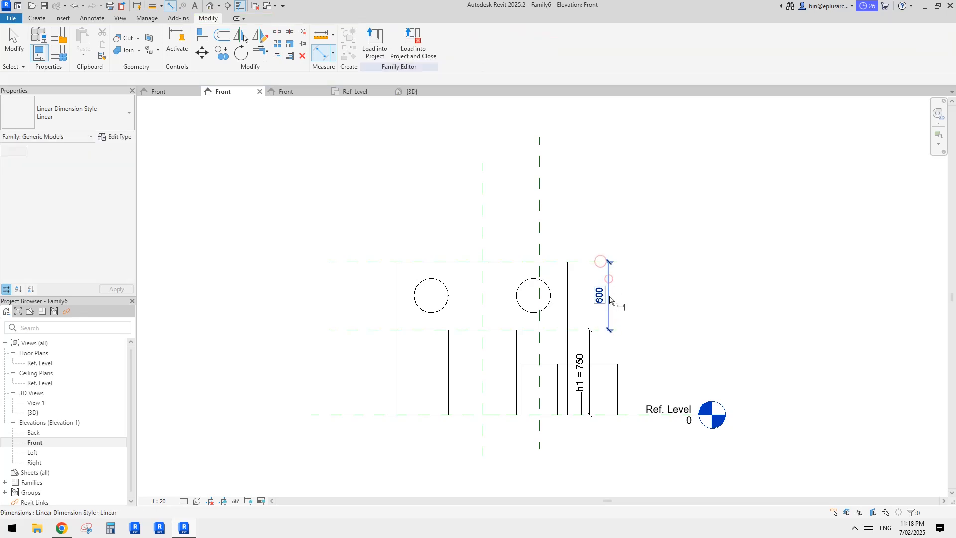
# - Label the new vertical dimension with the h2 parameter and line it up with the h1 dimension
pyautogui.click(609, 294)
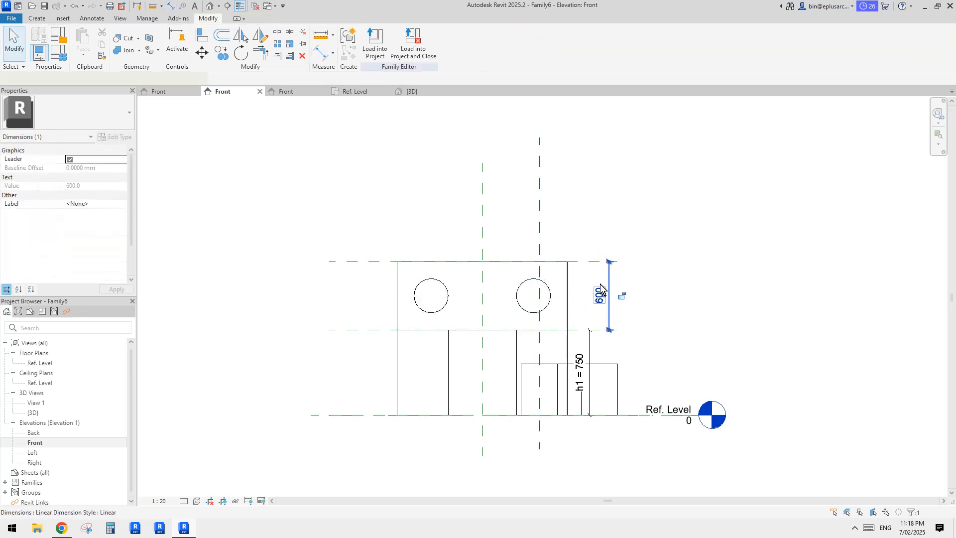
pyautogui.click(409, 42)
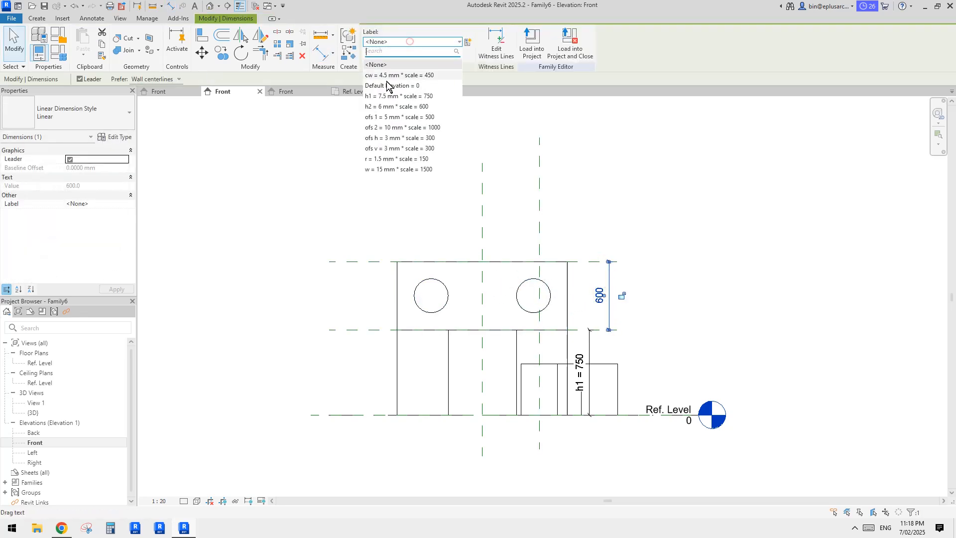
pyautogui.click(387, 107)
pyautogui.click(678, 209)
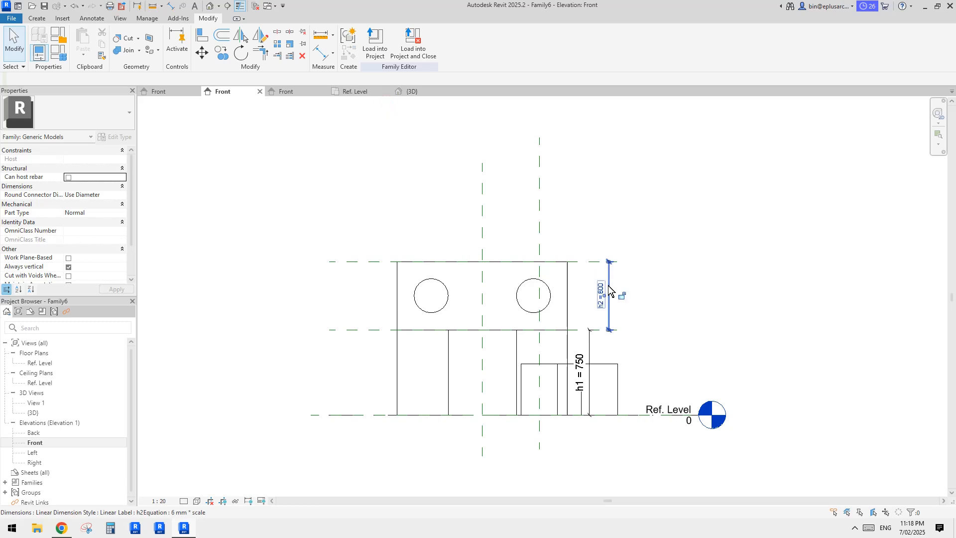
pyautogui.moveTo(607, 288); pyautogui.dragTo(588, 287)
pyautogui.press('Escape')
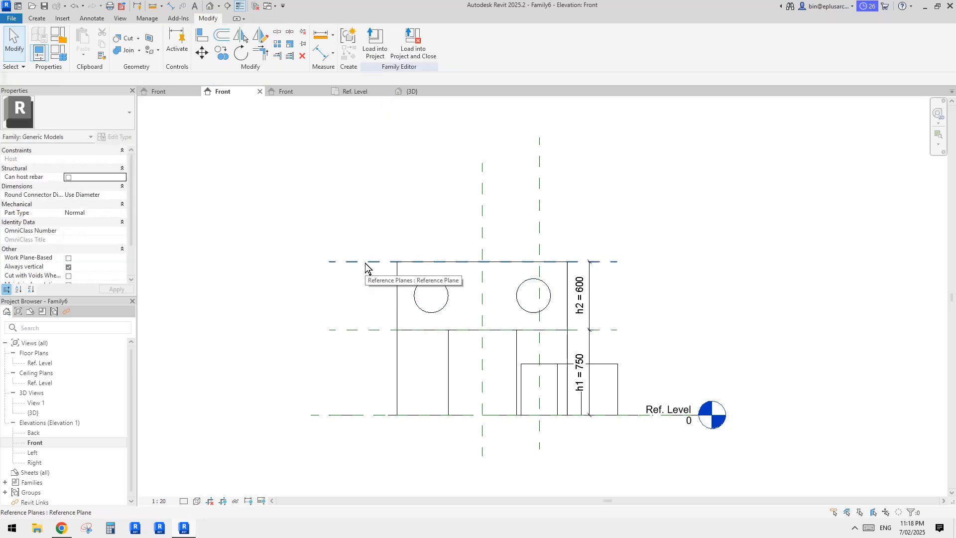
# - Review the roof sketch in Chrome and, back in Revit, set the main box's upper reference plane as work plane, opening Floor Plan: Ref. Level
pyautogui.click(60, 530)
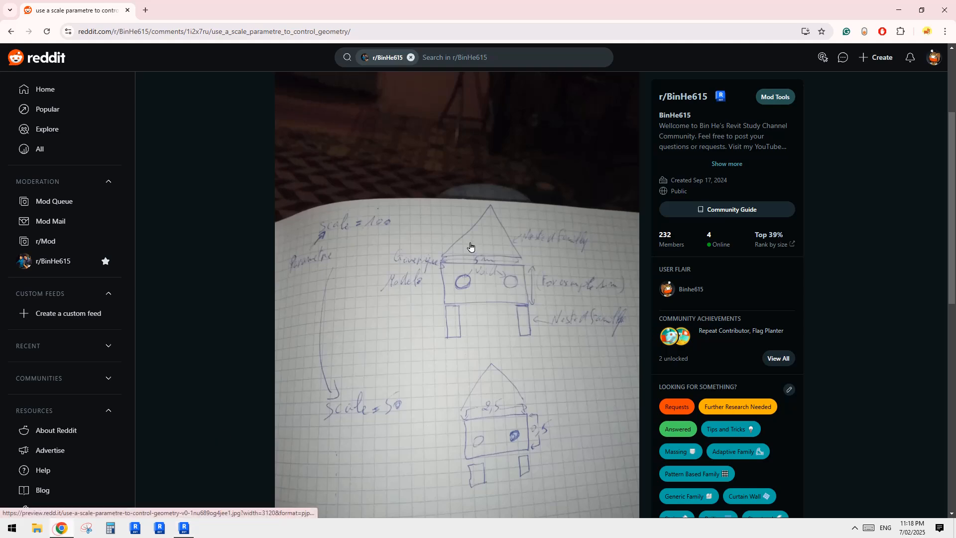
pyautogui.click(184, 528)
pyautogui.click(36, 19)
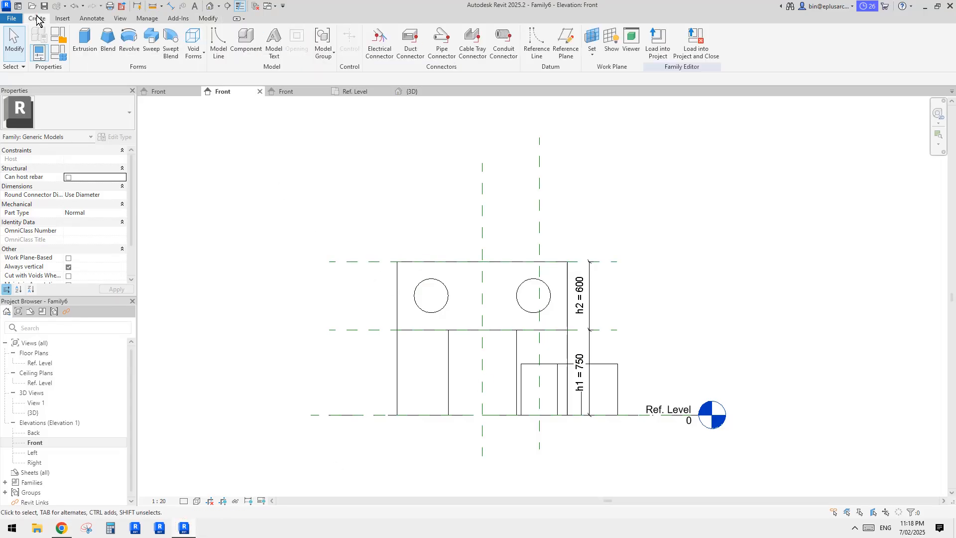
pyautogui.click(594, 42)
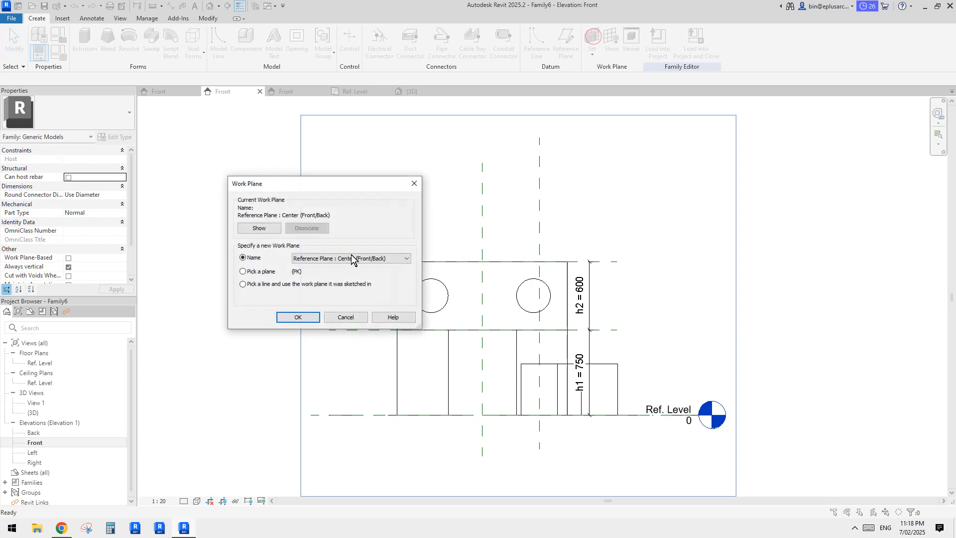
pyautogui.click(293, 320)
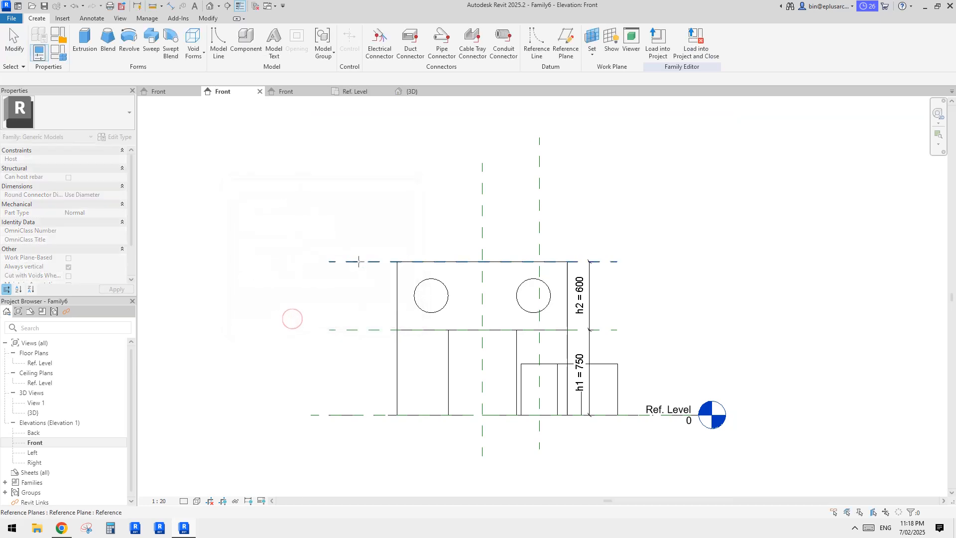
pyautogui.click(358, 261)
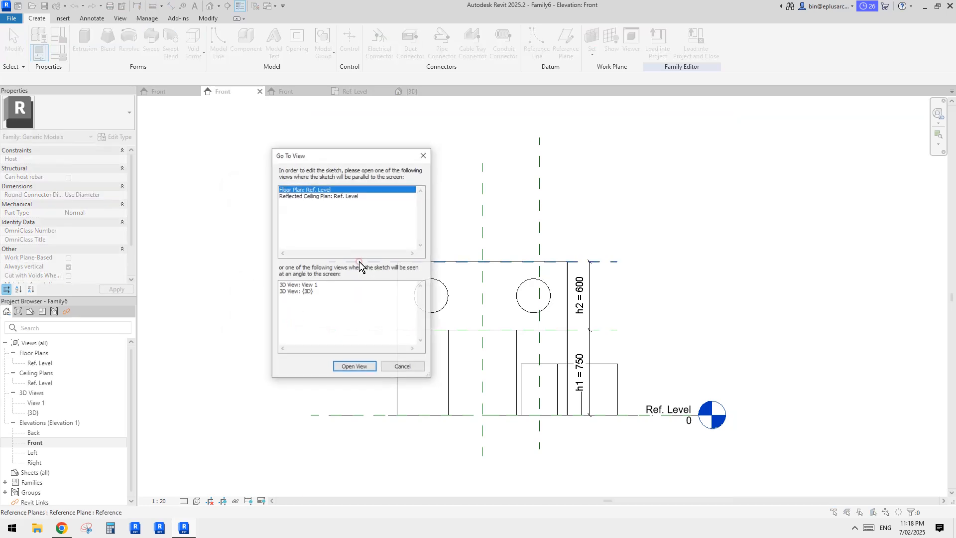
pyautogui.click(355, 367)
# - Start an extrusion and sketch a 1500 x 1500 rectangle over the main box's outline, corner to corner
pyautogui.scroll(4, 409, 246)
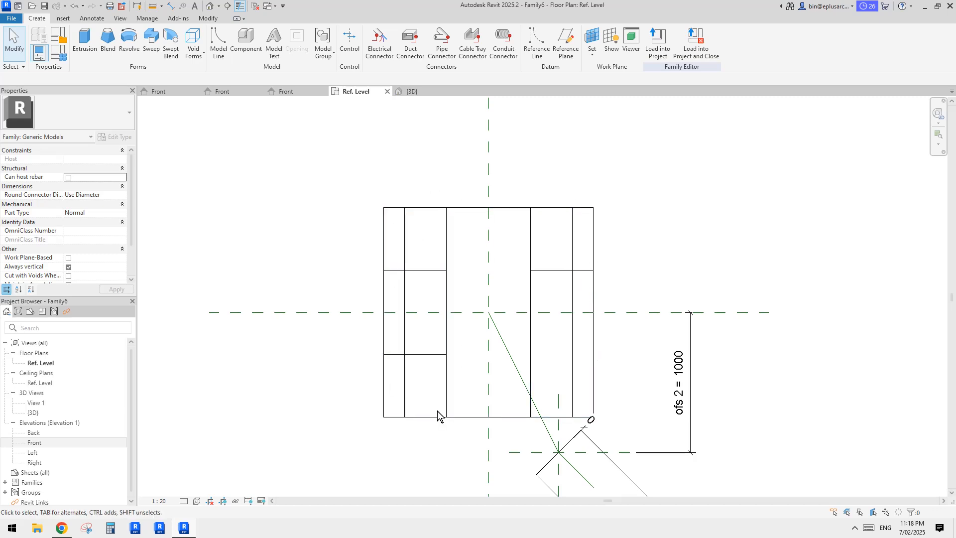
pyautogui.scroll(-1, 455, 238)
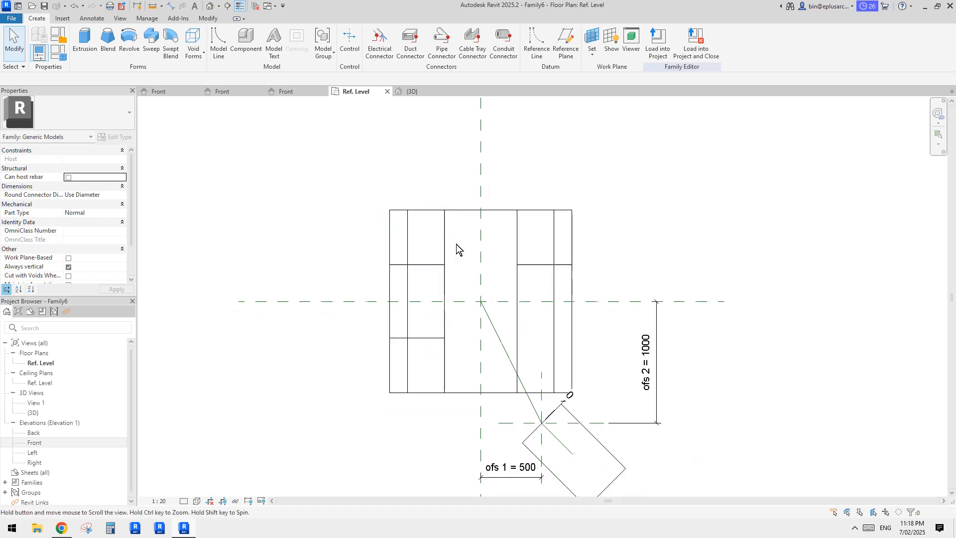
pyautogui.click(87, 45)
pyautogui.click(459, 33)
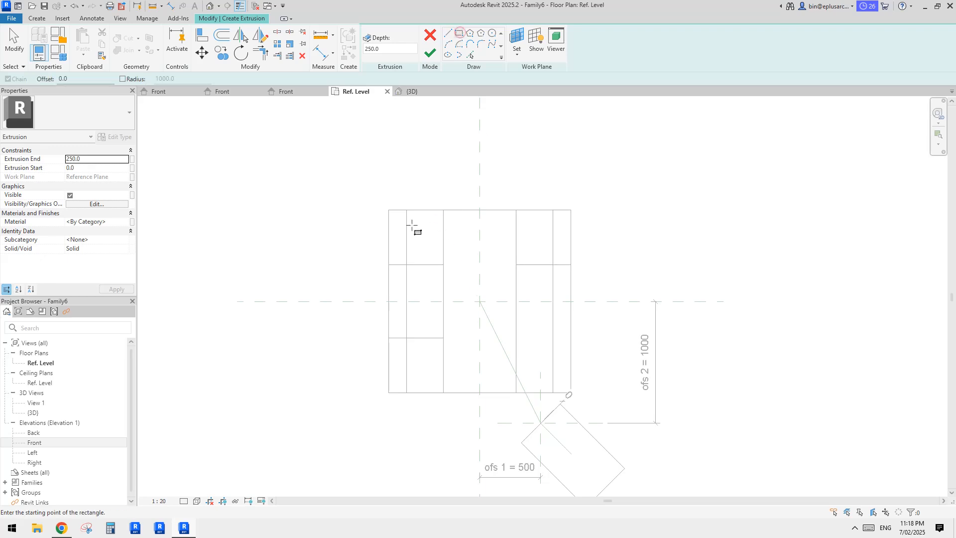
pyautogui.click(389, 210)
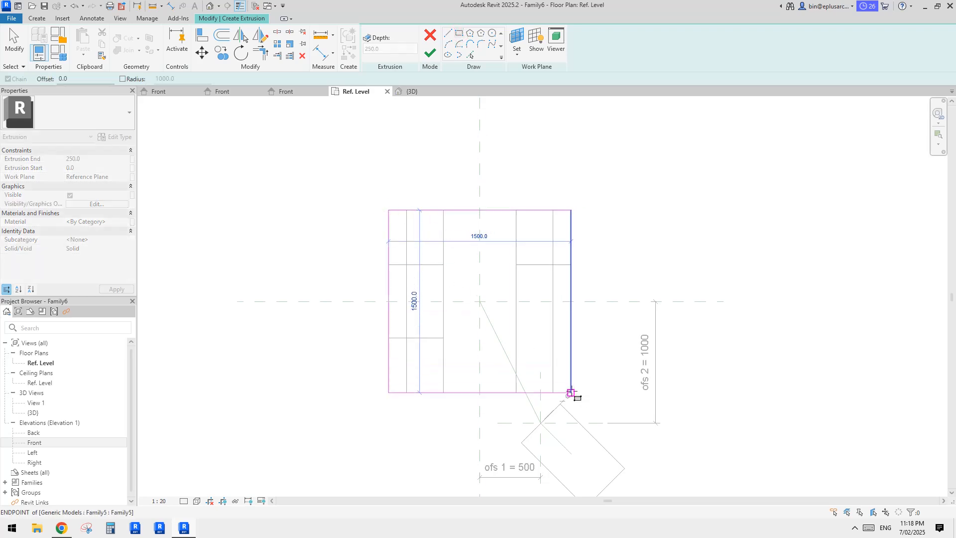
pyautogui.click(571, 393)
pyautogui.moveTo(496, 358); pyautogui.dragTo(538, 305, button='middle')
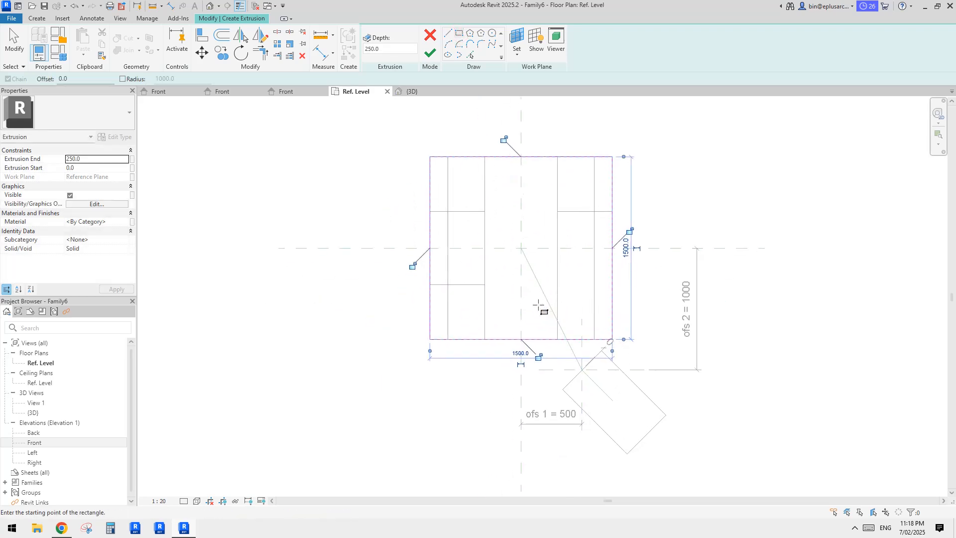
pyautogui.press('Escape')
# - Dimension the rectangle's two vertical sides to the vertical centre reference plane and make the segments equal
pyautogui.press('d')
pyautogui.press('i')
pyautogui.scroll(-2, 552, 335)
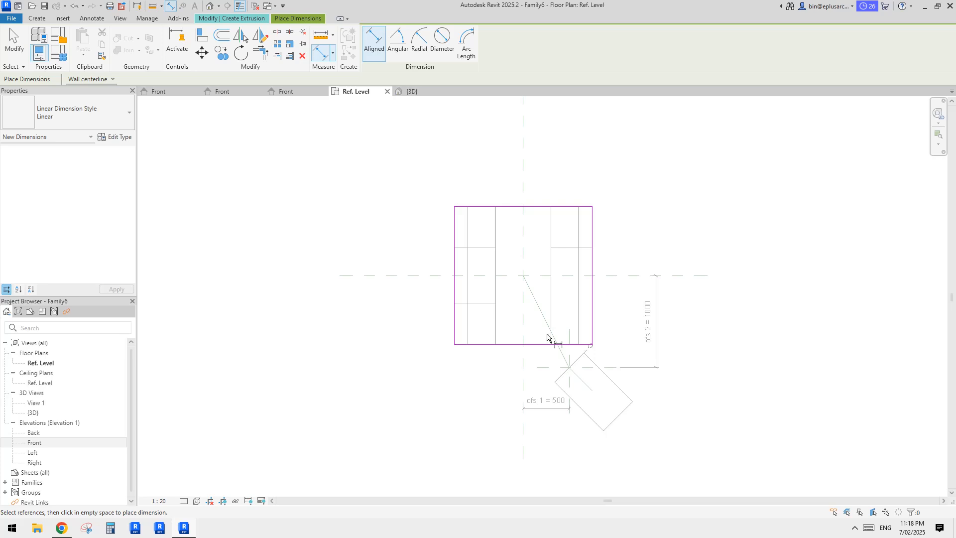
pyautogui.click(522, 165)
pyautogui.click(592, 228)
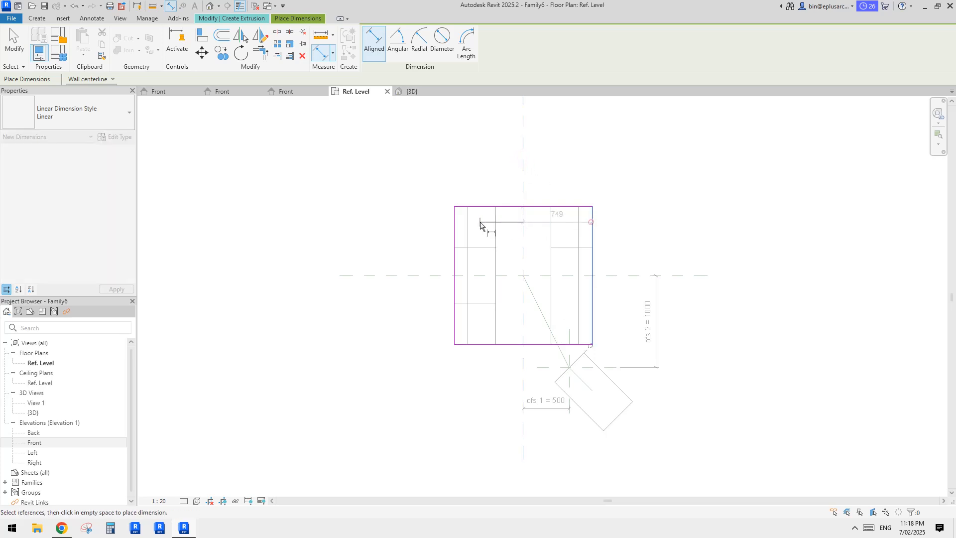
pyautogui.click(455, 225)
pyautogui.moveTo(480, 203); pyautogui.dragTo(477, 241, button='middle')
pyautogui.click(477, 198)
pyautogui.click(521, 175)
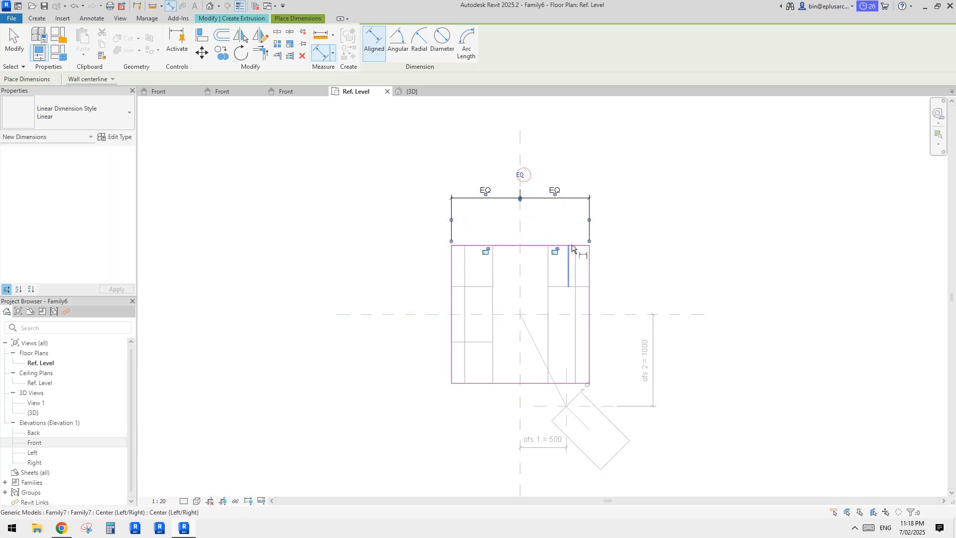
pyautogui.click(571, 246)
pyautogui.press('Escape')
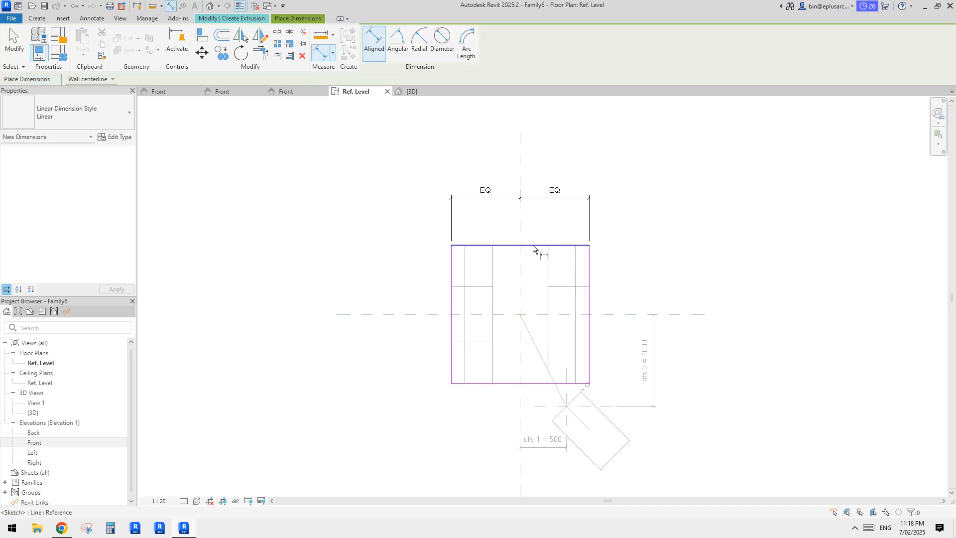
# - Dimension the rectangle's two horizontal sides to the horizontal centre reference plane and make the segments equal
pyautogui.click(533, 245)
pyautogui.click(427, 315)
pyautogui.click(475, 390)
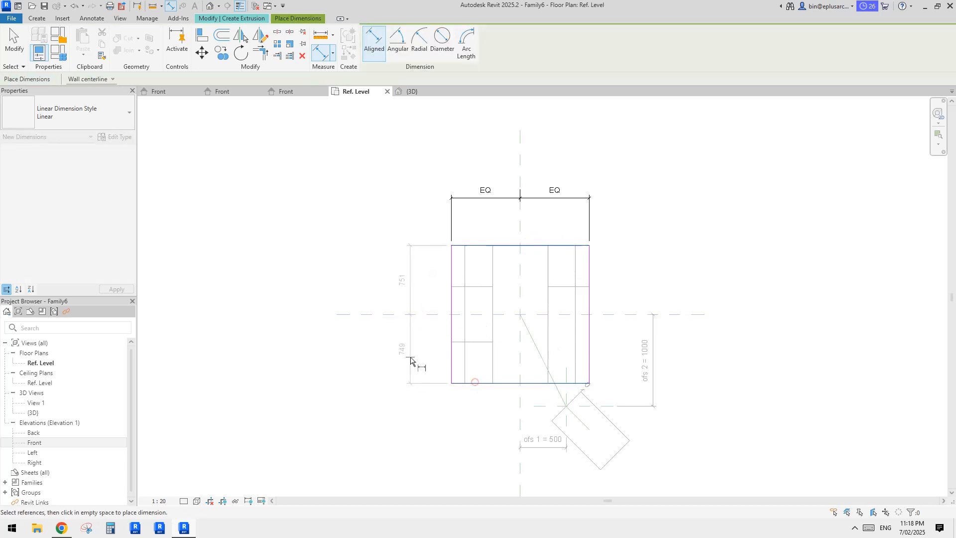
pyautogui.click(411, 359)
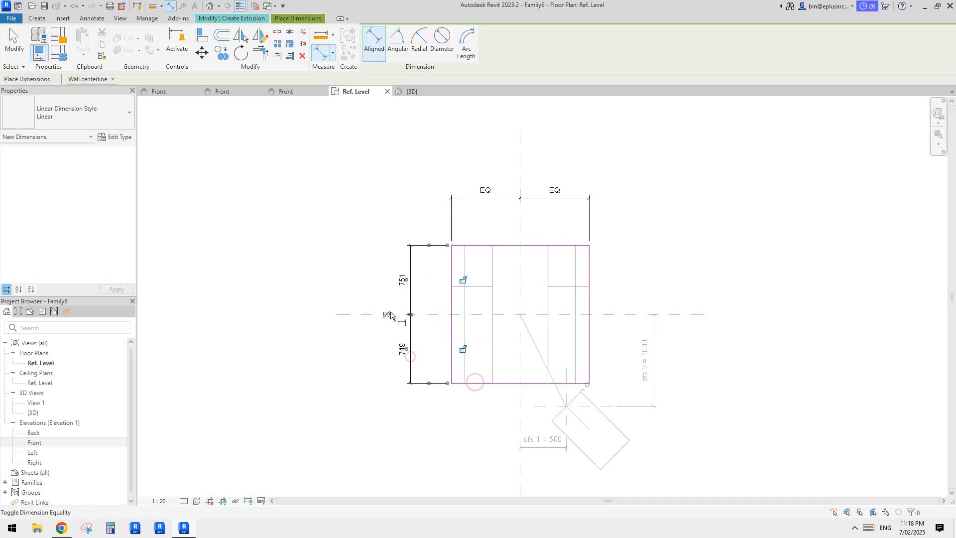
# - Add overall dimensions to the rectangle, one between its horizontal sides and one between its vertical sides
pyautogui.click(463, 245)
pyautogui.click(455, 383)
pyautogui.click(380, 349)
pyautogui.click(455, 250)
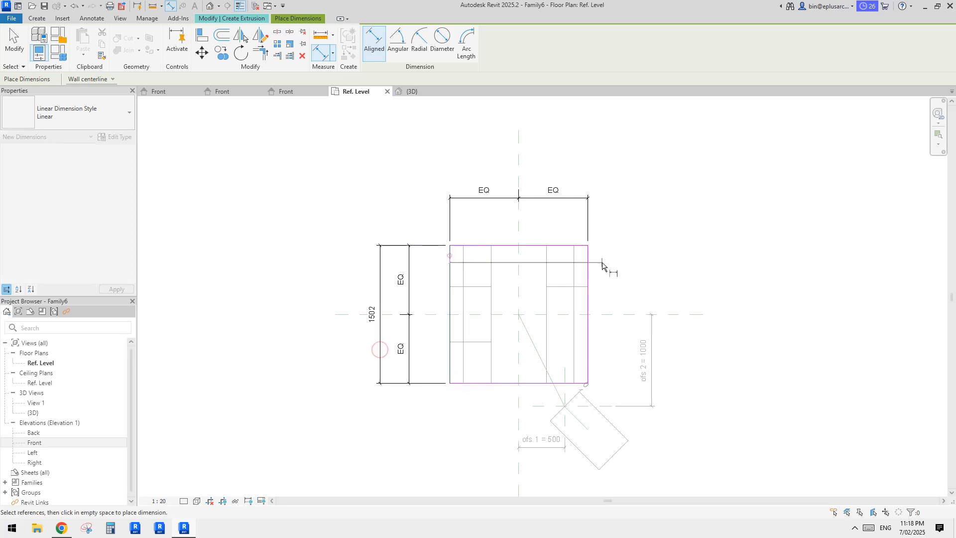
pyautogui.click(591, 268)
pyautogui.click(600, 172)
pyautogui.press('Escape')
pyautogui.press('Escape')
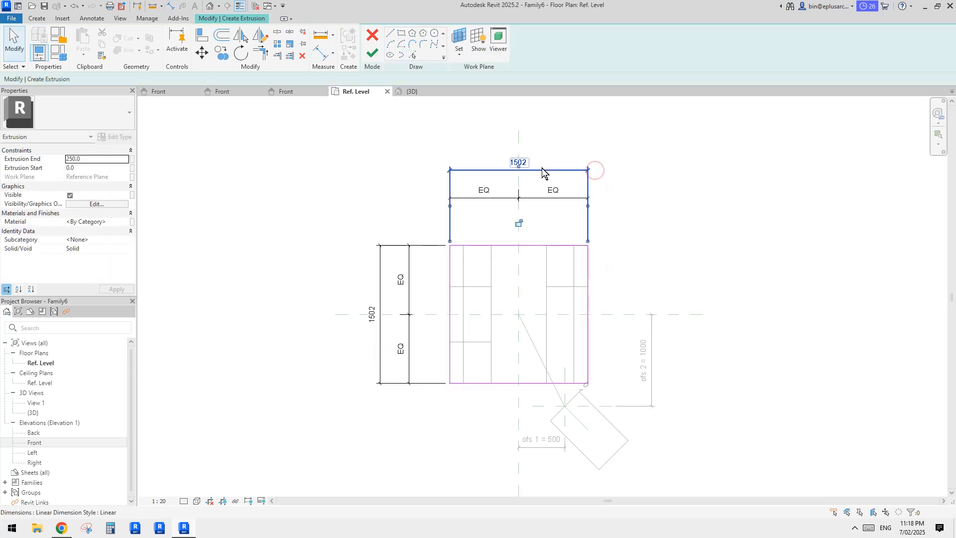
# - Label both overall dimensions of the rectangle with the w parameter
pyautogui.click(542, 170)
pyautogui.keyDown('ctrl'); pyautogui.click(379, 292); pyautogui.keyUp('ctrl')
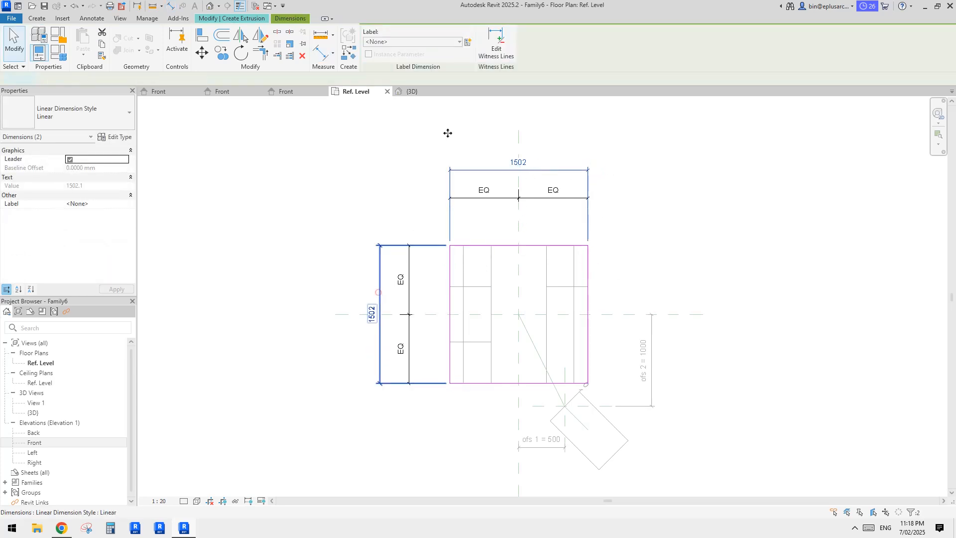
pyautogui.click(458, 44)
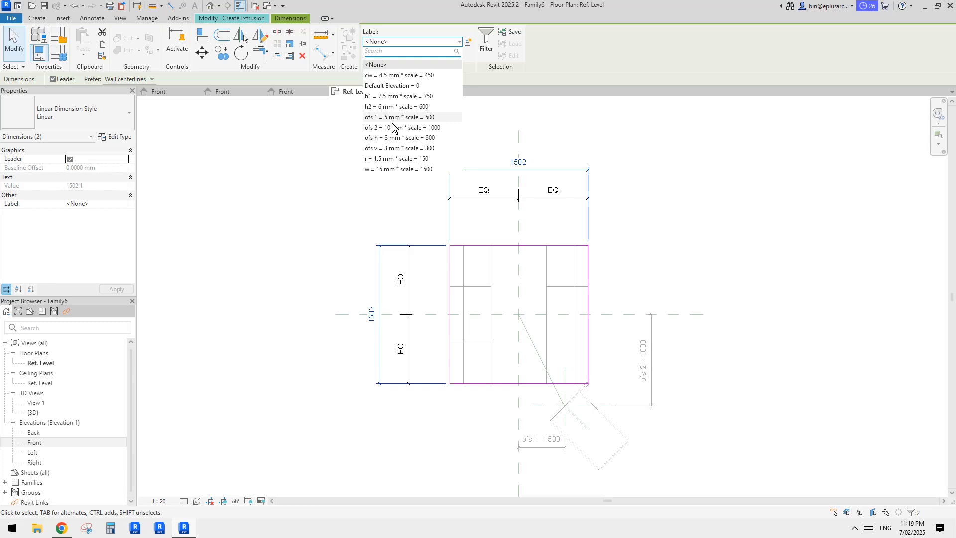
pyautogui.click(388, 169)
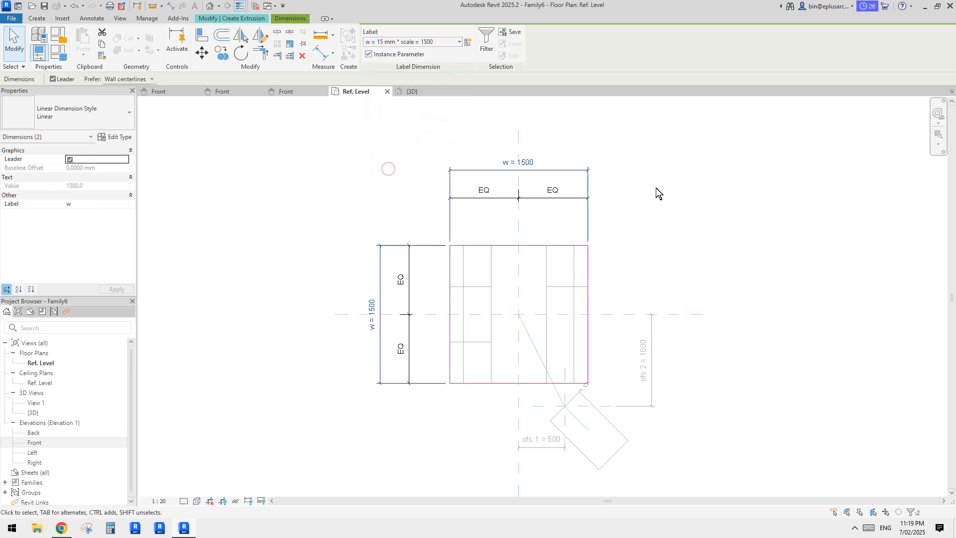
pyautogui.click(656, 188)
# - Discard the unfinished extrusion sketch and confirm quitting it
pyautogui.scroll(-1, 656, 189)
pyautogui.moveTo(649, 203); pyautogui.dragTo(609, 188, button='middle')
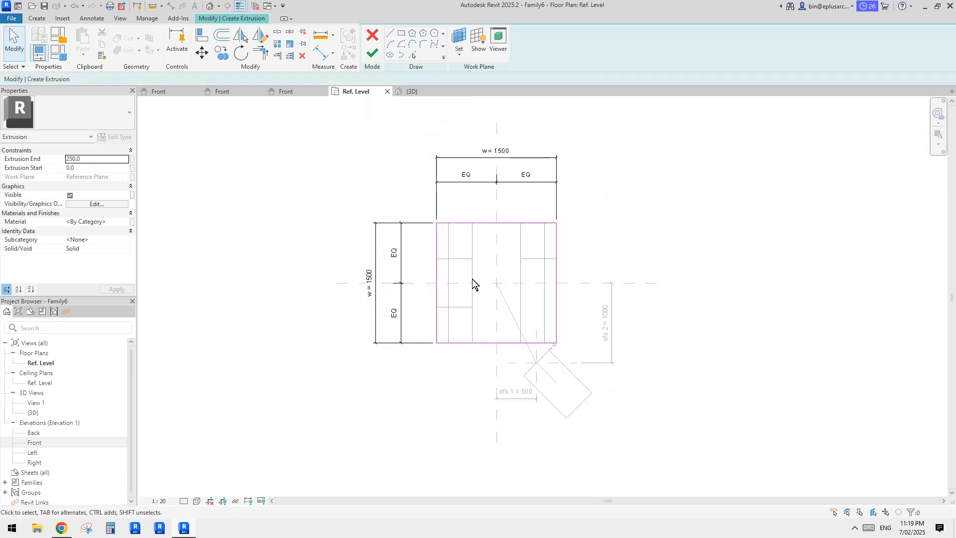
pyautogui.scroll(2, 495, 267)
pyautogui.scroll(-1, 486, 230)
pyautogui.moveTo(486, 230); pyautogui.dragTo(504, 265, button='middle')
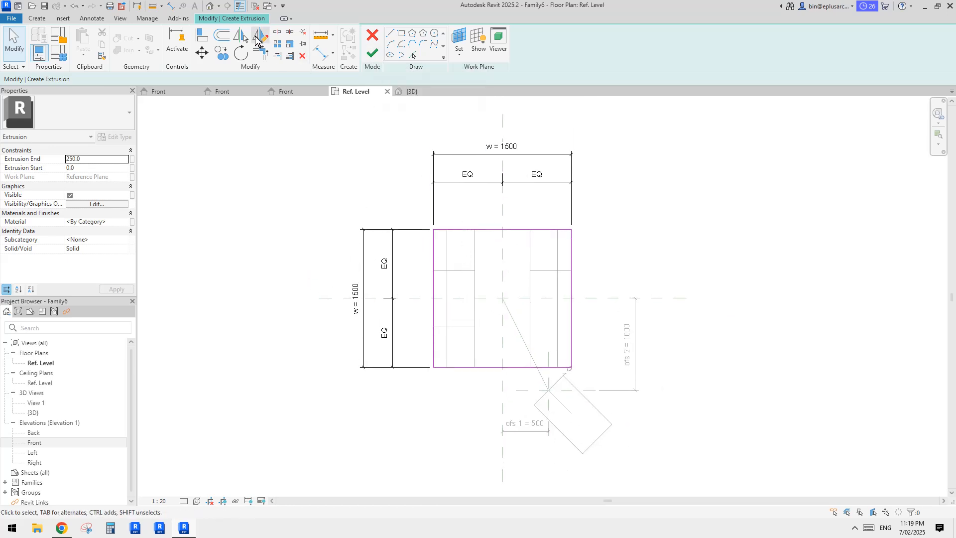
pyautogui.moveTo(571, 220); pyautogui.dragTo(526, 233, button='middle')
pyautogui.click(377, 32)
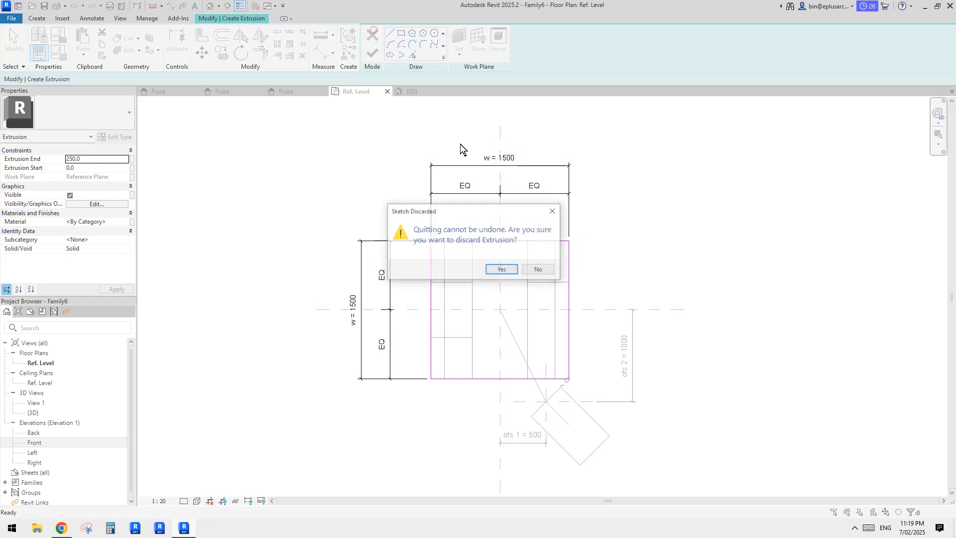
pyautogui.click(503, 268)
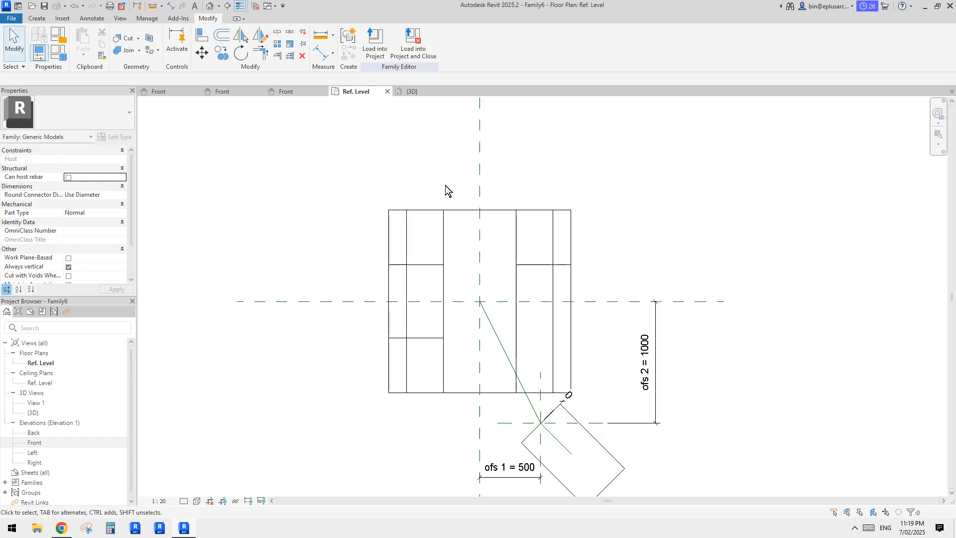
# - Start a blend and sketch its rectangular base boundary over the main box's outline, corner to corner
pyautogui.moveTo(446, 189); pyautogui.dragTo(450, 208, button='middle')
pyautogui.click(37, 18)
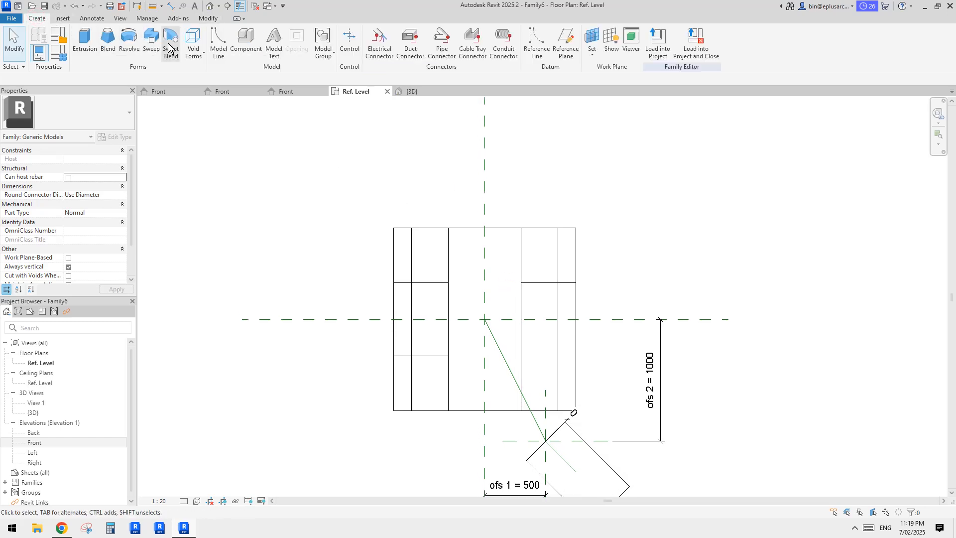
pyautogui.click(106, 43)
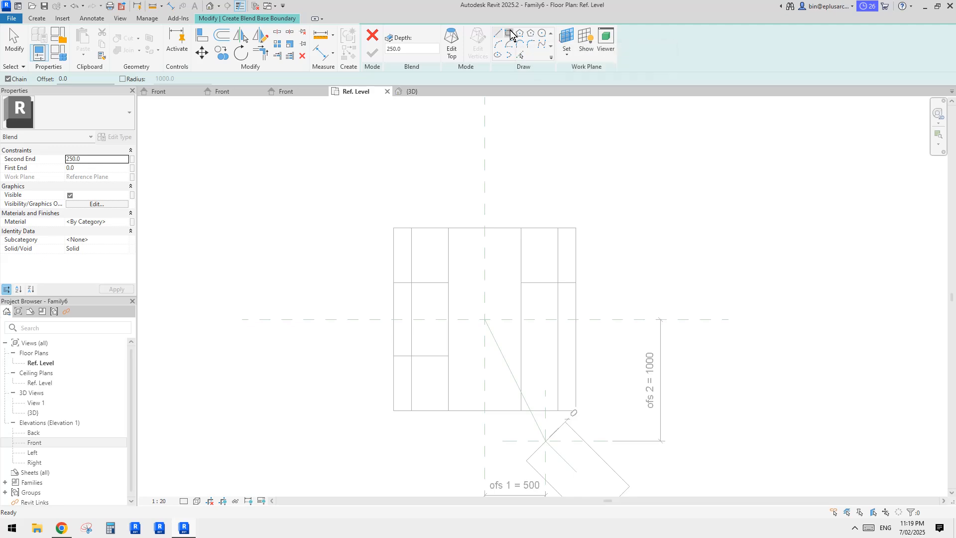
pyautogui.click(393, 228)
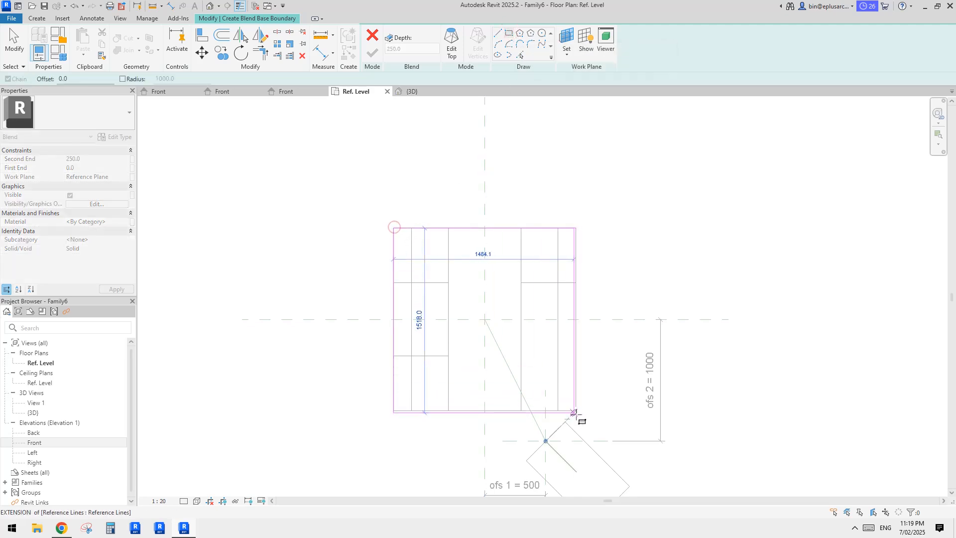
pyautogui.click(576, 410)
# - Select the whole chain of base boundary lines and delete the rectangle
pyautogui.press('d')
pyautogui.press('i')
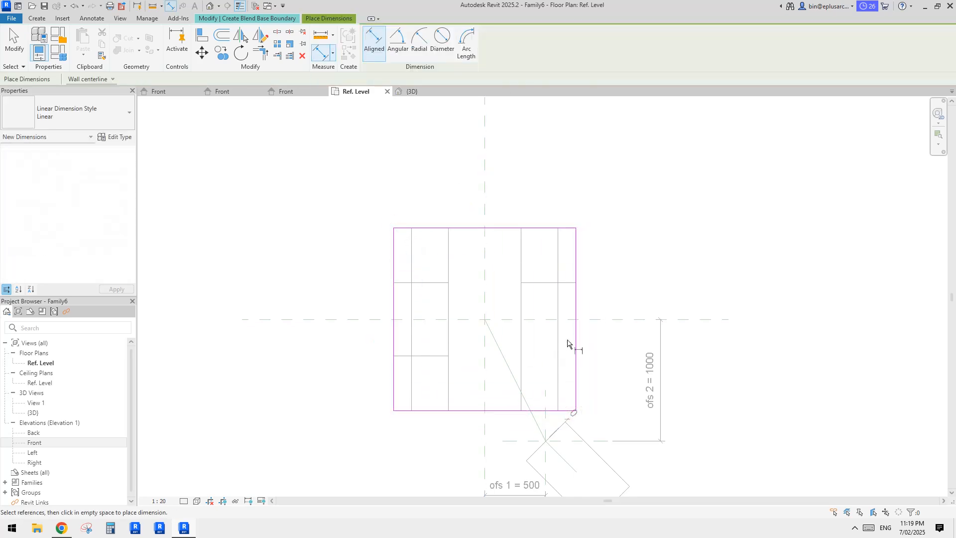
pyautogui.press('Escape')
pyautogui.moveTo(577, 268); pyautogui.dragTo(582, 272)
pyautogui.press('Escape')
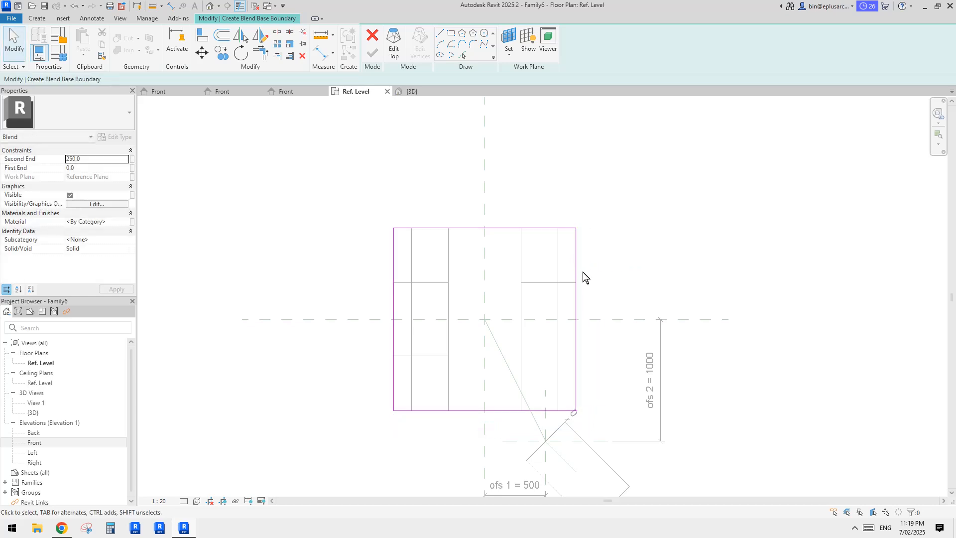
pyautogui.press('Tab')
pyautogui.click(577, 267)
pyautogui.press('e')
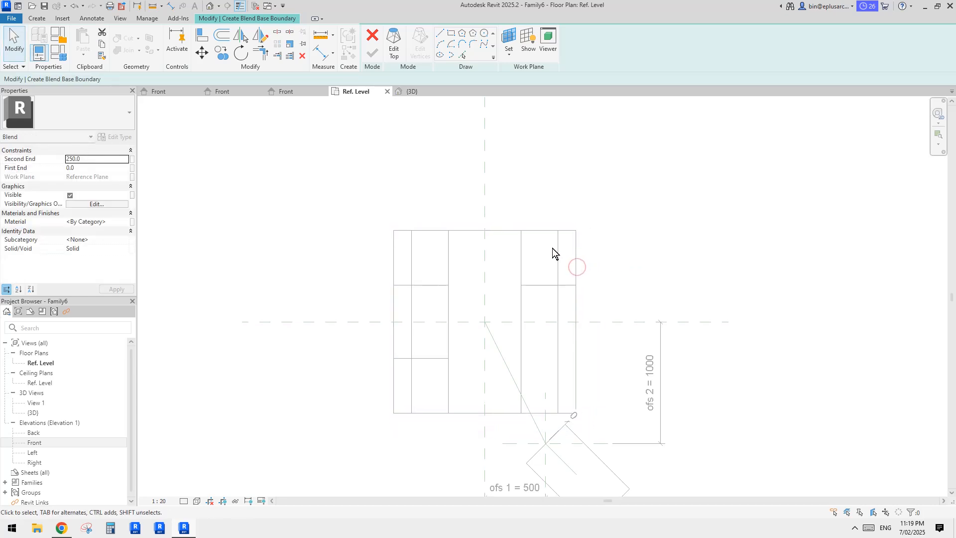
# - Sketch the blend's base as a 1500 x 1500 rectangle over the main box and lock all four sides to its edges
pyautogui.click(451, 33)
pyautogui.click(394, 230)
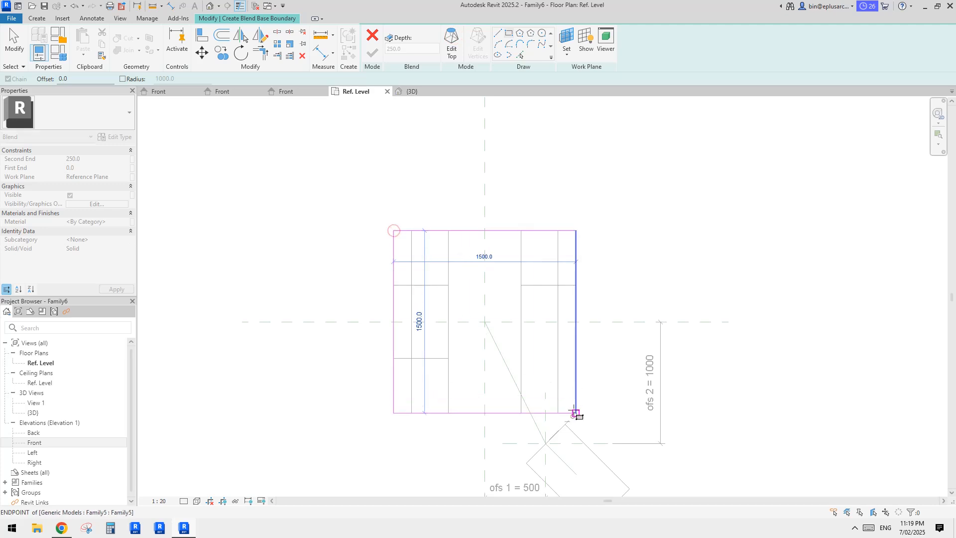
pyautogui.click(576, 413)
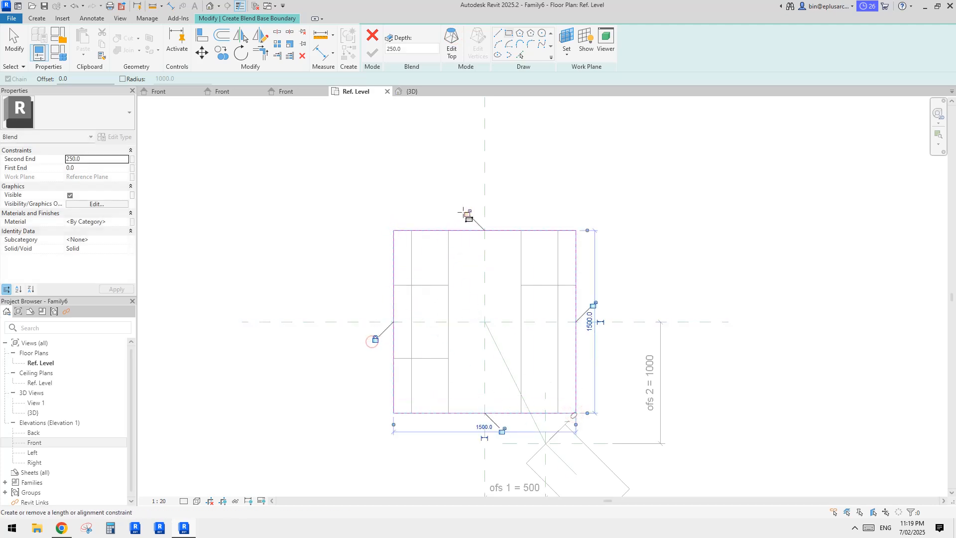
pyautogui.click(594, 305)
pyautogui.click(502, 430)
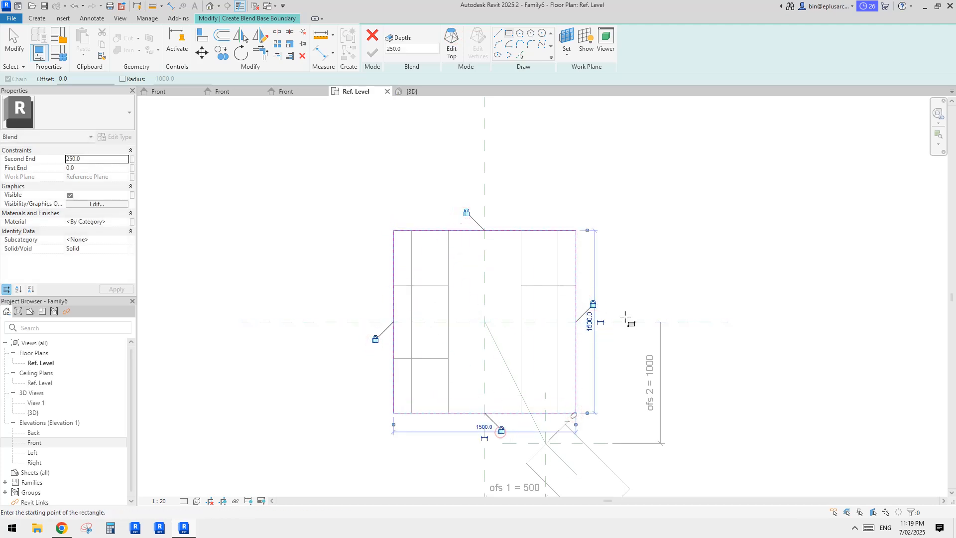
# - Check the height of the blend's base in the Front elevation and return to Floor Plan: Ref. Level
pyautogui.moveTo(157, 381); pyautogui.dragTo(157, 383, button='middle')
pyautogui.doubleClick(34, 442)
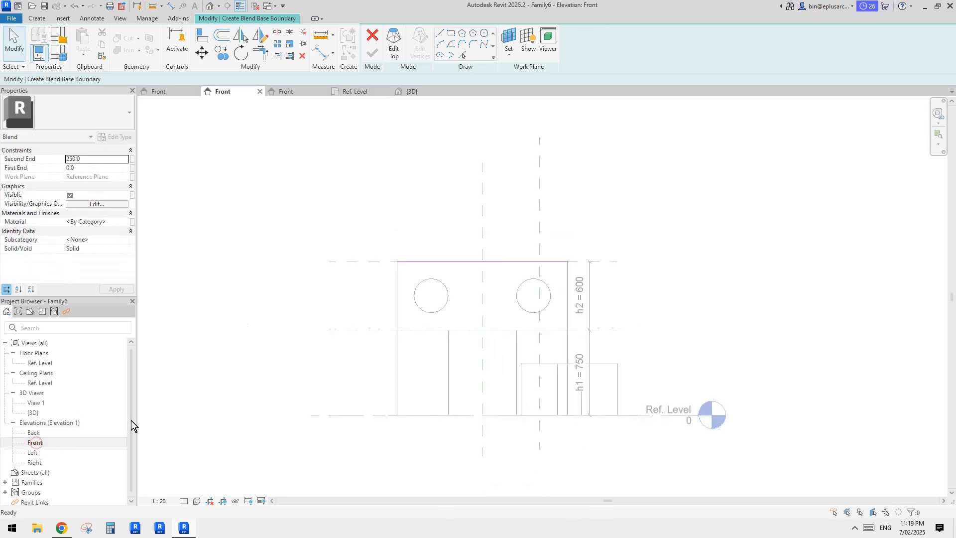
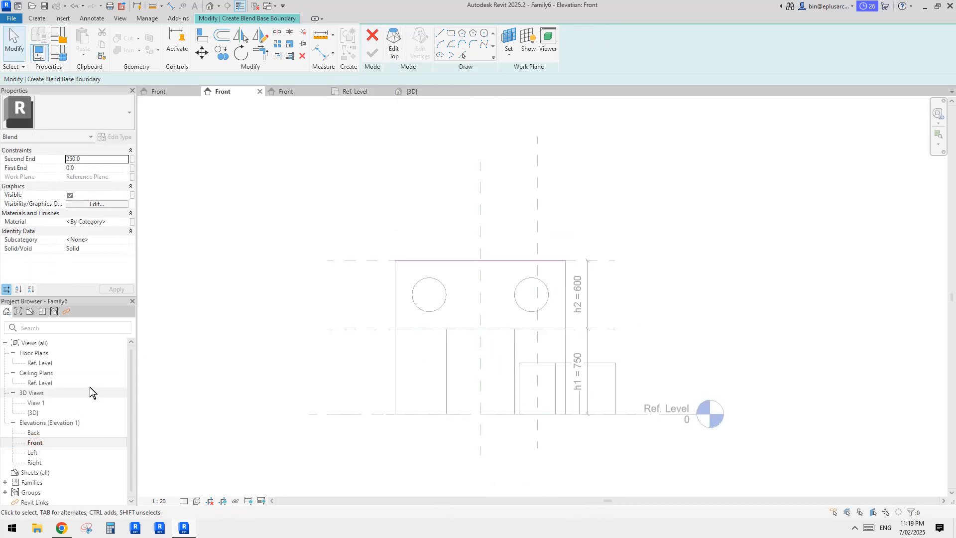
pyautogui.click(42, 364)
pyautogui.doubleClick(43, 364)
# - Switch the blend to its top boundary with the Rectangle tool, and review the roof's apex in Chrome before returning to Revit
pyautogui.click(393, 42)
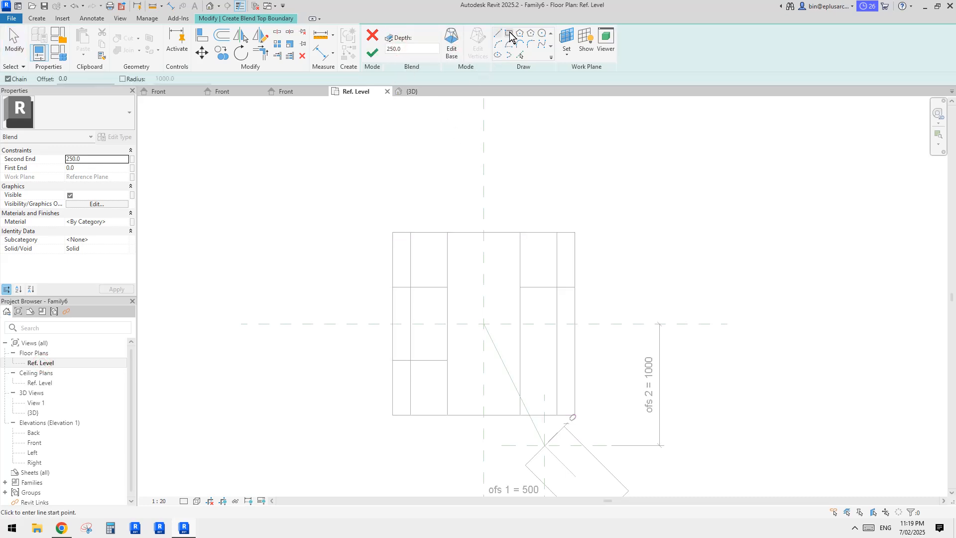
pyautogui.click(62, 528)
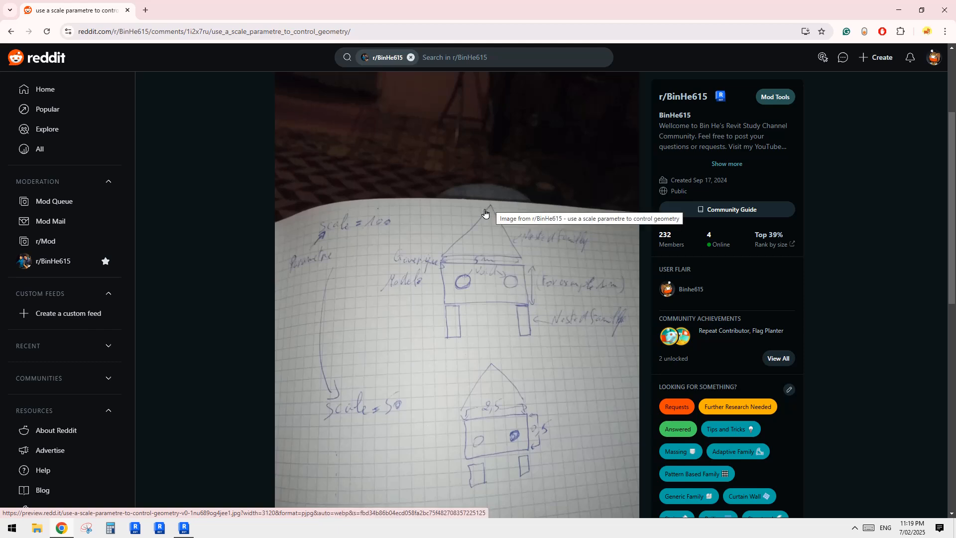
pyautogui.click(184, 528)
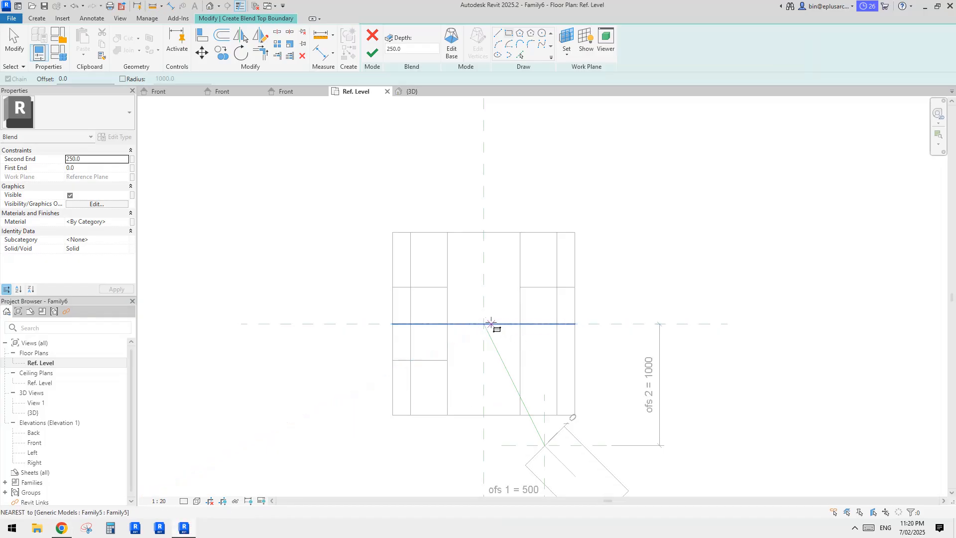
# - Try to sketch a tiny rectangle around the intersection of the centre reference planes as the blend's top boundary
pyautogui.scroll(8, 495, 320)
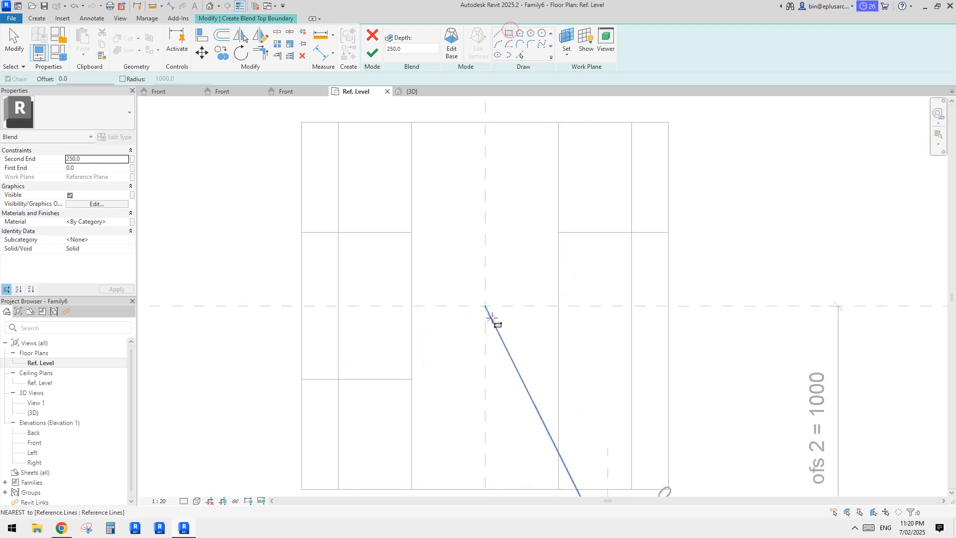
pyautogui.scroll(5, 490, 317)
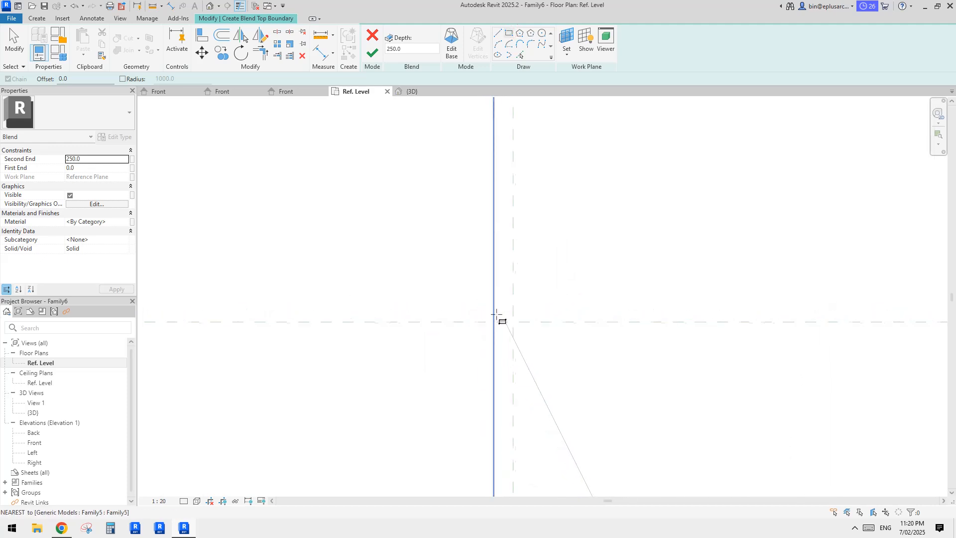
pyautogui.scroll(-7, 525, 325)
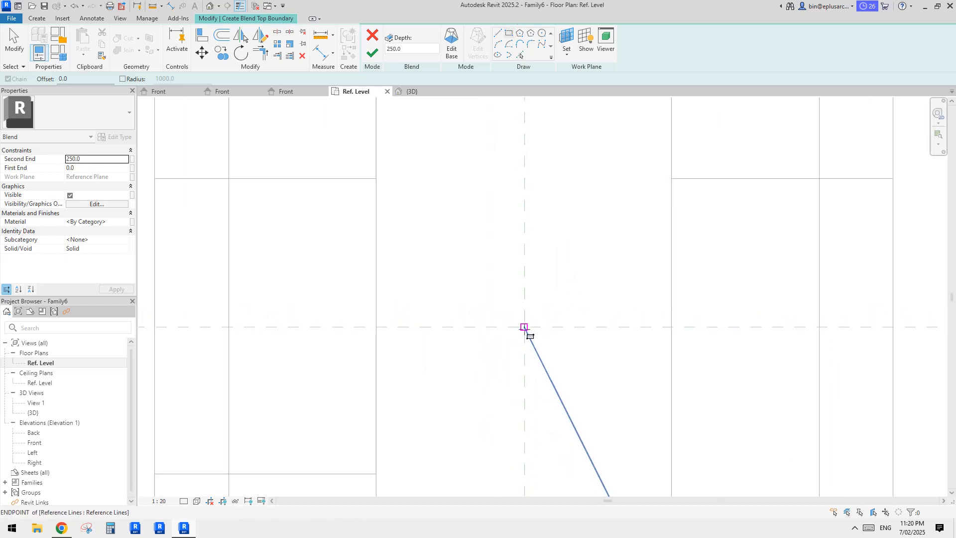
pyautogui.scroll(-5, 547, 347)
pyautogui.moveTo(541, 345); pyautogui.dragTo(530, 257, button='middle')
pyautogui.scroll(5, 503, 255)
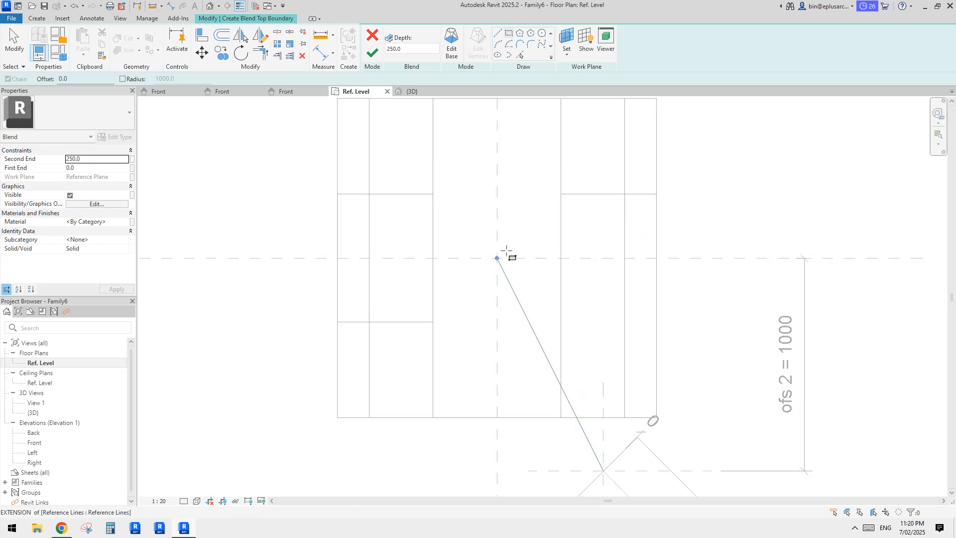
pyautogui.scroll(4, 477, 243)
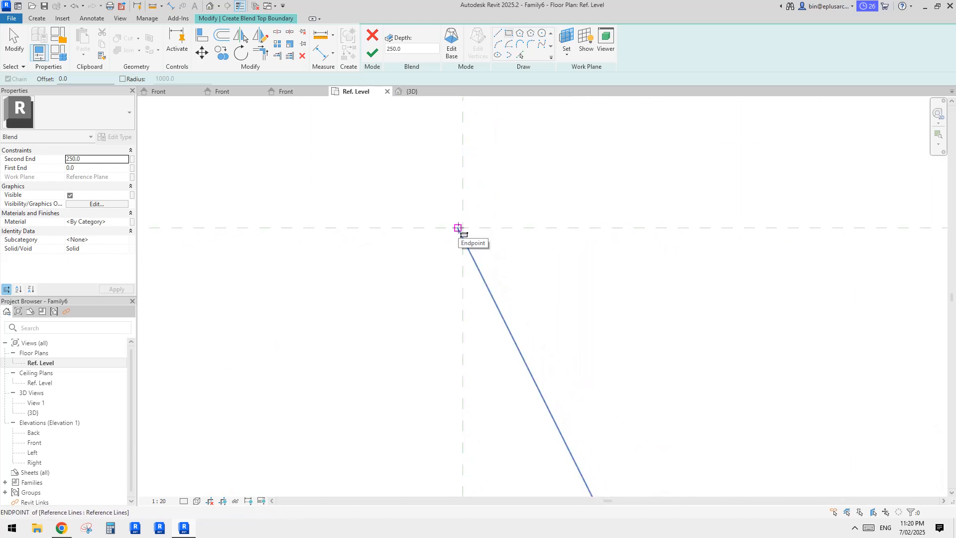
pyautogui.moveTo(457, 229); pyautogui.dragTo(466, 264, button='middle')
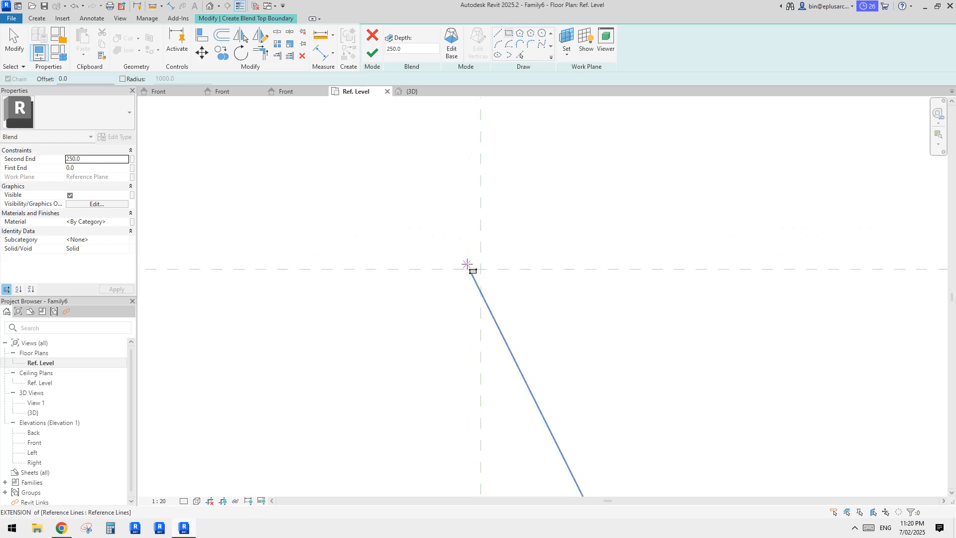
pyautogui.scroll(8, 475, 267)
pyautogui.click(486, 263)
pyautogui.click(516, 287)
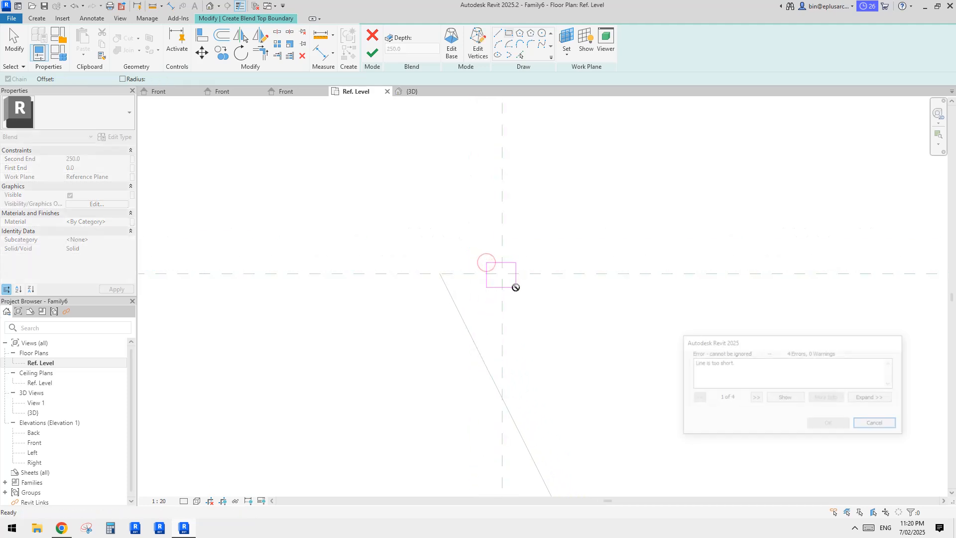
pyautogui.click(877, 424)
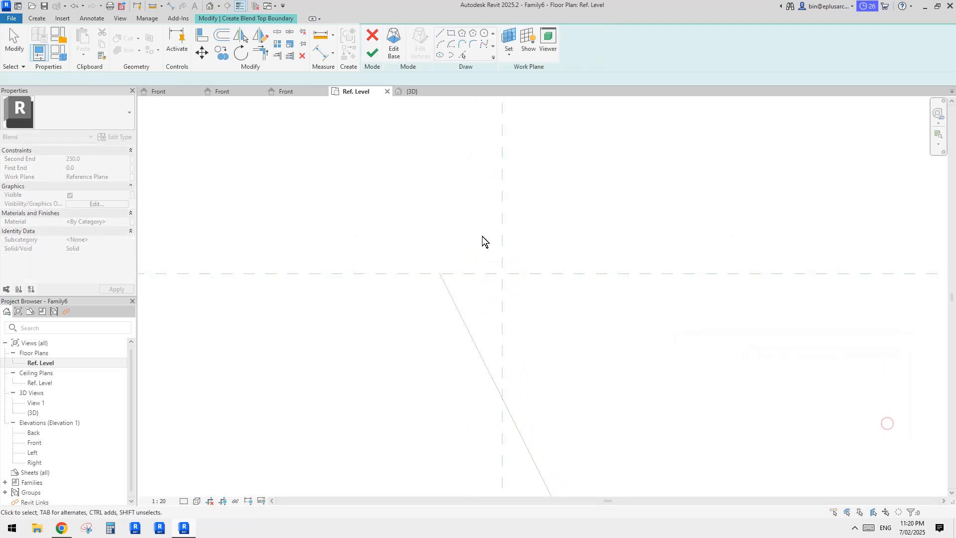
# - Sketch a small rectangle across the intersection of the centre reference planes as the blend's top boundary
pyautogui.click(451, 34)
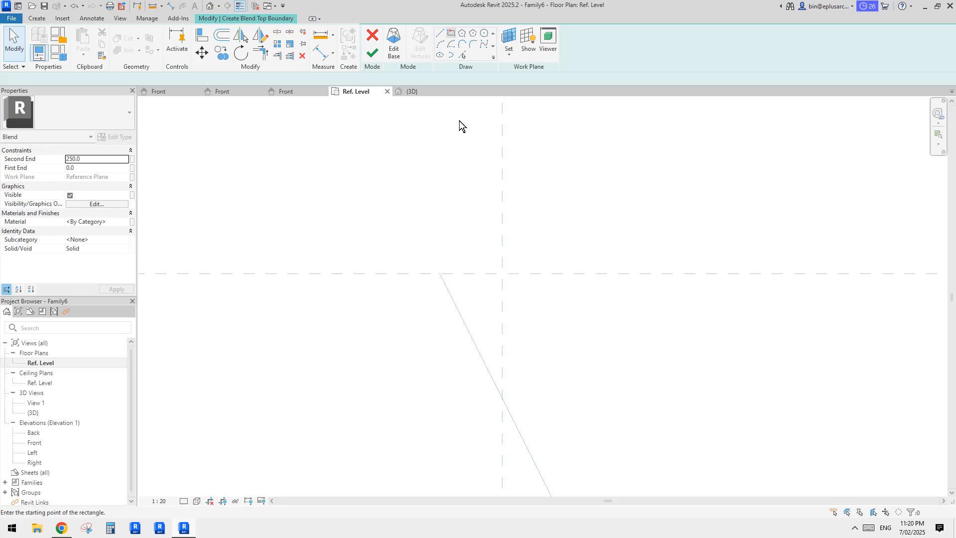
pyautogui.click(473, 226)
pyautogui.scroll(-5, 595, 342)
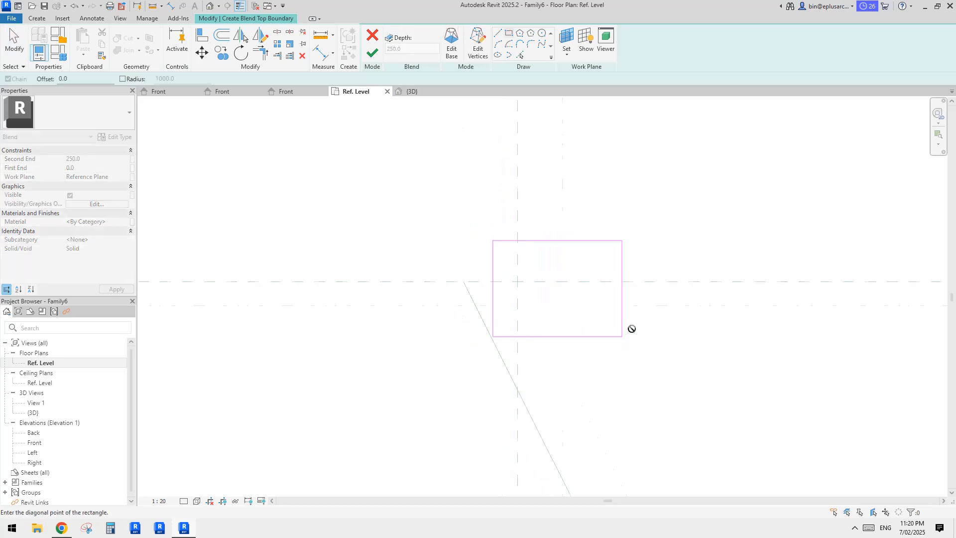
pyautogui.click(606, 354)
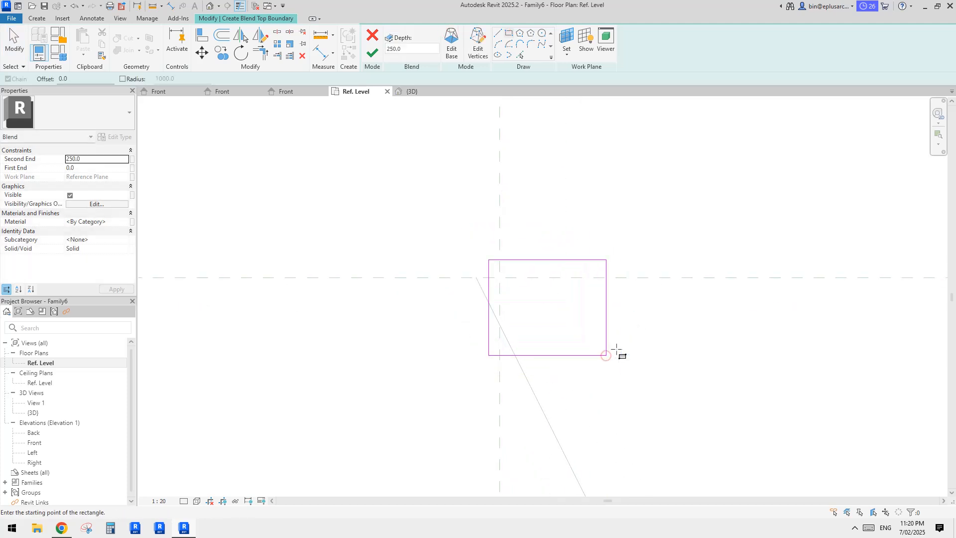
pyautogui.press('Escape')
# - Set both the width and the height of the top boundary rectangle to 1 mm
pyautogui.click(606, 333)
pyautogui.scroll(-3, 606, 334)
pyautogui.moveTo(599, 336); pyautogui.dragTo(553, 322, button='middle')
pyautogui.click(531, 331)
pyautogui.write('1')
pyautogui.click(615, 332)
pyautogui.click(515, 324)
pyautogui.click(467, 298)
pyautogui.write('1')
pyautogui.click(590, 308)
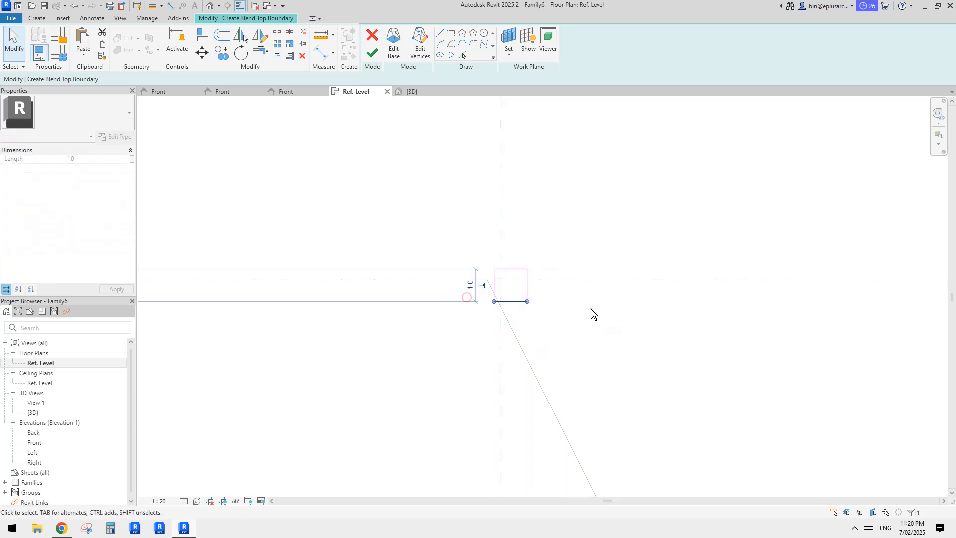
# - Move the 1 mm square so it is centred on both centre reference planes, and finish the blend
pyautogui.click(527, 288)
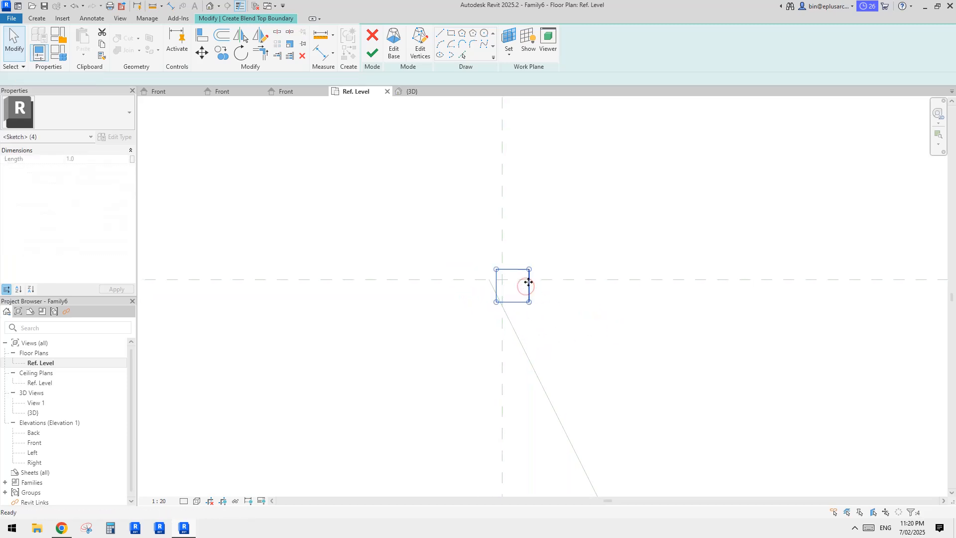
pyautogui.press('m')
pyautogui.press('v')
pyautogui.click(512, 269)
pyautogui.click(502, 231)
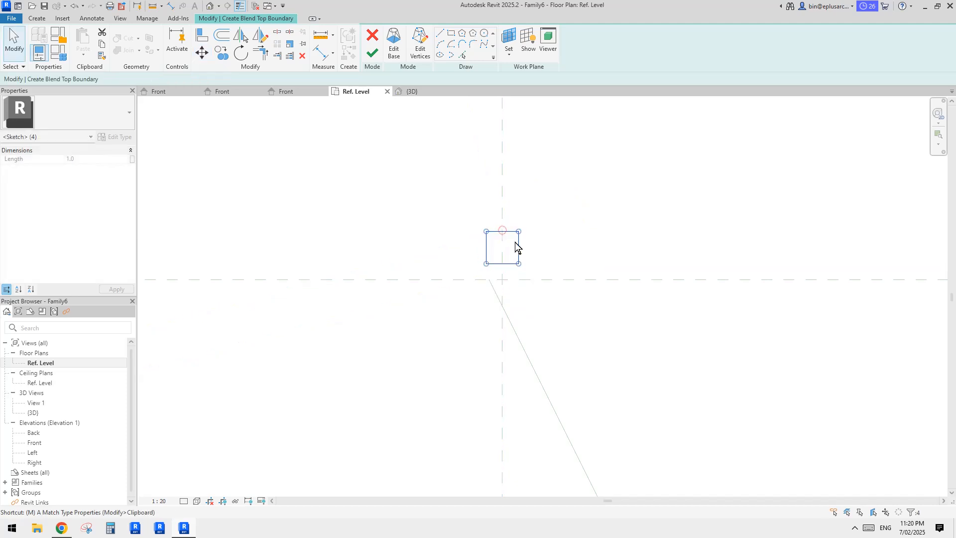
pyautogui.press('m')
pyautogui.press('v')
pyautogui.click(518, 246)
pyautogui.click(517, 280)
pyautogui.click(570, 263)
pyautogui.scroll(-10, 571, 272)
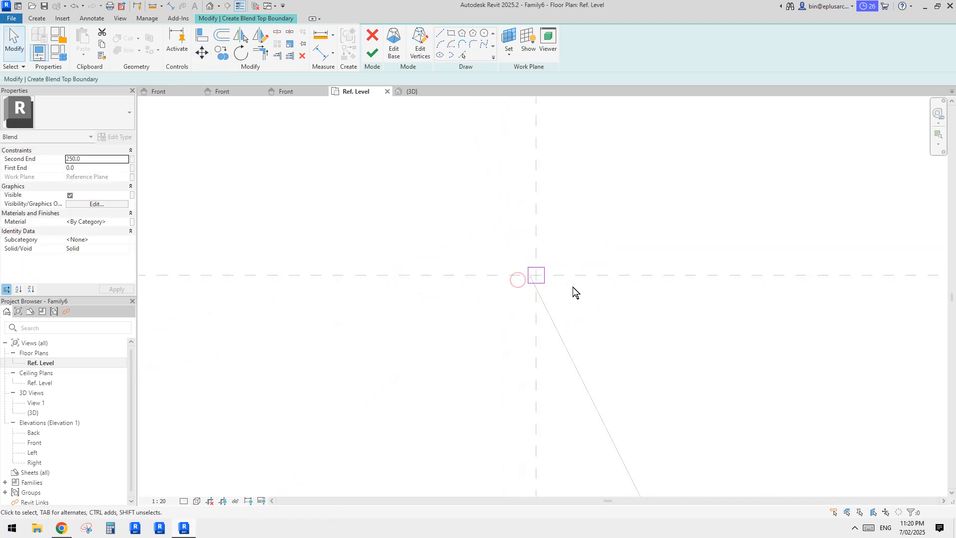
pyautogui.click(372, 52)
# - In the Front elevation, stretch the blend's apex upward to a depth of about 426 mm
pyautogui.doubleClick(34, 443)
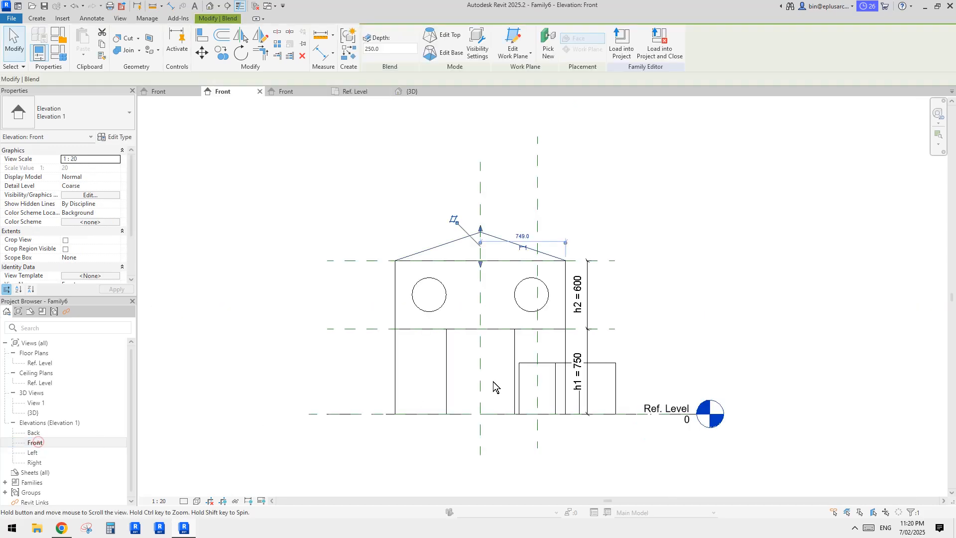
pyautogui.click(516, 312)
pyautogui.scroll(2, 484, 240)
pyautogui.moveTo(471, 208); pyautogui.dragTo(471, 189)
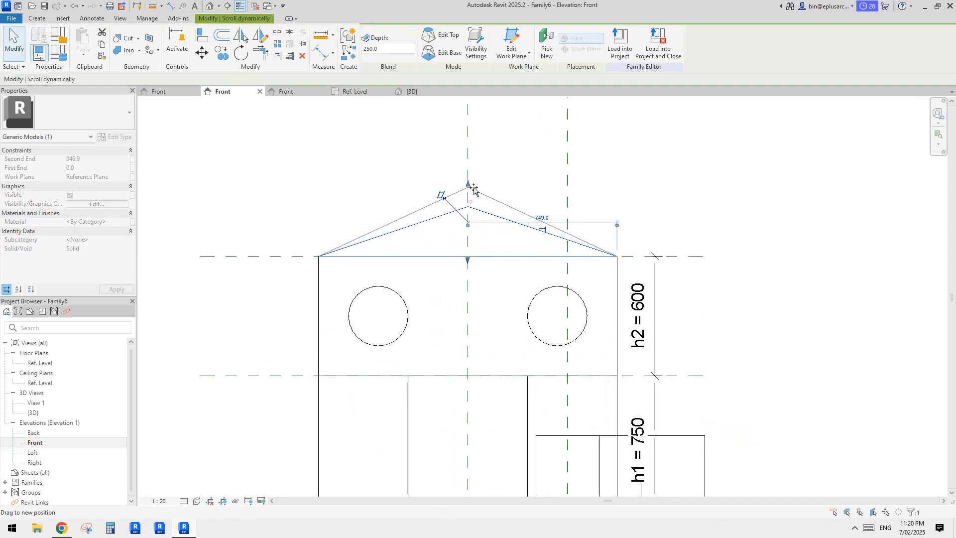
pyautogui.scroll(-3, 368, 187)
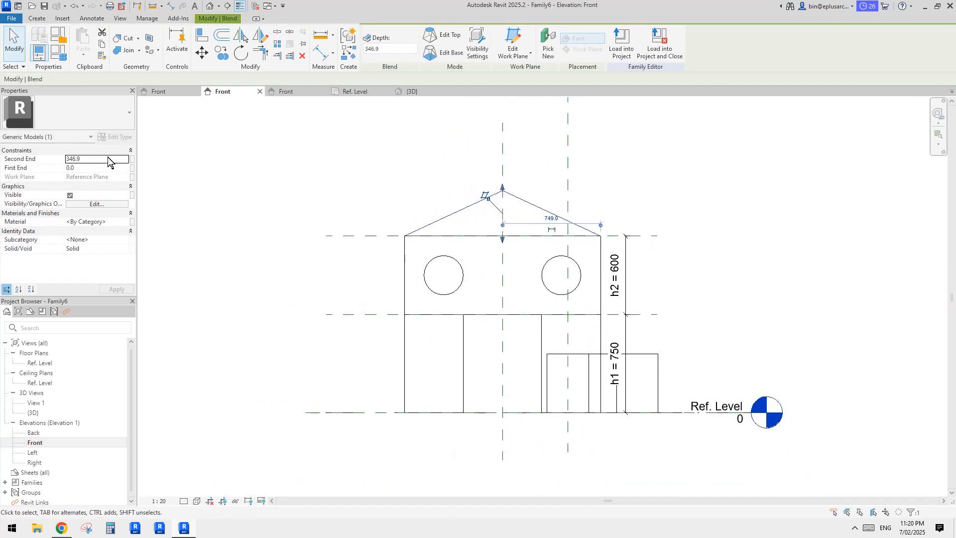
pyautogui.moveTo(503, 188); pyautogui.dragTo(502, 175)
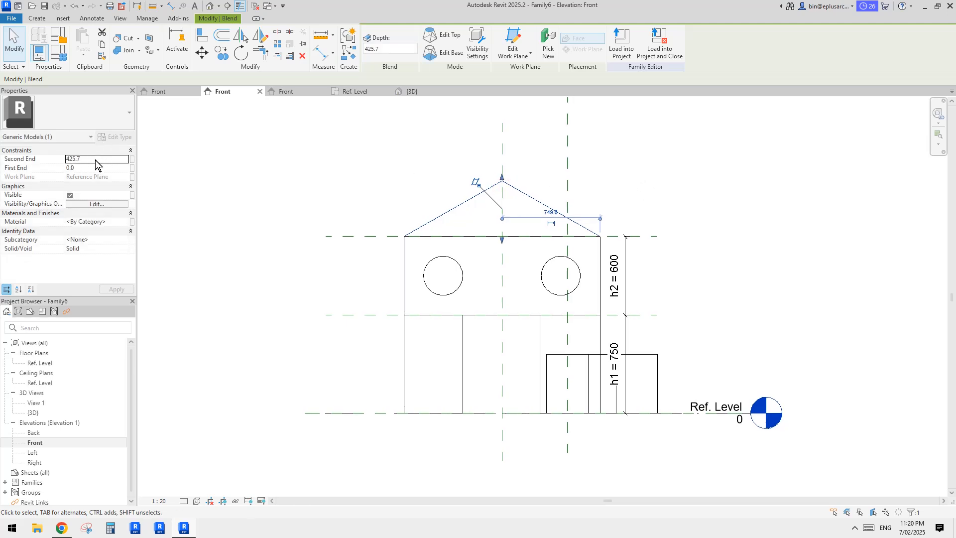
# - Associate the blend's Second End with a new instance family parameter named h3
pyautogui.click(132, 159)
pyautogui.click(359, 346)
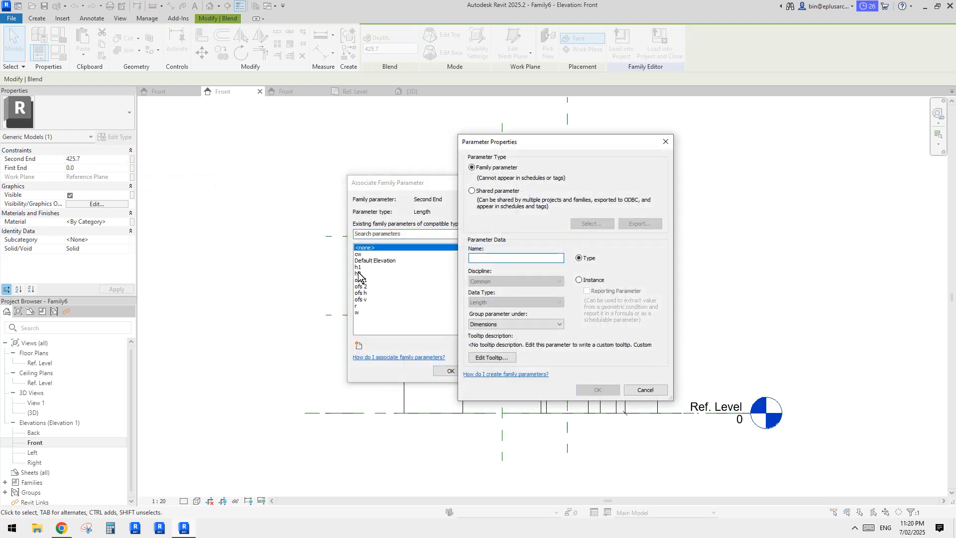
pyautogui.write('h3')
pyautogui.click(579, 280)
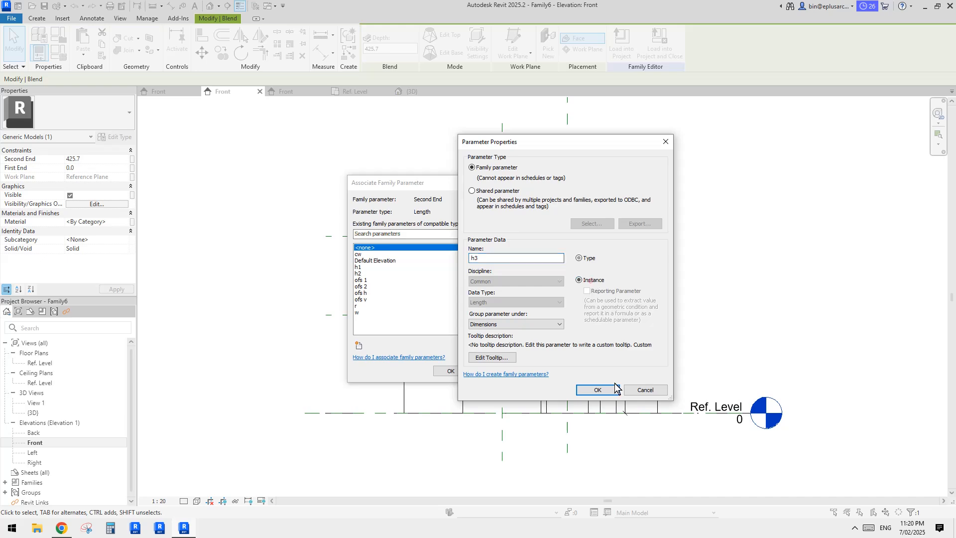
pyautogui.click(597, 389)
pyautogui.click(450, 371)
pyautogui.scroll(-1, 352, 258)
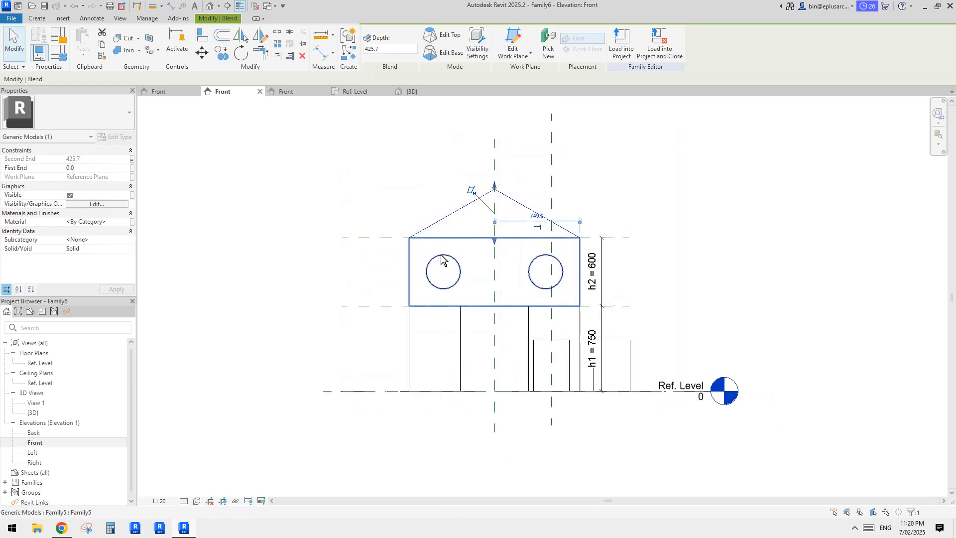
# - Set the h3 parameter to 500 and give it the formula 5 mm * scale in Family Types
pyautogui.click(59, 52)
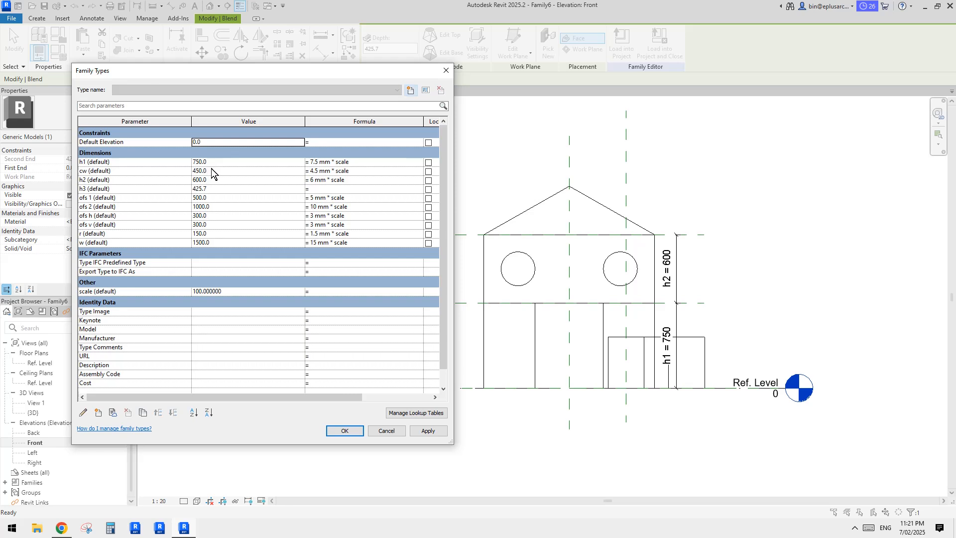
pyautogui.click(215, 190)
pyautogui.write('500')
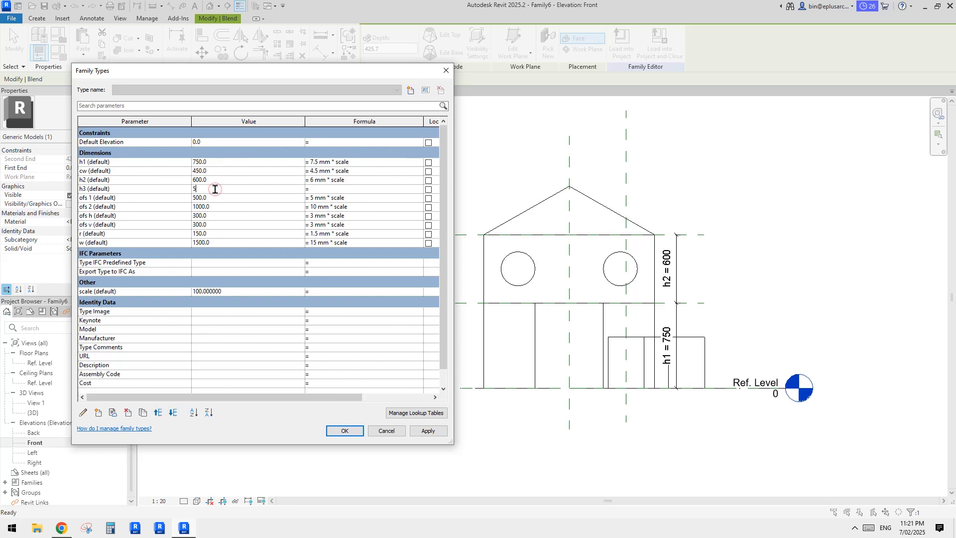
pyautogui.click(443, 431)
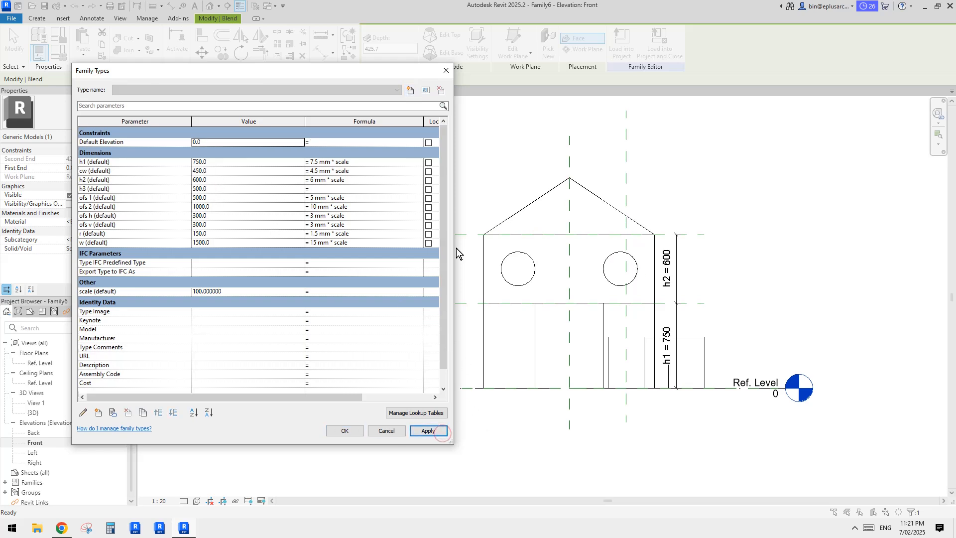
pyautogui.click(326, 190)
pyautogui.write('5 mm ')
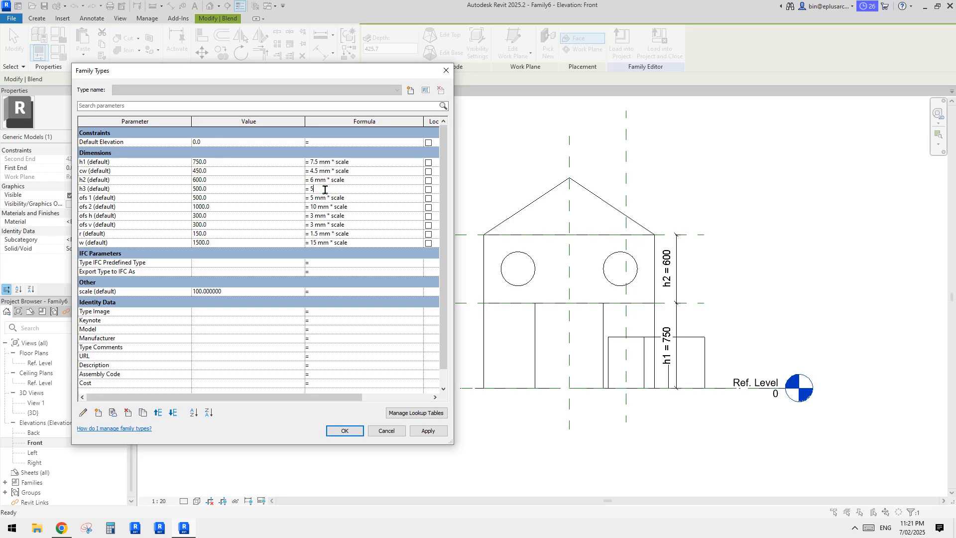
pyautogui.write('* scale')
pyautogui.click(369, 208)
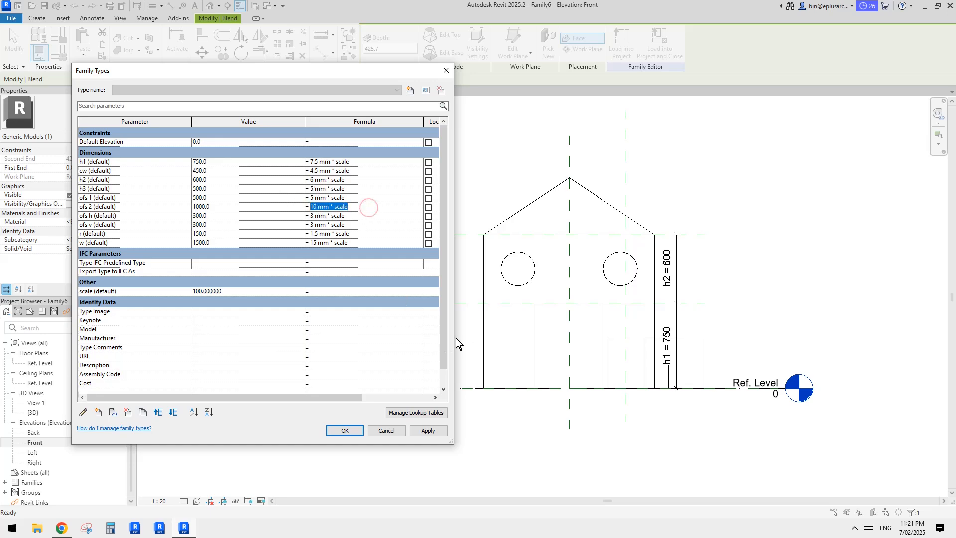
pyautogui.click(435, 430)
pyautogui.click(348, 431)
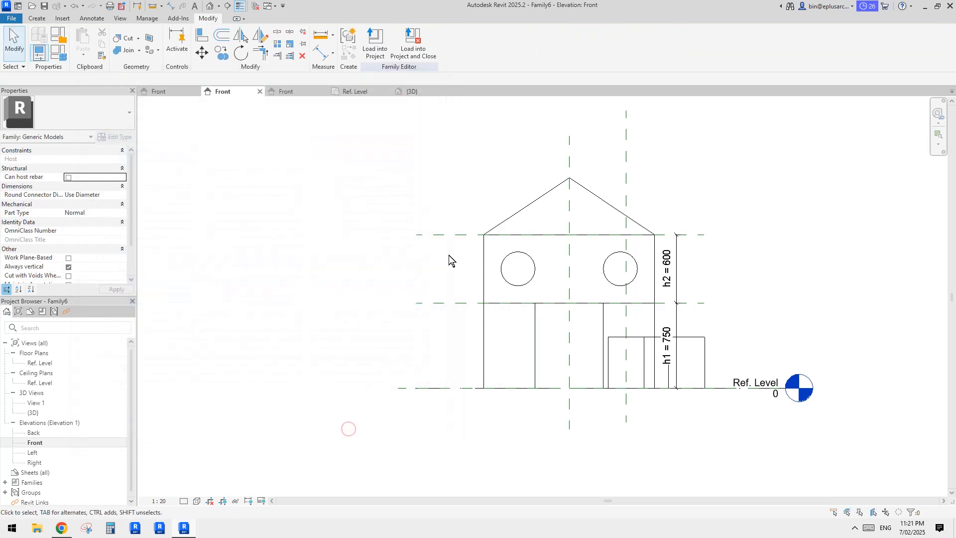
# - Inspect the roofed model in the 3D view and review the family's parameter values and formulas
pyautogui.click(209, 6)
pyautogui.keyDown('shift'); pyautogui.moveTo(599, 224); pyautogui.dragTo(324, 179, button='middle'); pyautogui.keyUp('shift')
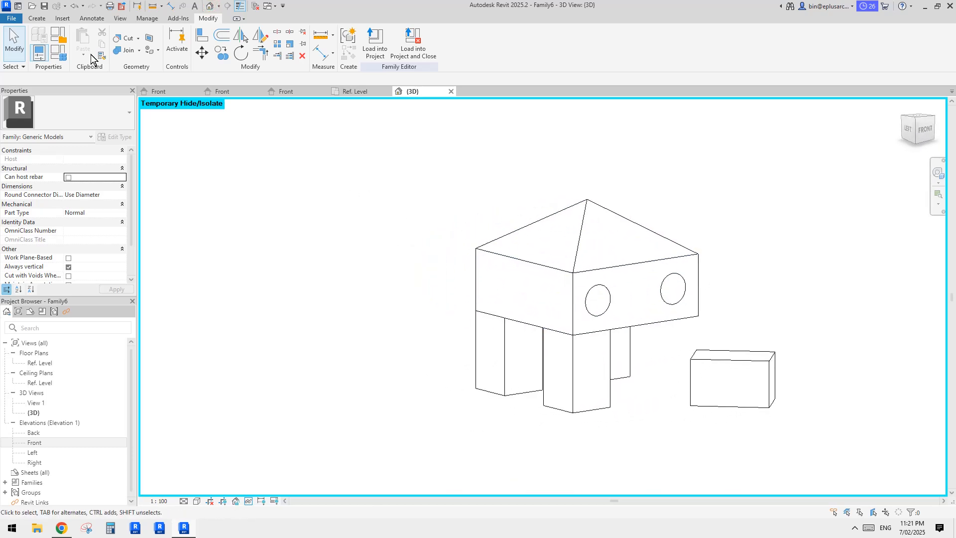
pyautogui.click(56, 55)
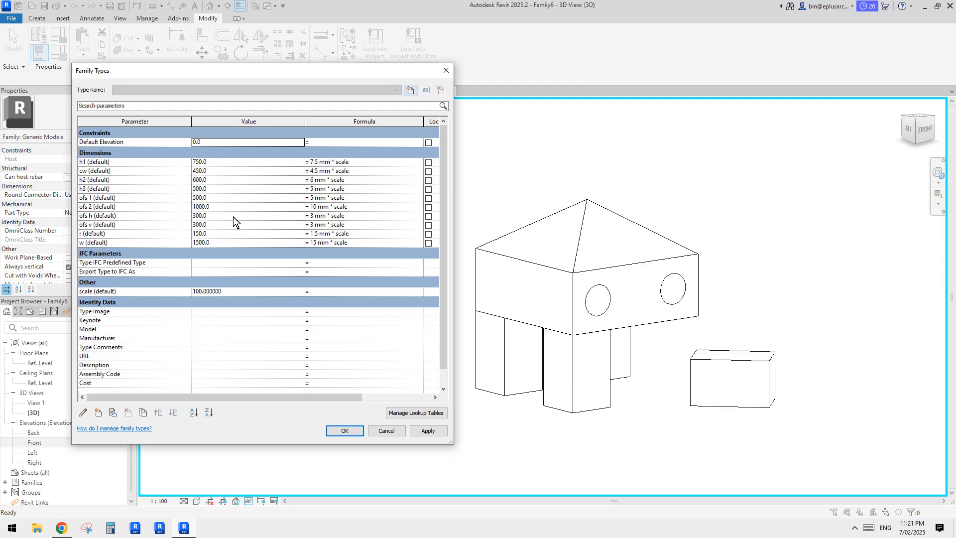
pyautogui.press('Escape')
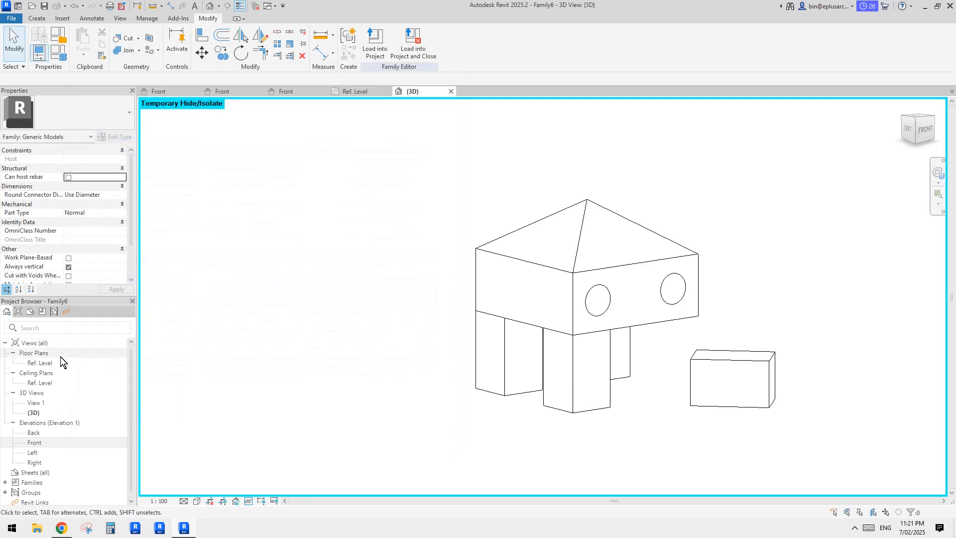
# - In Floor Plan: Ref. Level, delete the diagonal reference line running from the centre planes' intersection to the offset planes' intersection
pyautogui.doubleClick(45, 363)
pyautogui.scroll(-3, 473, 327)
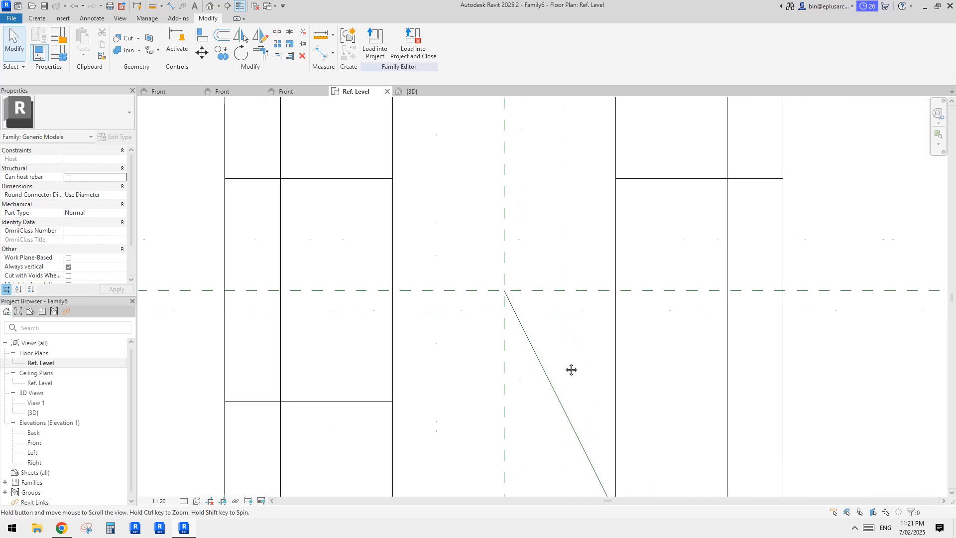
pyautogui.scroll(5, 397, 252)
pyautogui.click(395, 251)
pyautogui.scroll(-2, 395, 252)
pyautogui.moveTo(427, 324); pyautogui.dragTo(470, 360, button='middle')
pyautogui.scroll(-1, 420, 273)
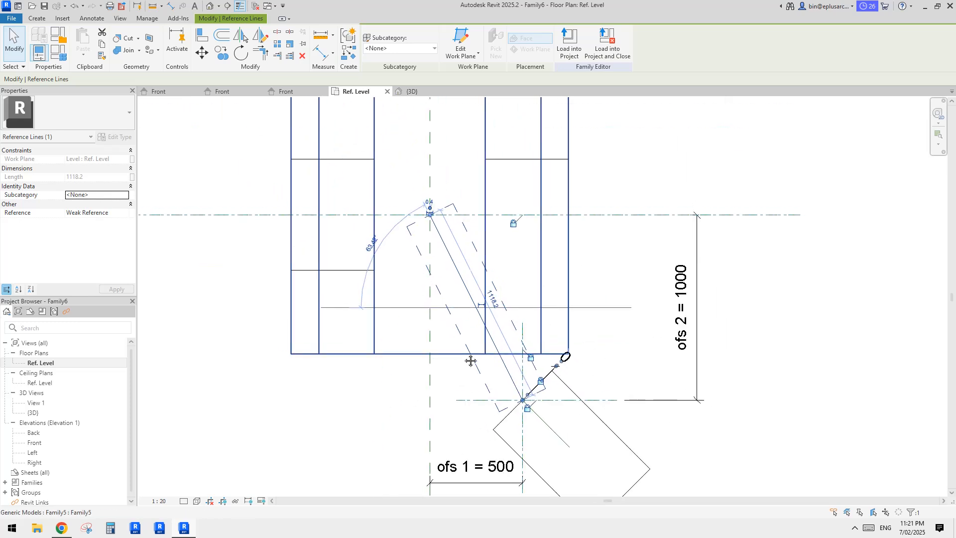
pyautogui.press('Escape')
pyautogui.click(446, 248)
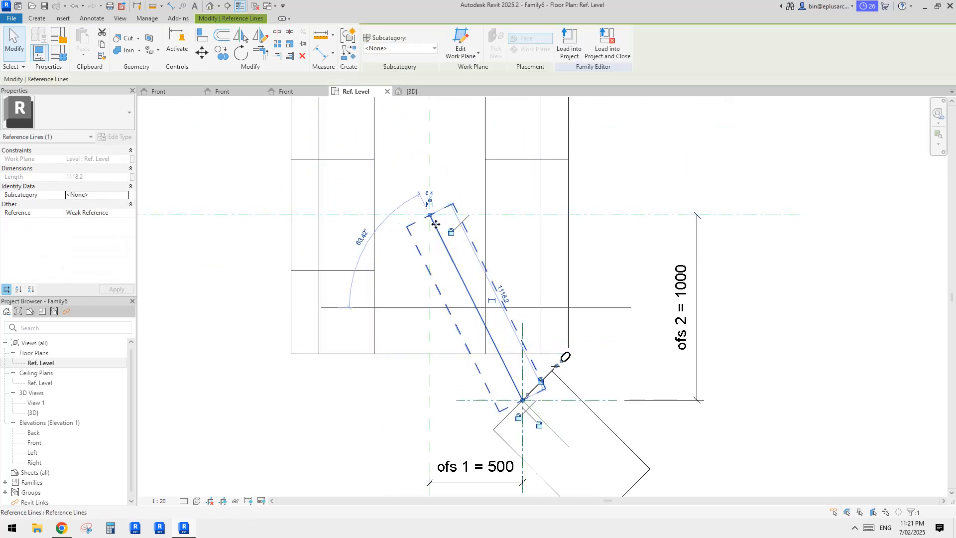
pyautogui.moveTo(532, 398); pyautogui.dragTo(506, 335, button='middle')
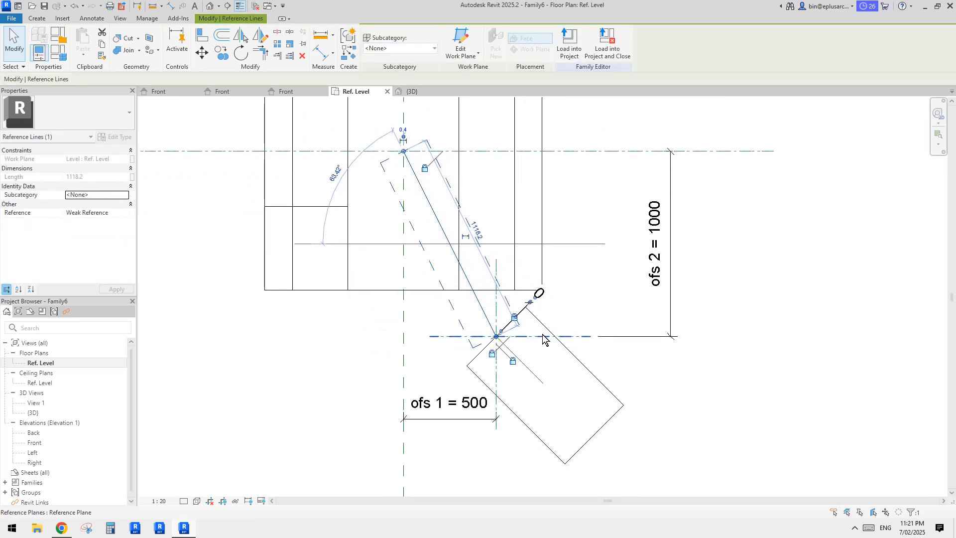
pyautogui.click(524, 369)
pyautogui.click(440, 223)
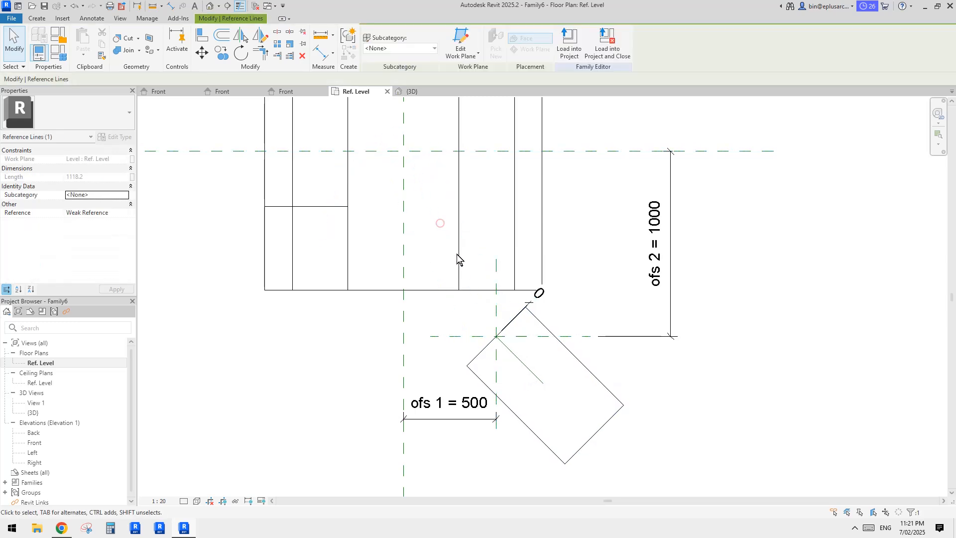
# - Test the family in plan by applying a scale value of 90 in Family Types
pyautogui.moveTo(492, 272); pyautogui.dragTo(501, 281, button='middle')
pyautogui.moveTo(560, 350); pyautogui.dragTo(575, 303, button='middle')
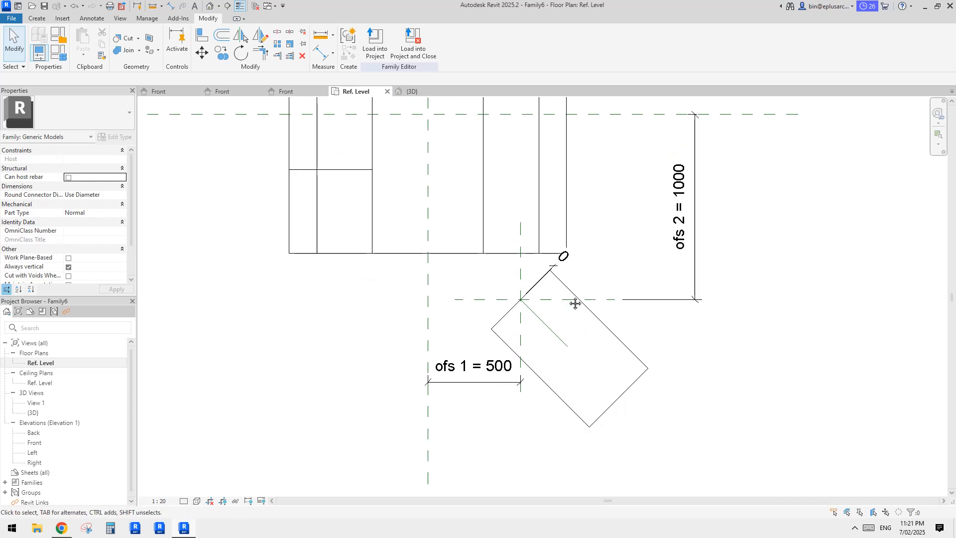
pyautogui.scroll(-2, 527, 306)
pyautogui.moveTo(439, 284); pyautogui.dragTo(568, 360, button='middle')
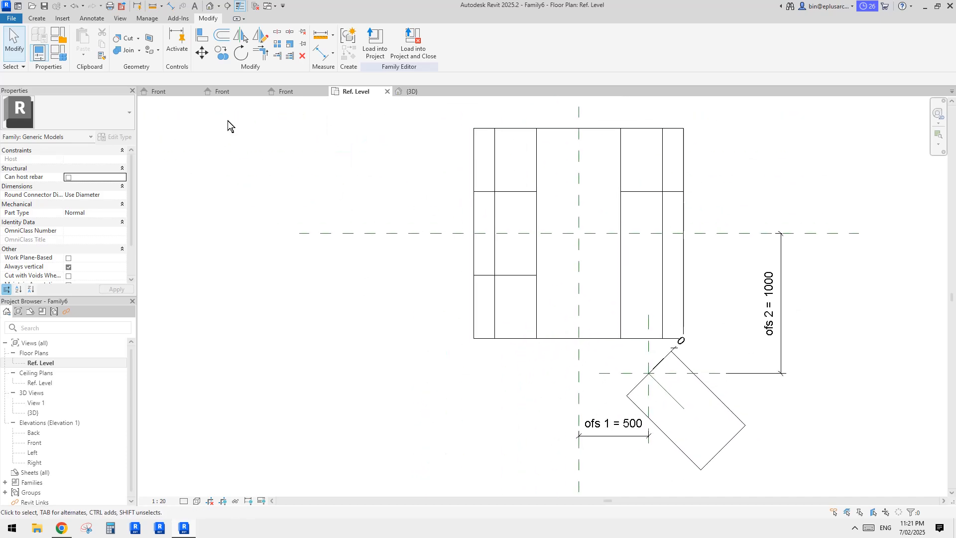
pyautogui.click(60, 52)
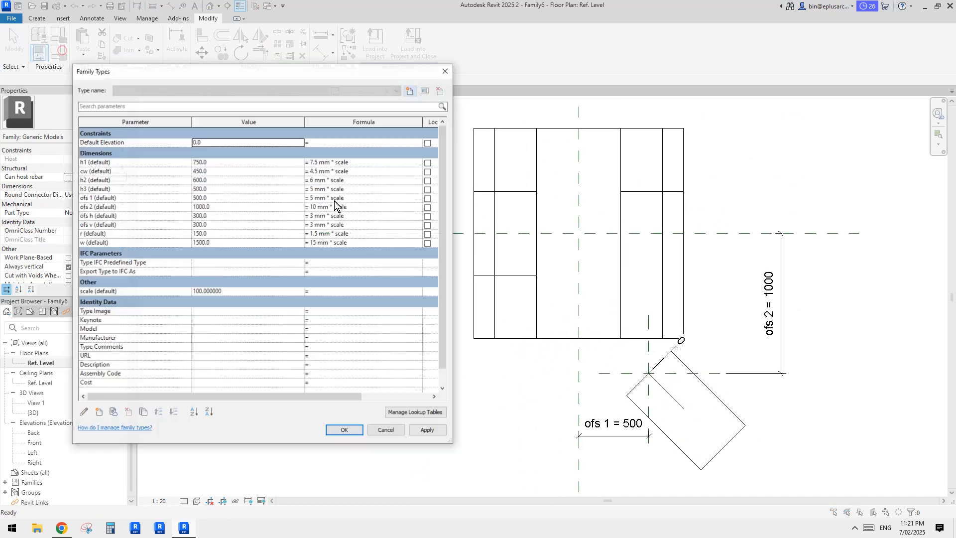
pyautogui.click(242, 291)
pyautogui.write('90')
pyautogui.click(437, 431)
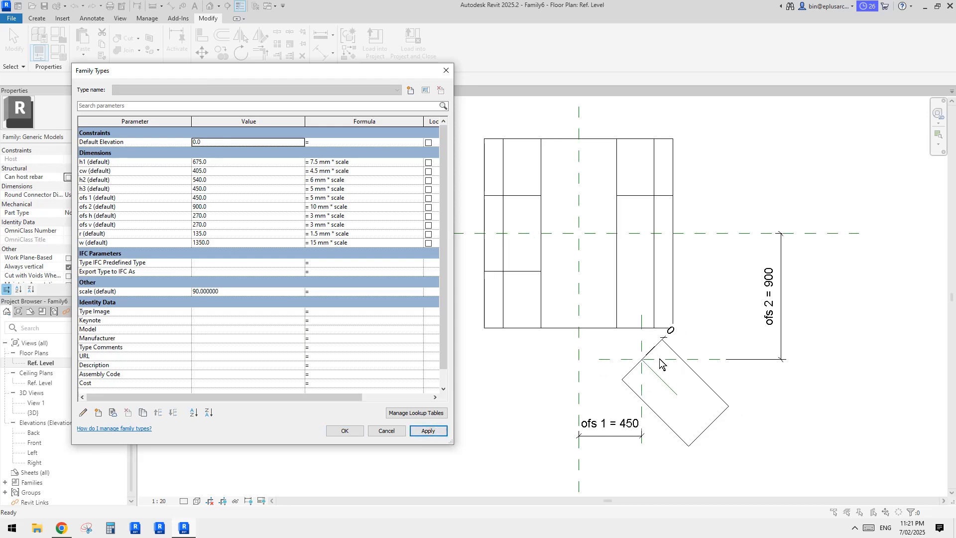
# - Set the family's scale parameter to 50 and open the 3D view
pyautogui.click(260, 290)
pyautogui.write('50')
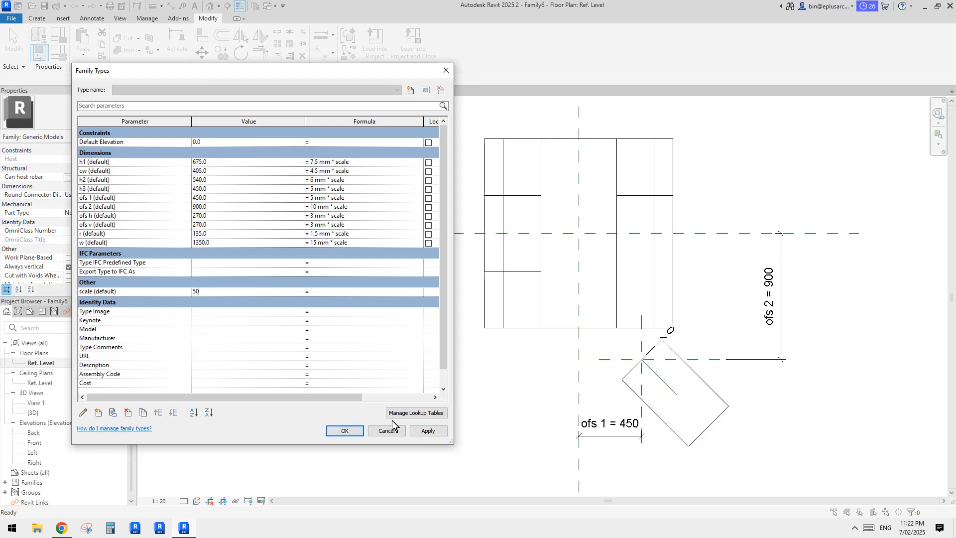
pyautogui.click(427, 431)
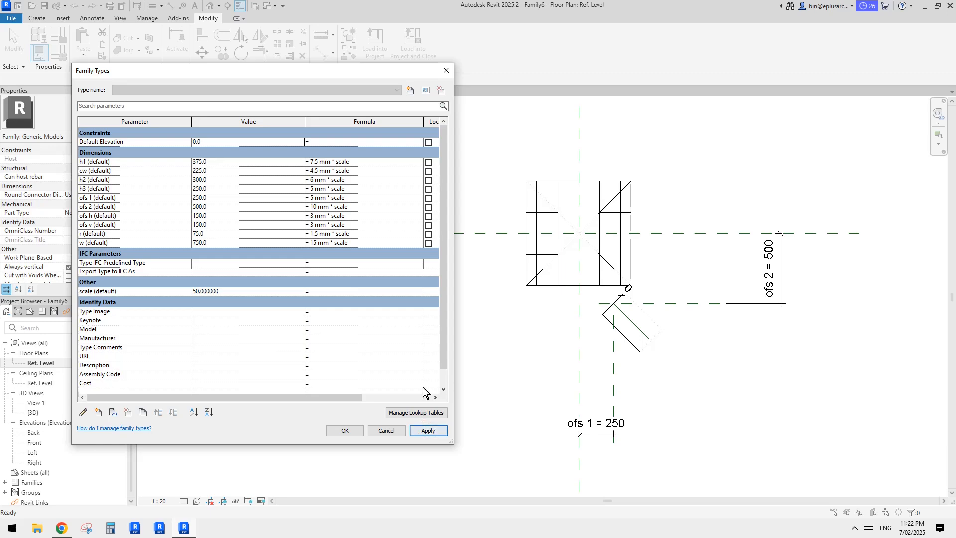
pyautogui.click(345, 431)
pyautogui.click(209, 6)
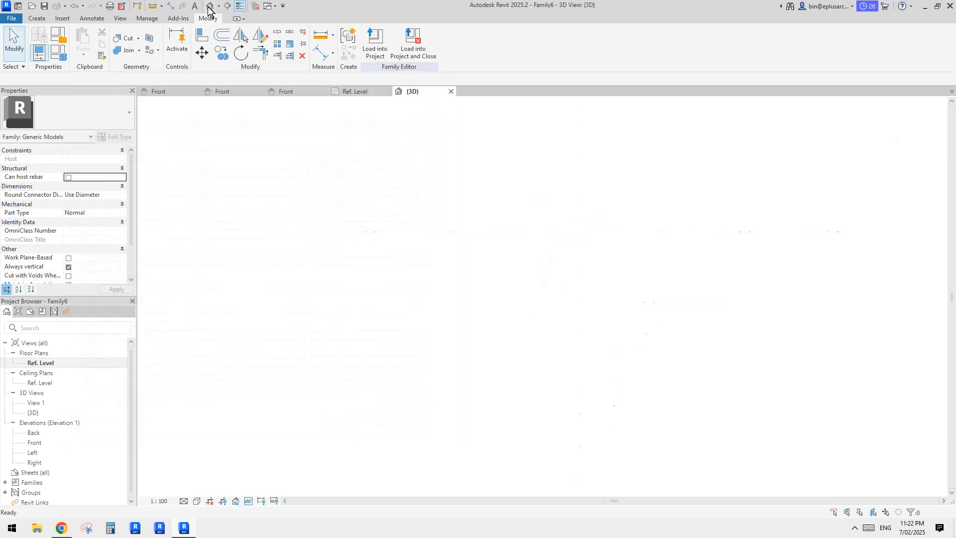
# - Test the family in the 3D view by applying scale values of 100, 60 and 5 in turn
pyautogui.scroll(5, 516, 307)
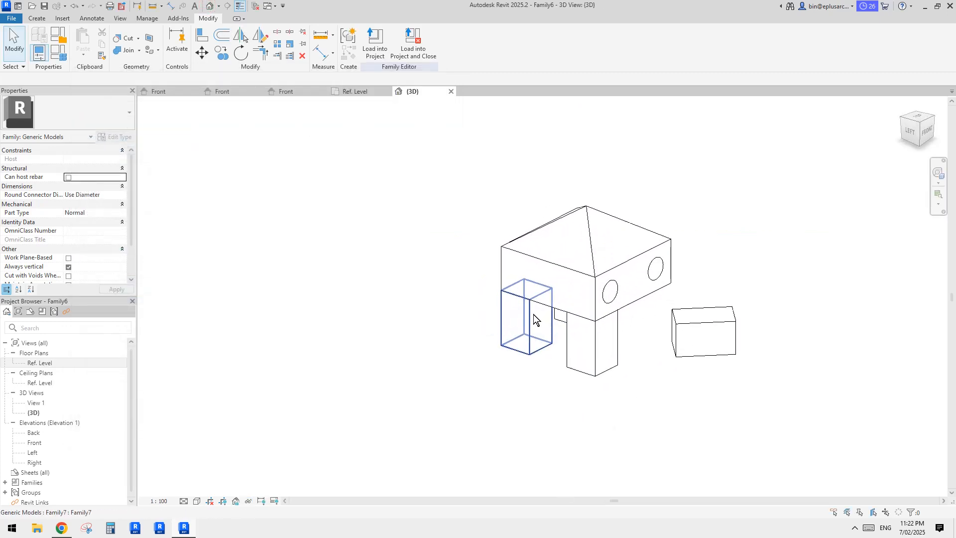
pyautogui.click(58, 52)
pyautogui.click(235, 292)
pyautogui.write('100')
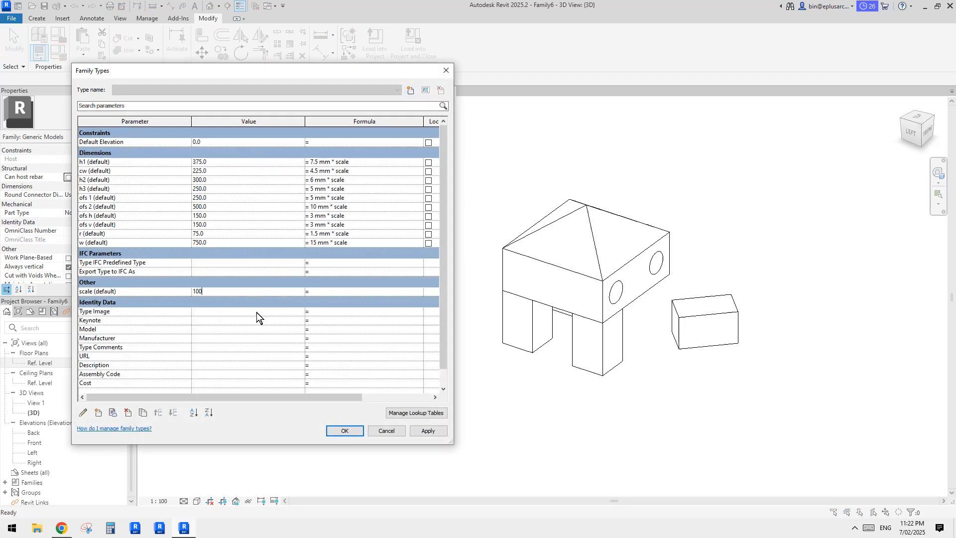
pyautogui.click(425, 430)
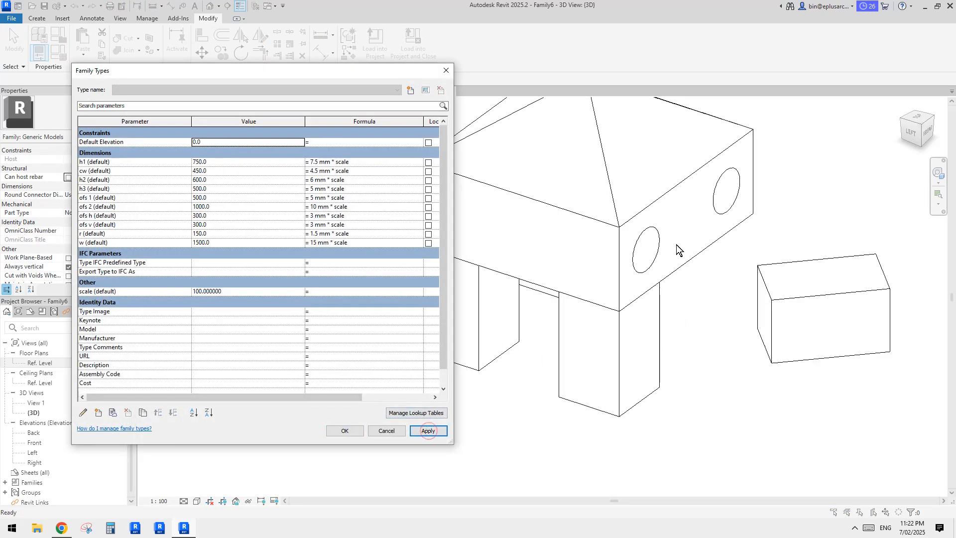
pyautogui.click(246, 291)
pyautogui.write('60')
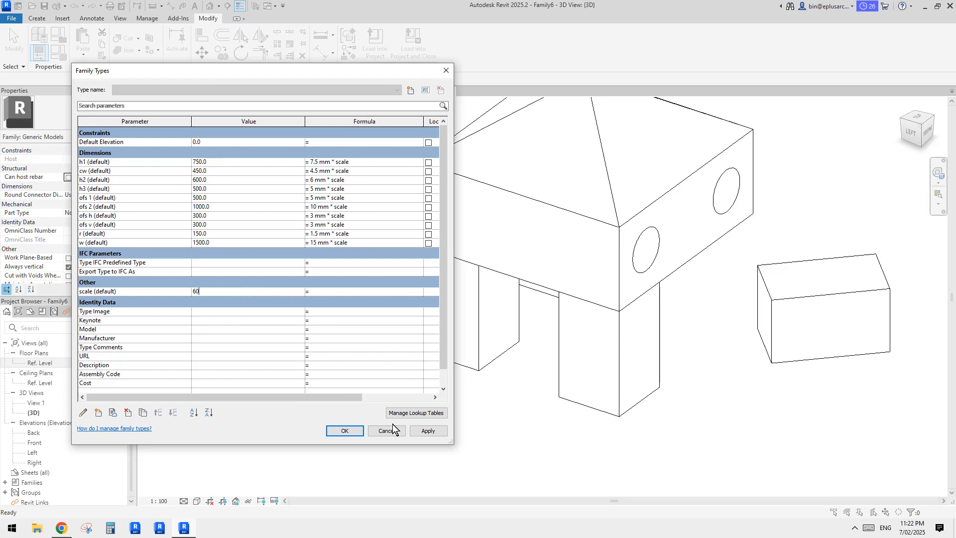
pyautogui.click(423, 431)
pyautogui.click(237, 291)
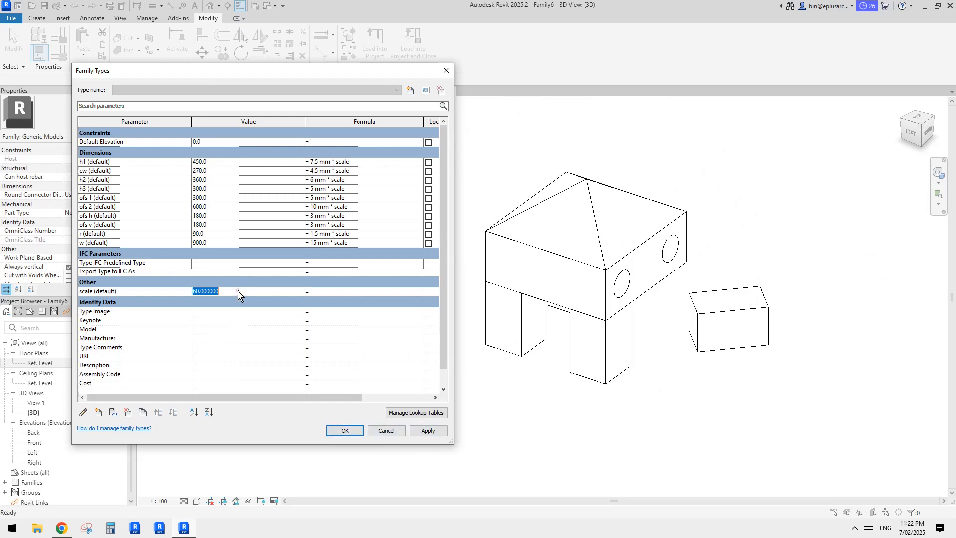
pyautogui.write('5')
pyautogui.click(431, 432)
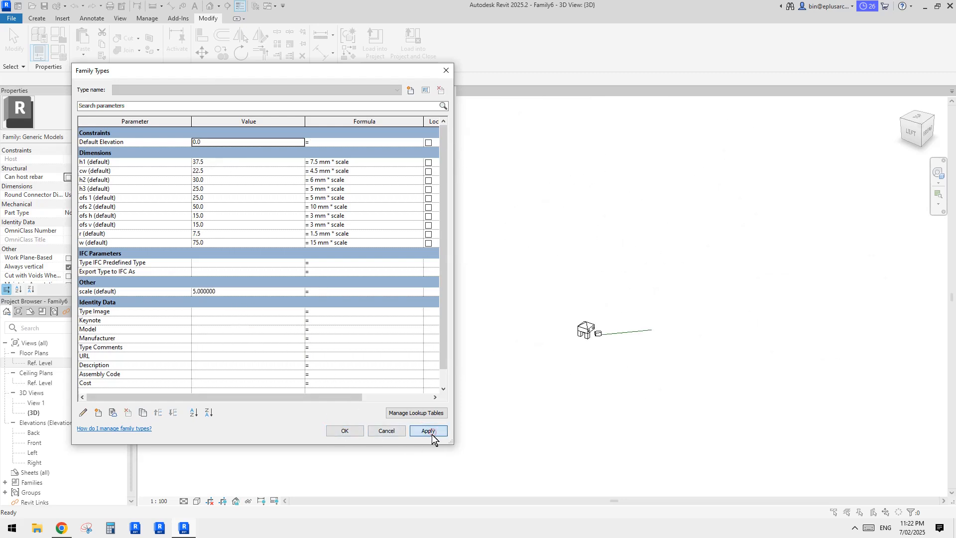
# - Set the family's scale parameter to 50 and examine the model in 3D
pyautogui.click(240, 292)
pyautogui.write('50')
pyautogui.press('Return')
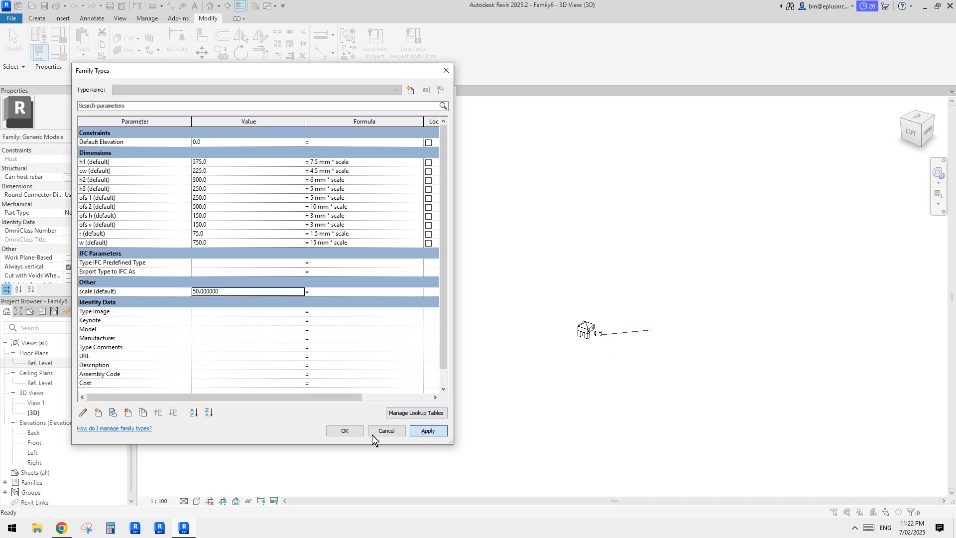
pyautogui.click(357, 429)
pyautogui.scroll(4, 566, 346)
pyautogui.moveTo(565, 345); pyautogui.dragTo(523, 345, button='middle')
pyautogui.scroll(1, 523, 345)
pyautogui.keyDown('shift'); pyautogui.moveTo(518, 345); pyautogui.dragTo(533, 346, button='middle'); pyautogui.keyUp('shift')
pyautogui.moveTo(532, 346); pyautogui.dragTo(546, 373, button='middle')
pyautogui.keyDown('shift'); pyautogui.moveTo(427, 328); pyautogui.dragTo(440, 329, button='middle'); pyautogui.keyUp('shift')
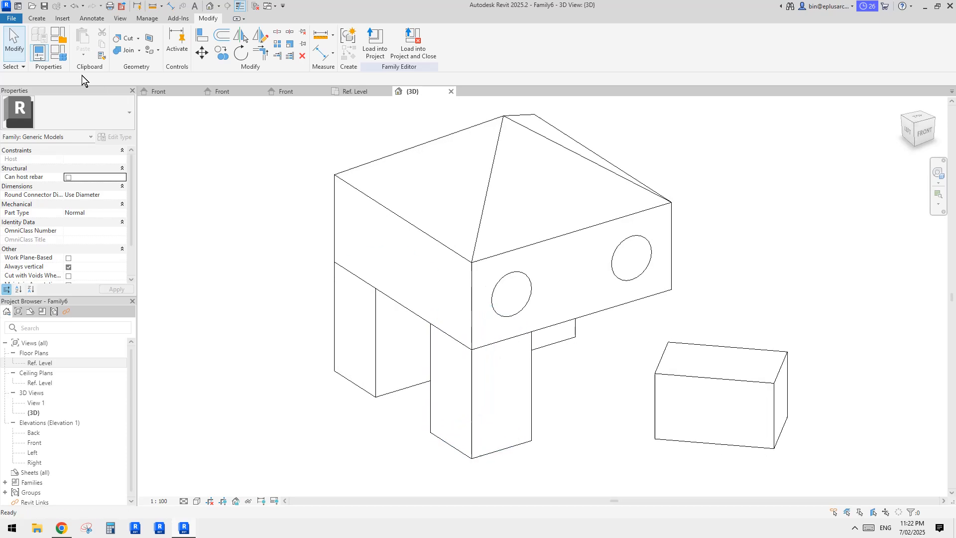
# - Apply a scale value of 100 in Family Types, keeping the model visible beside the dialog
pyautogui.click(58, 53)
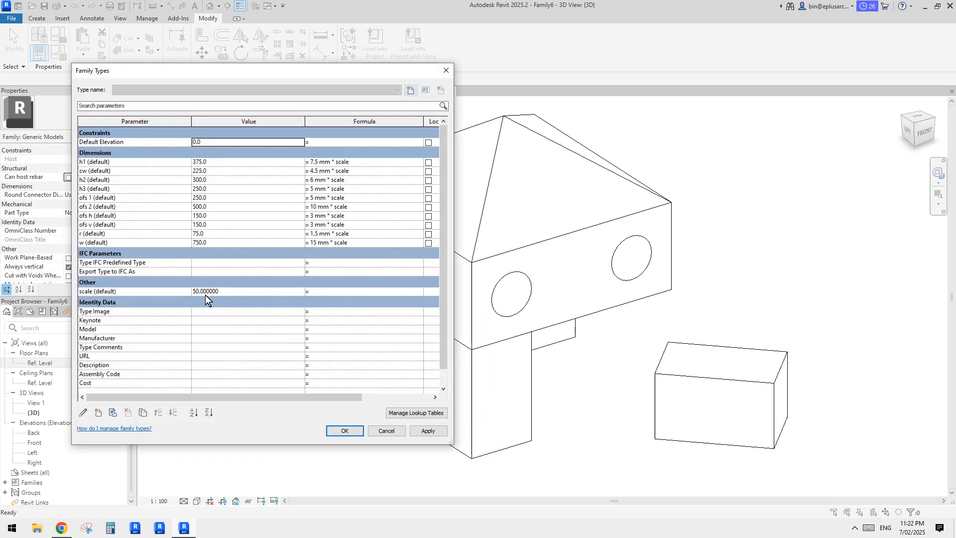
pyautogui.moveTo(260, 71); pyautogui.dragTo(220, 71)
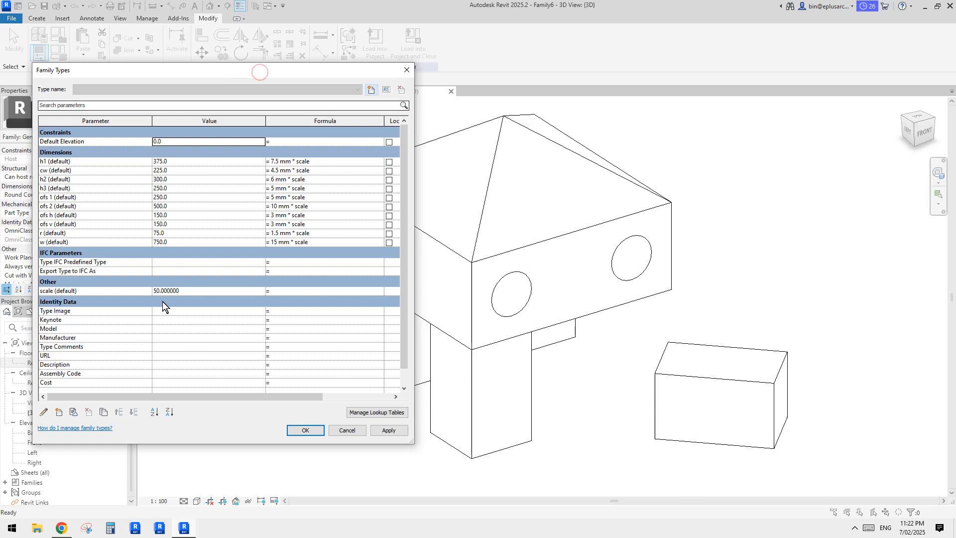
pyautogui.click(85, 292)
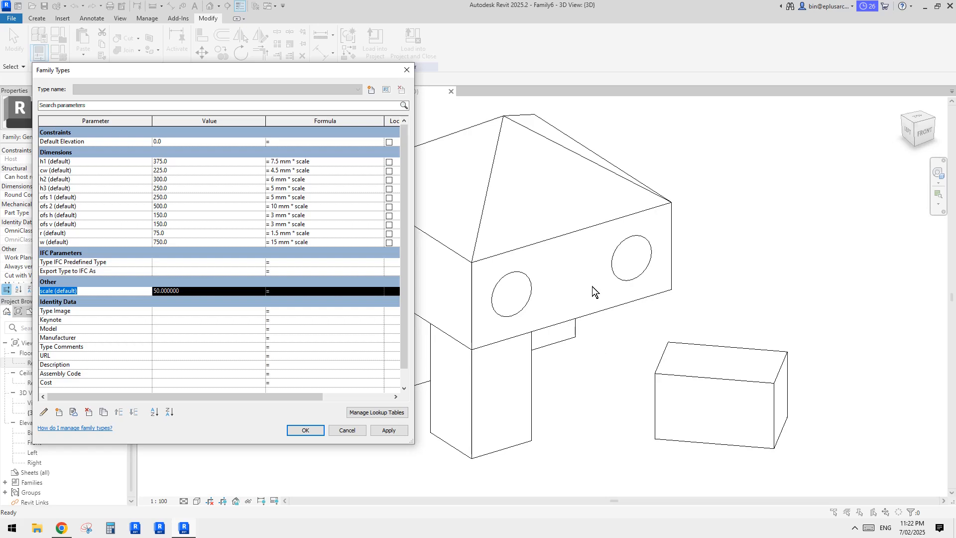
pyautogui.click(191, 291)
pyautogui.doubleClick(174, 292)
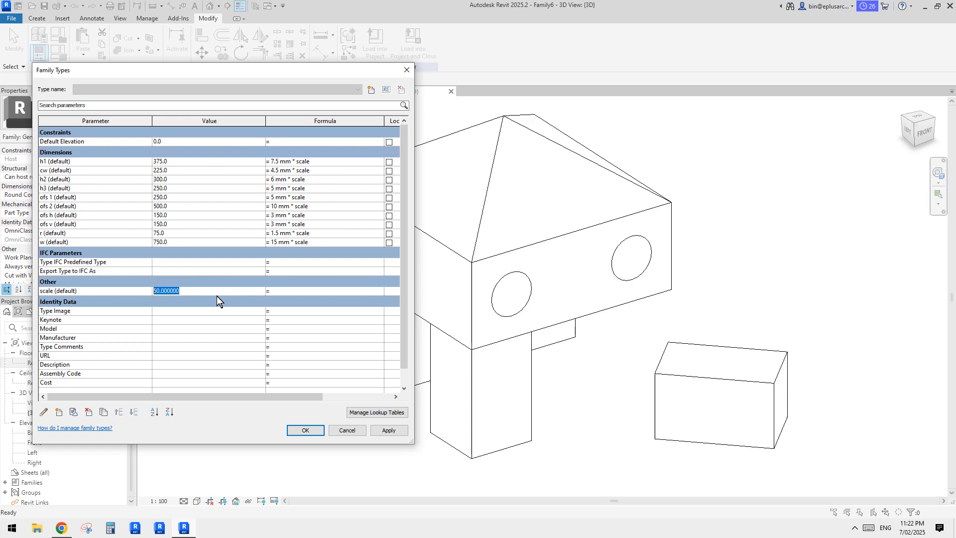
pyautogui.write('100')
pyautogui.click(390, 430)
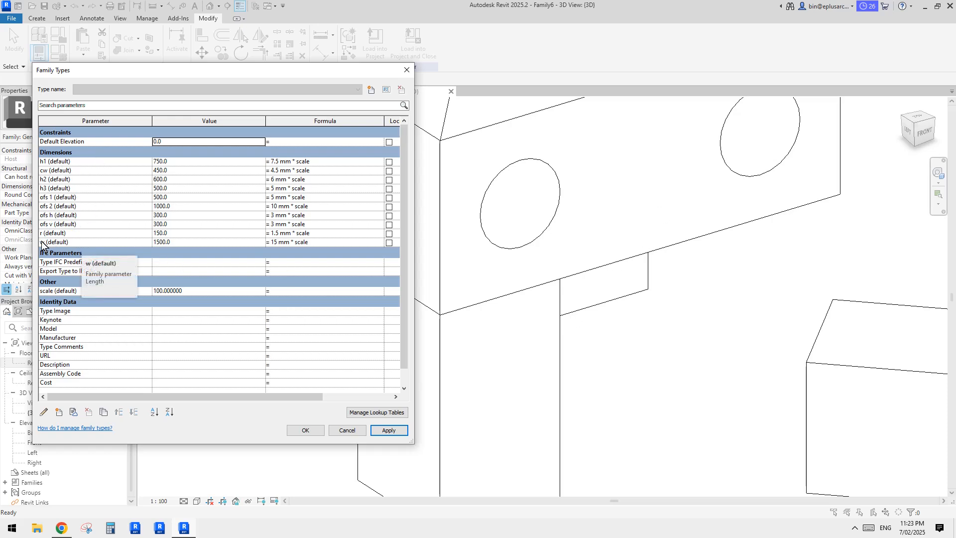
# - Clear the formula of w and delete the scale parameter from the family
pyautogui.click(113, 291)
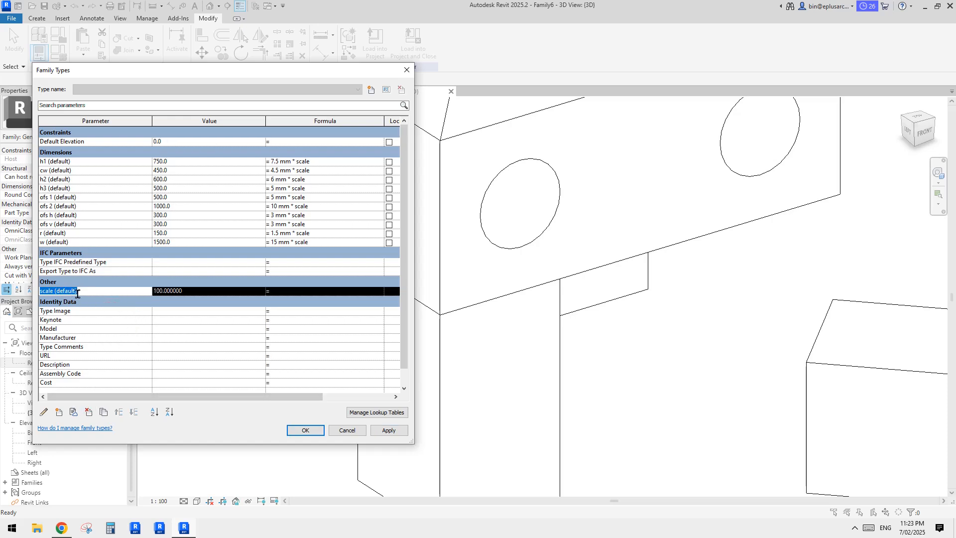
pyautogui.click(285, 243)
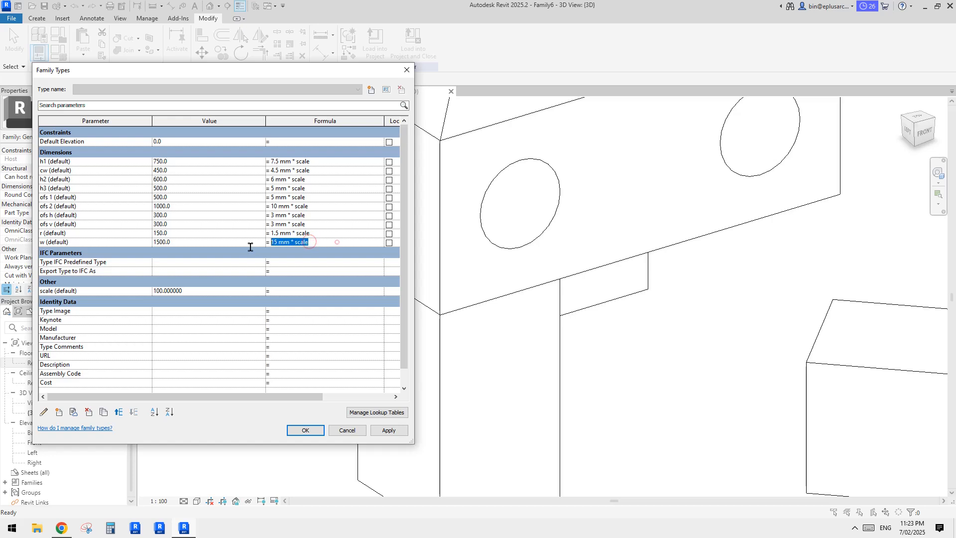
pyautogui.press('Delete')
pyautogui.click(217, 244)
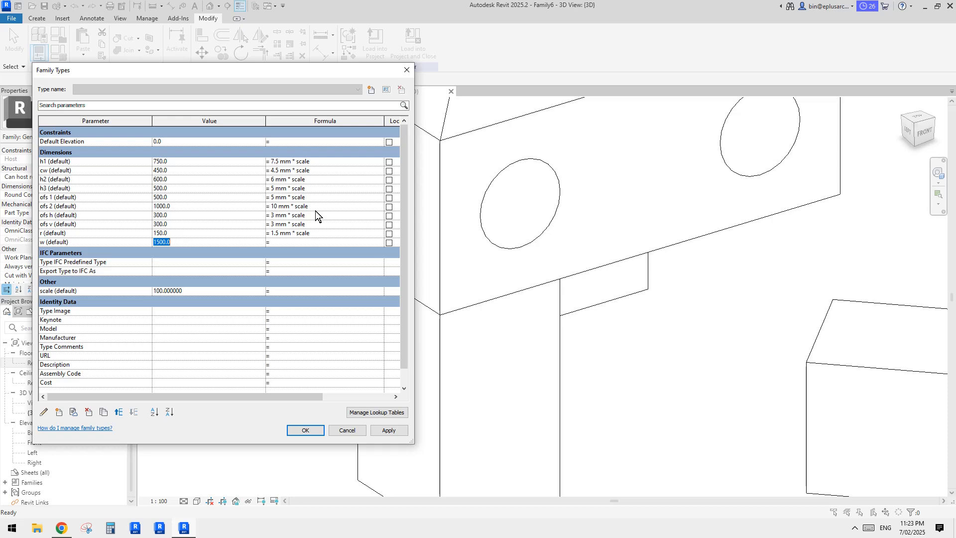
pyautogui.click(86, 291)
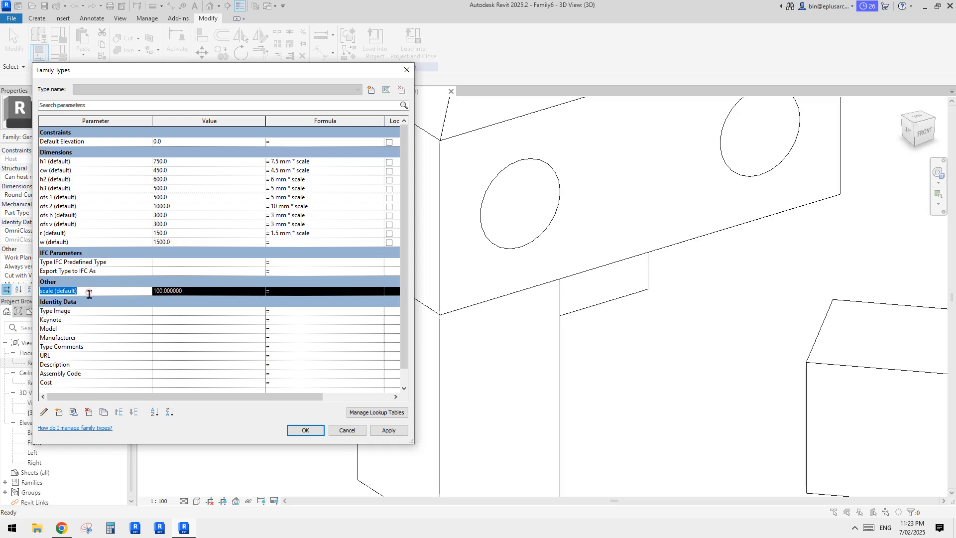
pyautogui.click(88, 411)
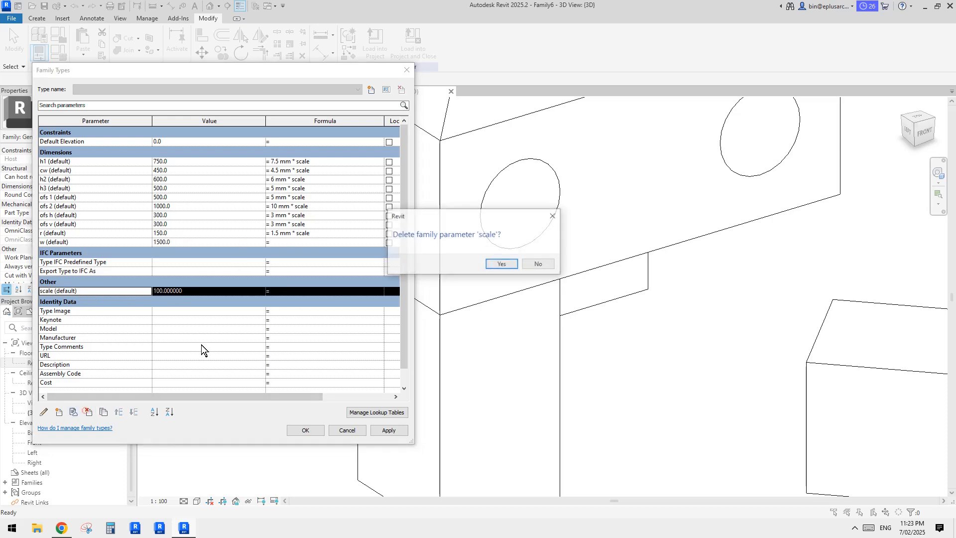
pyautogui.click(502, 264)
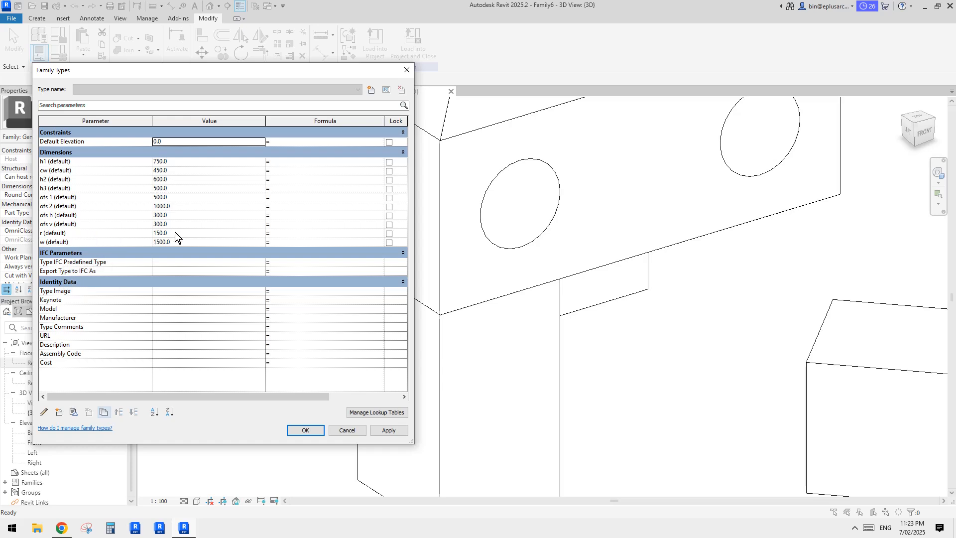
# - Enter the formulas w / 10 for r and w / 5 for both ofs v and ofs h
pyautogui.click(291, 233)
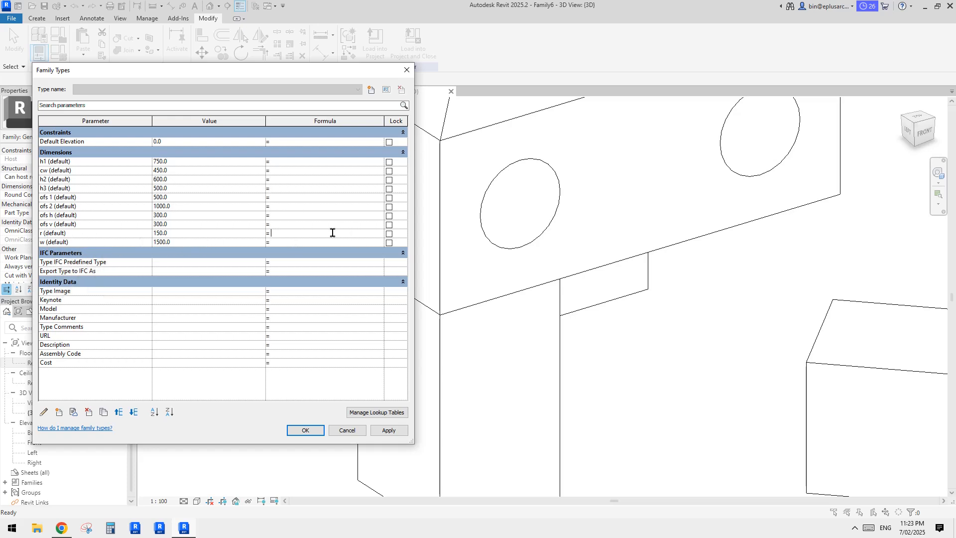
pyautogui.write('0')
pyautogui.click(312, 223)
pyautogui.write('w / 5')
pyautogui.click(292, 215)
pyautogui.write('w / 5')
pyautogui.click(296, 217)
# - Enter the formulas w * 2 / 3 for ofs 2, w / 3 for ofs 1 and h3, and w / 2.5 for h2
pyautogui.click(285, 199)
pyautogui.click(294, 199)
pyautogui.click(294, 192)
pyautogui.click(288, 182)
pyautogui.press('BackSpace')
pyautogui.write('2')
pyautogui.write('w / 2.5')
pyautogui.click(308, 187)
# - Enter the formulas w / 3.3 for cw and w / 2 for h1, then accept the family parameters
pyautogui.click(291, 170)
pyautogui.write('w/3w/3.3')
pyautogui.click(306, 188)
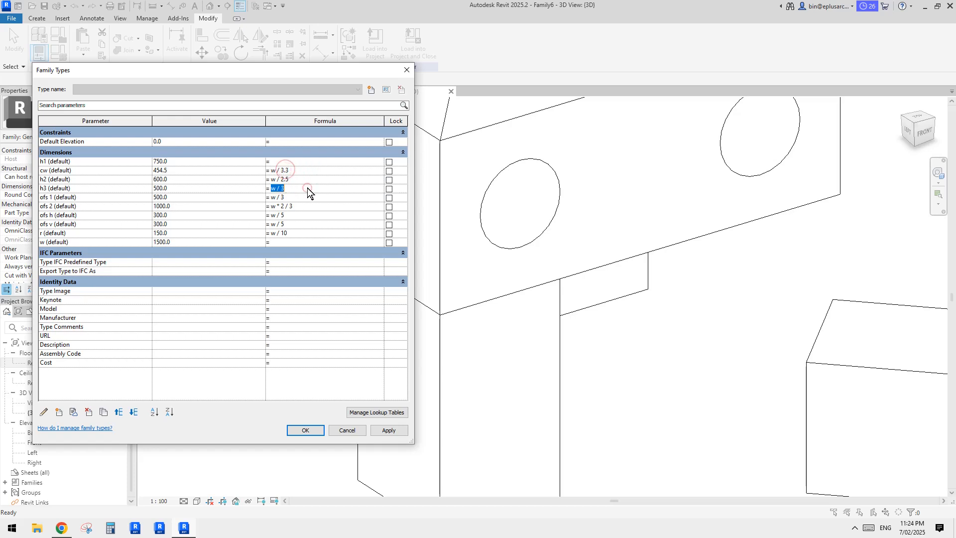
pyautogui.click(286, 163)
pyautogui.write('w / 2')
pyautogui.click(309, 197)
pyautogui.click(180, 241)
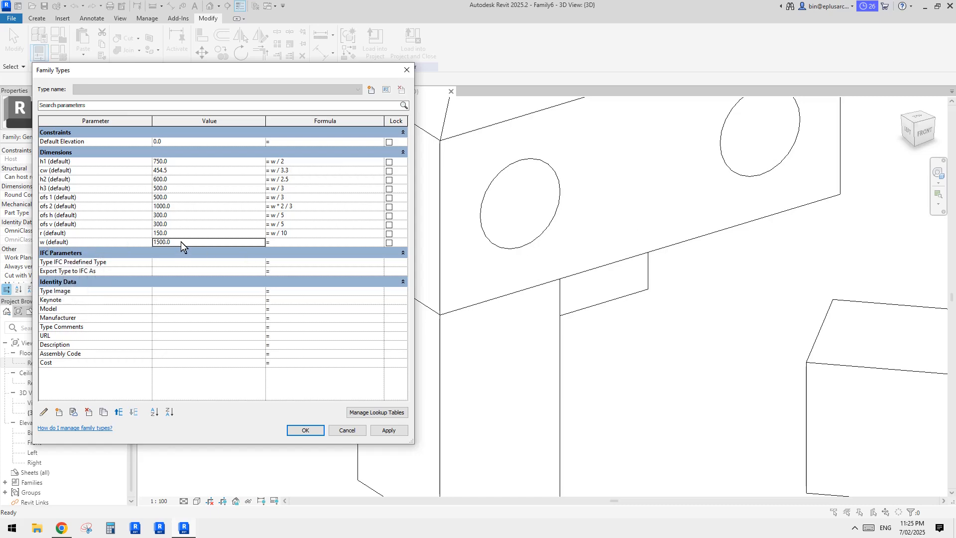
pyautogui.click(305, 429)
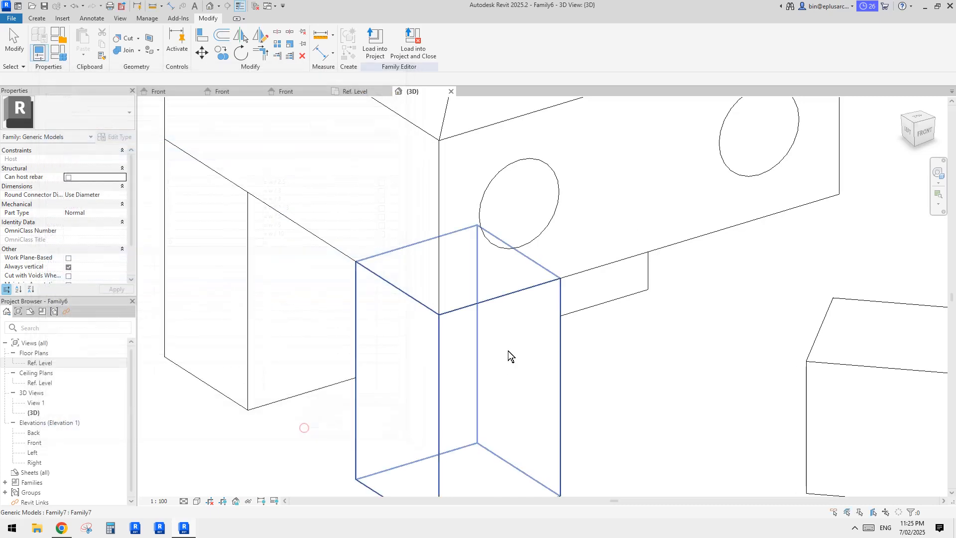
# - Examine the whole model in 3D and check the value of w in Family Types
pyautogui.scroll(-4, 518, 338)
pyautogui.keyDown('shift'); pyautogui.moveTo(531, 354); pyautogui.dragTo(550, 418, button='middle'); pyautogui.keyUp('shift')
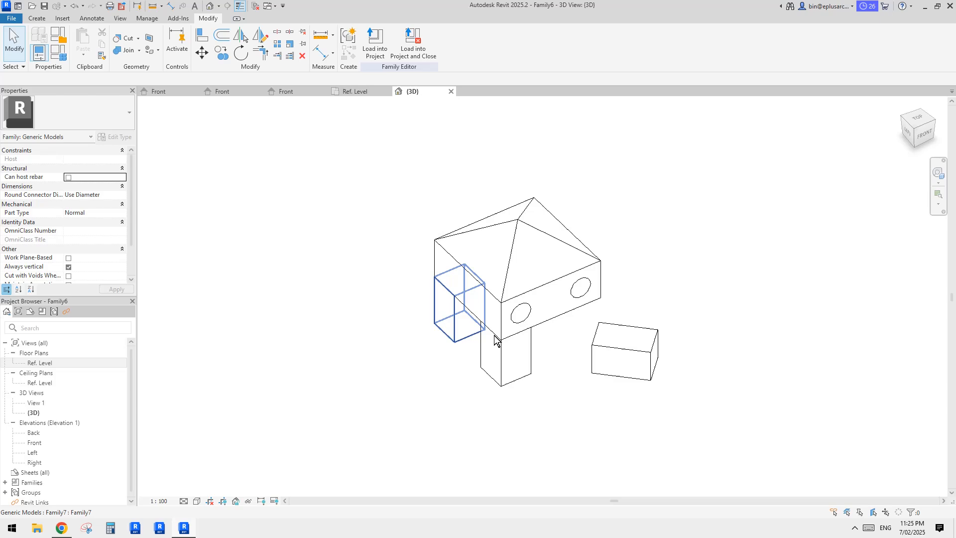
pyautogui.click(61, 48)
pyautogui.click(167, 243)
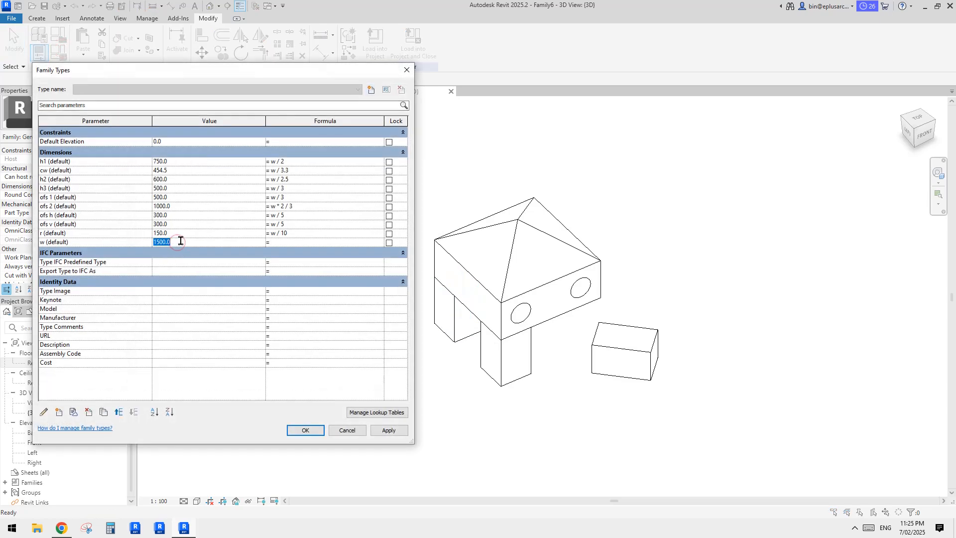
pyautogui.click(321, 429)
# - Place an aligned dimension across the model's width in the 3D view, then delete it
pyautogui.press('d')
pyautogui.press('i')
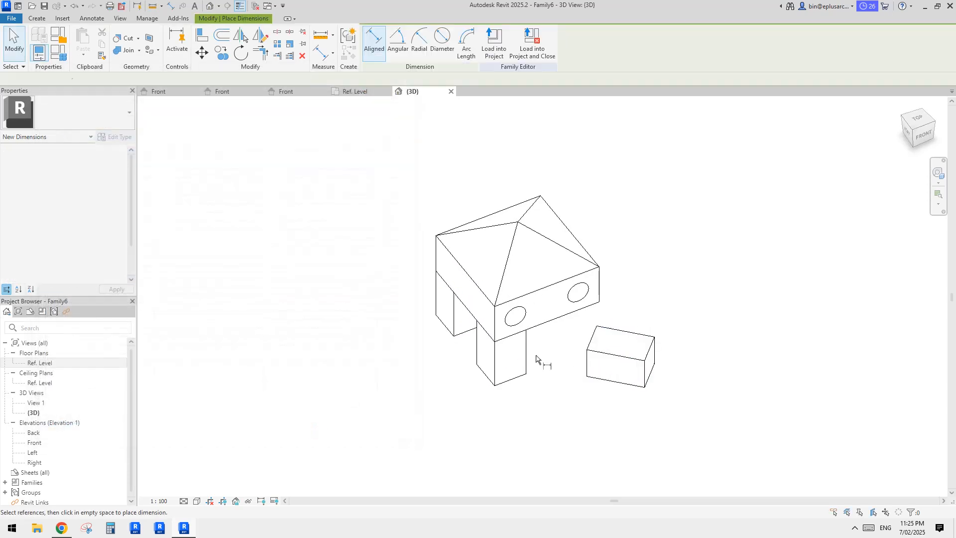
pyautogui.click(492, 359)
pyautogui.click(599, 294)
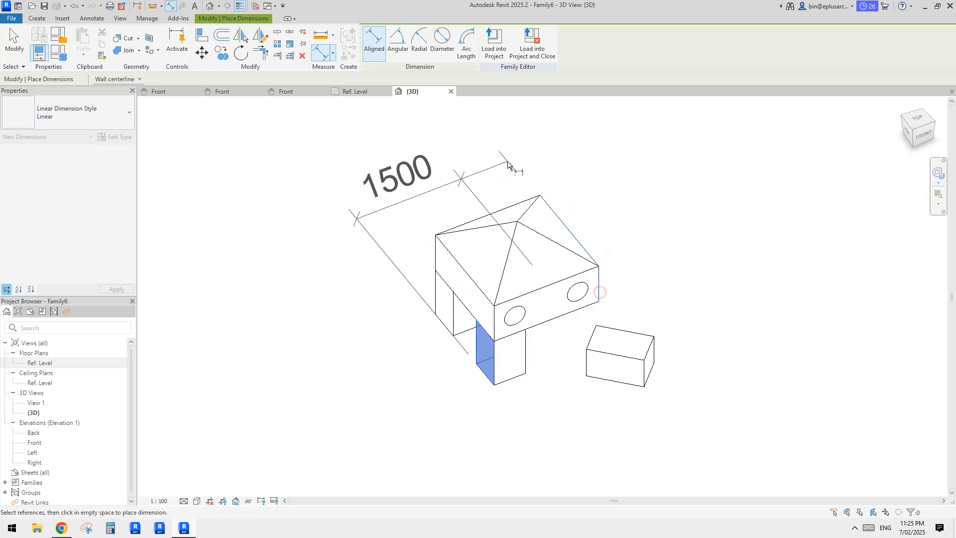
pyautogui.click(507, 162)
pyautogui.press('Escape')
pyautogui.press('Escape')
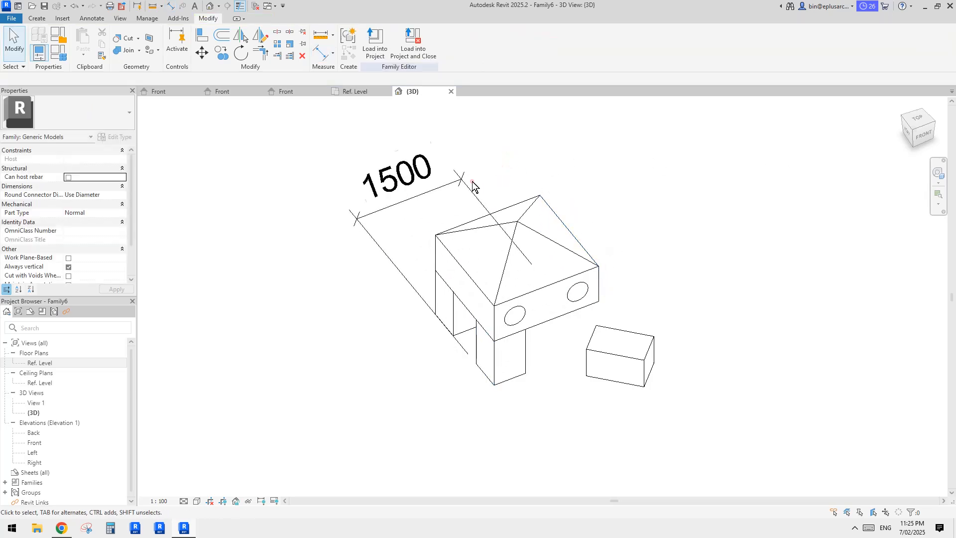
pyautogui.click(466, 188)
pyautogui.press('Escape')
# - Set the family's w parameter to 3000 and apply it to the model
pyautogui.click(58, 52)
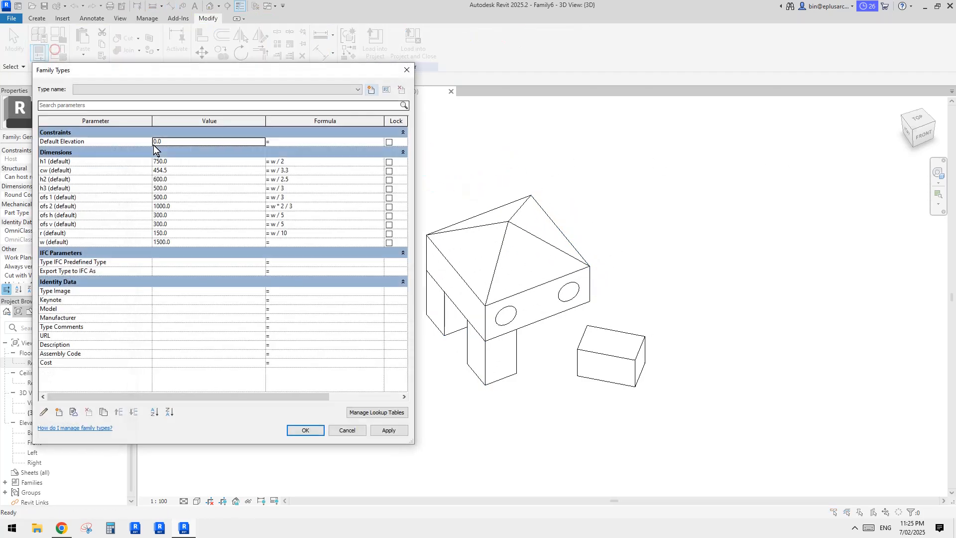
pyautogui.click(189, 242)
pyautogui.write('300')
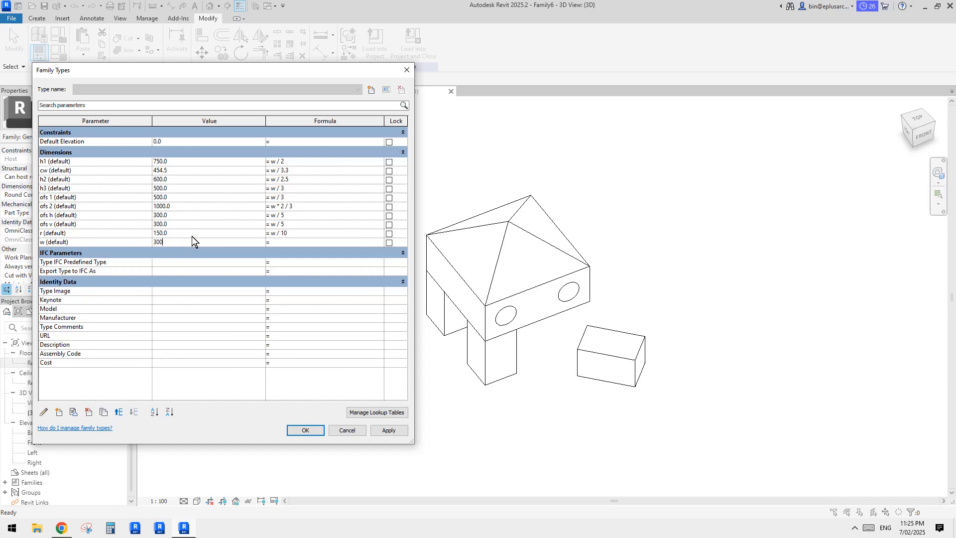
pyautogui.write('0')
pyautogui.click(387, 430)
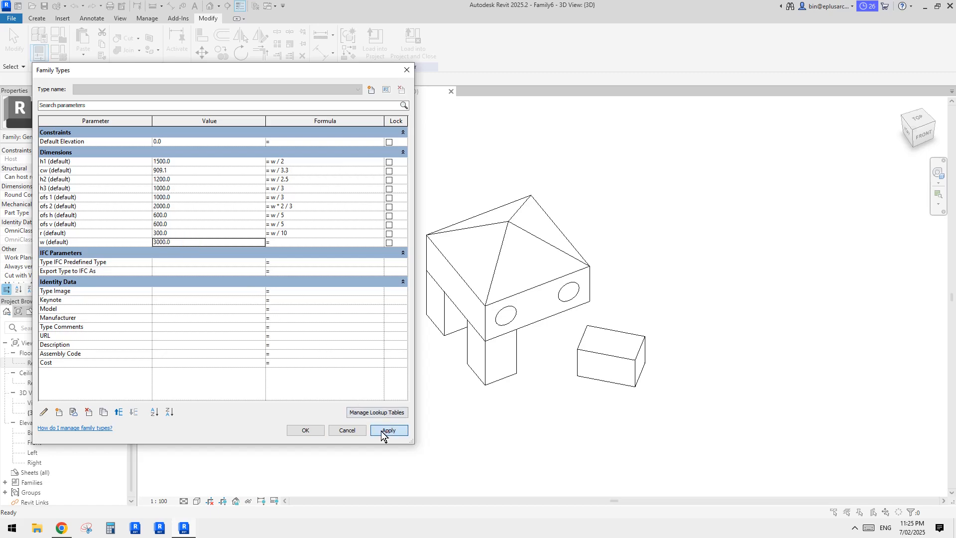
pyautogui.click(301, 430)
# - Examine the resized model in 3D and set the view to the Shaded visual style
pyautogui.scroll(-3, 535, 304)
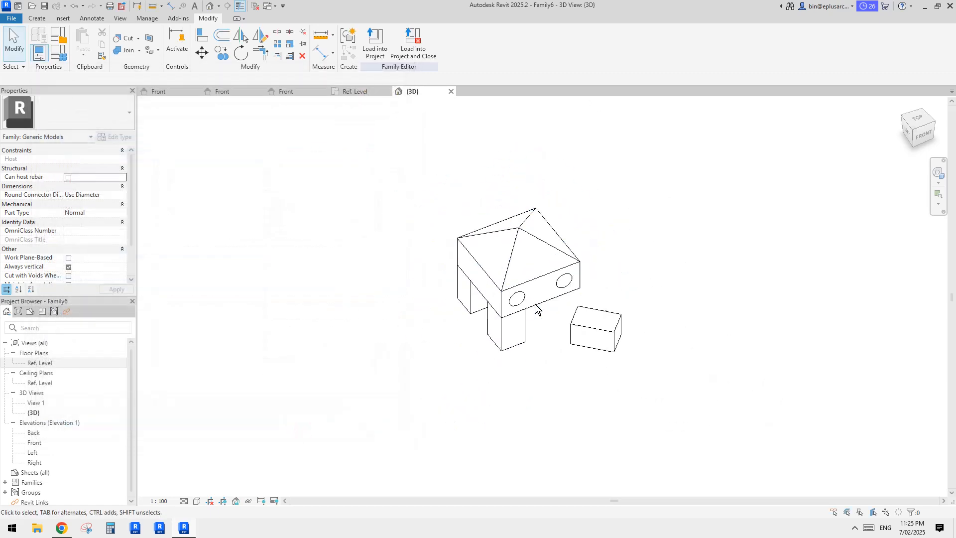
pyautogui.keyDown('shift'); pyautogui.moveTo(535, 309); pyautogui.dragTo(555, 377, button='middle'); pyautogui.keyUp('shift')
pyautogui.scroll(4, 532, 313)
pyautogui.scroll(-2, 584, 326)
pyautogui.scroll(3, 562, 365)
pyautogui.scroll(-2, 524, 343)
pyautogui.moveTo(524, 343)
pyautogui.keyDown('shift'); pyautogui.mouseDown(button='middle')
pyautogui.moveTo(588, 354)
pyautogui.moveTo(381, 214)
pyautogui.moveTo(483, 253)
pyautogui.mouseUp(button='middle'); pyautogui.keyUp('shift')
pyautogui.press('s')
pyautogui.press('d')
pyautogui.moveTo(501, 289)
pyautogui.keyDown('shift'); pyautogui.mouseDown(button='middle')
pyautogui.moveTo(461, 289)
pyautogui.moveTo(557, 312)
pyautogui.moveTo(529, 337)
pyautogui.moveTo(532, 352)
pyautogui.mouseUp(button='middle'); pyautogui.keyUp('shift')
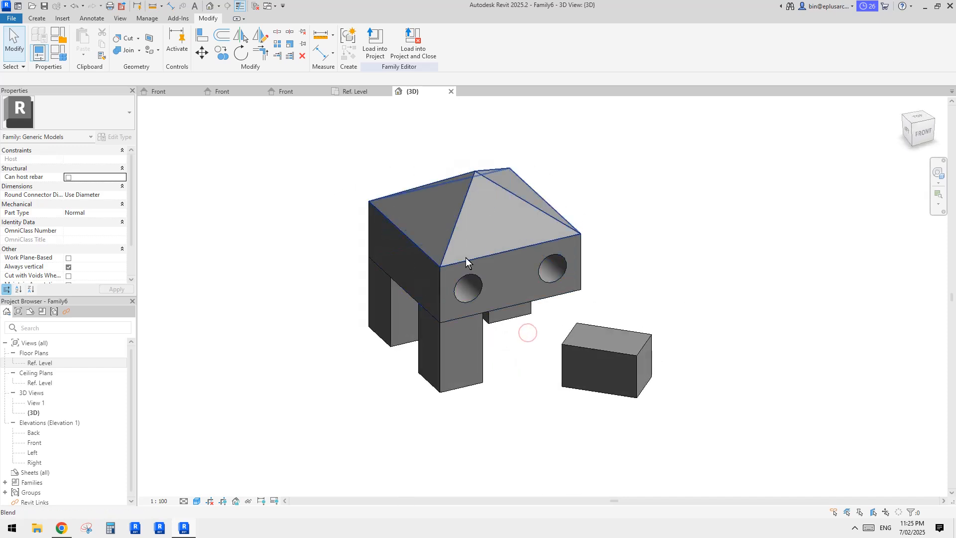
# - Inspect the shaded model's roof, circular holes and legs from the side and the front
pyautogui.scroll(-1, 506, 273)
pyautogui.keyDown('shift'); pyautogui.moveTo(507, 274); pyautogui.dragTo(536, 284, button='middle'); pyautogui.keyUp('shift')
pyautogui.click(526, 297)
pyautogui.click(553, 323)
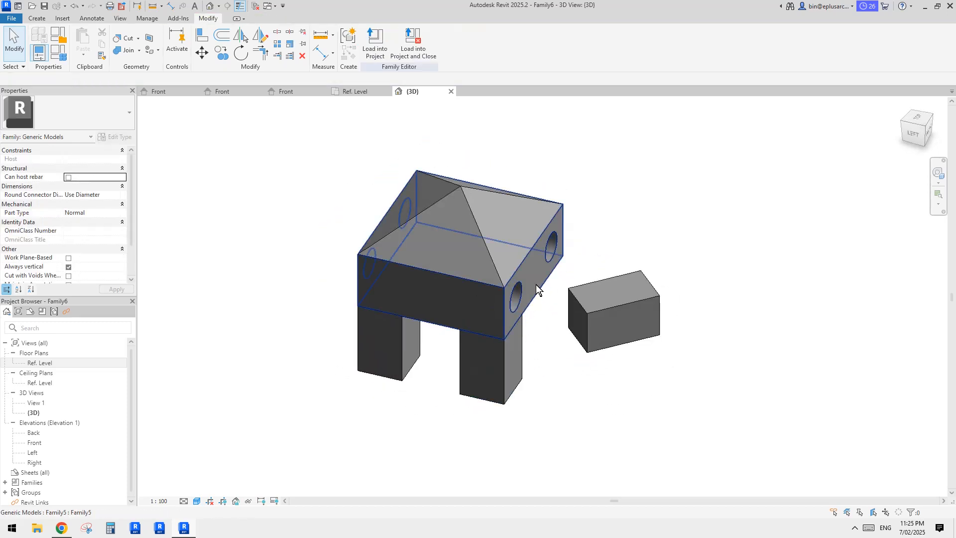
pyautogui.keyDown('shift'); pyautogui.moveTo(565, 324); pyautogui.dragTo(483, 351, button='middle'); pyautogui.keyUp('shift')
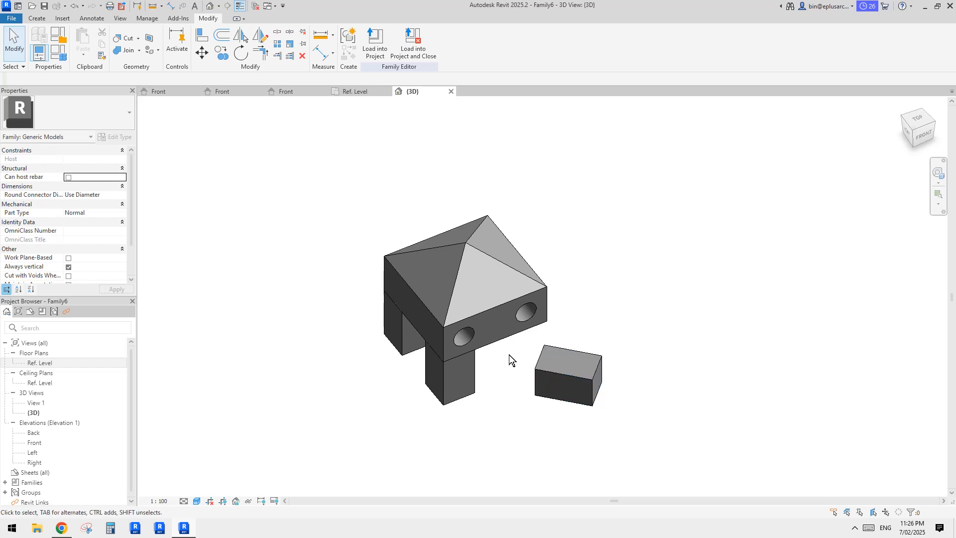
# - Examine the shaded model and the detached rotated box from several angles in the 3D view
pyautogui.scroll(-1, 512, 351)
pyautogui.moveTo(544, 363); pyautogui.dragTo(518, 362, button='middle')
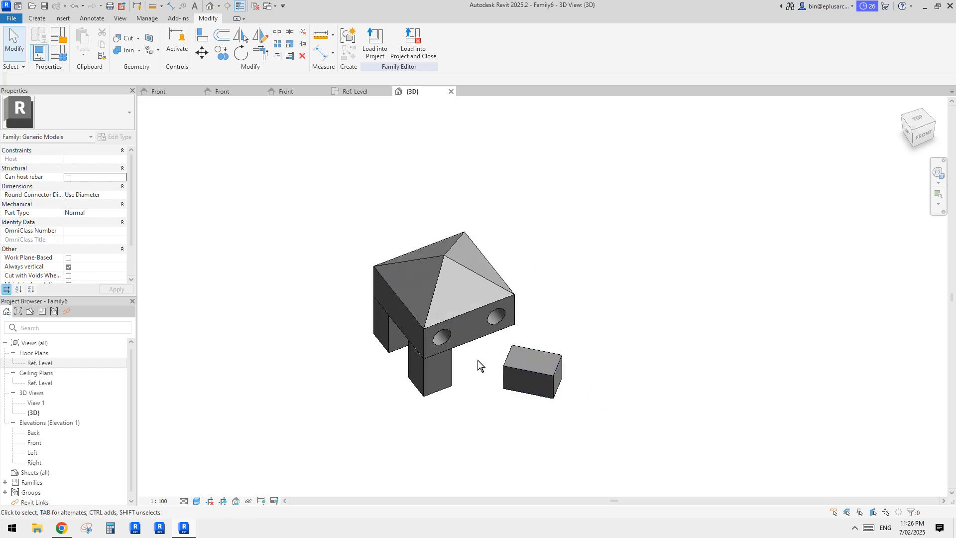
pyautogui.scroll(-2, 309, 344)
pyautogui.moveTo(317, 360); pyautogui.dragTo(400, 351, button='middle')
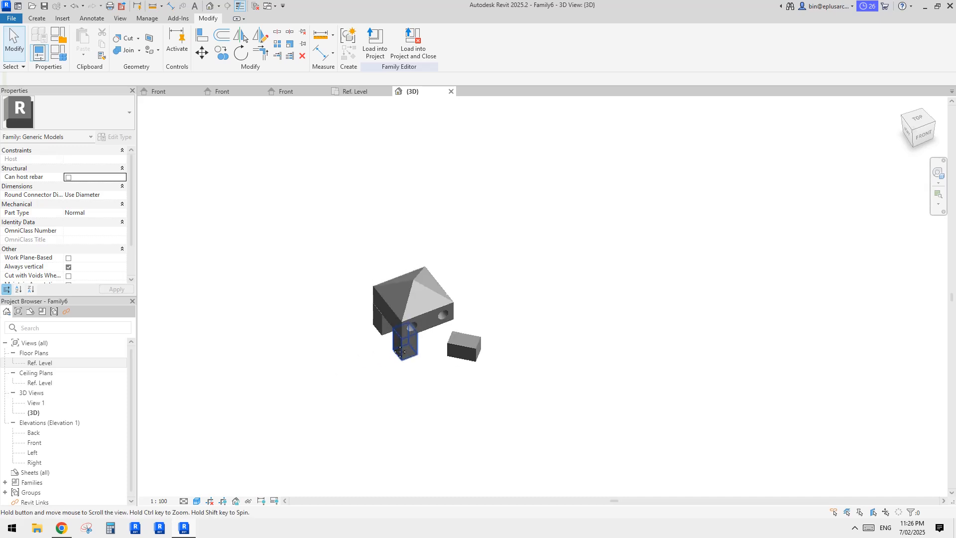
pyautogui.press('Tab')
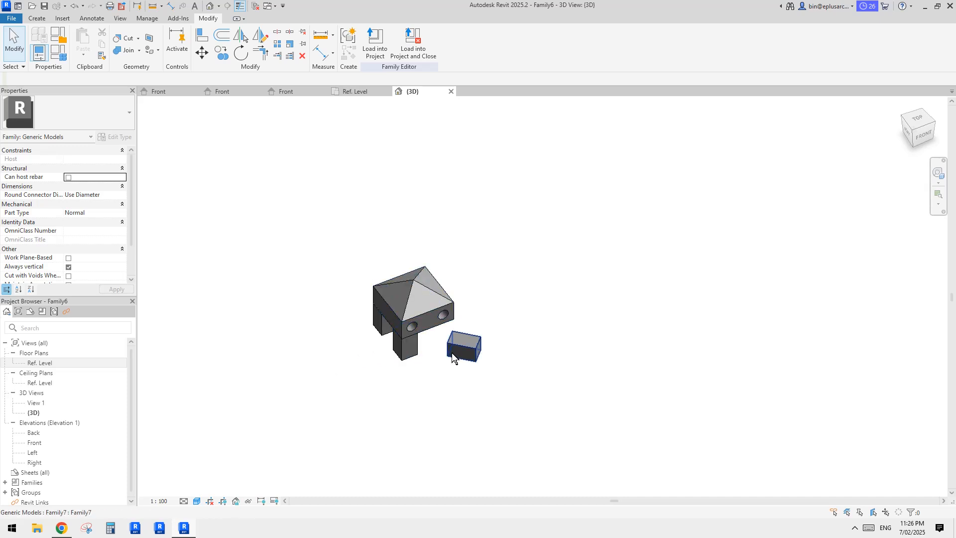
pyautogui.scroll(3, 451, 351)
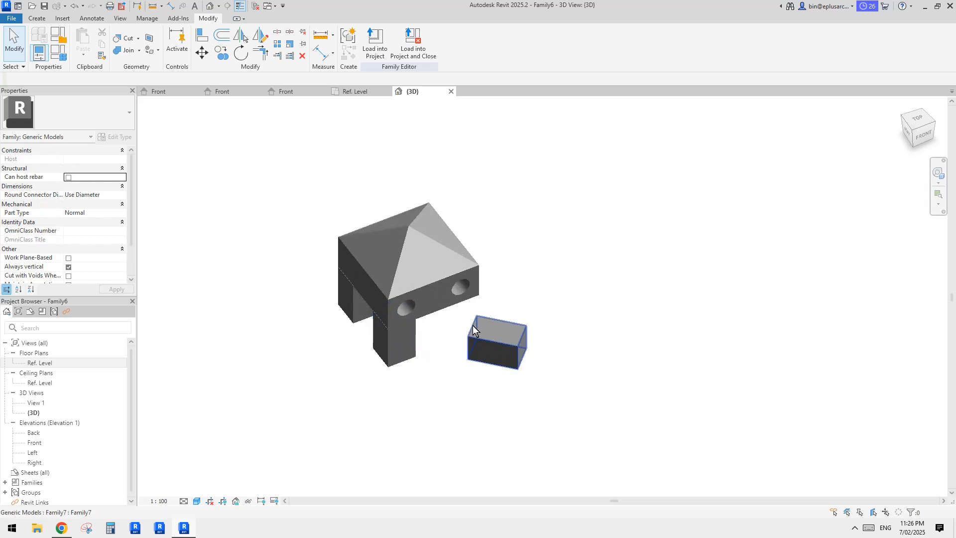
pyautogui.click(461, 305)
pyautogui.click(572, 252)
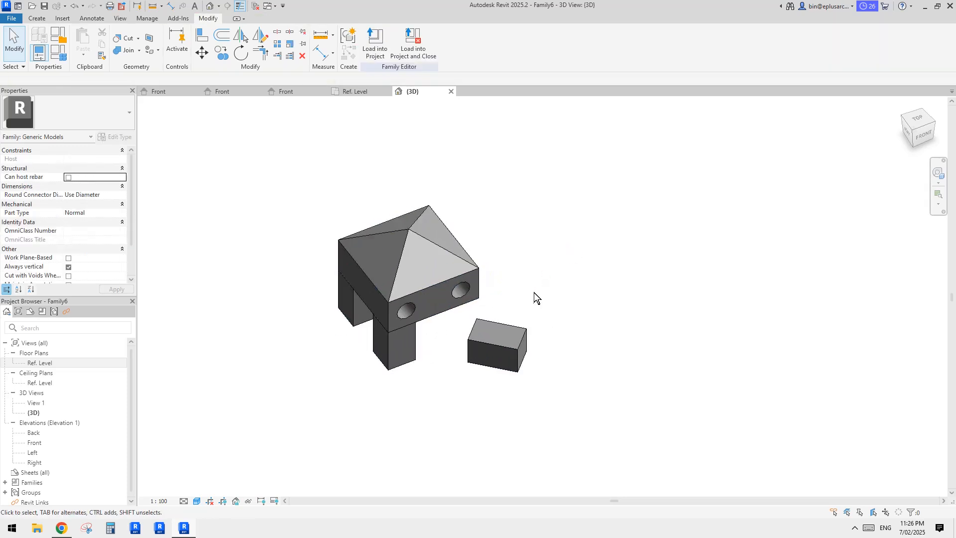
pyautogui.keyDown('shift'); pyautogui.moveTo(534, 294); pyautogui.dragTo(469, 330, button='middle'); pyautogui.keyUp('shift')
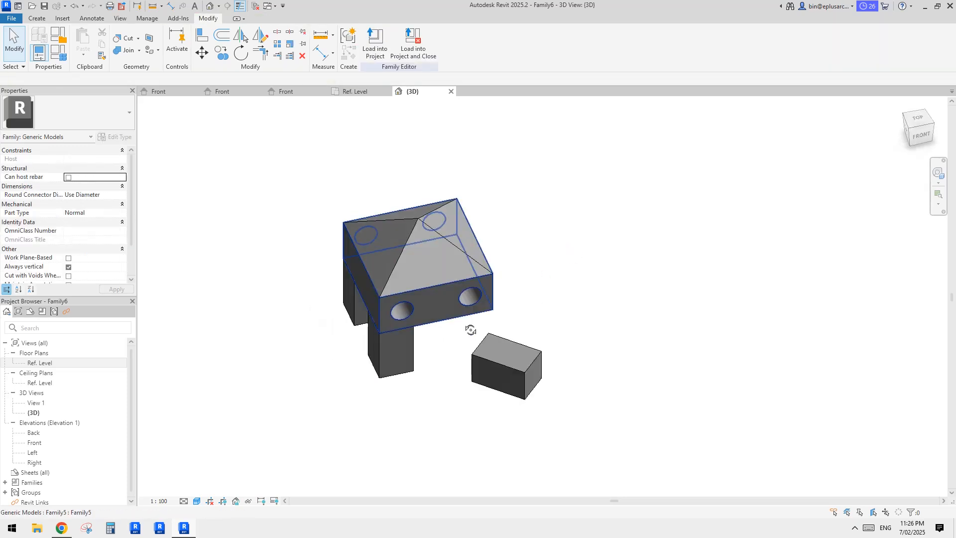
# - Close the inactive views and create a new Revit project
pyautogui.click(256, 6)
pyautogui.keyDown('shift'); pyautogui.moveTo(326, 110); pyautogui.dragTo(354, 151, button='middle'); pyautogui.keyUp('shift')
pyautogui.click(11, 19)
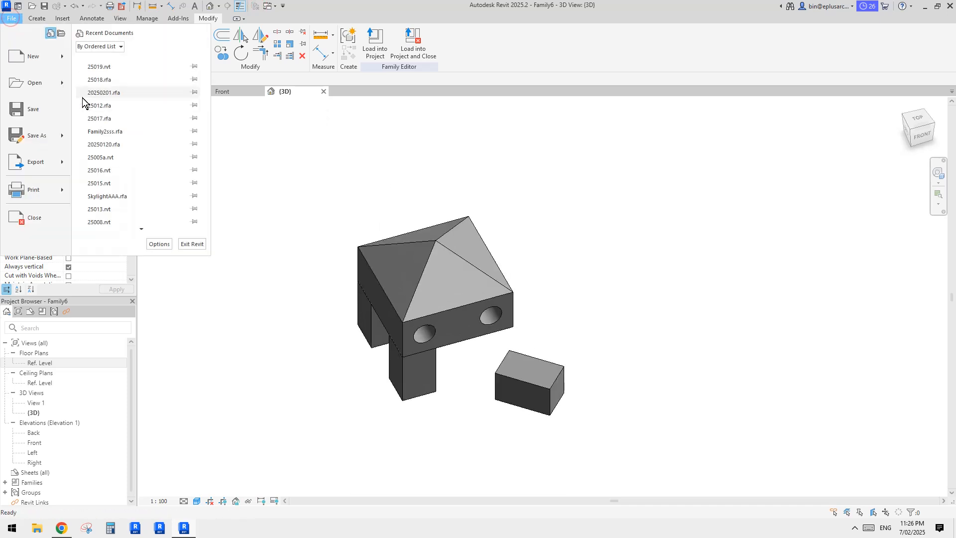
pyautogui.click(62, 57)
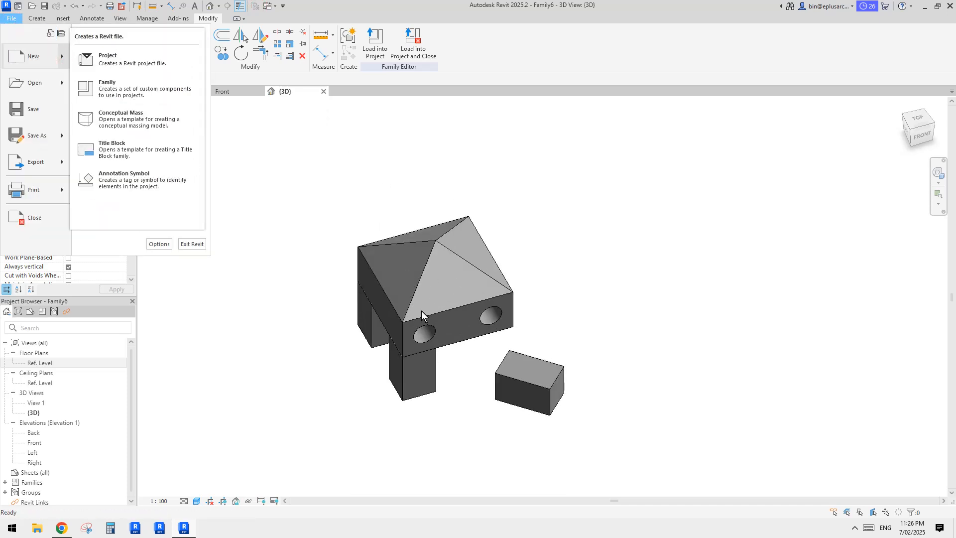
pyautogui.click(133, 65)
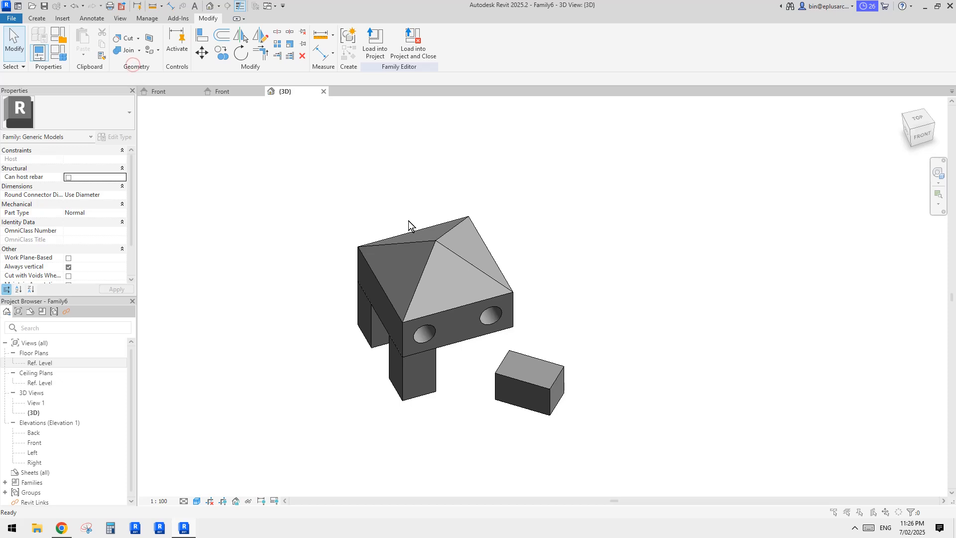
pyautogui.click(444, 297)
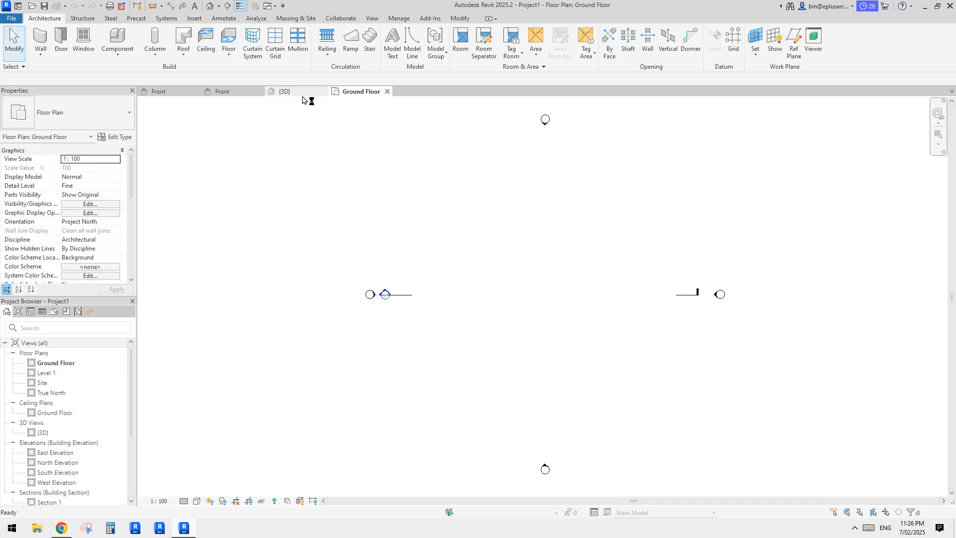
# - Load Family6 into Project1 and place one instance in the Ground Floor plan
pyautogui.click(302, 93)
pyautogui.click(375, 45)
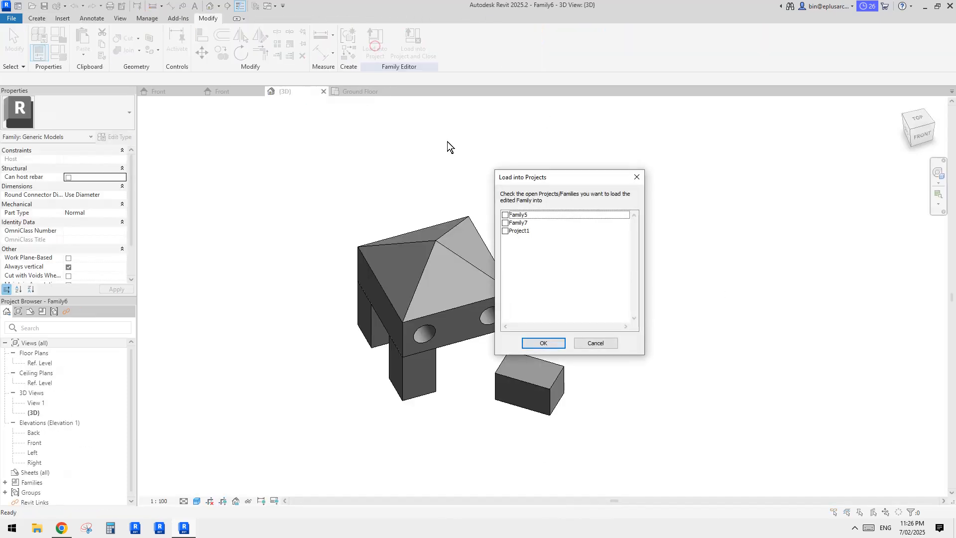
pyautogui.click(505, 231)
pyautogui.click(547, 343)
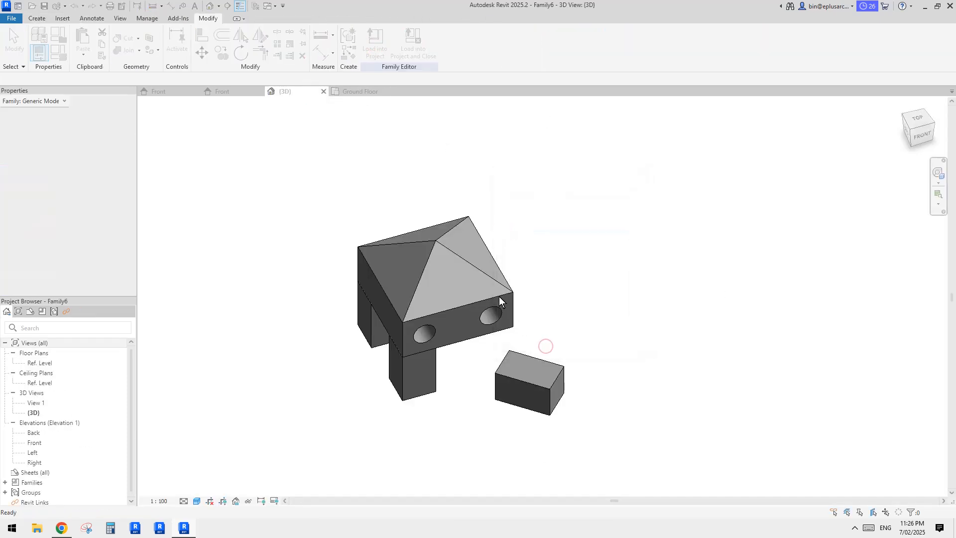
pyautogui.click(501, 268)
pyautogui.press('Escape')
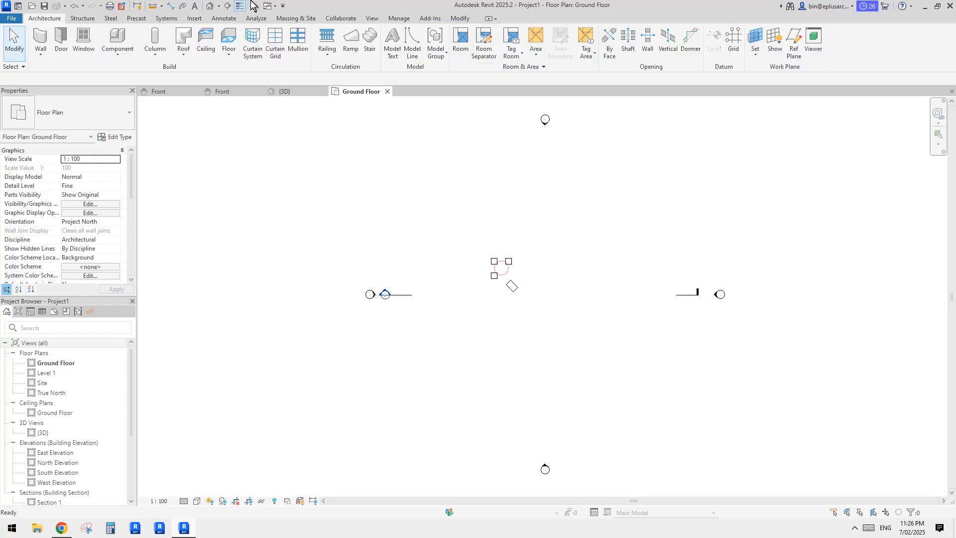
# - Open the project's 3D view, select the placed family and review its instance dimension parameters
pyautogui.click(214, 5)
pyautogui.click(637, 275)
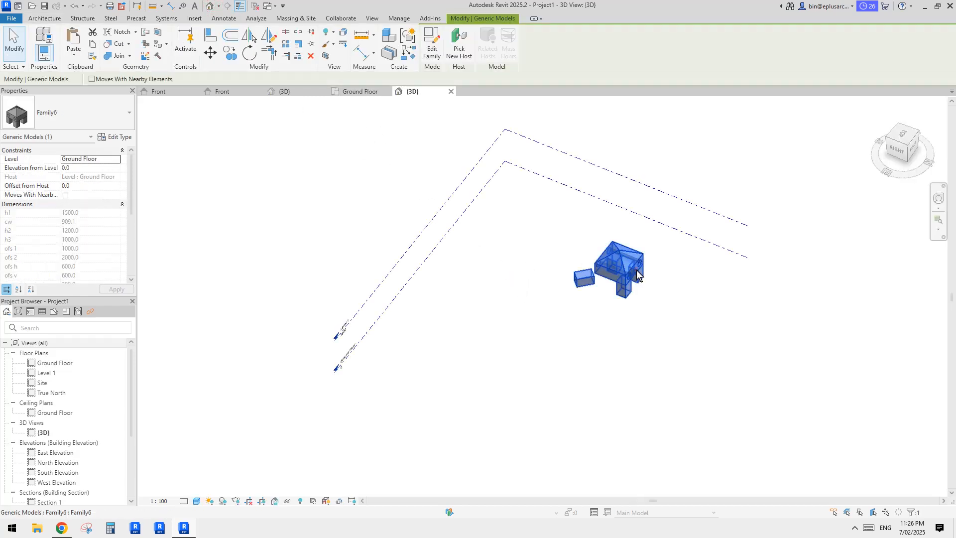
pyautogui.moveTo(636, 270); pyautogui.dragTo(629, 271, button='middle')
pyautogui.moveTo(130, 198)
pyautogui.mouseDown()
pyautogui.moveTo(132, 225)
pyautogui.moveTo(132, 205)
pyautogui.mouseUp()
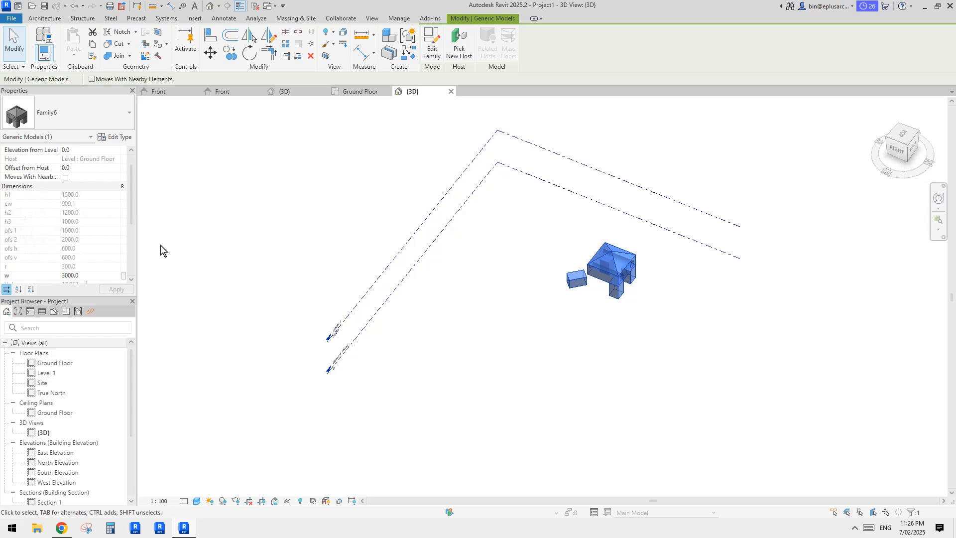
pyautogui.scroll(-1, 59, 243)
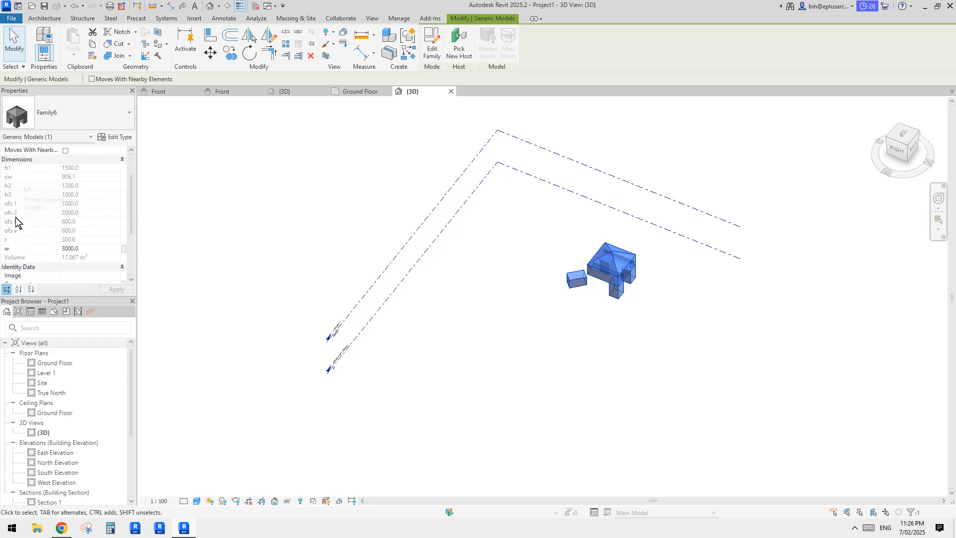
pyautogui.scroll(-1, 101, 269)
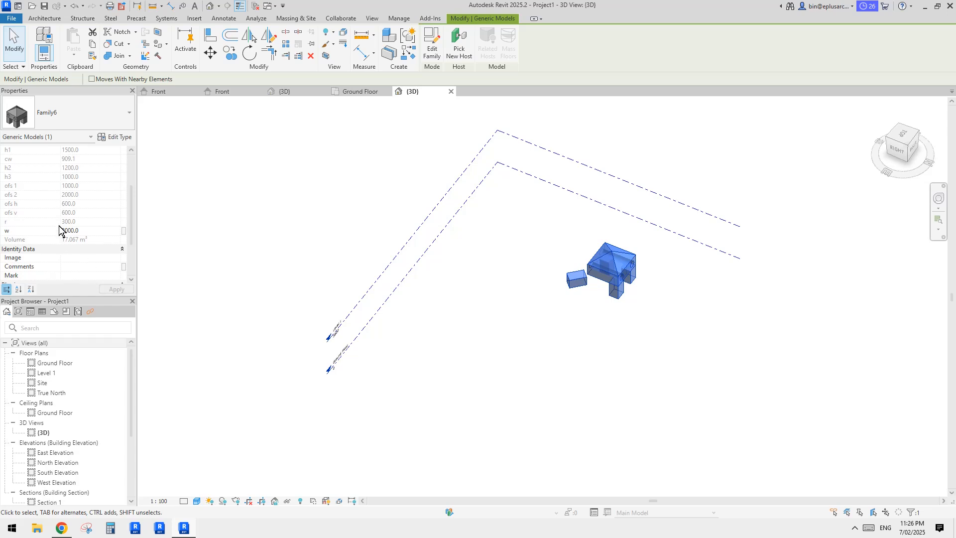
pyautogui.scroll(3, 59, 229)
pyautogui.scroll(-3, 53, 213)
pyautogui.click(399, 277)
# - Check the placed family's shape handles in the Ground Floor plan and open the family for editing
pyautogui.doubleClick(52, 363)
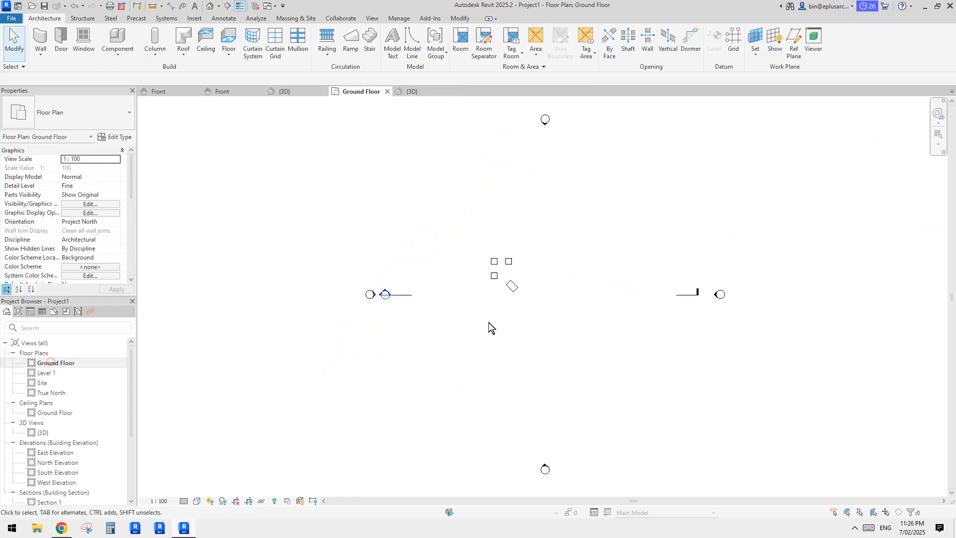
pyautogui.click(512, 263)
pyautogui.scroll(5, 512, 274)
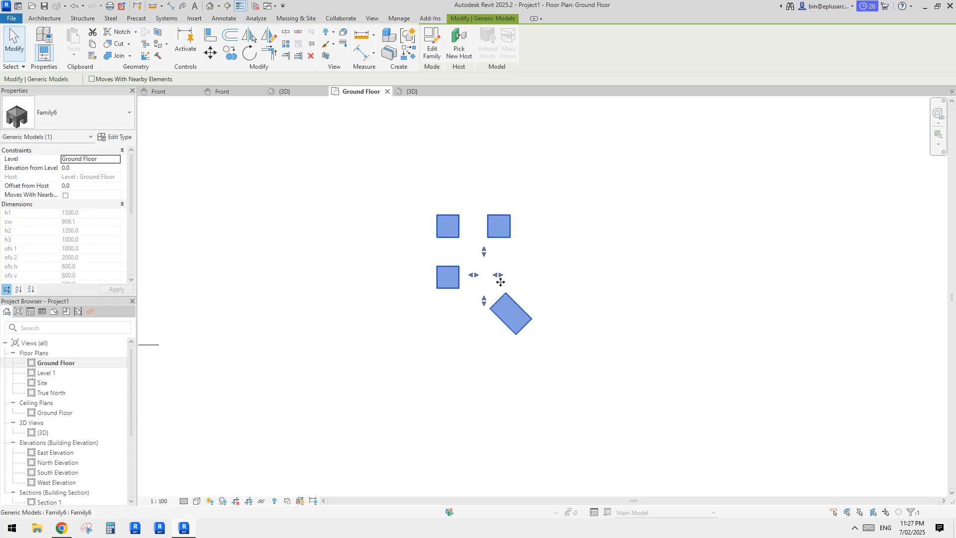
pyautogui.click(504, 252)
pyautogui.click(495, 231)
pyautogui.click(431, 48)
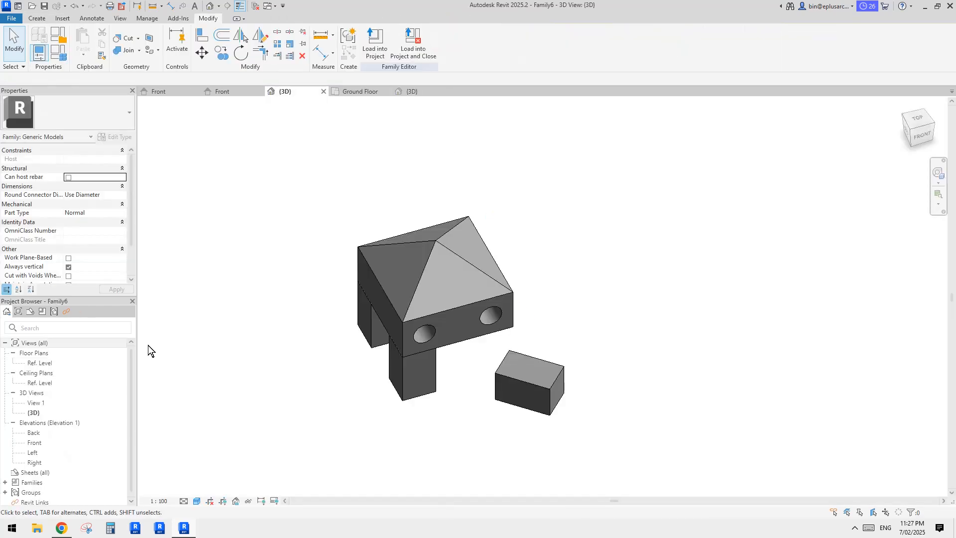
# - Open the family's Ref. Level plan and check the reference properties of its four reference planes
pyautogui.doubleClick(40, 363)
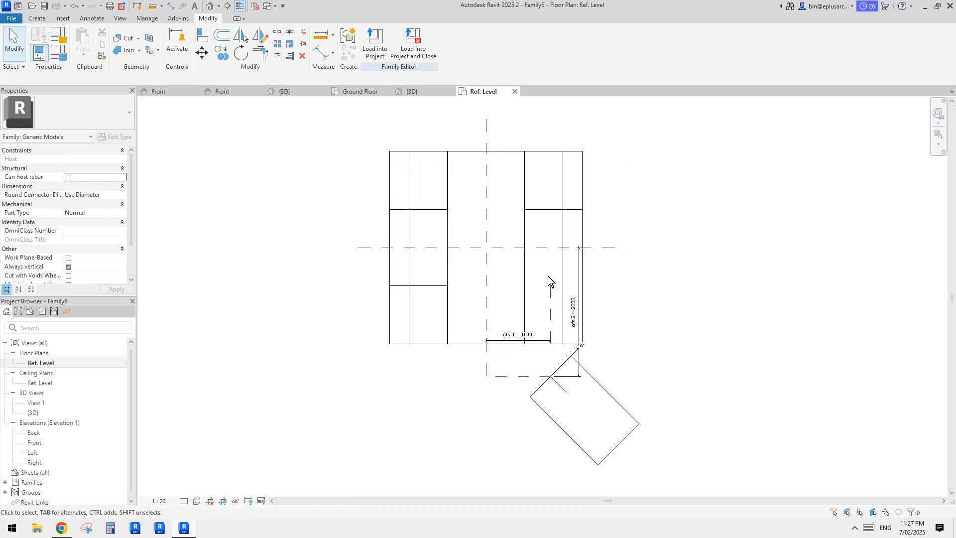
pyautogui.click(550, 299)
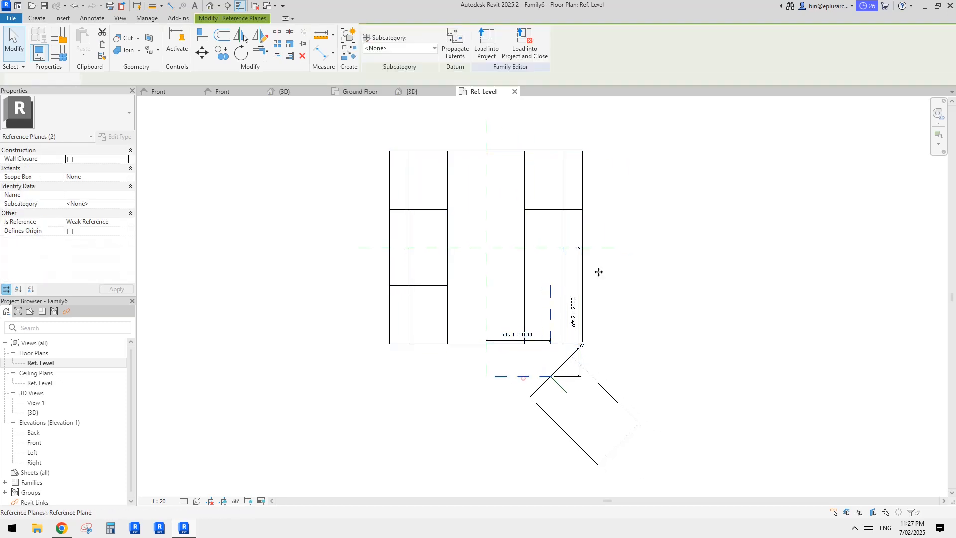
pyautogui.click(496, 276)
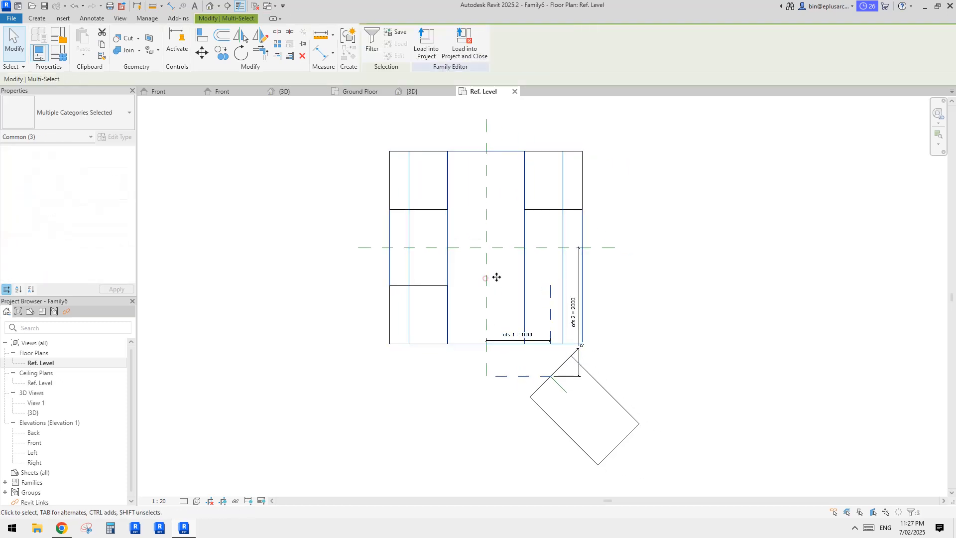
pyautogui.press('Escape')
pyautogui.click(525, 377)
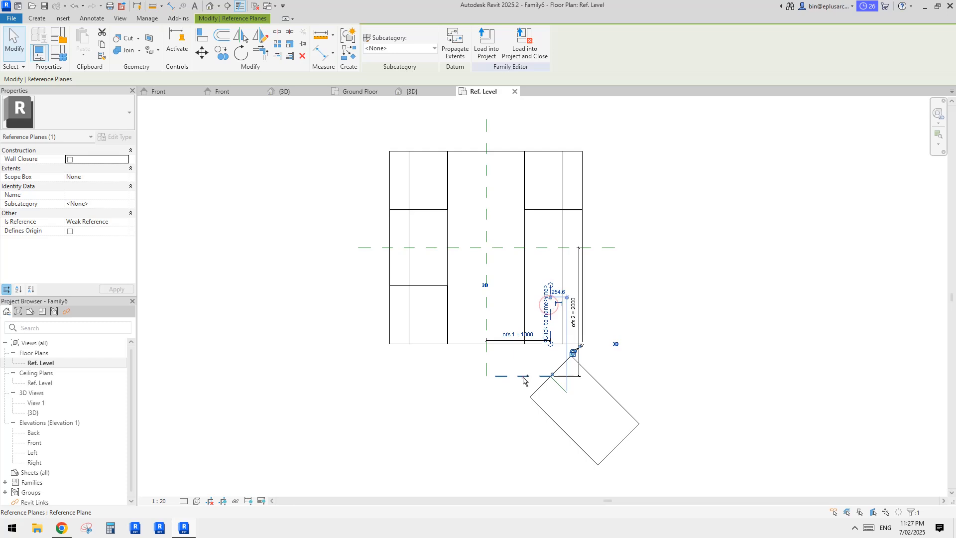
pyautogui.keyDown('ctrl'); pyautogui.click(523, 377); pyautogui.keyUp('ctrl')
pyautogui.keyDown('ctrl'); pyautogui.click(487, 369); pyautogui.keyUp('ctrl')
pyautogui.keyDown('ctrl'); pyautogui.click(605, 249); pyautogui.keyUp('ctrl')
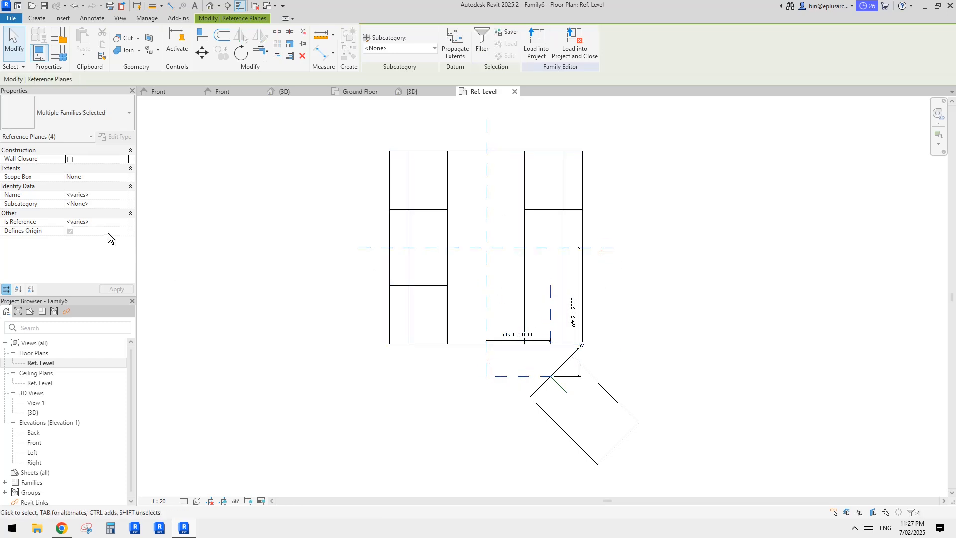
pyautogui.click(606, 357)
# - Set the two reference planes driven by ofs 1 and ofs 2 to Not a Reference
pyautogui.click(528, 377)
pyautogui.keyDown('ctrl'); pyautogui.click(548, 304); pyautogui.keyUp('ctrl')
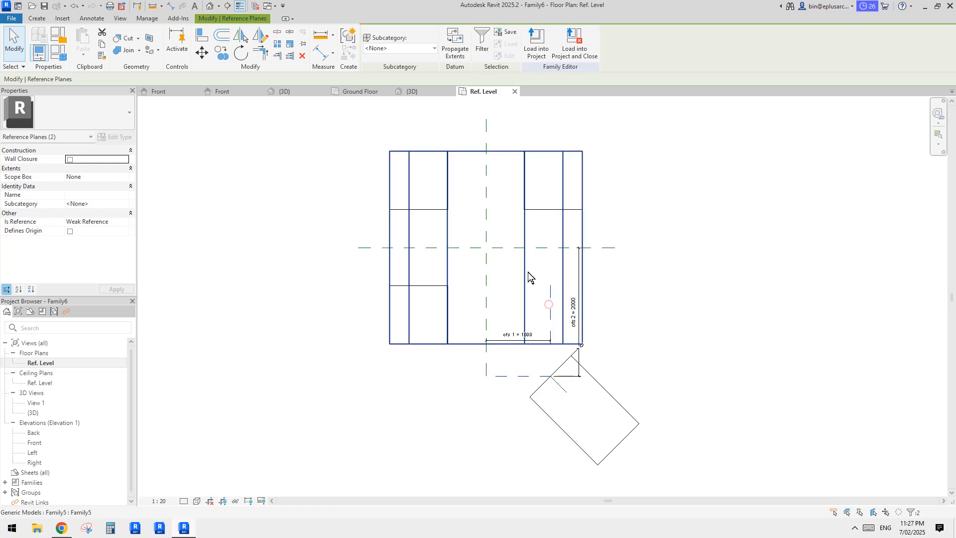
pyautogui.click(118, 223)
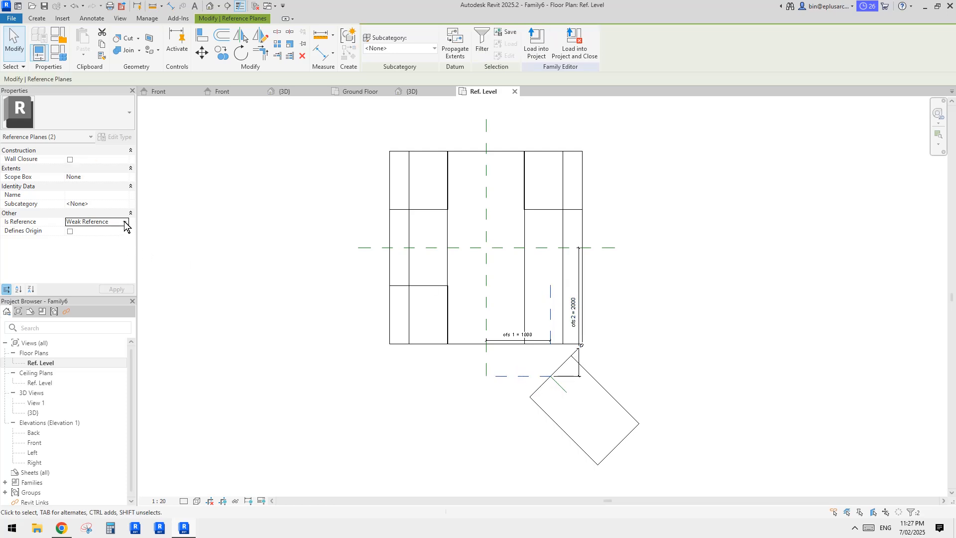
pyautogui.click(124, 221)
pyautogui.scroll(1, 87, 239)
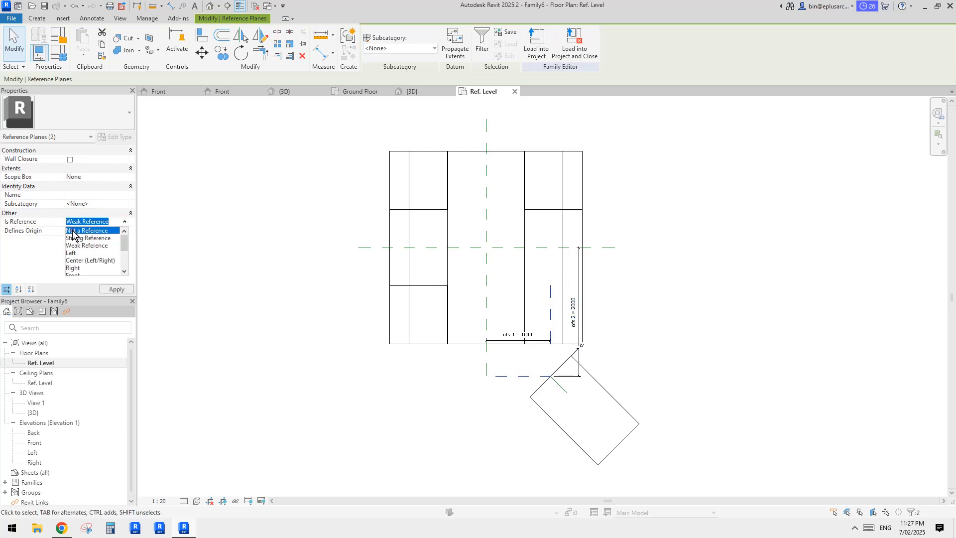
pyautogui.click(75, 231)
pyautogui.moveTo(710, 333); pyautogui.dragTo(710, 335, button='middle')
pyautogui.press('Escape')
pyautogui.scroll(-1, 606, 323)
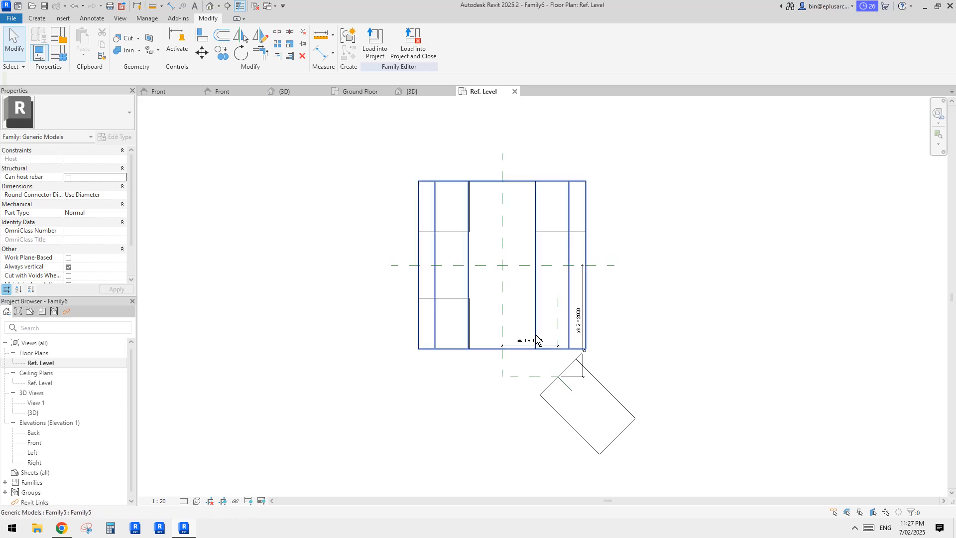
pyautogui.moveTo(518, 293); pyautogui.dragTo(518, 297, button='middle')
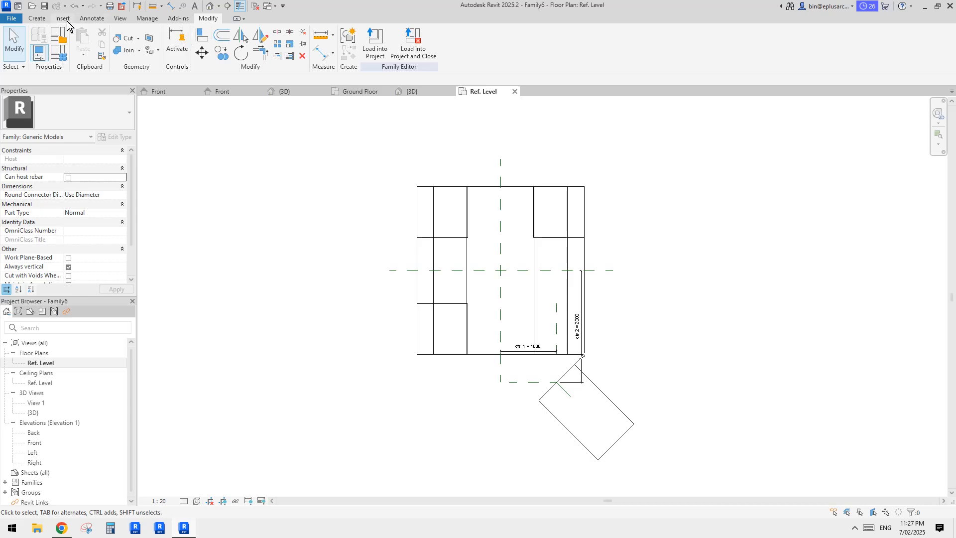
# - Regroup the h1 parameter under Other in the family types
pyautogui.click(61, 52)
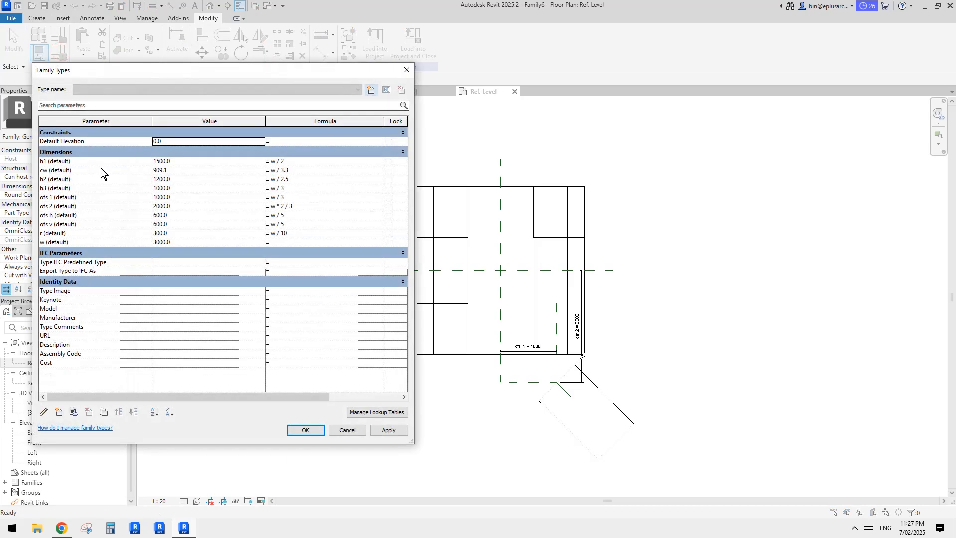
pyautogui.moveTo(87, 73); pyautogui.dragTo(129, 81)
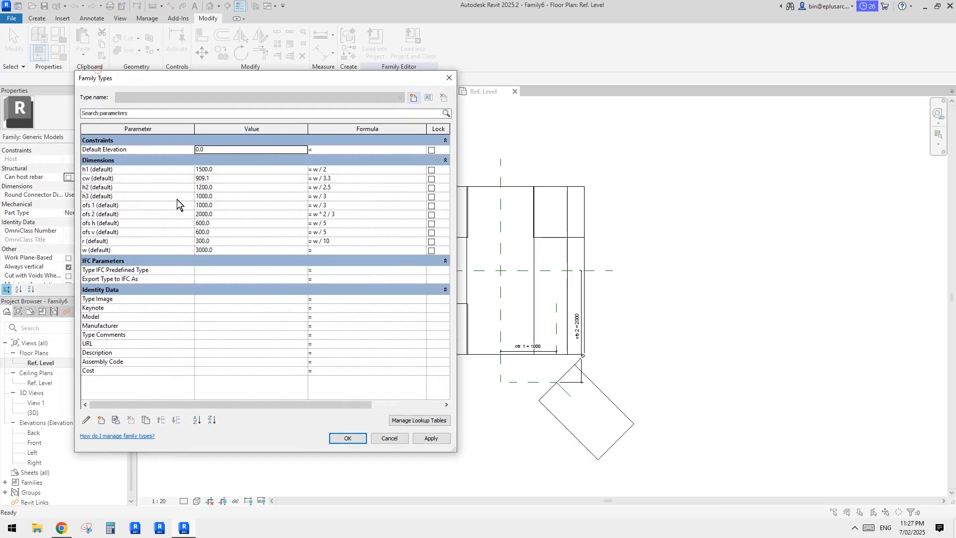
pyautogui.click(137, 170)
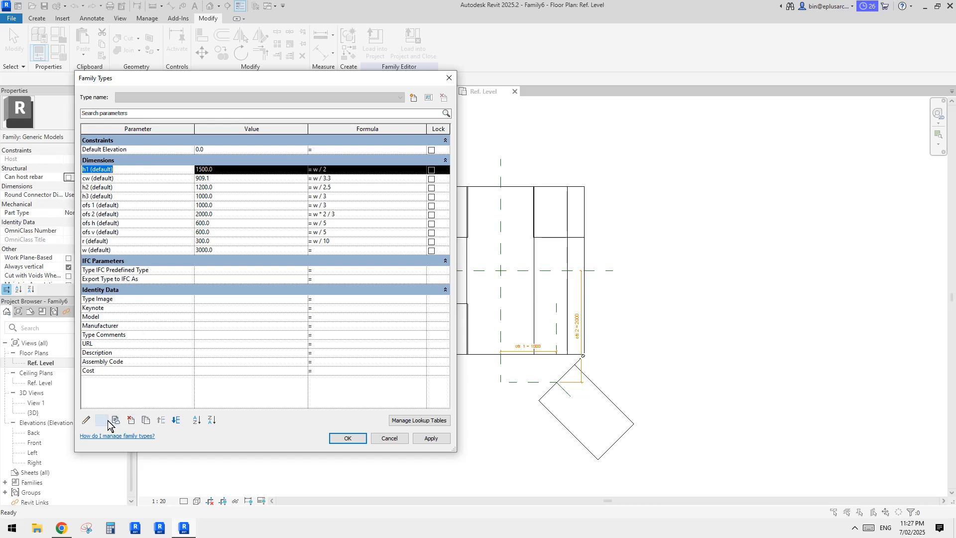
pyautogui.click(86, 419)
pyautogui.click(512, 325)
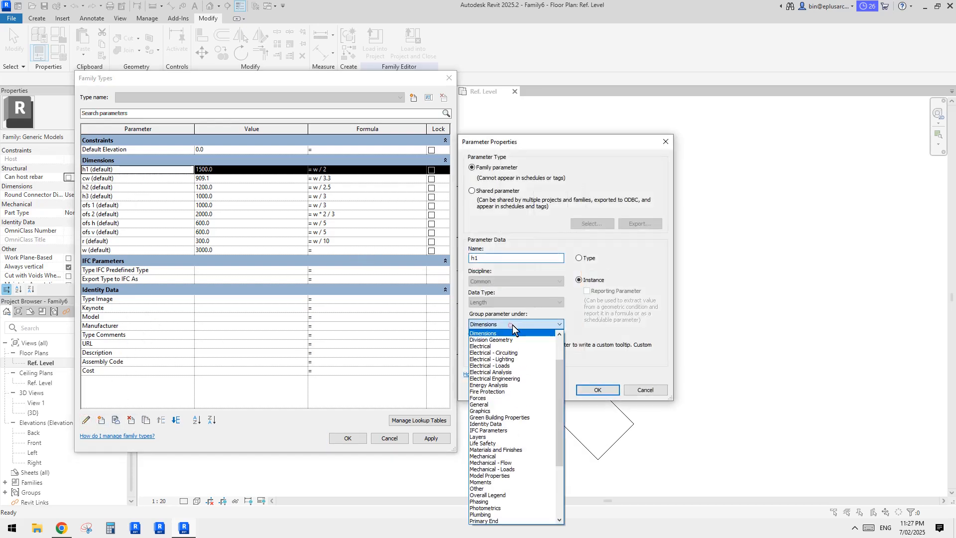
pyautogui.press('o')
pyautogui.click(612, 321)
pyautogui.click(597, 390)
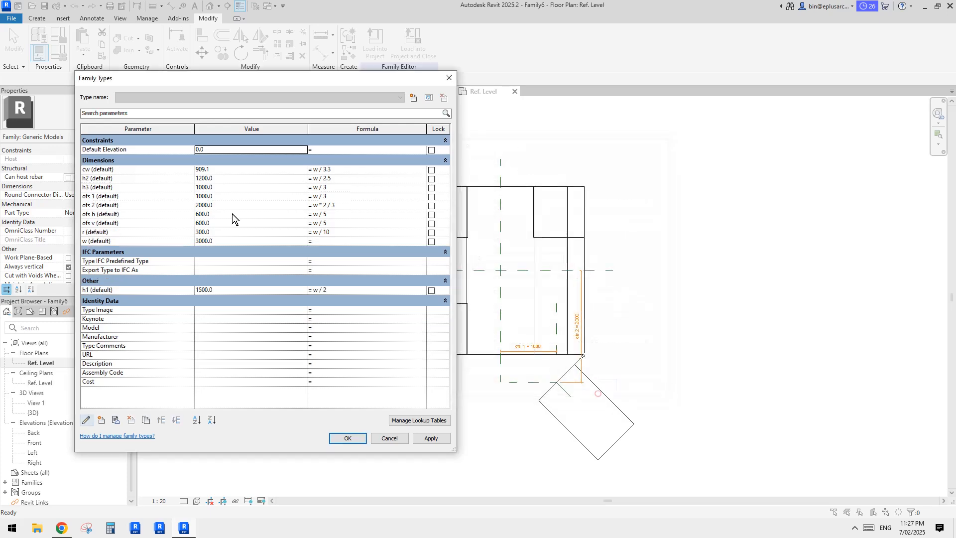
# - Regroup the cw parameter under Other in the family types
pyautogui.click(166, 169)
pyautogui.click(86, 419)
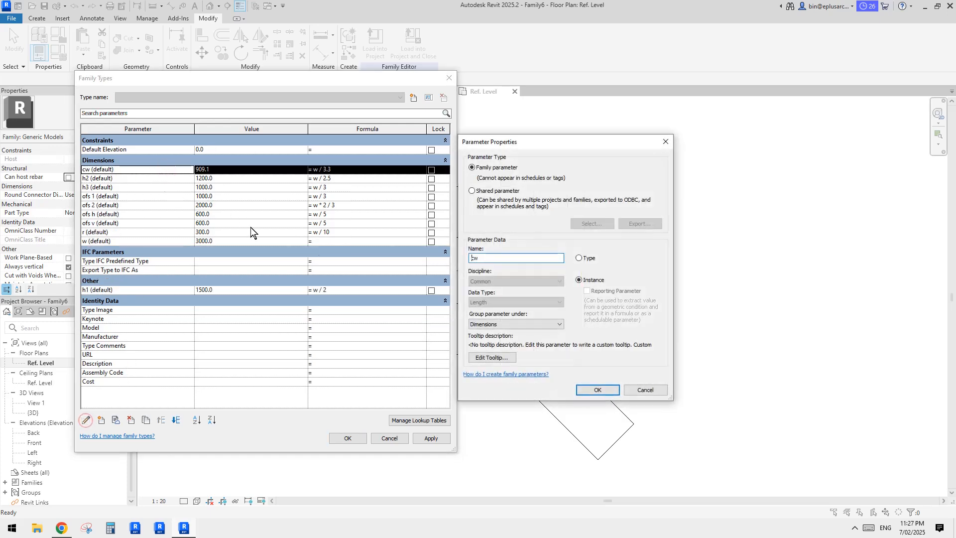
pyautogui.click(518, 321)
pyautogui.press('o')
pyautogui.click(605, 301)
pyautogui.click(599, 388)
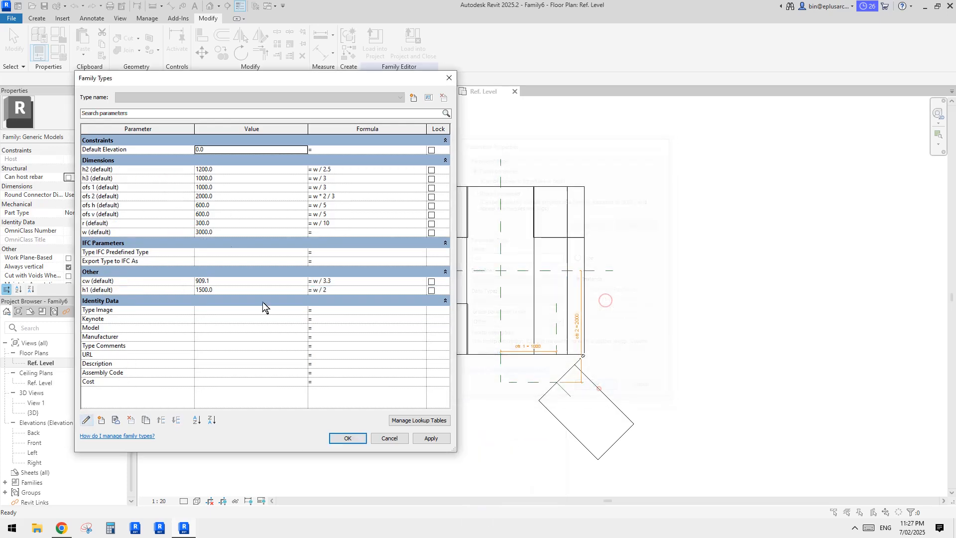
# - Move the h2 parameter from the Dimensions group to Other
pyautogui.click(133, 170)
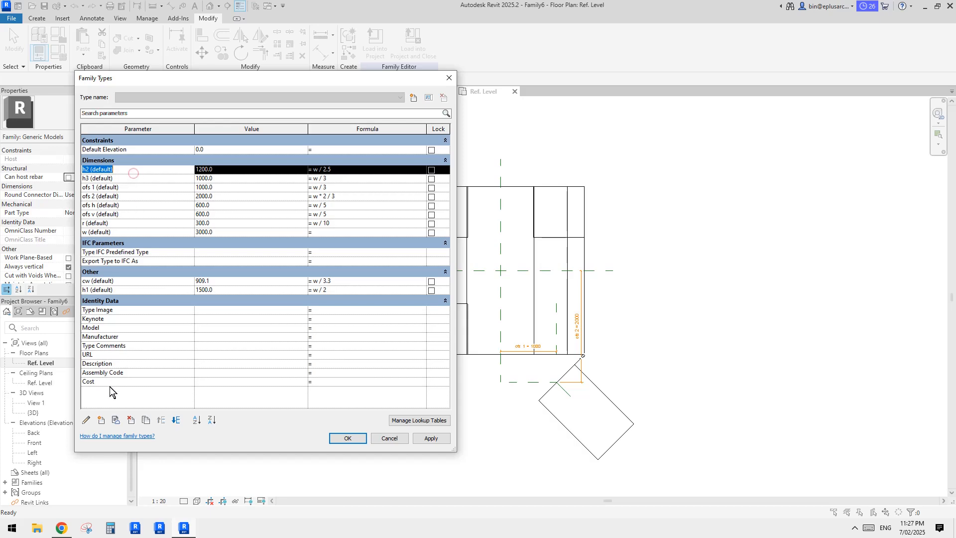
pyautogui.click(86, 420)
pyautogui.click(545, 322)
pyautogui.press('o')
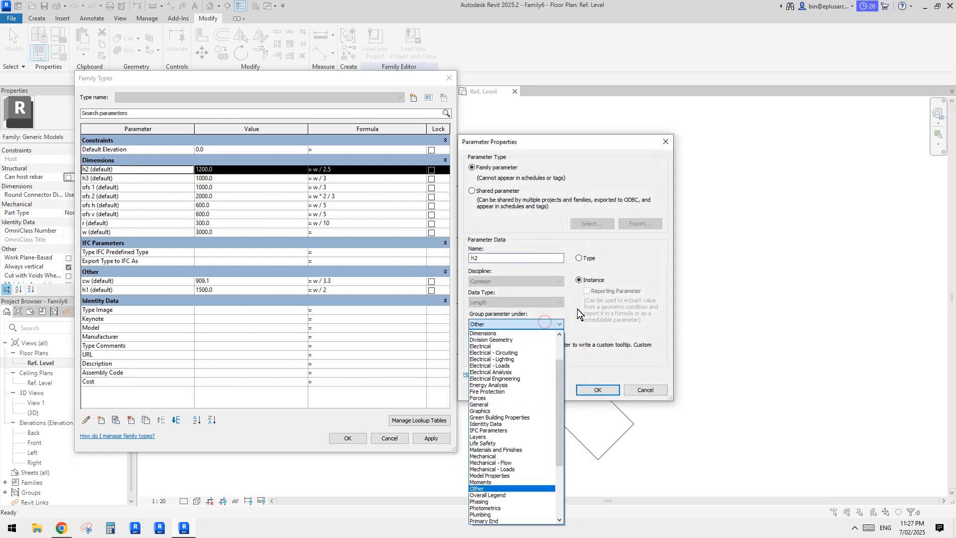
pyautogui.click(577, 308)
pyautogui.click(599, 389)
# - Move the h3 parameter from the Dimensions group to Other
pyautogui.click(152, 169)
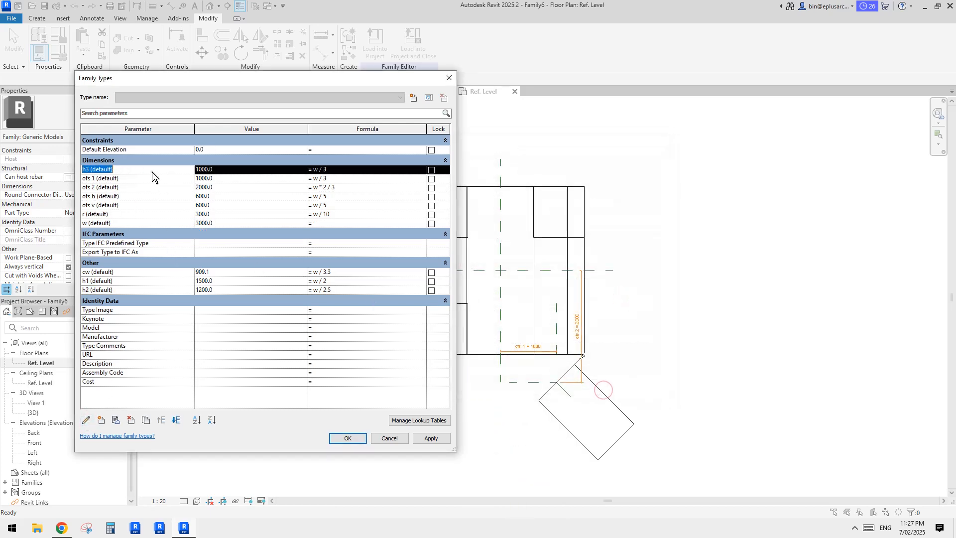
pyautogui.click(88, 421)
pyautogui.click(546, 323)
pyautogui.press('o')
pyautogui.click(622, 310)
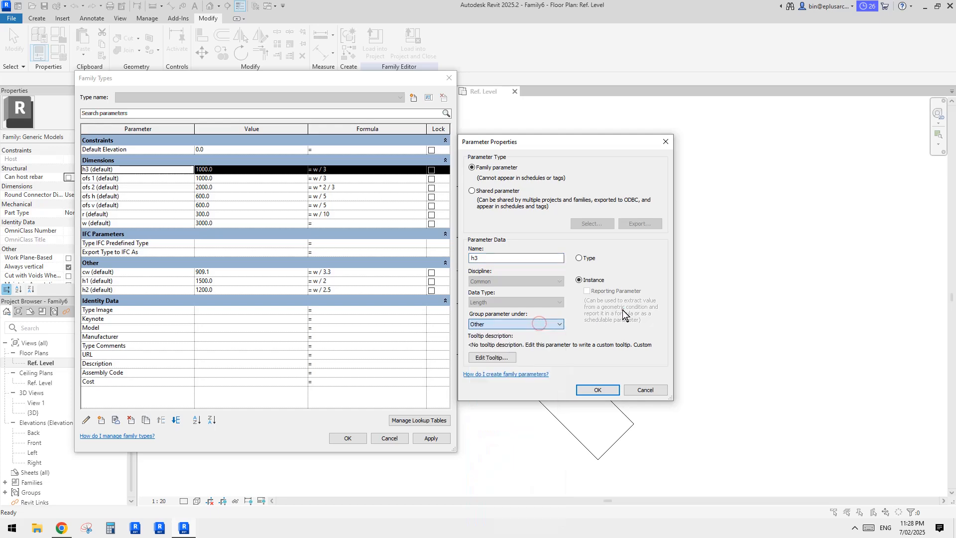
pyautogui.click(600, 388)
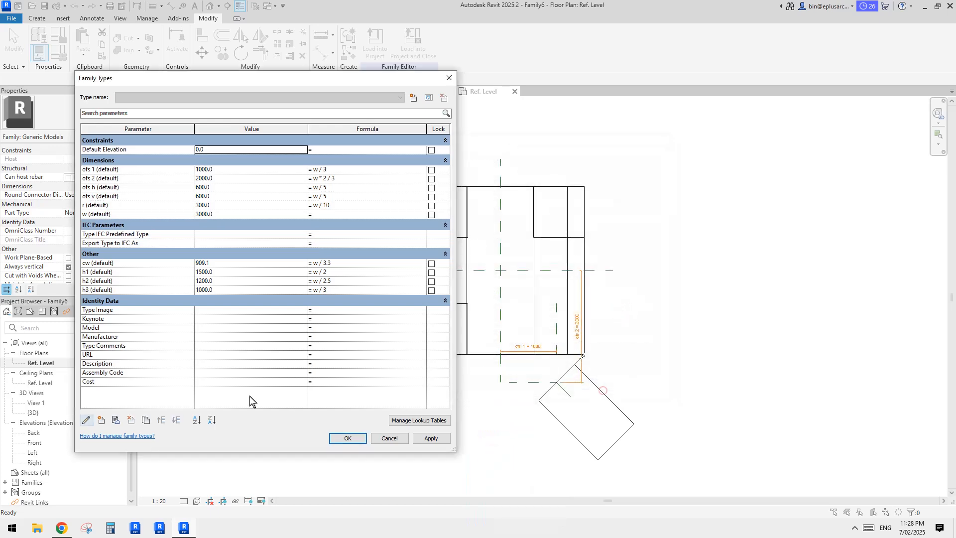
# - Regroup the ofs 1 parameter under Other
pyautogui.click(150, 170)
pyautogui.click(89, 420)
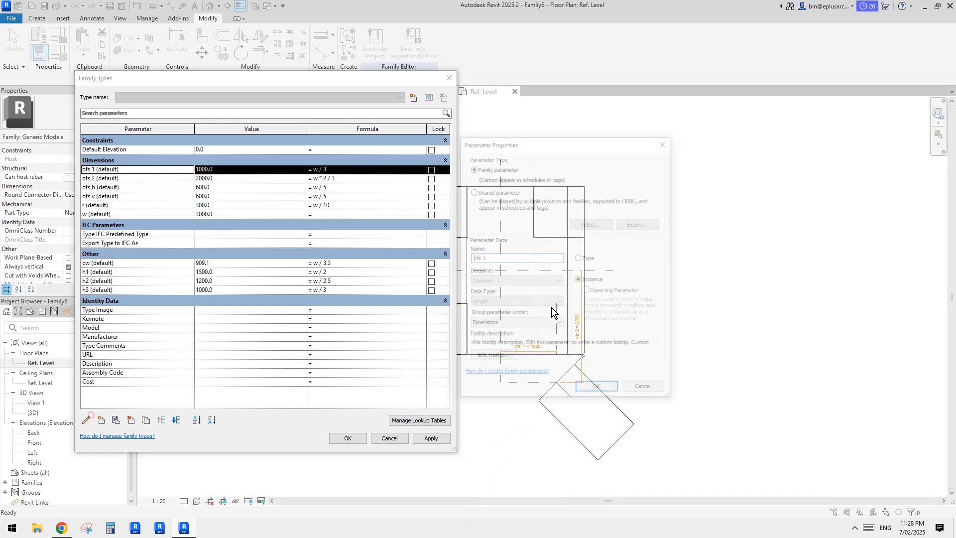
pyautogui.click(541, 323)
pyautogui.press('o')
pyautogui.click(638, 306)
pyautogui.click(597, 389)
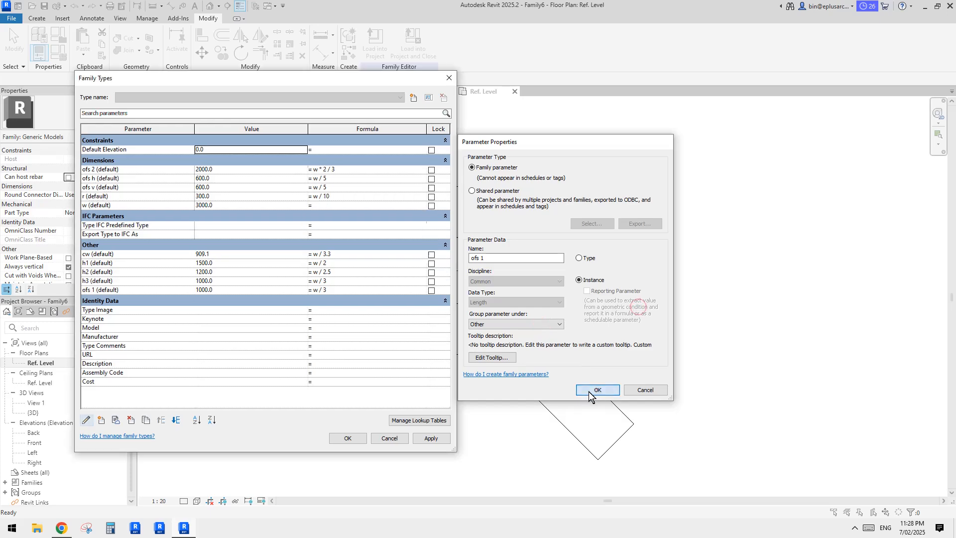
# - Regroup the ofs 2 parameter under Other
pyautogui.click(140, 170)
pyautogui.click(86, 420)
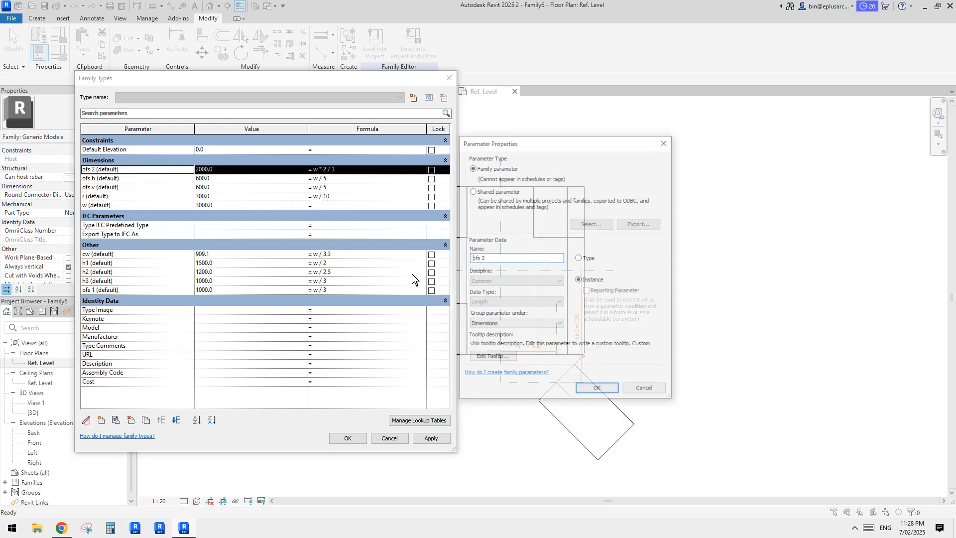
pyautogui.click(552, 324)
pyautogui.press('o')
pyautogui.click(552, 324)
pyautogui.click(597, 393)
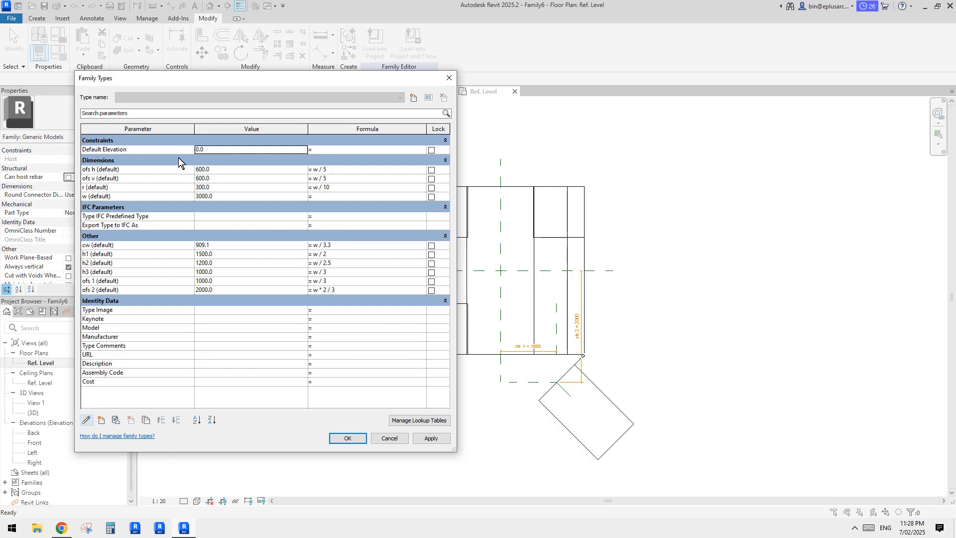
# - Regroup the ofs h parameter under Other
pyautogui.click(150, 170)
pyautogui.click(85, 419)
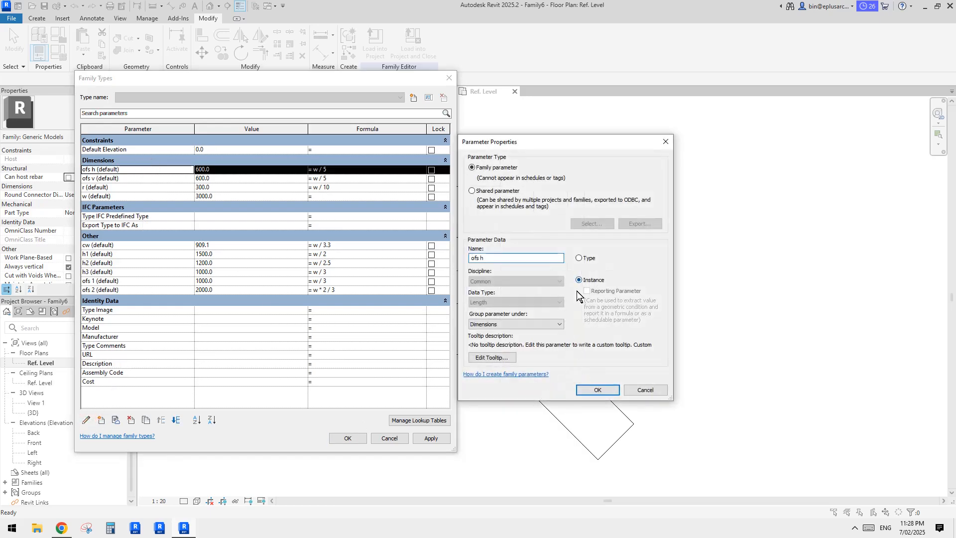
pyautogui.click(551, 324)
pyautogui.press('o')
pyautogui.press('Return')
pyautogui.click(599, 388)
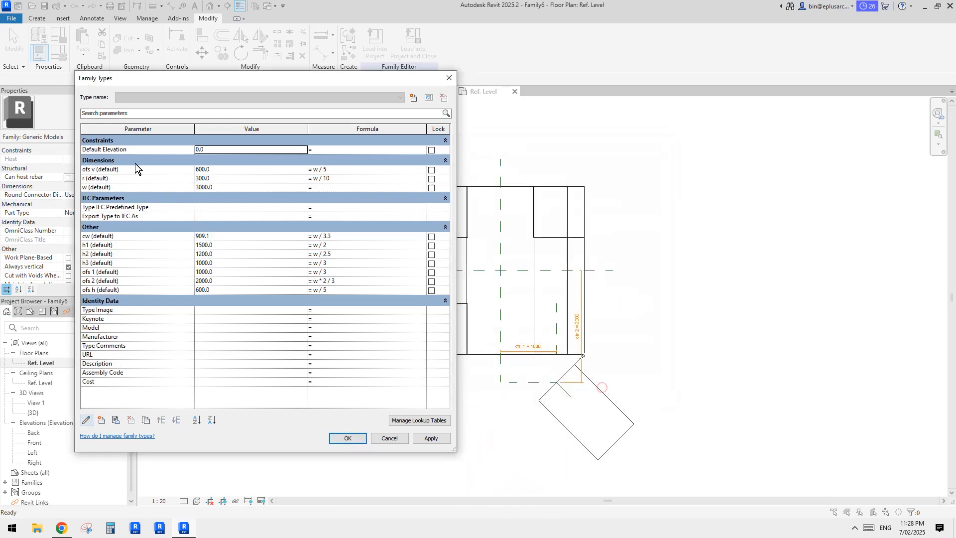
# - Regroup the ofs v parameter under Other
pyautogui.click(132, 168)
pyautogui.click(85, 419)
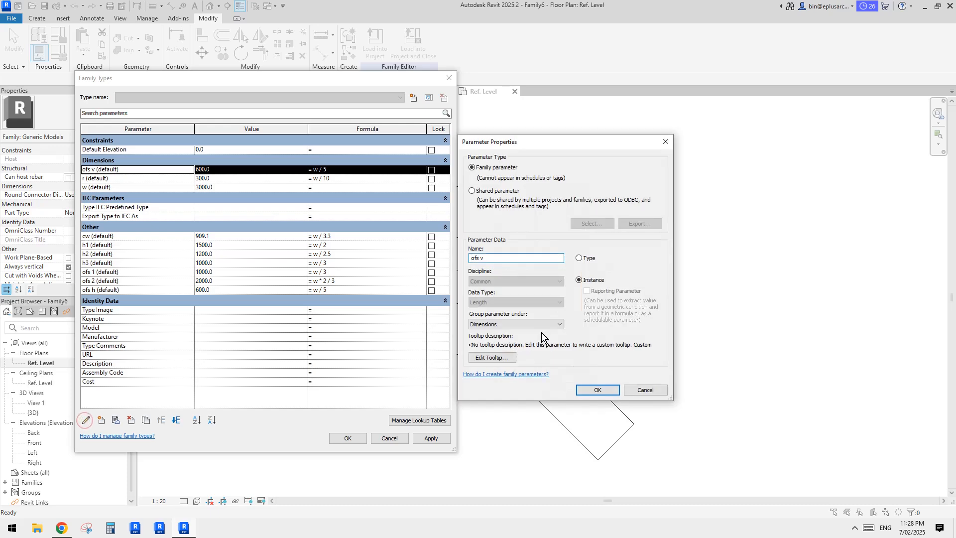
pyautogui.click(551, 324)
pyautogui.press('o')
pyautogui.press('Return')
pyautogui.click(598, 388)
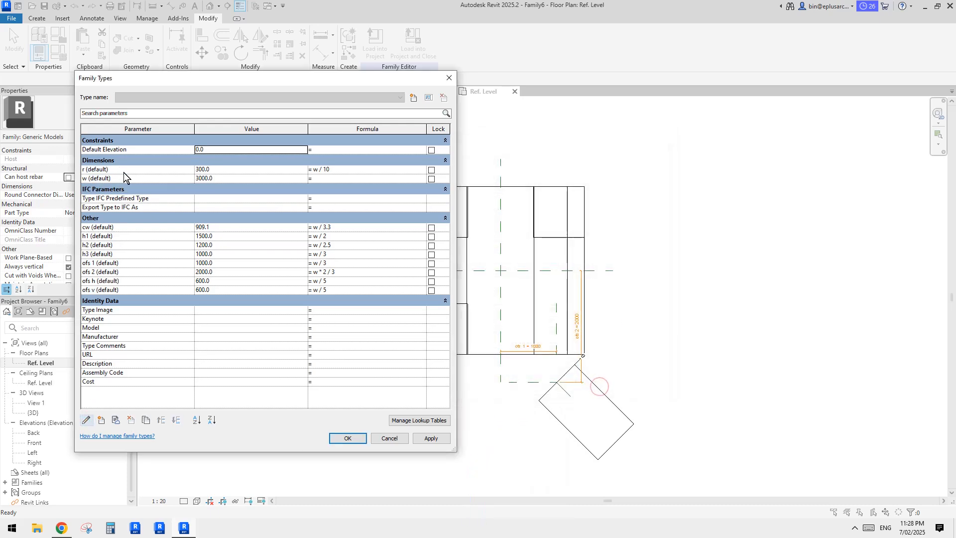
# - Regroup the r parameter under Other, leaving only w under Dimensions, and accept the family type changes
pyautogui.click(123, 171)
pyautogui.click(86, 420)
pyautogui.click(526, 324)
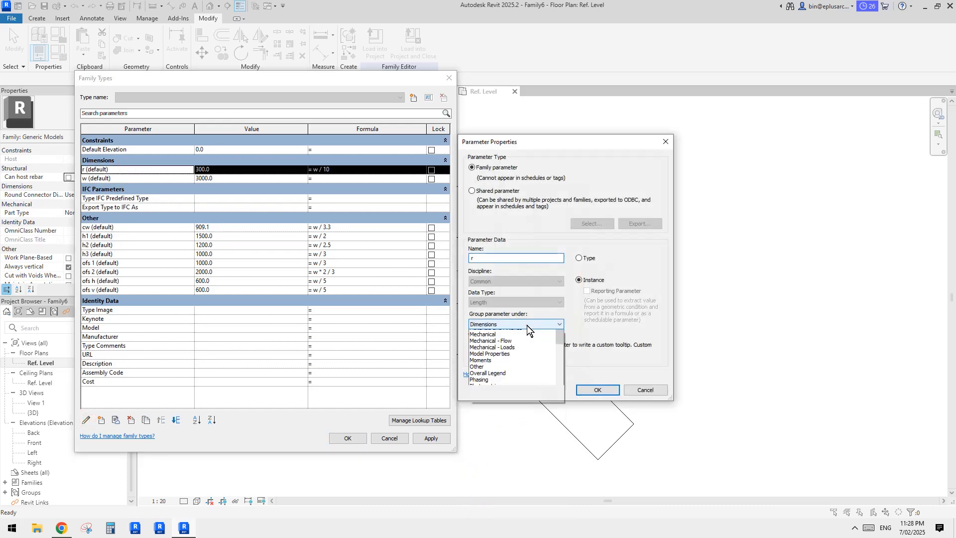
pyautogui.press('o')
pyautogui.press('Return')
pyautogui.click(597, 389)
pyautogui.click(347, 438)
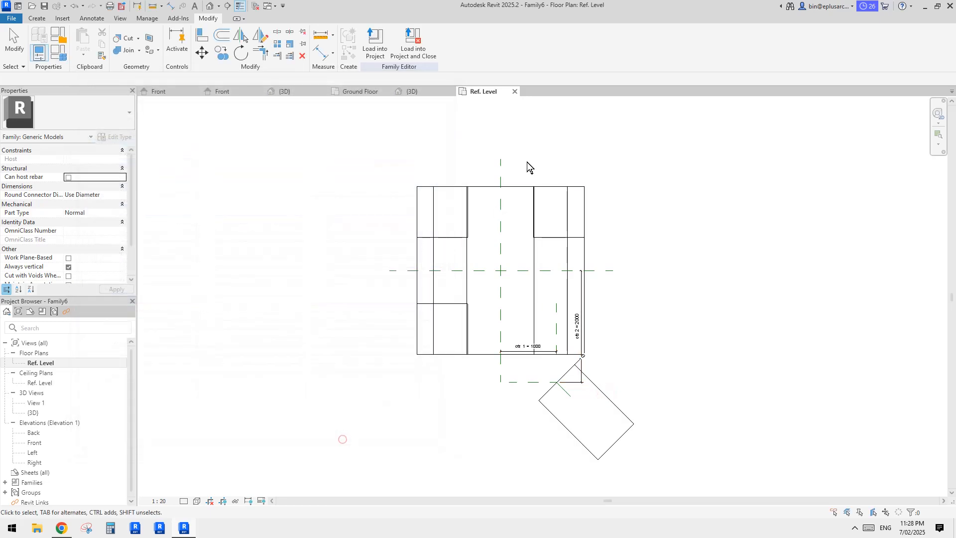
# - Load the family into Project1, overwriting the existing version
pyautogui.click(375, 44)
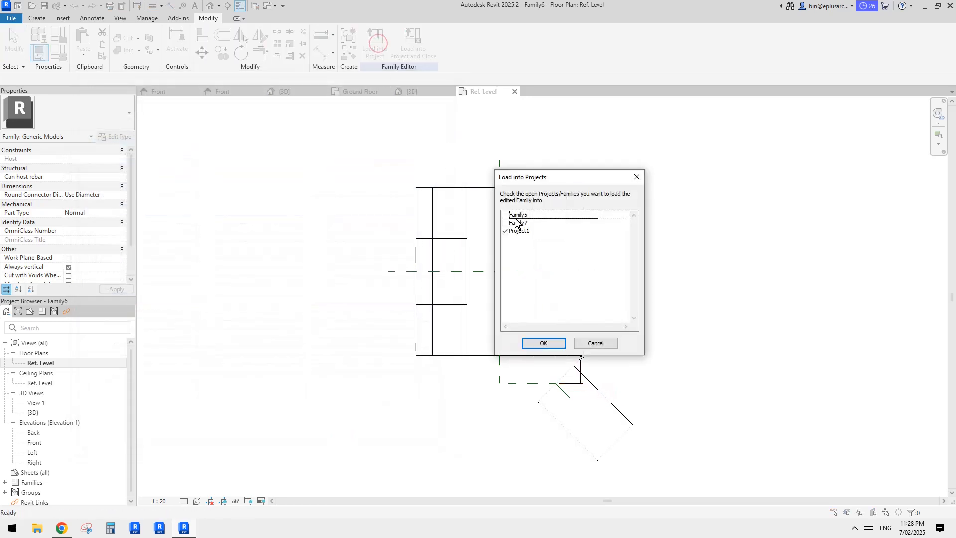
pyautogui.click(543, 343)
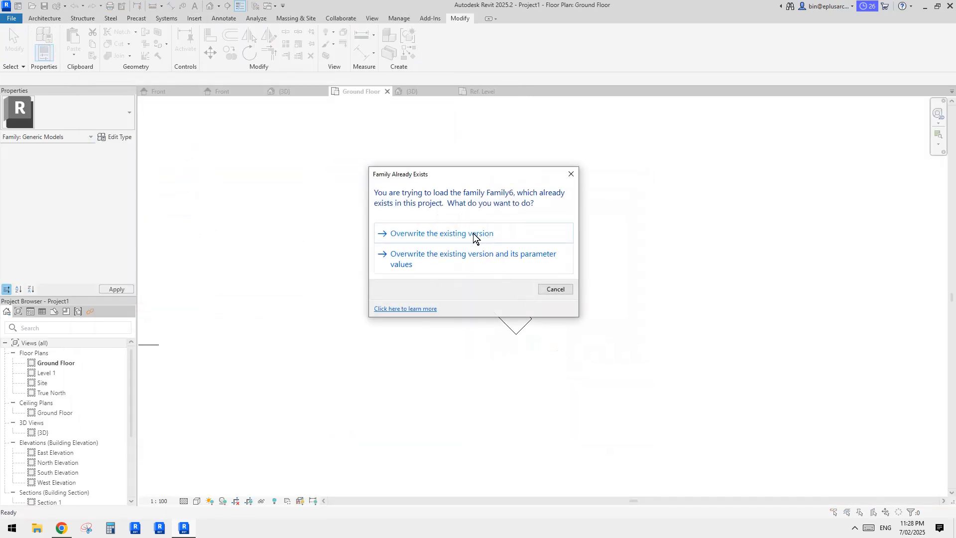
pyautogui.click(476, 238)
# - Try stretching the placed family with its vertical shape handle in the Ground Floor plan, and undo the resize
pyautogui.click(509, 234)
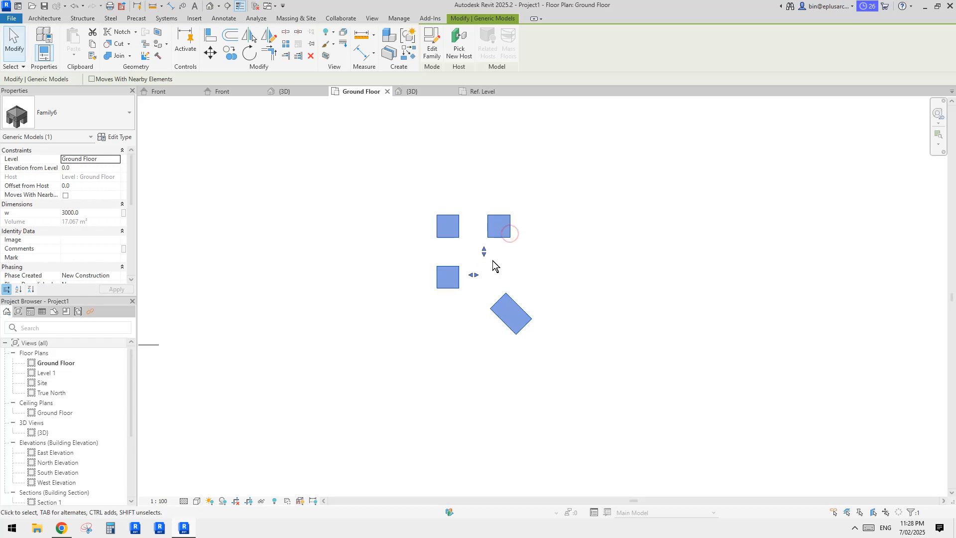
pyautogui.moveTo(485, 252); pyautogui.dragTo(494, 250)
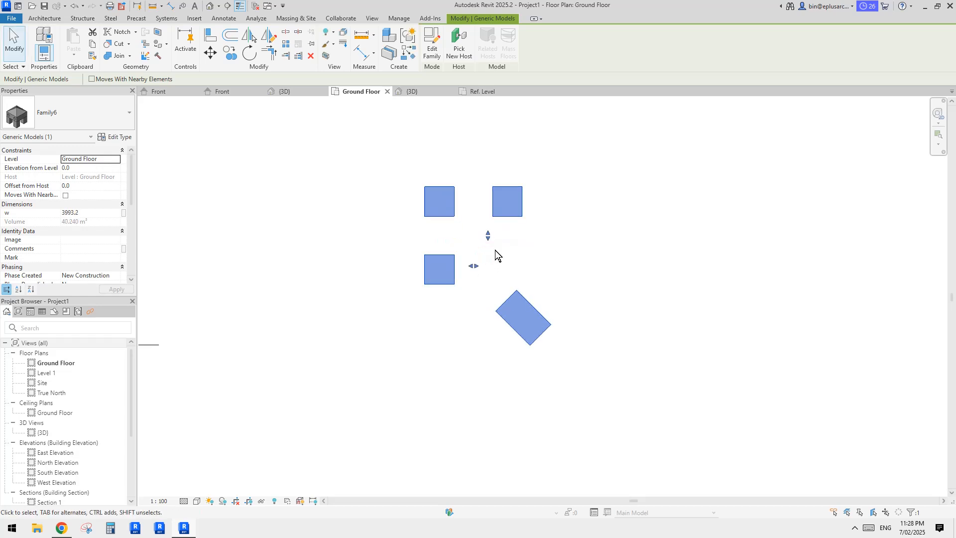
pyautogui.hotkey('ctrl', 'z')
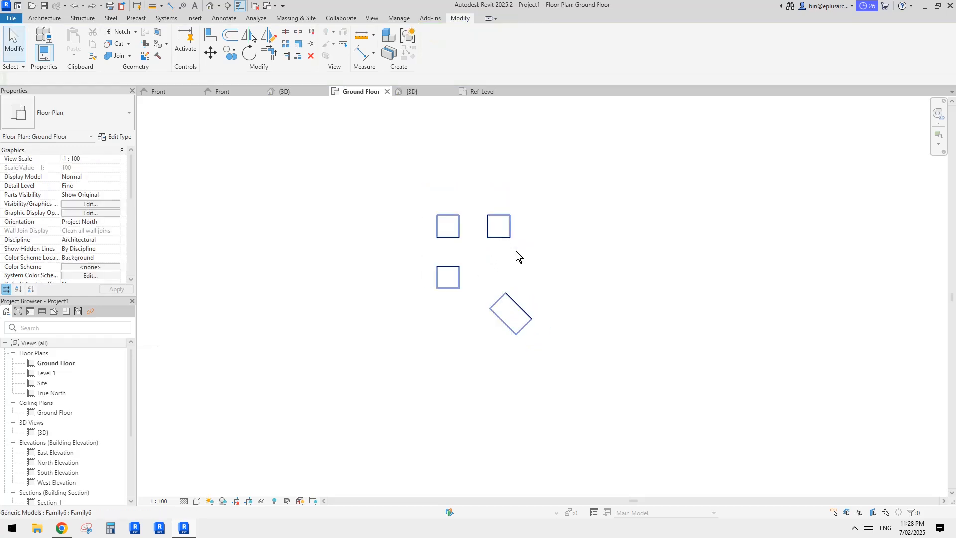
# - Reopen the placed family for editing and check the reference setting of the ofs 1 reference plane
pyautogui.click(508, 241)
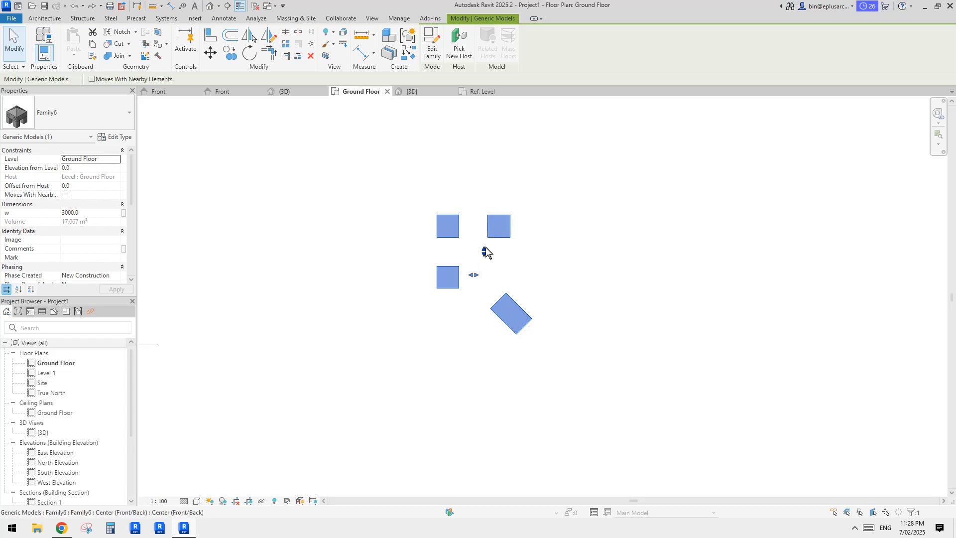
pyautogui.click(432, 48)
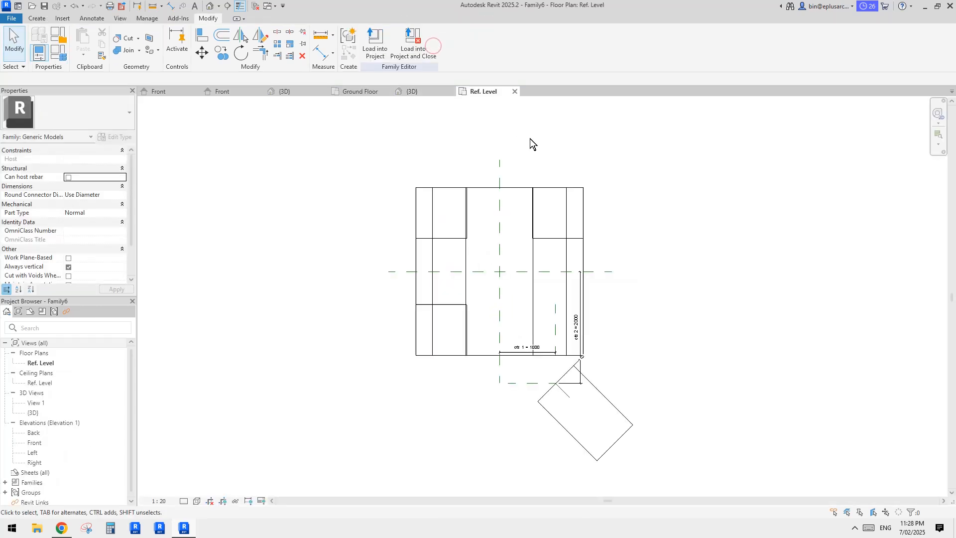
pyautogui.click(555, 316)
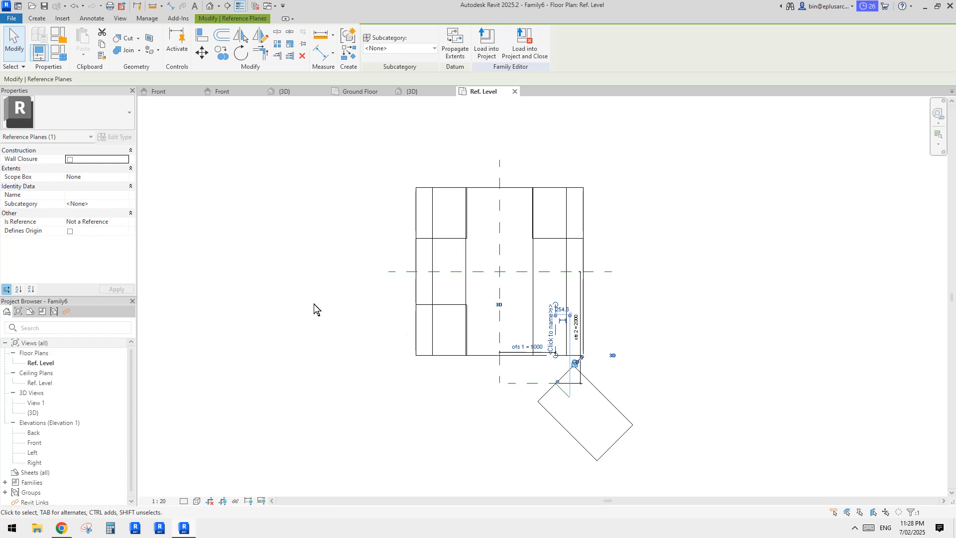
pyautogui.click(540, 375)
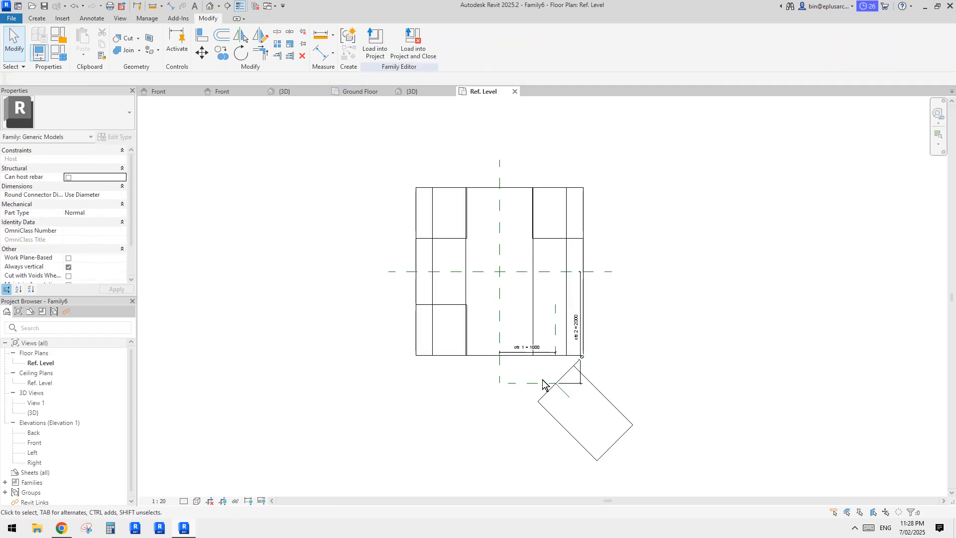
pyautogui.click(523, 354)
pyautogui.press('Escape')
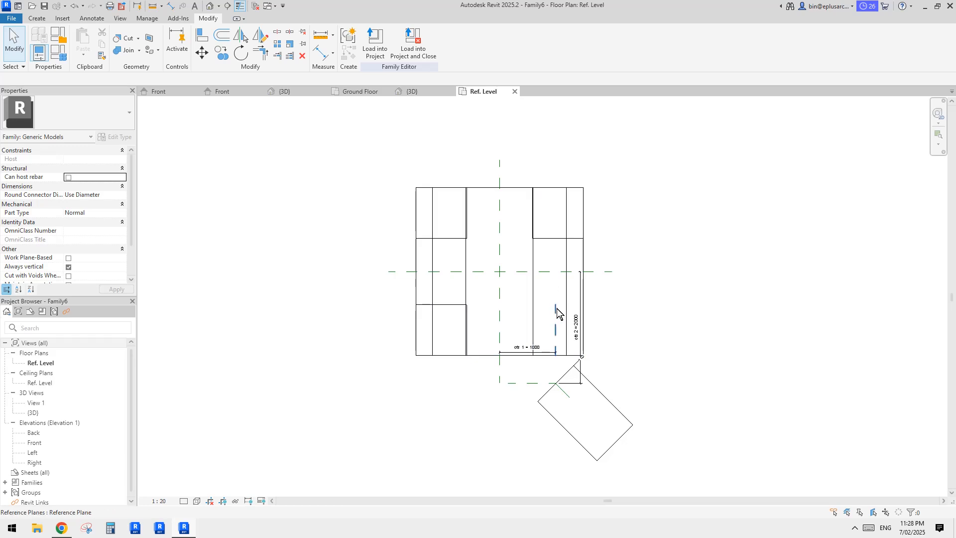
pyautogui.click(510, 272)
pyautogui.press('Escape')
# - Set the Center (Front/Back) and Center (Left/Right) reference planes to Not a Reference
pyautogui.click(595, 271)
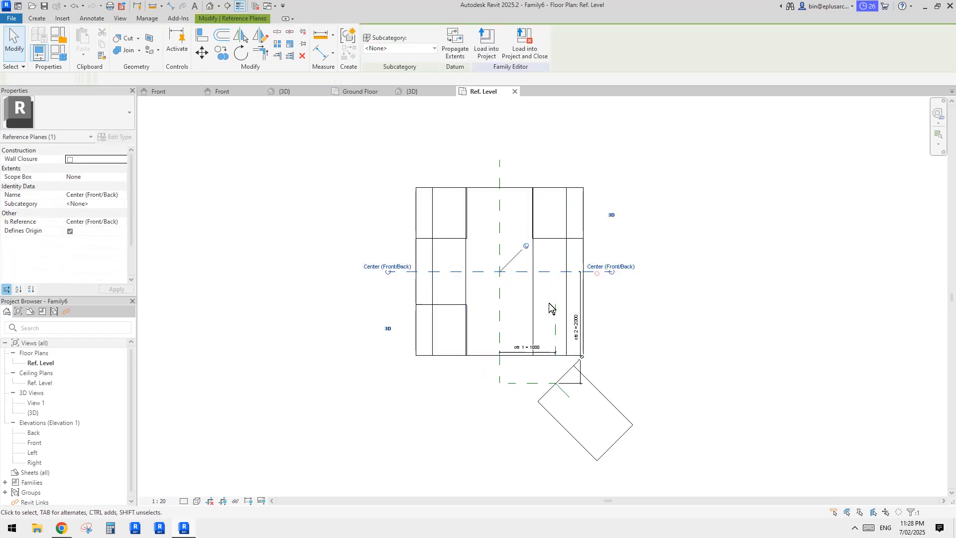
pyautogui.keyDown('ctrl'); pyautogui.click(499, 379); pyautogui.keyUp('ctrl')
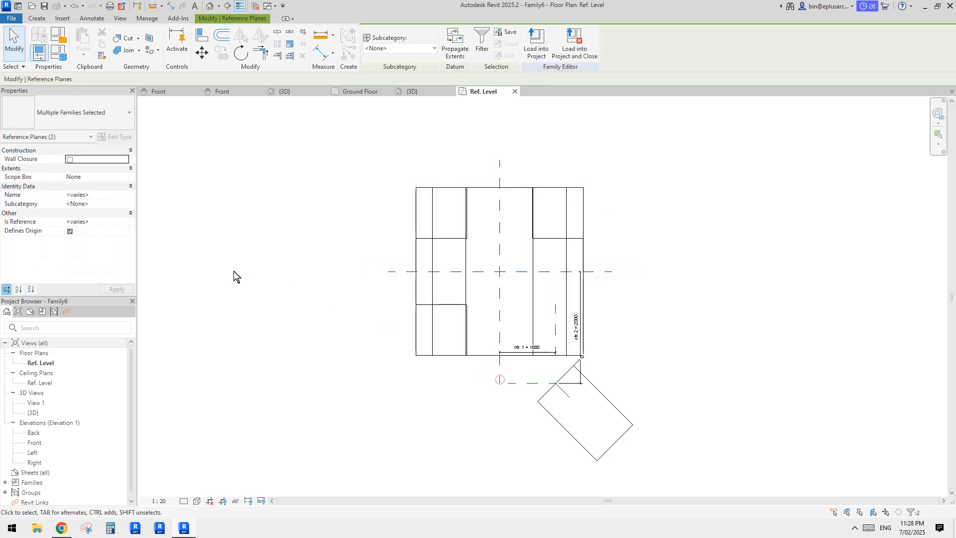
pyautogui.click(125, 222)
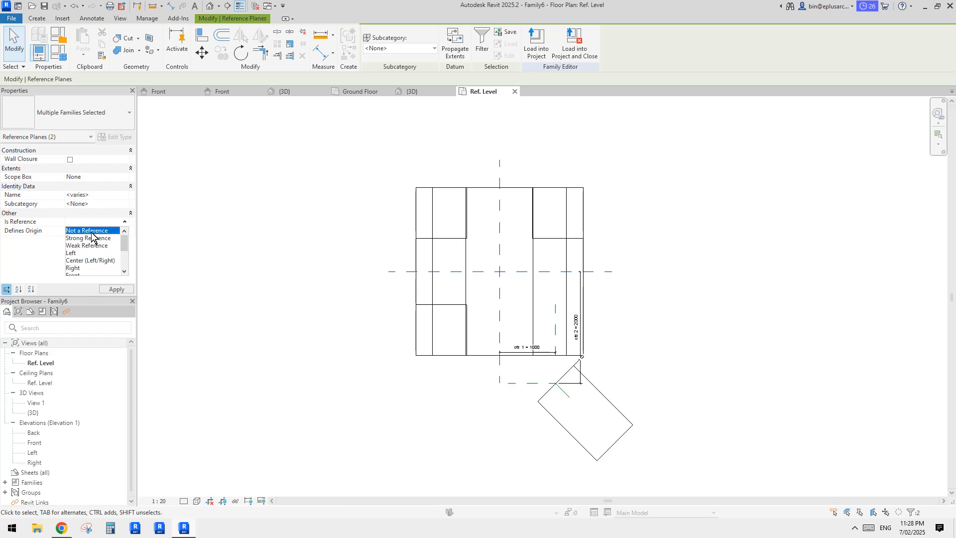
pyautogui.click(91, 232)
# - Reload the family with its changed center planes into Project1, overwriting the existing version
pyautogui.click(536, 47)
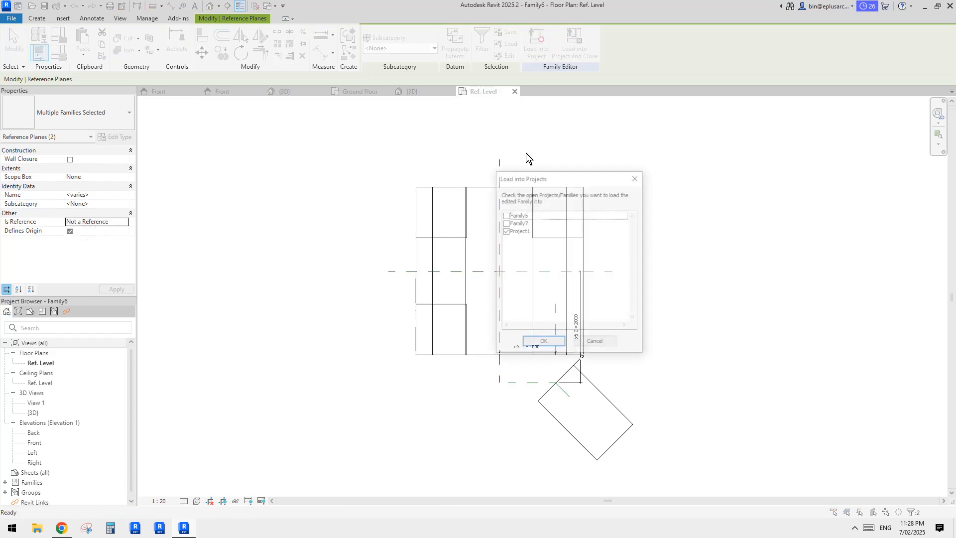
pyautogui.click(543, 340)
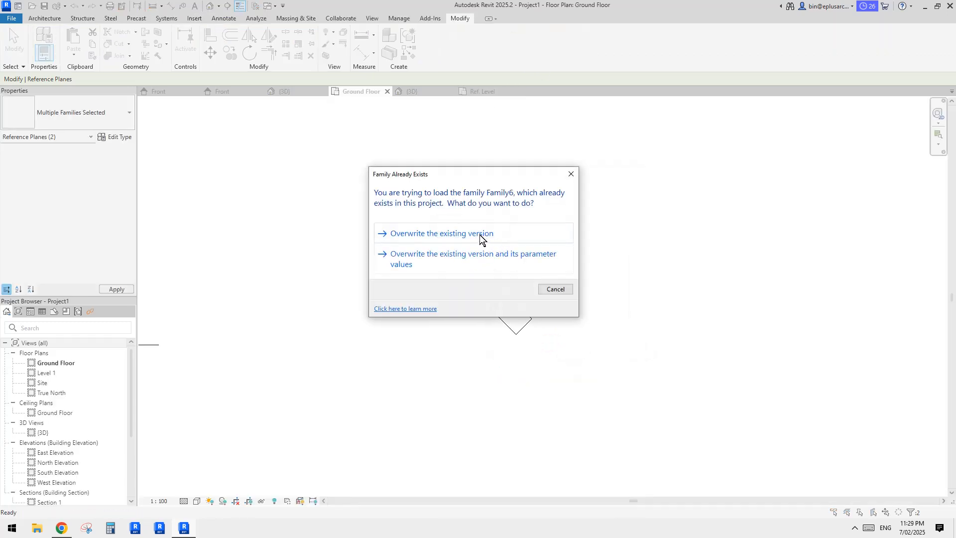
pyautogui.click(481, 235)
pyautogui.click(591, 248)
# - Select the placed family in the Ground Floor plan and check it for shape handles
pyautogui.click(501, 237)
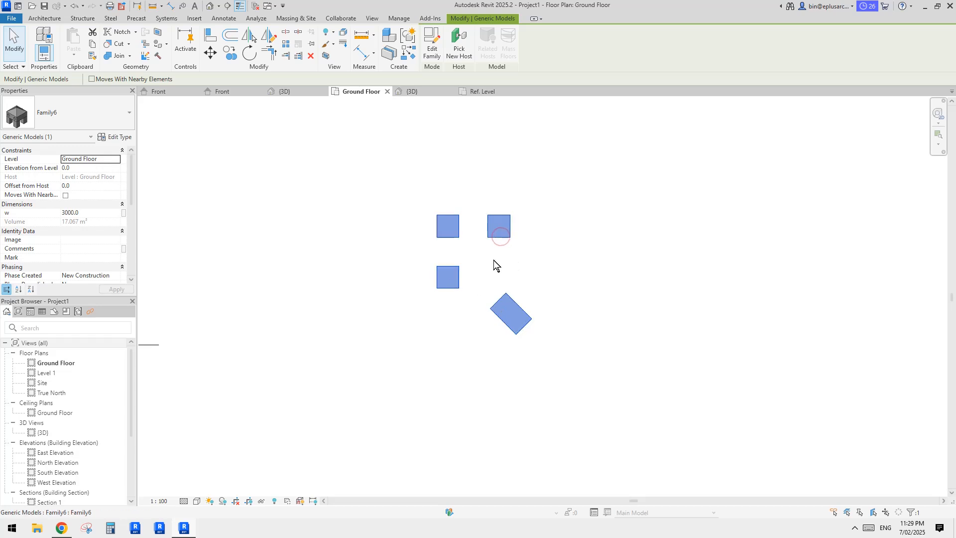
pyautogui.scroll(1, 474, 264)
pyautogui.scroll(1, 495, 263)
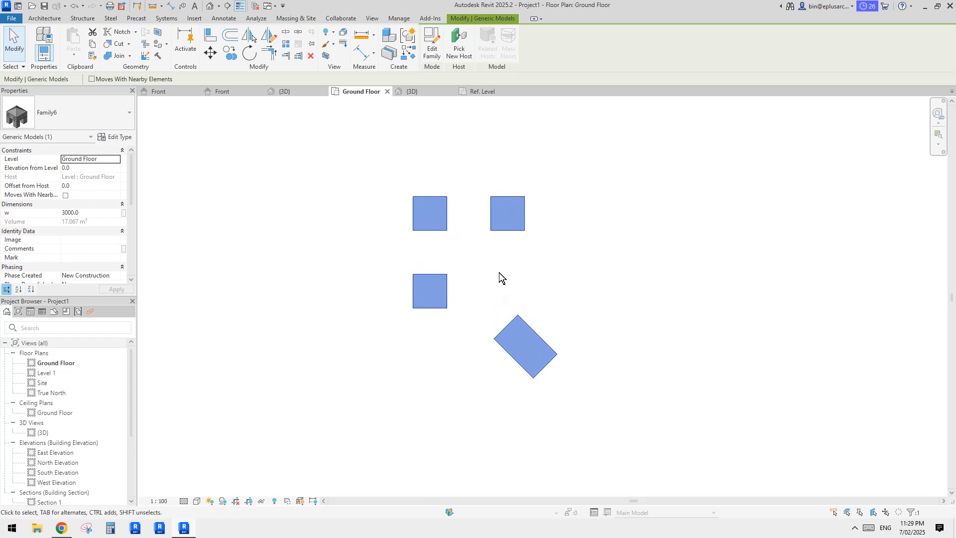
pyautogui.click(500, 270)
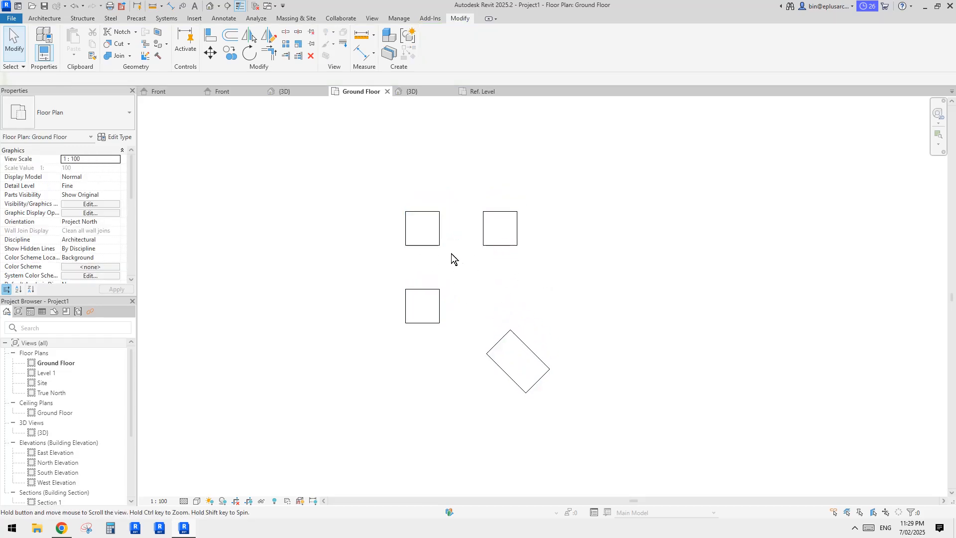
# - Set the w dimension of the family instance placed in the Ground Floor plan to 1500
pyautogui.scroll(-1, 477, 266)
pyautogui.click(450, 299)
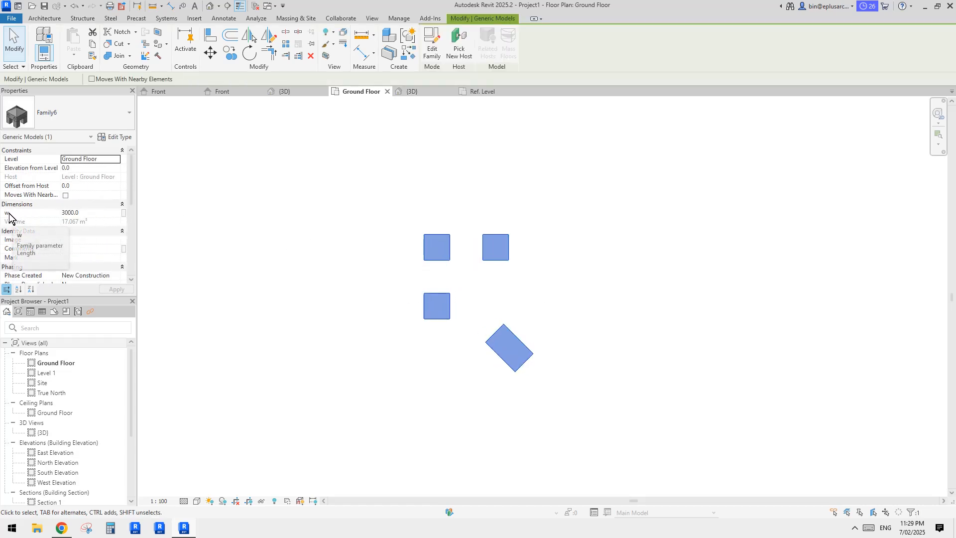
pyautogui.write('150')
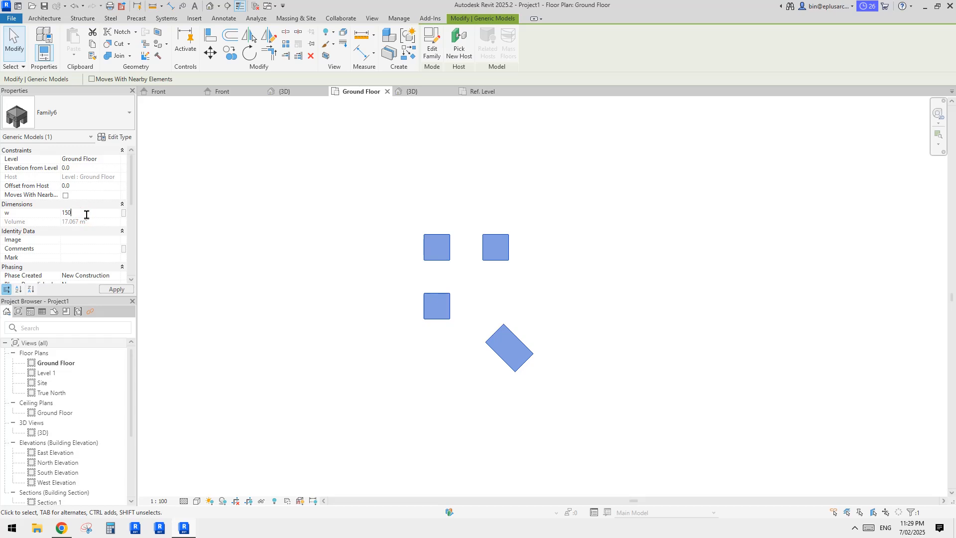
pyautogui.write('0')
pyautogui.press('Return')
pyautogui.click(209, 207)
pyautogui.click(482, 279)
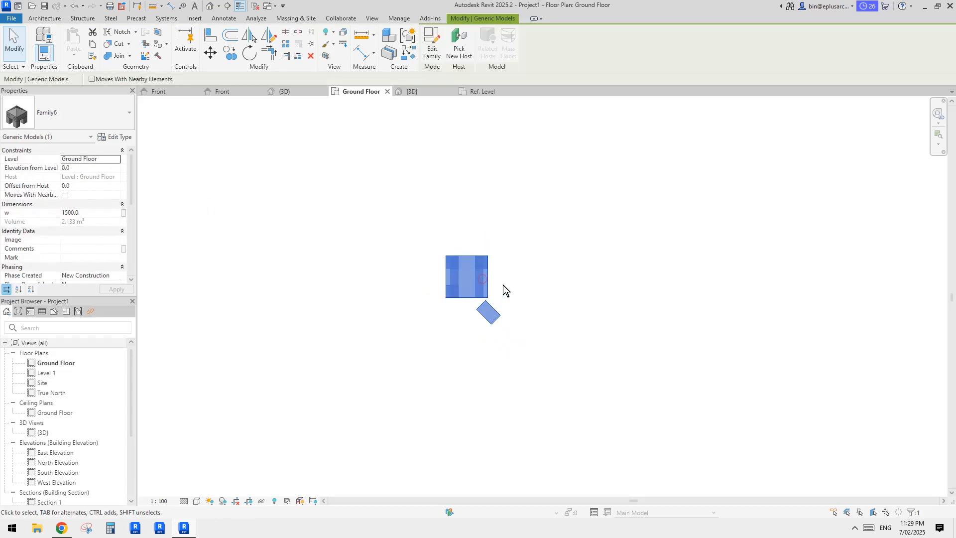
pyautogui.click(503, 285)
# - Open the default 3D view and set the placed family instance's w dimension to 3000
pyautogui.click(209, 7)
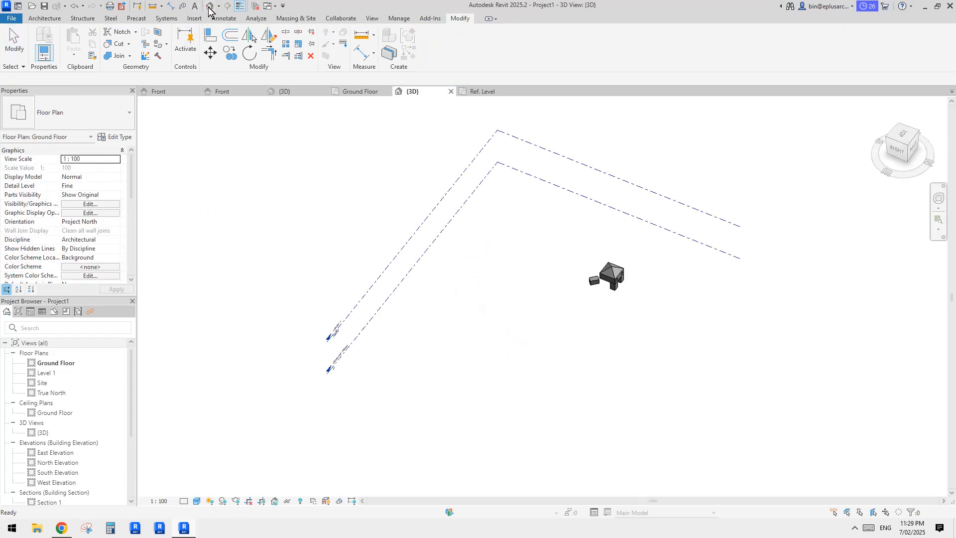
pyautogui.scroll(2, 591, 295)
pyautogui.click(610, 275)
pyautogui.keyDown('shift'); pyautogui.moveTo(609, 276); pyautogui.dragTo(621, 310, button='middle'); pyautogui.keyUp('shift')
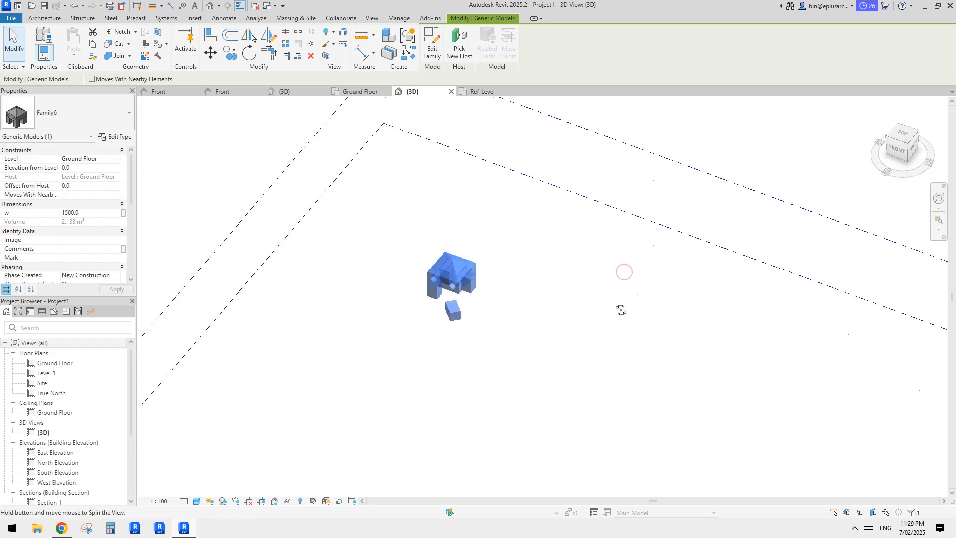
pyautogui.scroll(4, 476, 294)
pyautogui.keyDown('shift'); pyautogui.moveTo(460, 314); pyautogui.dragTo(479, 296, button='middle'); pyautogui.keyUp('shift')
pyautogui.click(396, 280)
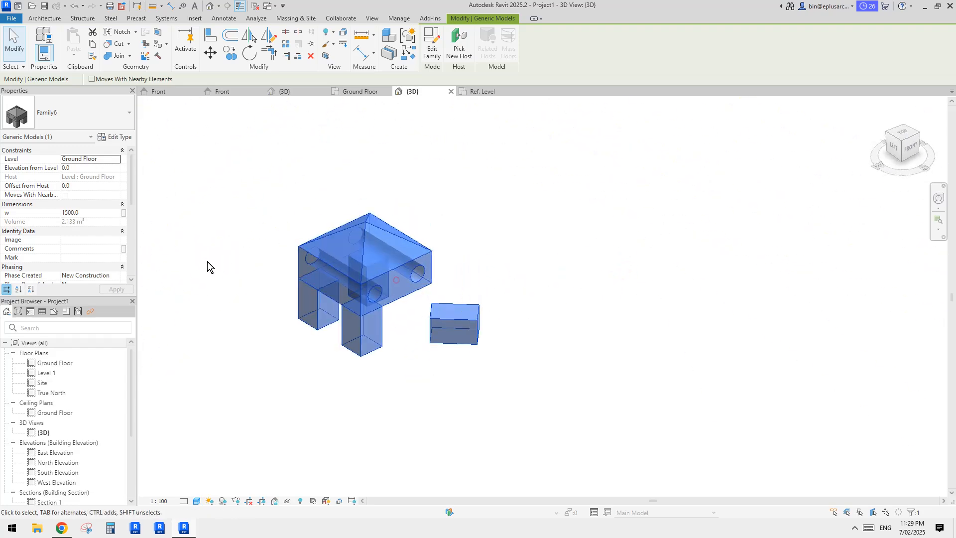
pyautogui.click(94, 212)
pyautogui.write('3000')
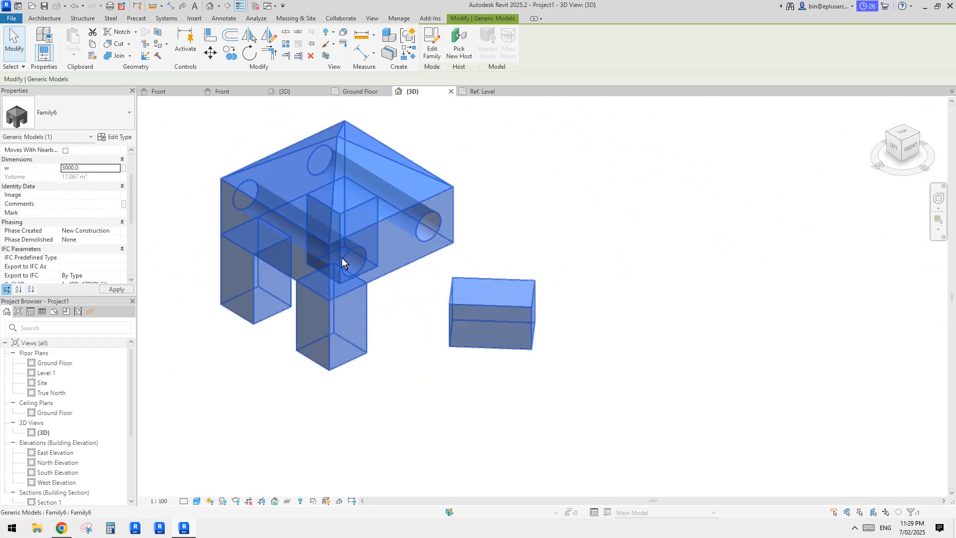
# - Copy the family instance twice in the 3D view, placing the copies beside and in front of the original
pyautogui.moveTo(341, 258); pyautogui.dragTo(346, 274, button='middle')
pyautogui.press('c')
pyautogui.press('o')
pyautogui.scroll(-3, 461, 305)
pyautogui.click(417, 293)
pyautogui.moveTo(501, 324); pyautogui.dragTo(358, 335, button='middle')
pyautogui.click(449, 249)
pyautogui.click(462, 377)
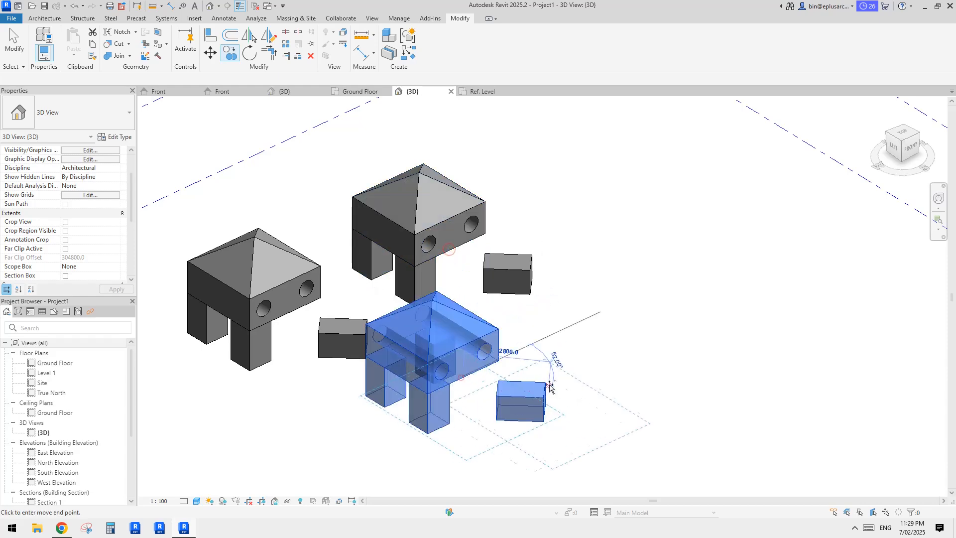
pyautogui.click(549, 386)
pyautogui.moveTo(550, 386); pyautogui.dragTo(448, 306, button='middle')
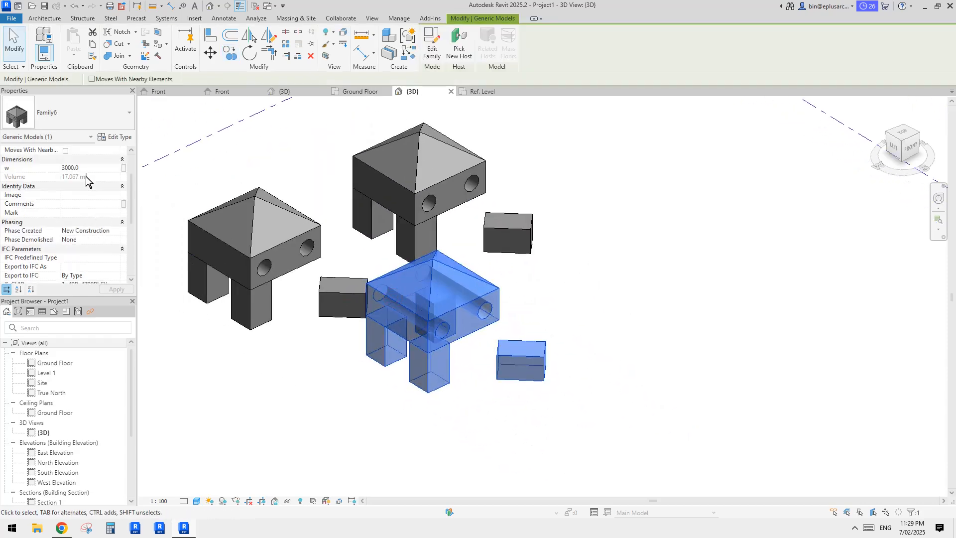
# - Set the w dimension of the last placed copy to 4000
pyautogui.click(90, 168)
pyautogui.write('4000')
pyautogui.click(319, 177)
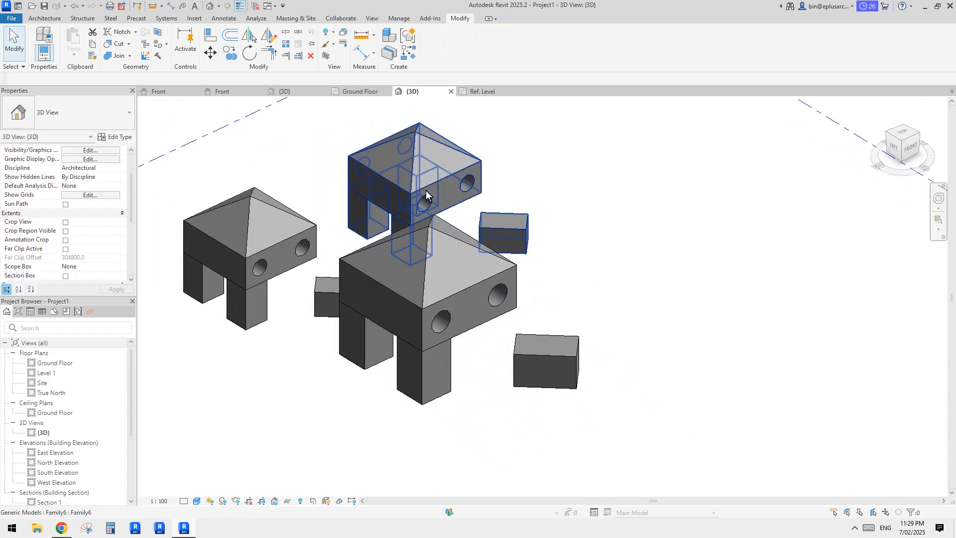
# - Examine the three family instances from several 3D angles, comparing the resized copy's proportions with the other two
pyautogui.click(425, 191)
pyautogui.scroll(-2, 458, 345)
pyautogui.keyDown('shift'); pyautogui.moveTo(457, 344); pyautogui.dragTo(428, 342, button='middle'); pyautogui.keyUp('shift')
pyautogui.click(512, 327)
pyautogui.scroll(-1, 534, 324)
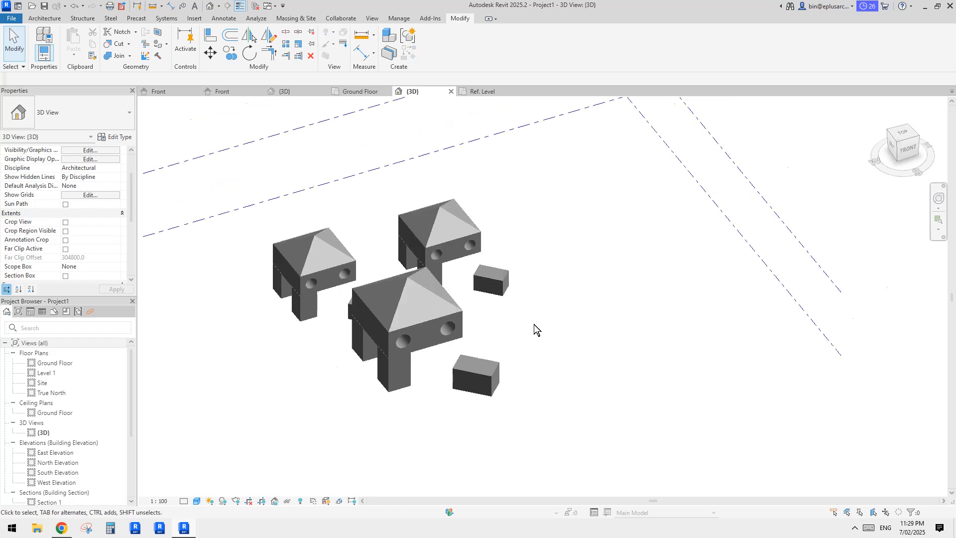
pyautogui.keyDown('shift'); pyautogui.moveTo(534, 324); pyautogui.dragTo(532, 357, button='middle'); pyautogui.keyUp('shift')
pyautogui.click(456, 334)
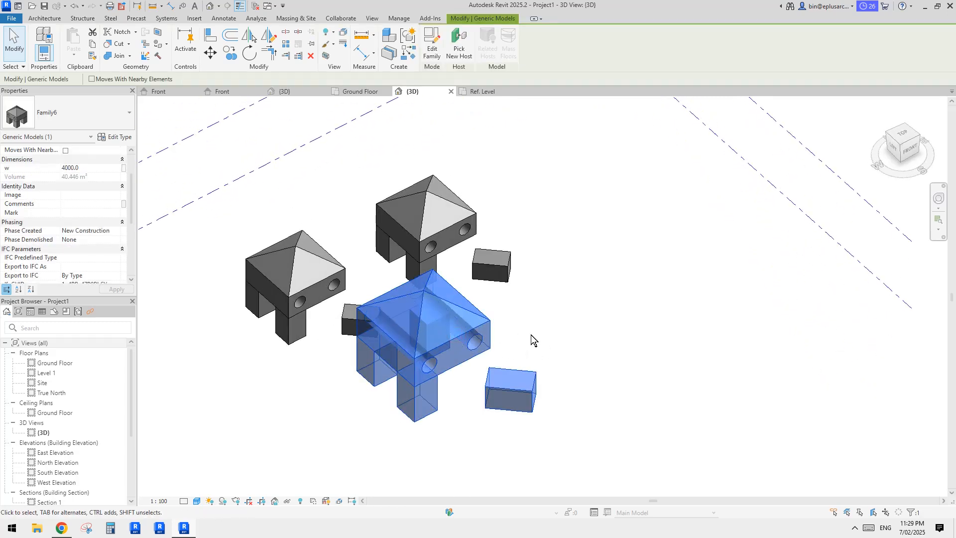
pyautogui.click(542, 329)
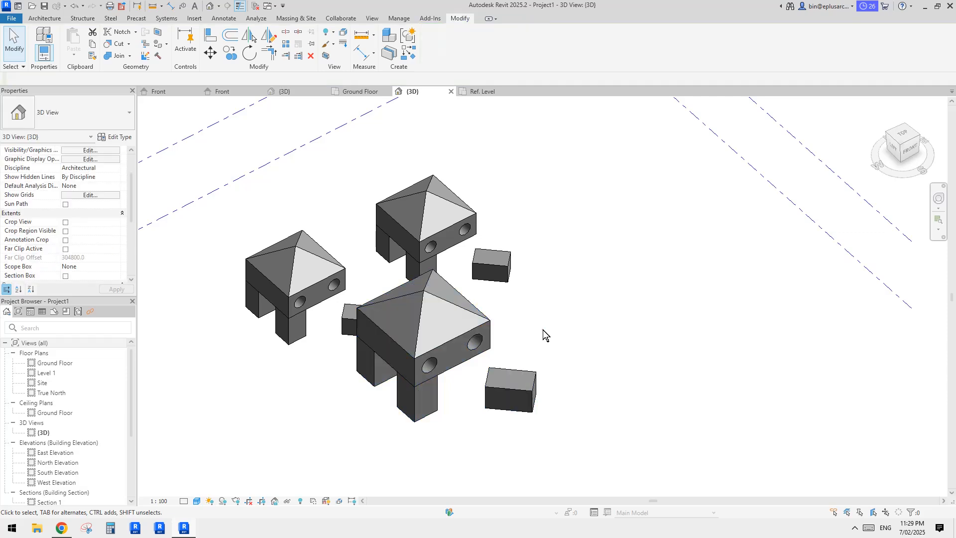
pyautogui.click(446, 223)
pyautogui.click(528, 232)
pyautogui.moveTo(581, 317)
pyautogui.keyDown('shift'); pyautogui.mouseDown(button='middle')
pyautogui.moveTo(589, 320)
pyautogui.moveTo(571, 318)
pyautogui.mouseUp(button='middle'); pyautogui.keyUp('shift')
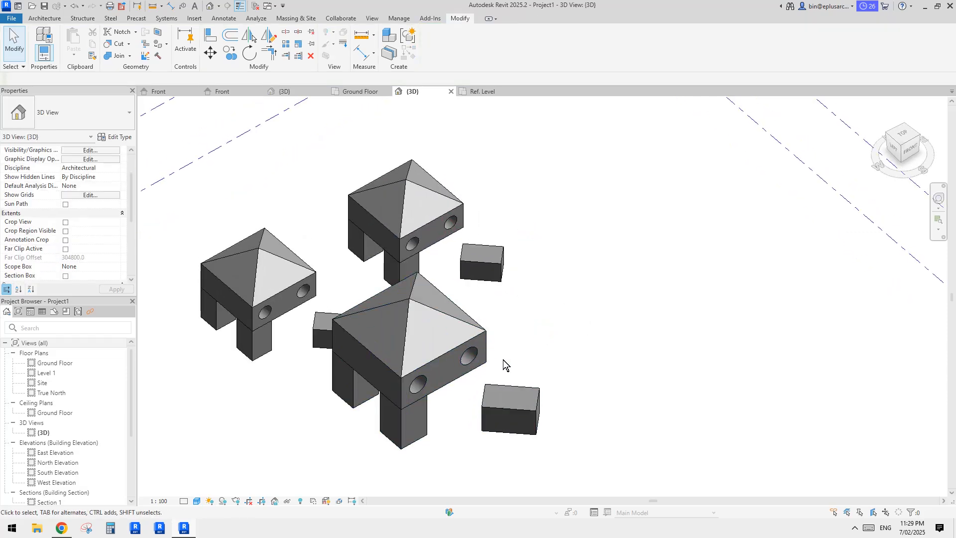
pyautogui.moveTo(504, 363); pyautogui.dragTo(506, 364, button='middle')
pyautogui.scroll(1, 498, 362)
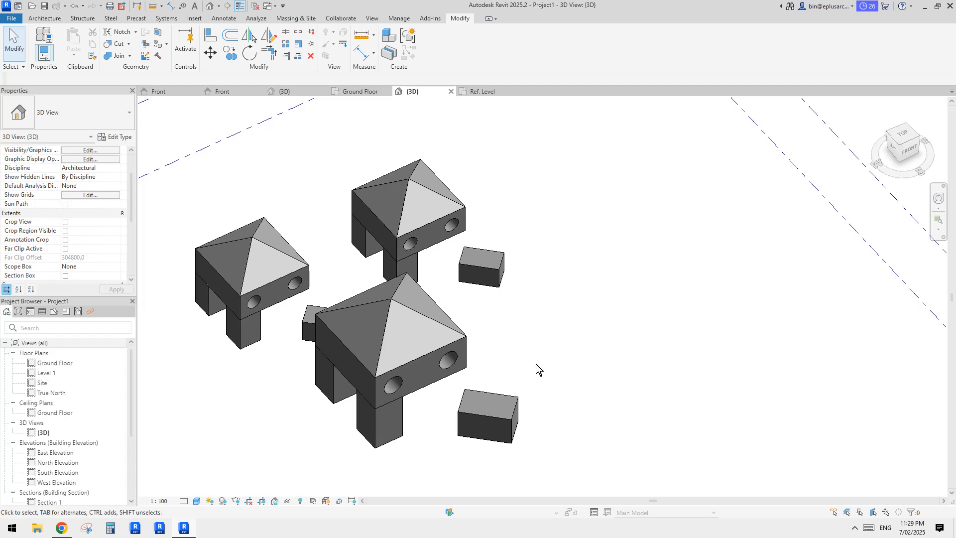
pyautogui.scroll(2, 517, 354)
pyautogui.scroll(-3, 500, 348)
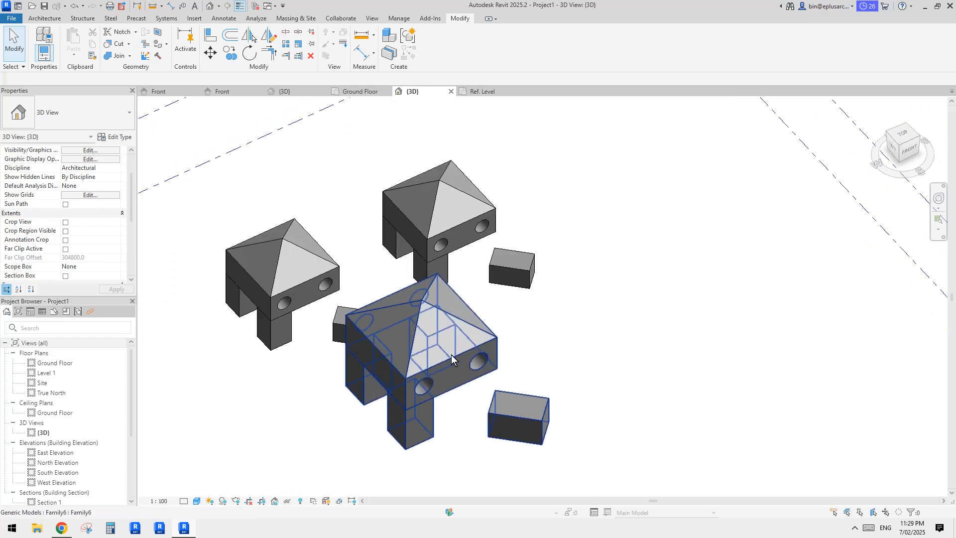
pyautogui.moveTo(494, 354); pyautogui.dragTo(508, 363, button='middle')
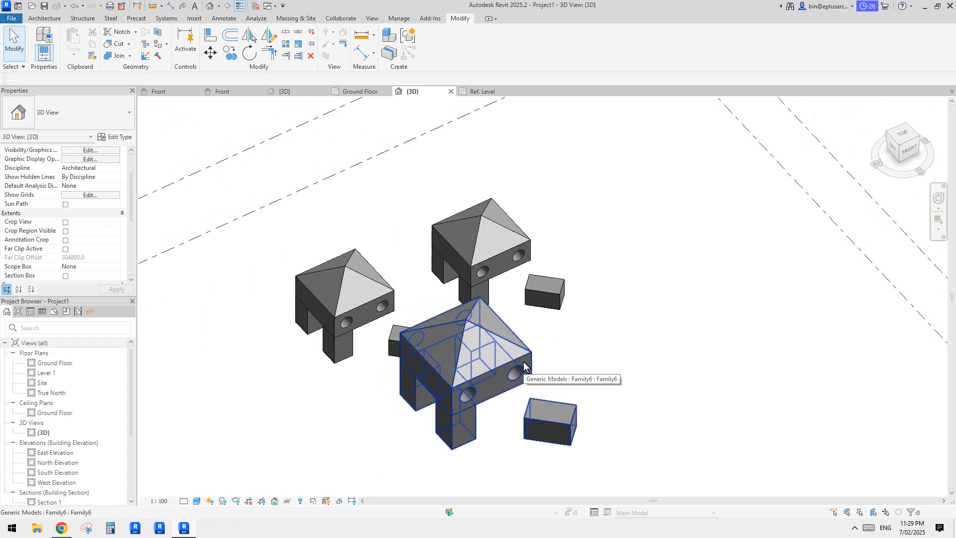